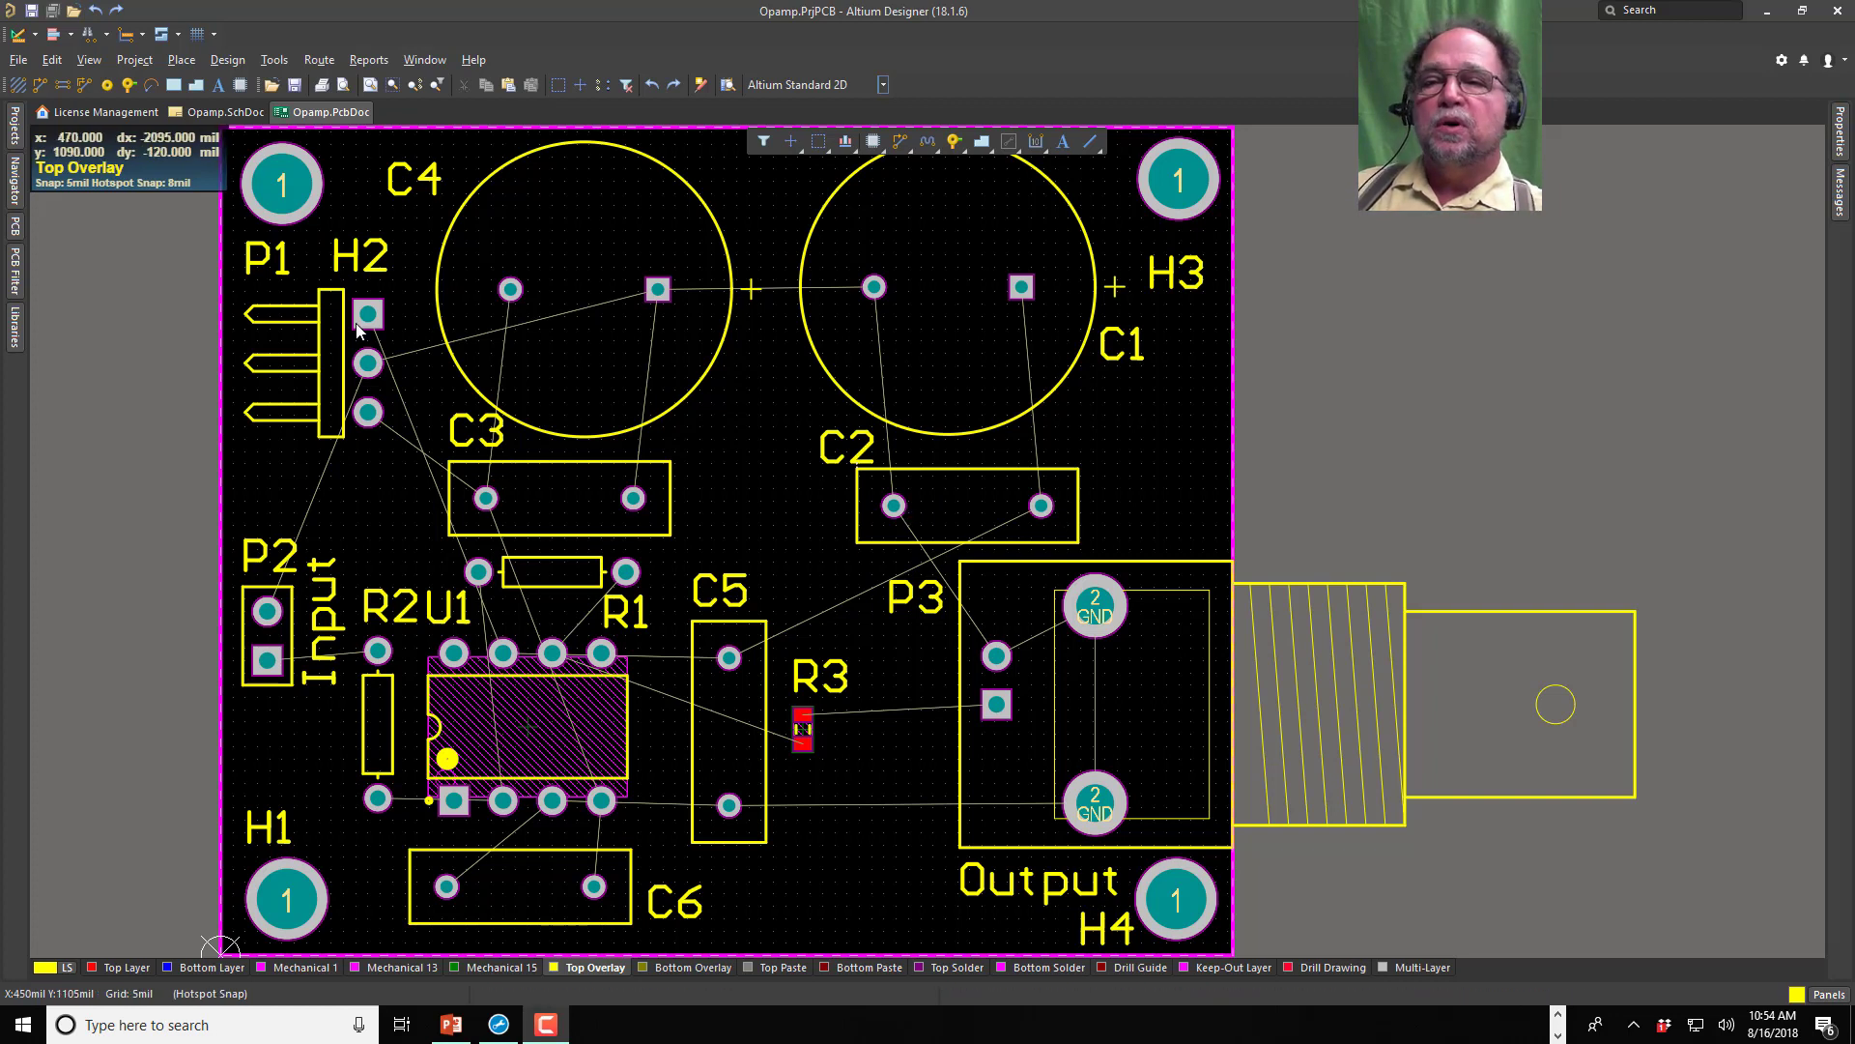
Step: Autoroute all connections on the board using the Default 2 Layer Board strategy
{"action": "left_click", "coordinate": [321, 60]}
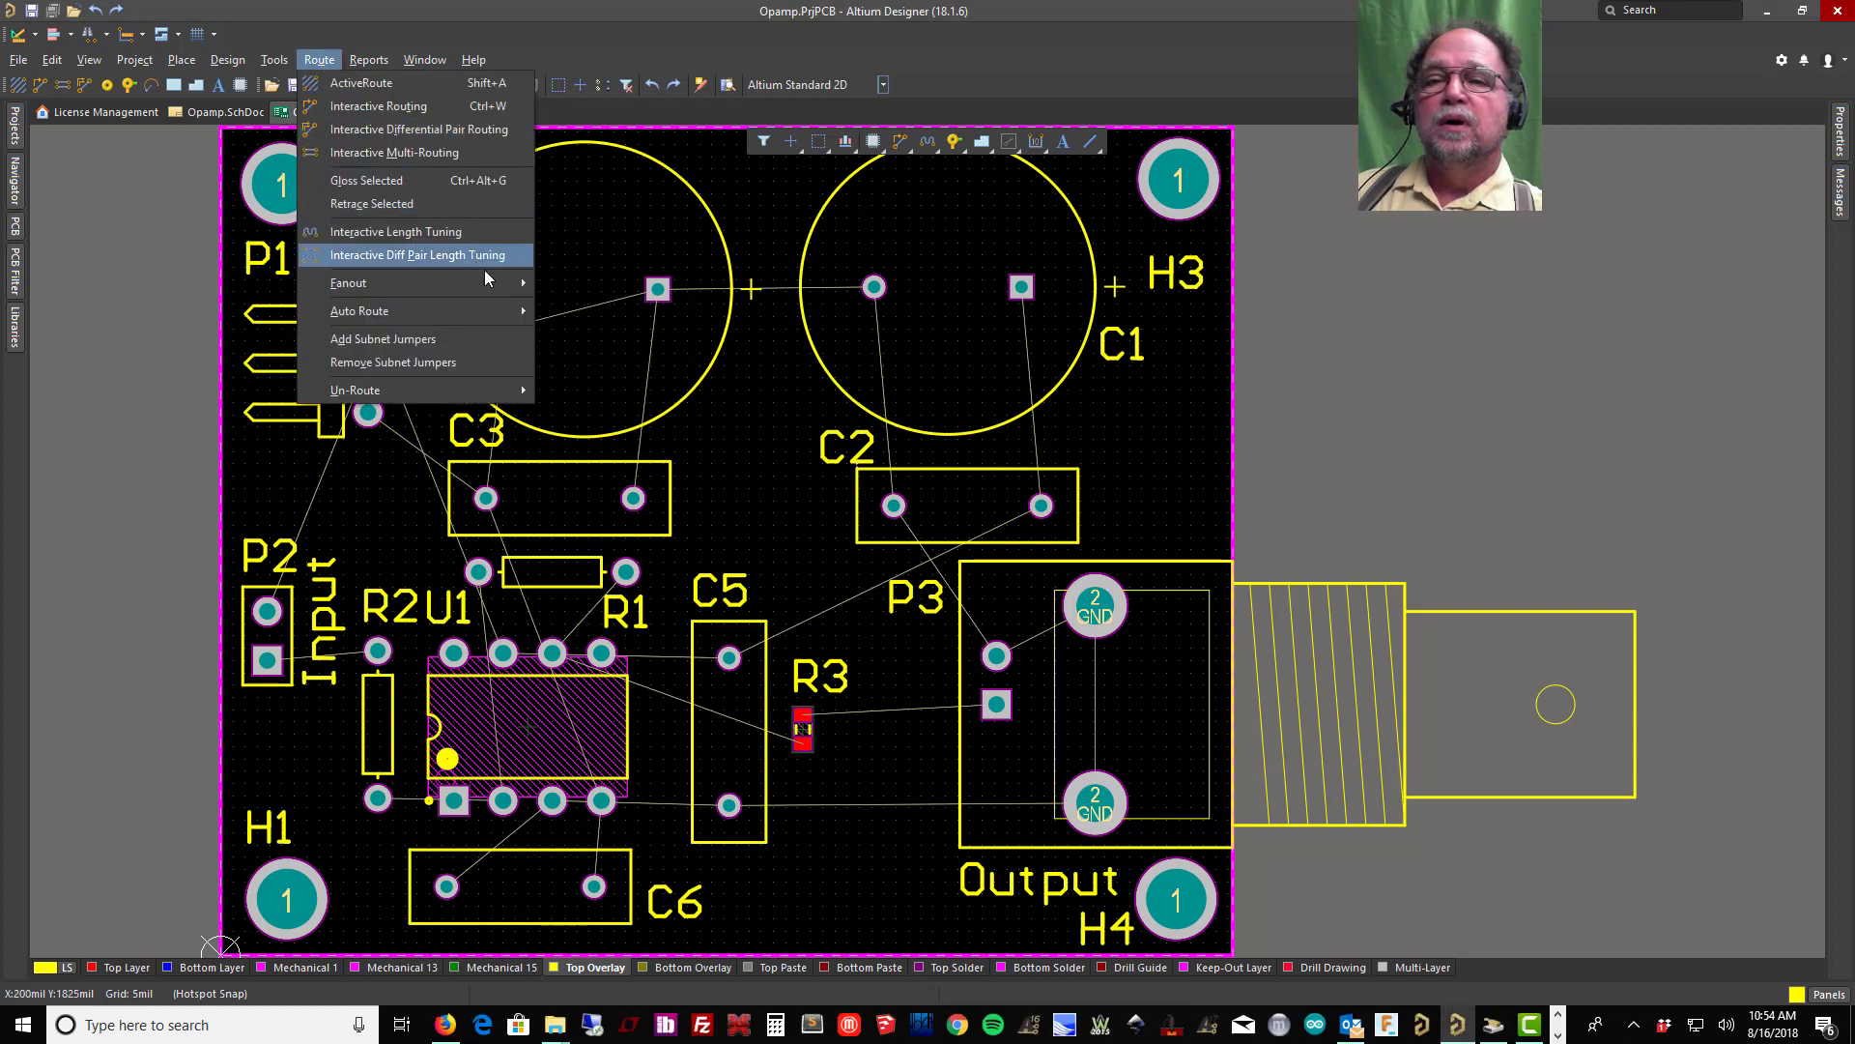
{"action": "mouse_move", "coordinate": [519, 311]}
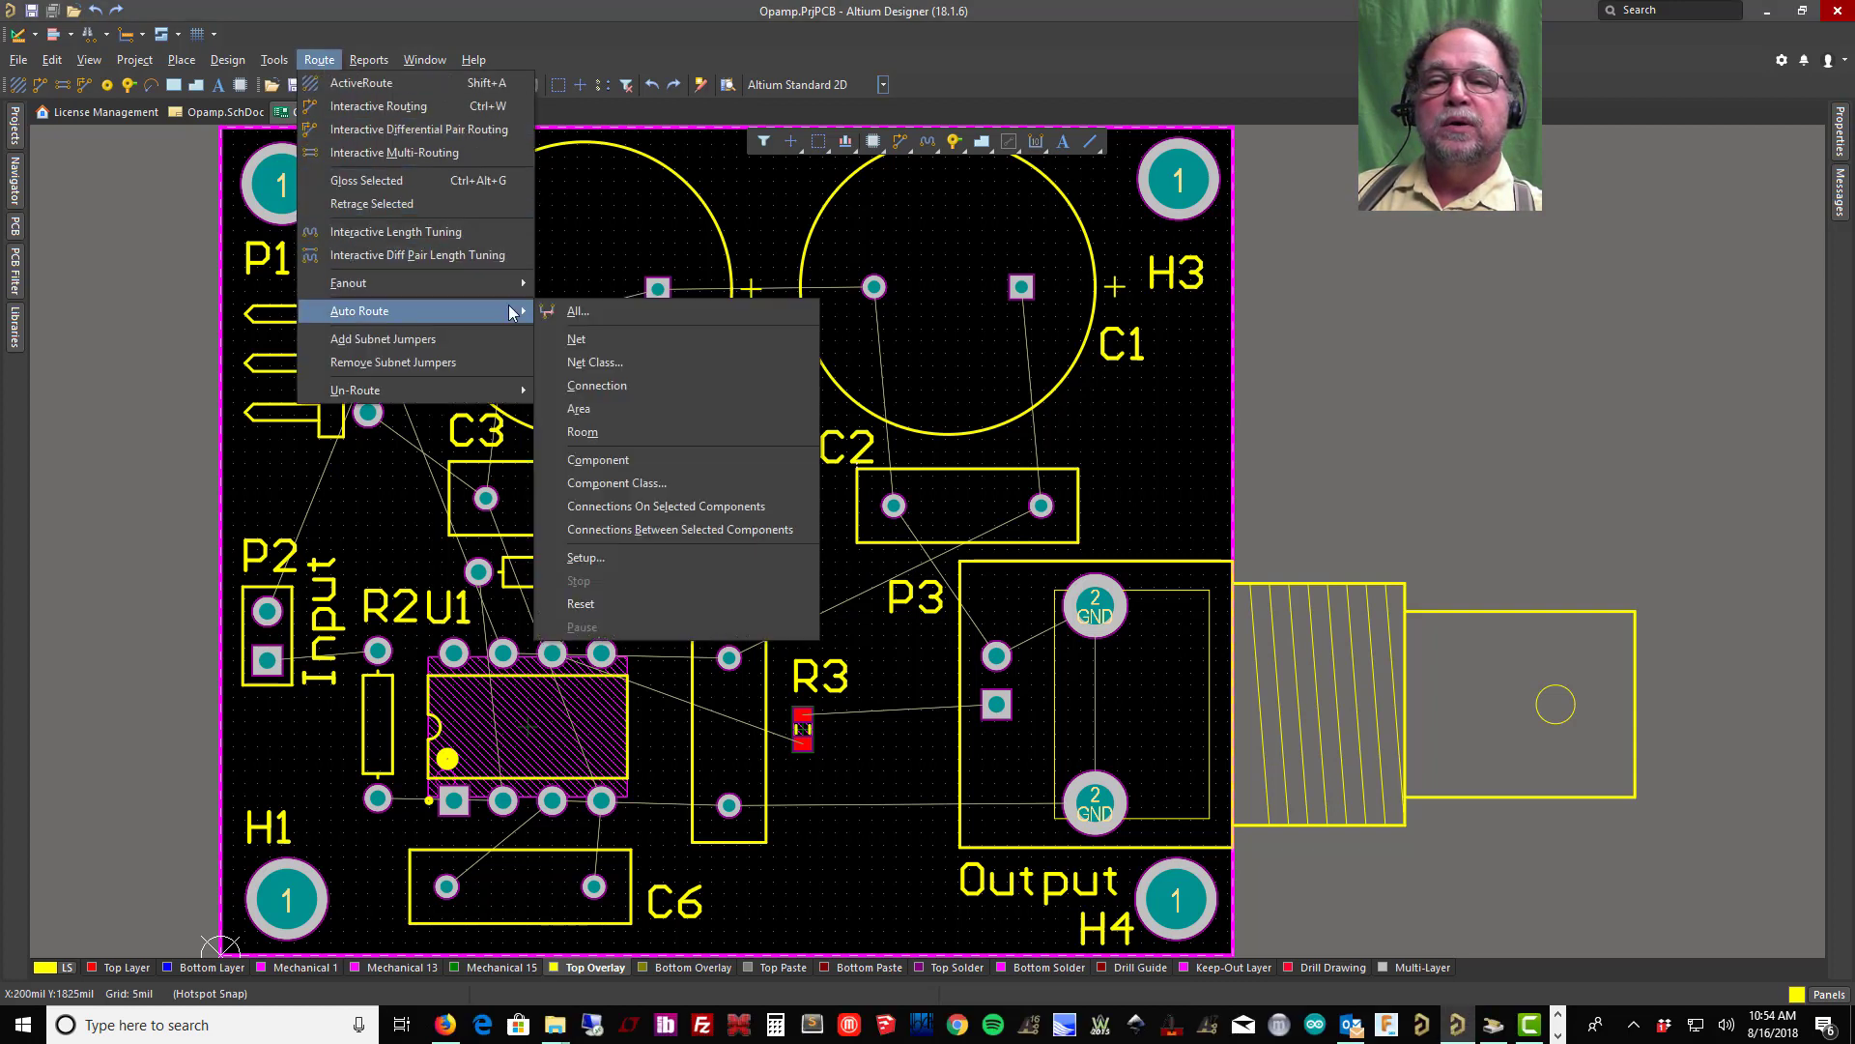
{"action": "left_click", "coordinate": [586, 310]}
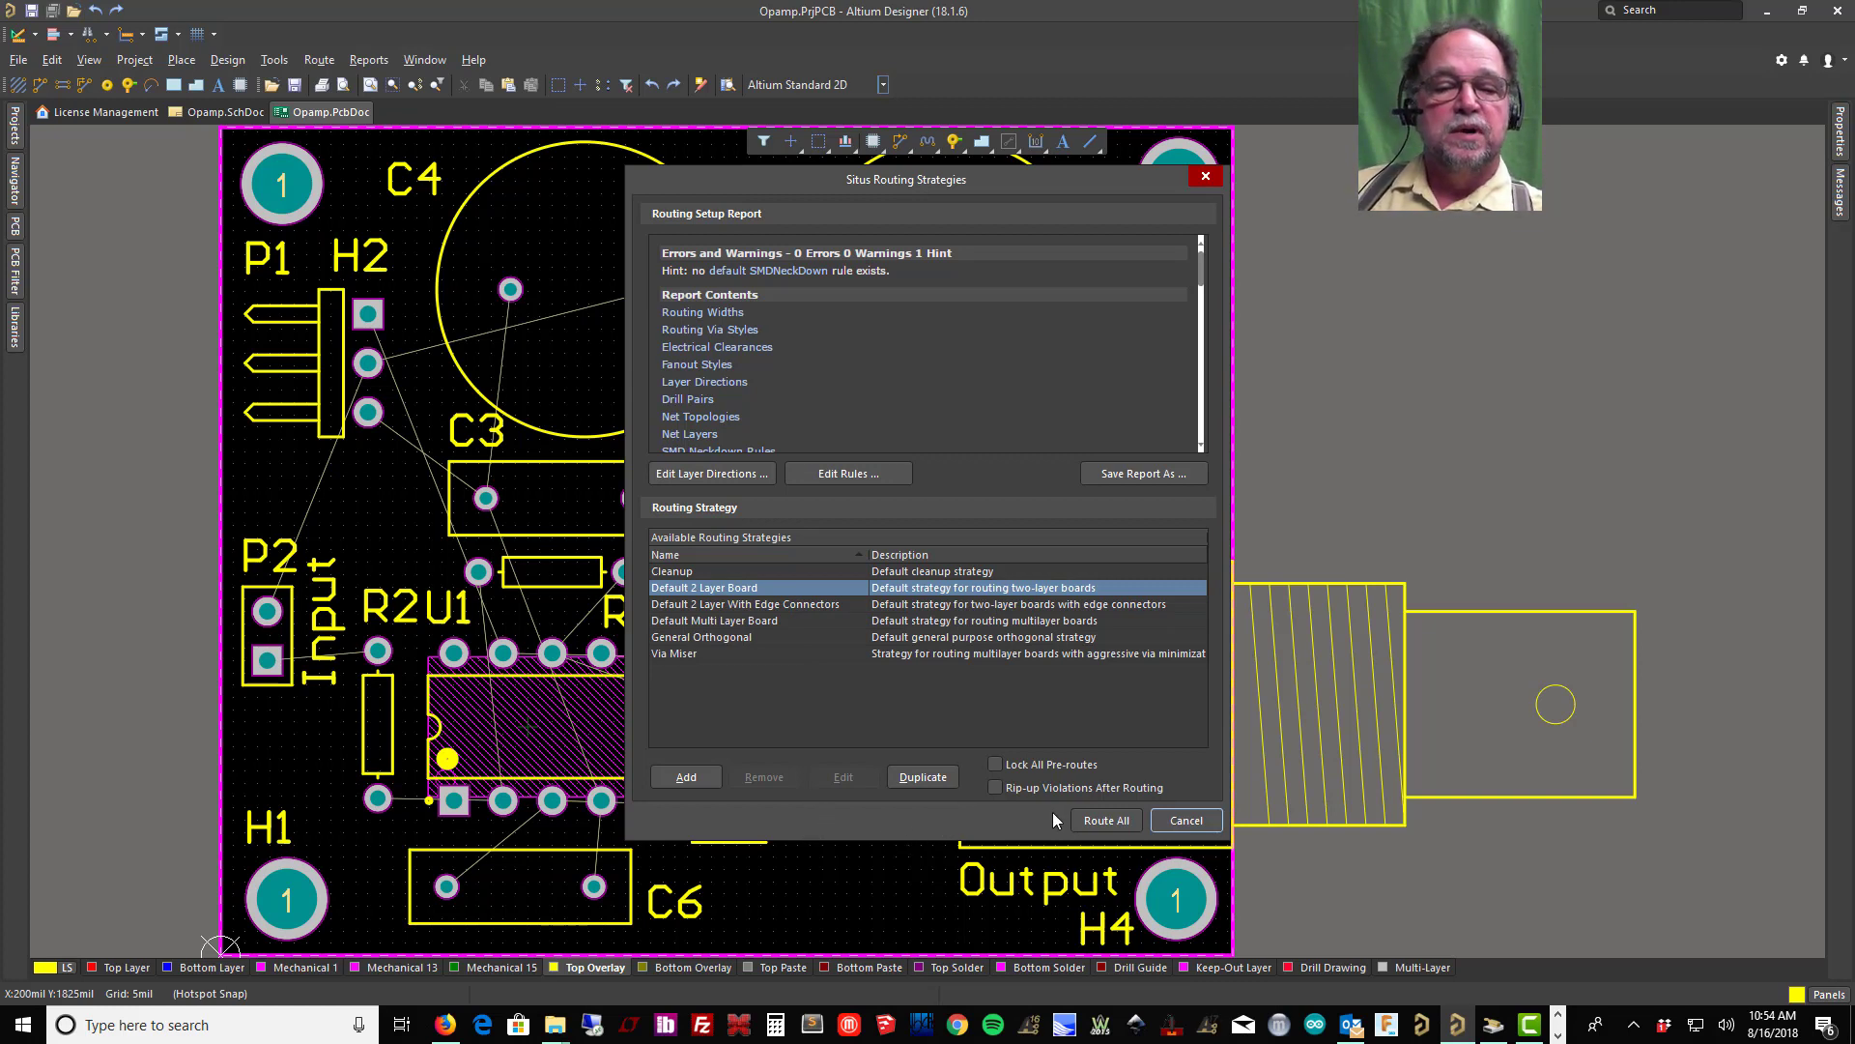
{"action": "left_click", "coordinate": [1119, 820]}
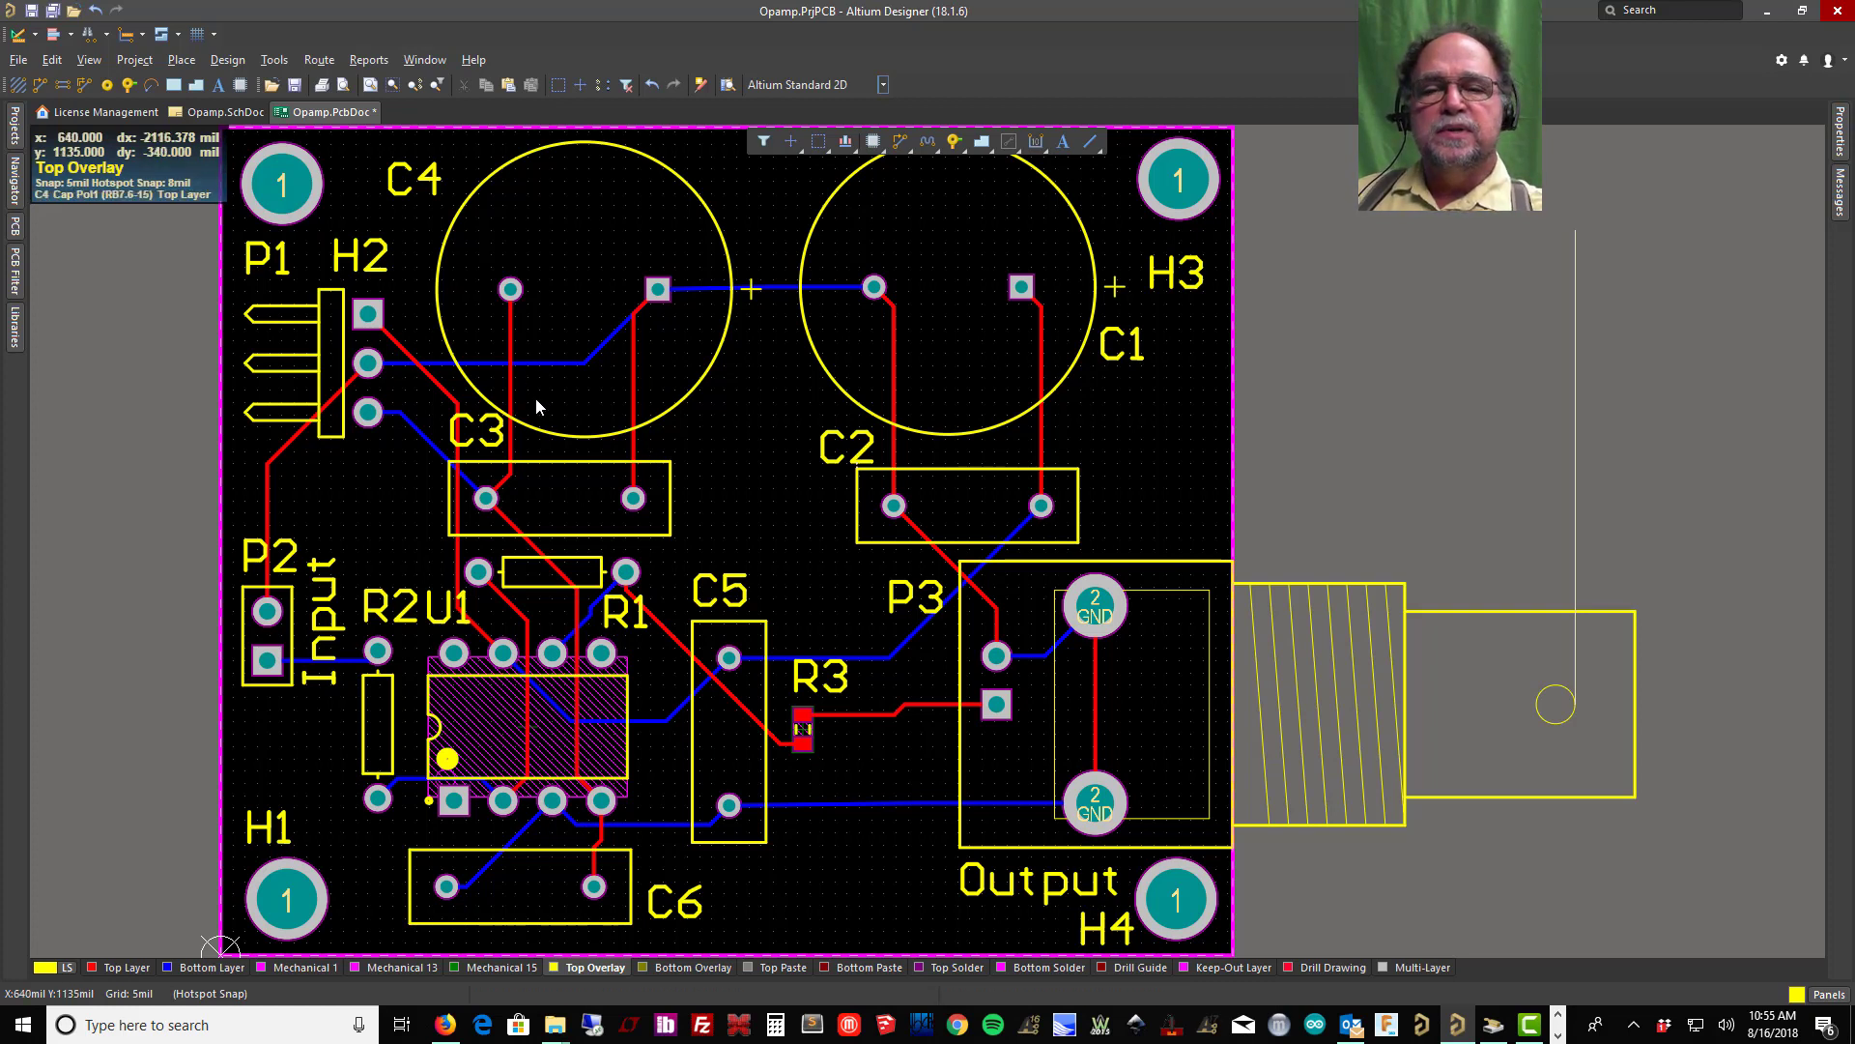
Step: Inspect the width property of the Top Layer GND track running from C4's square pad down to C3
{"action": "left_click", "coordinate": [633, 346]}
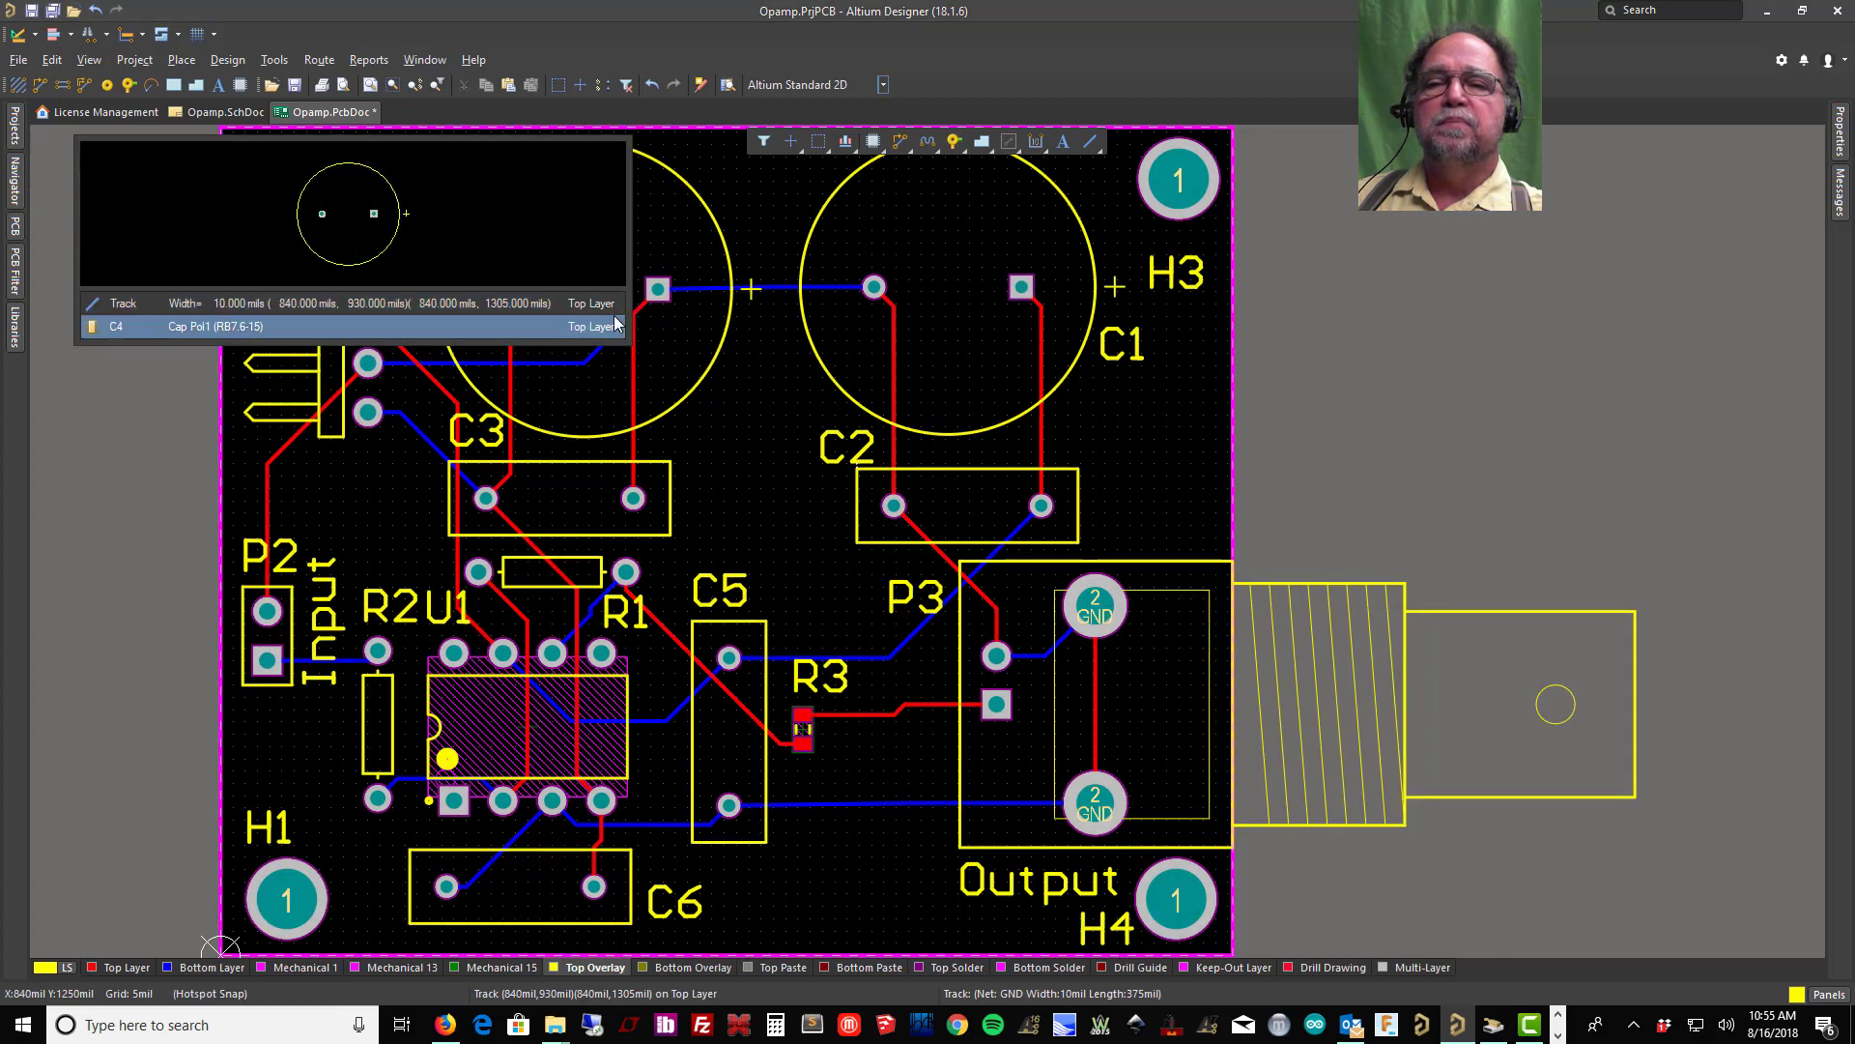
{"action": "left_click", "coordinate": [609, 306]}
{"action": "double_click", "coordinate": [624, 392]}
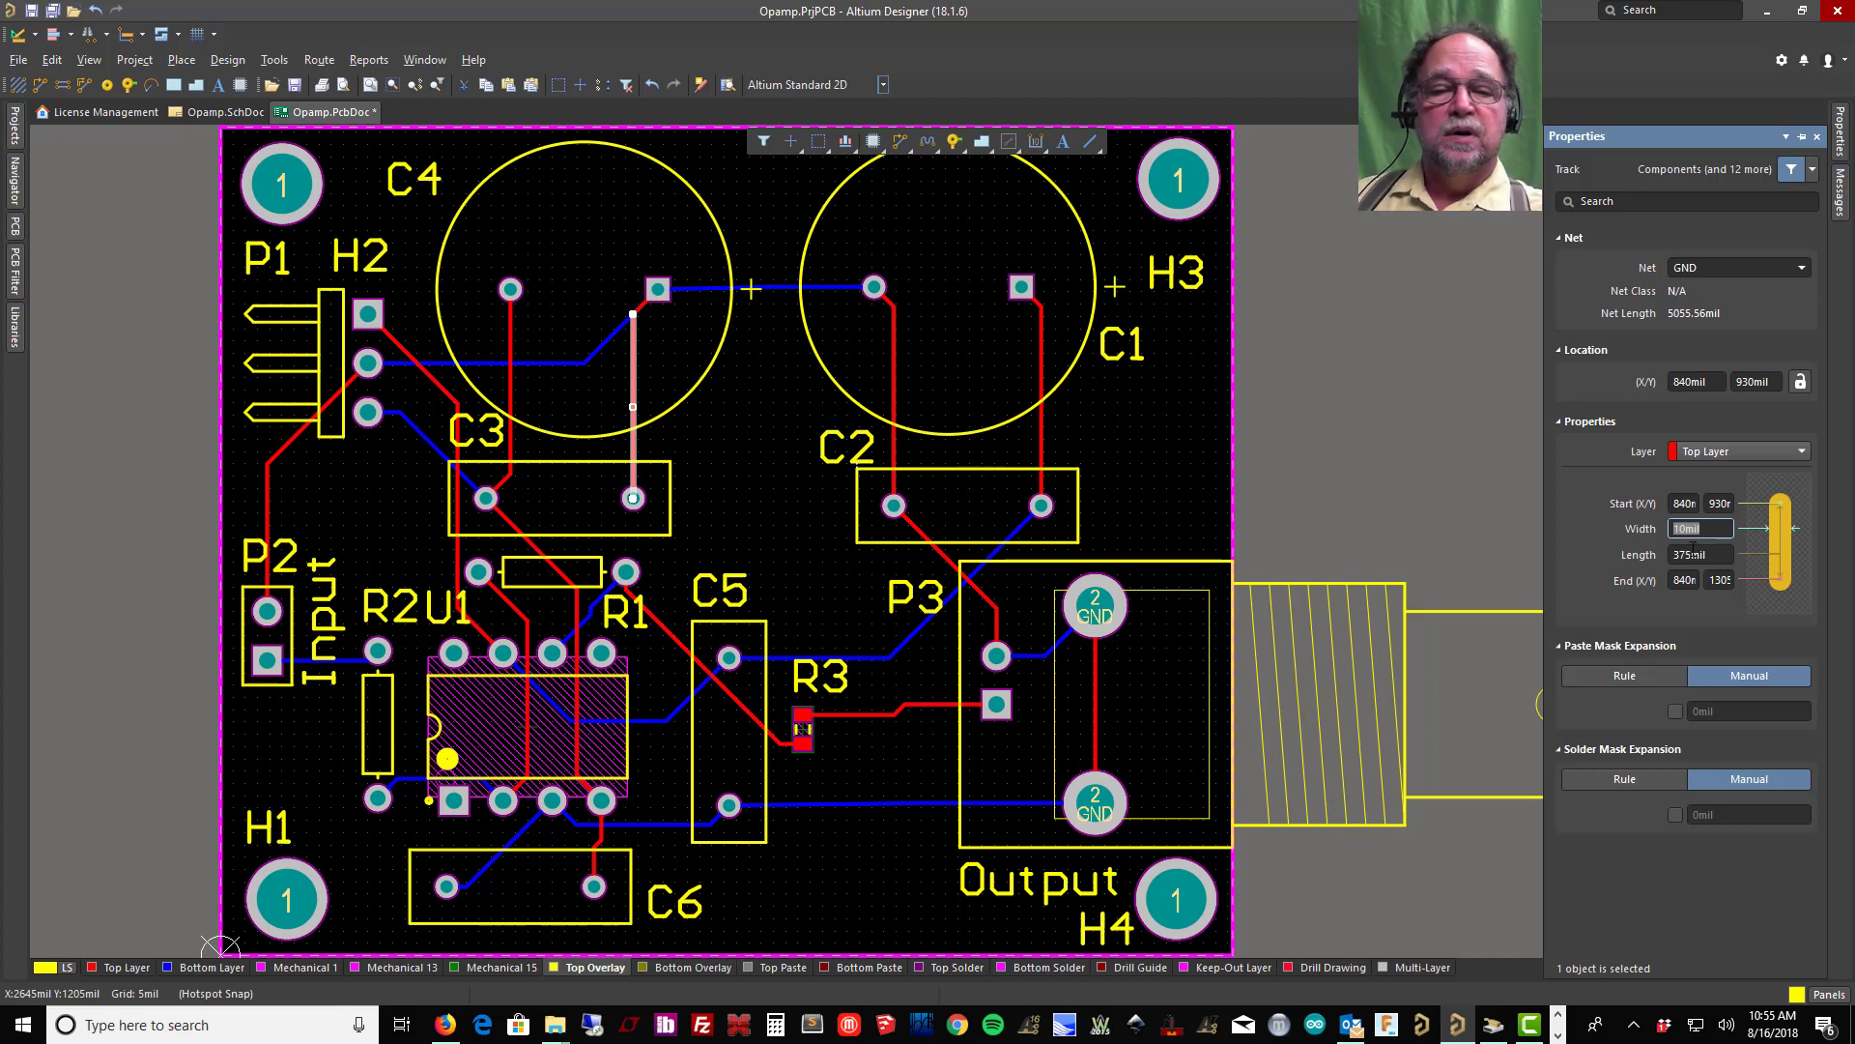
{"action": "left_click", "coordinate": [745, 547]}
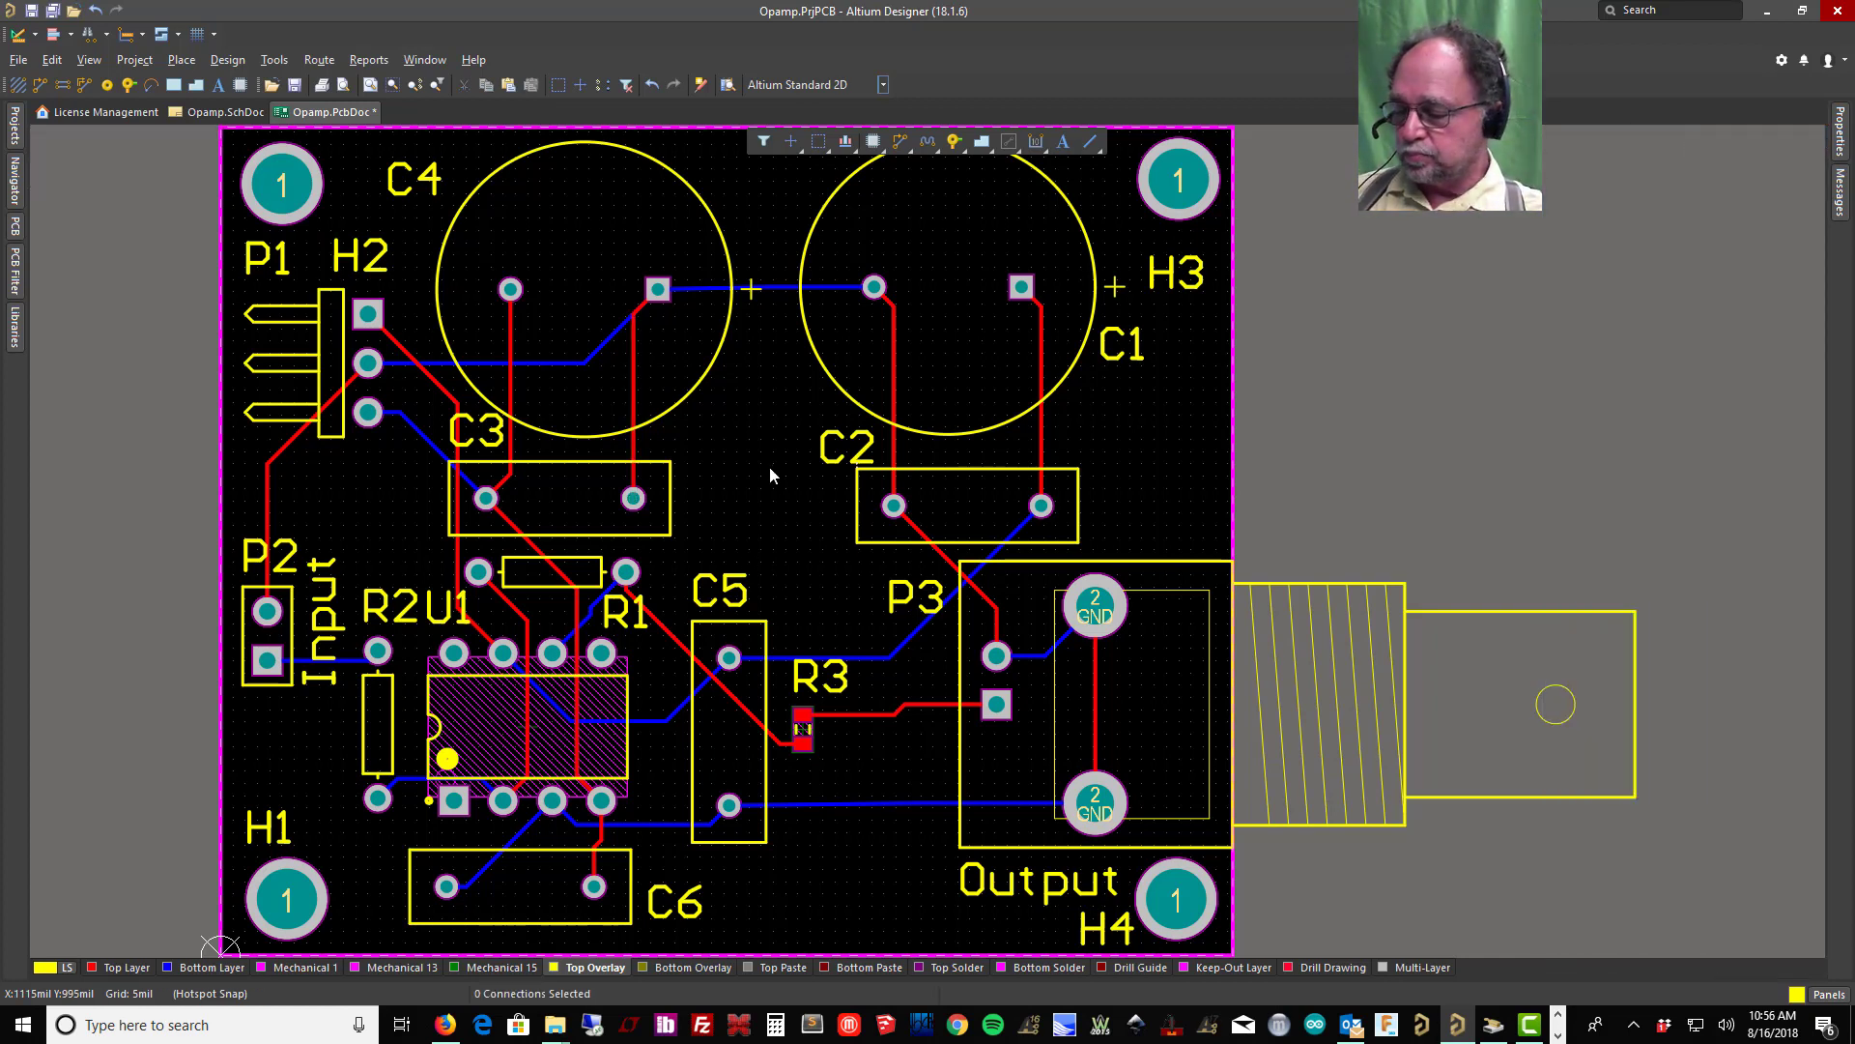
Step: Un-route all of the autorouted tracks on the board
{"action": "left_click", "coordinate": [303, 61]}
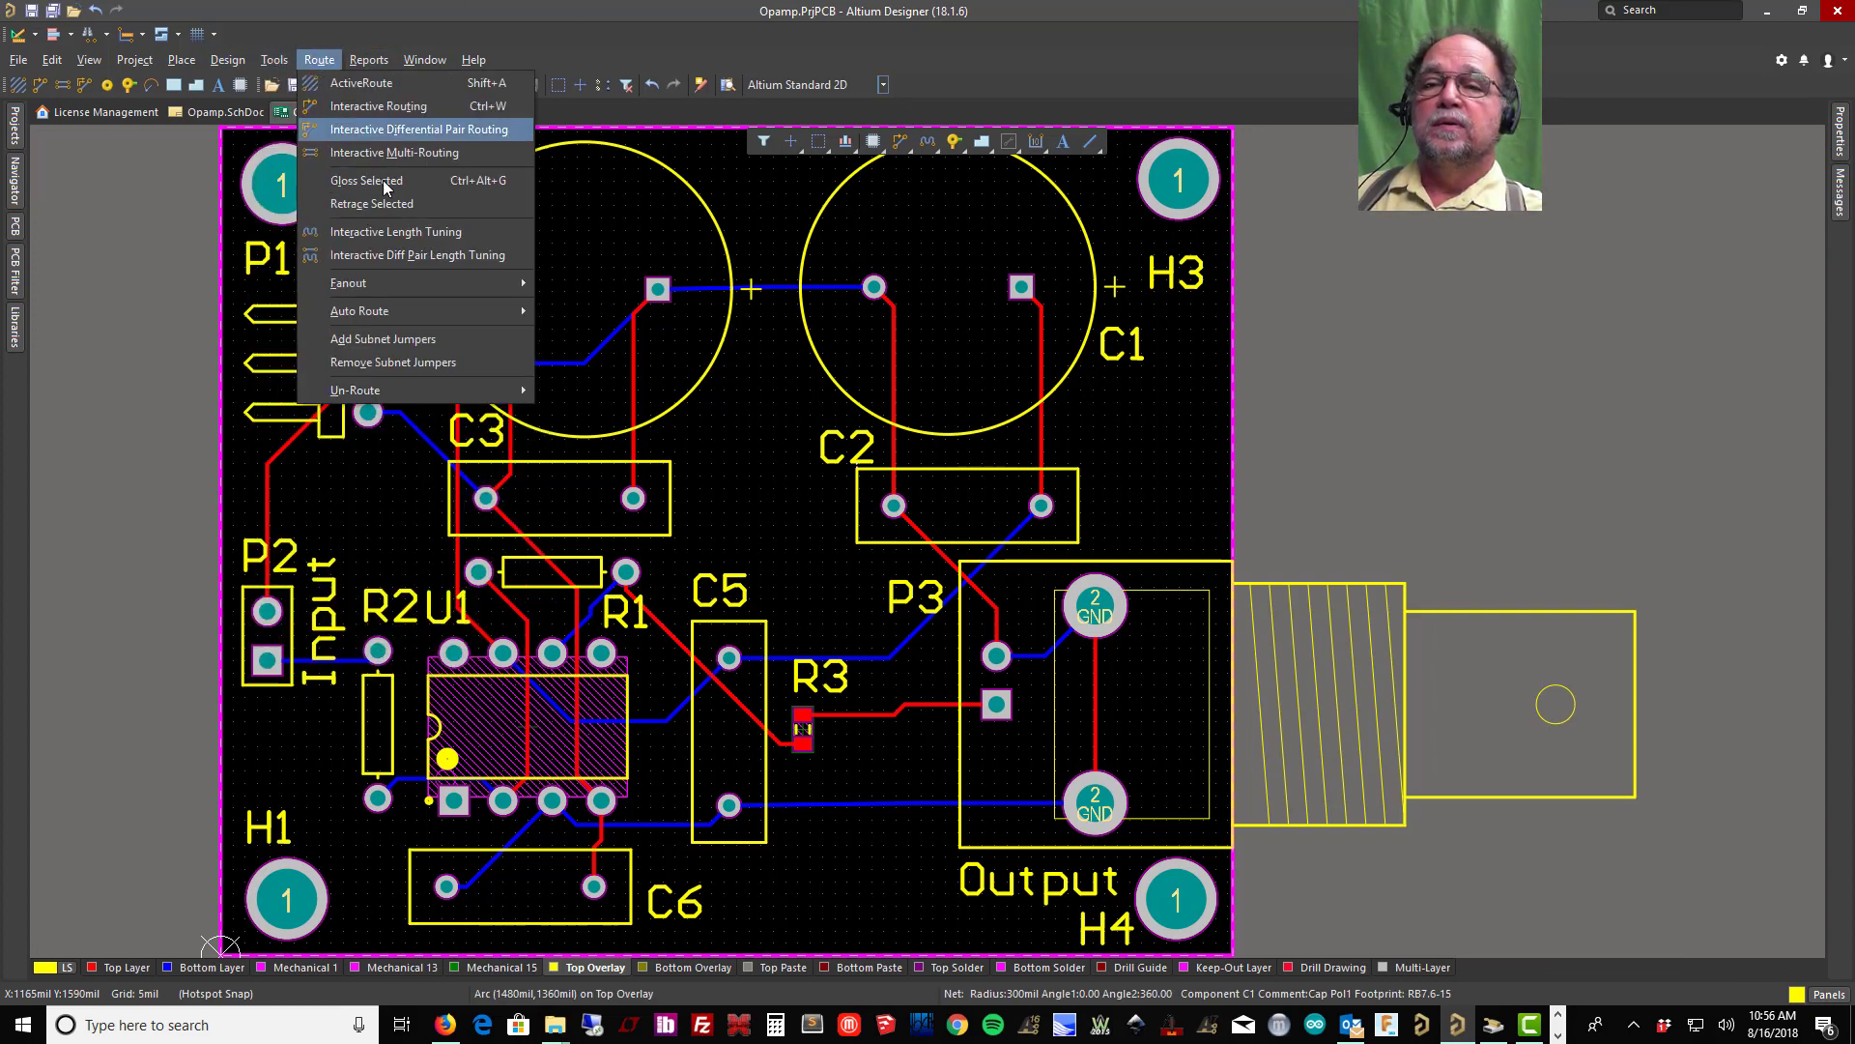
{"action": "mouse_move", "coordinate": [514, 385]}
{"action": "left_click", "coordinate": [572, 391]}
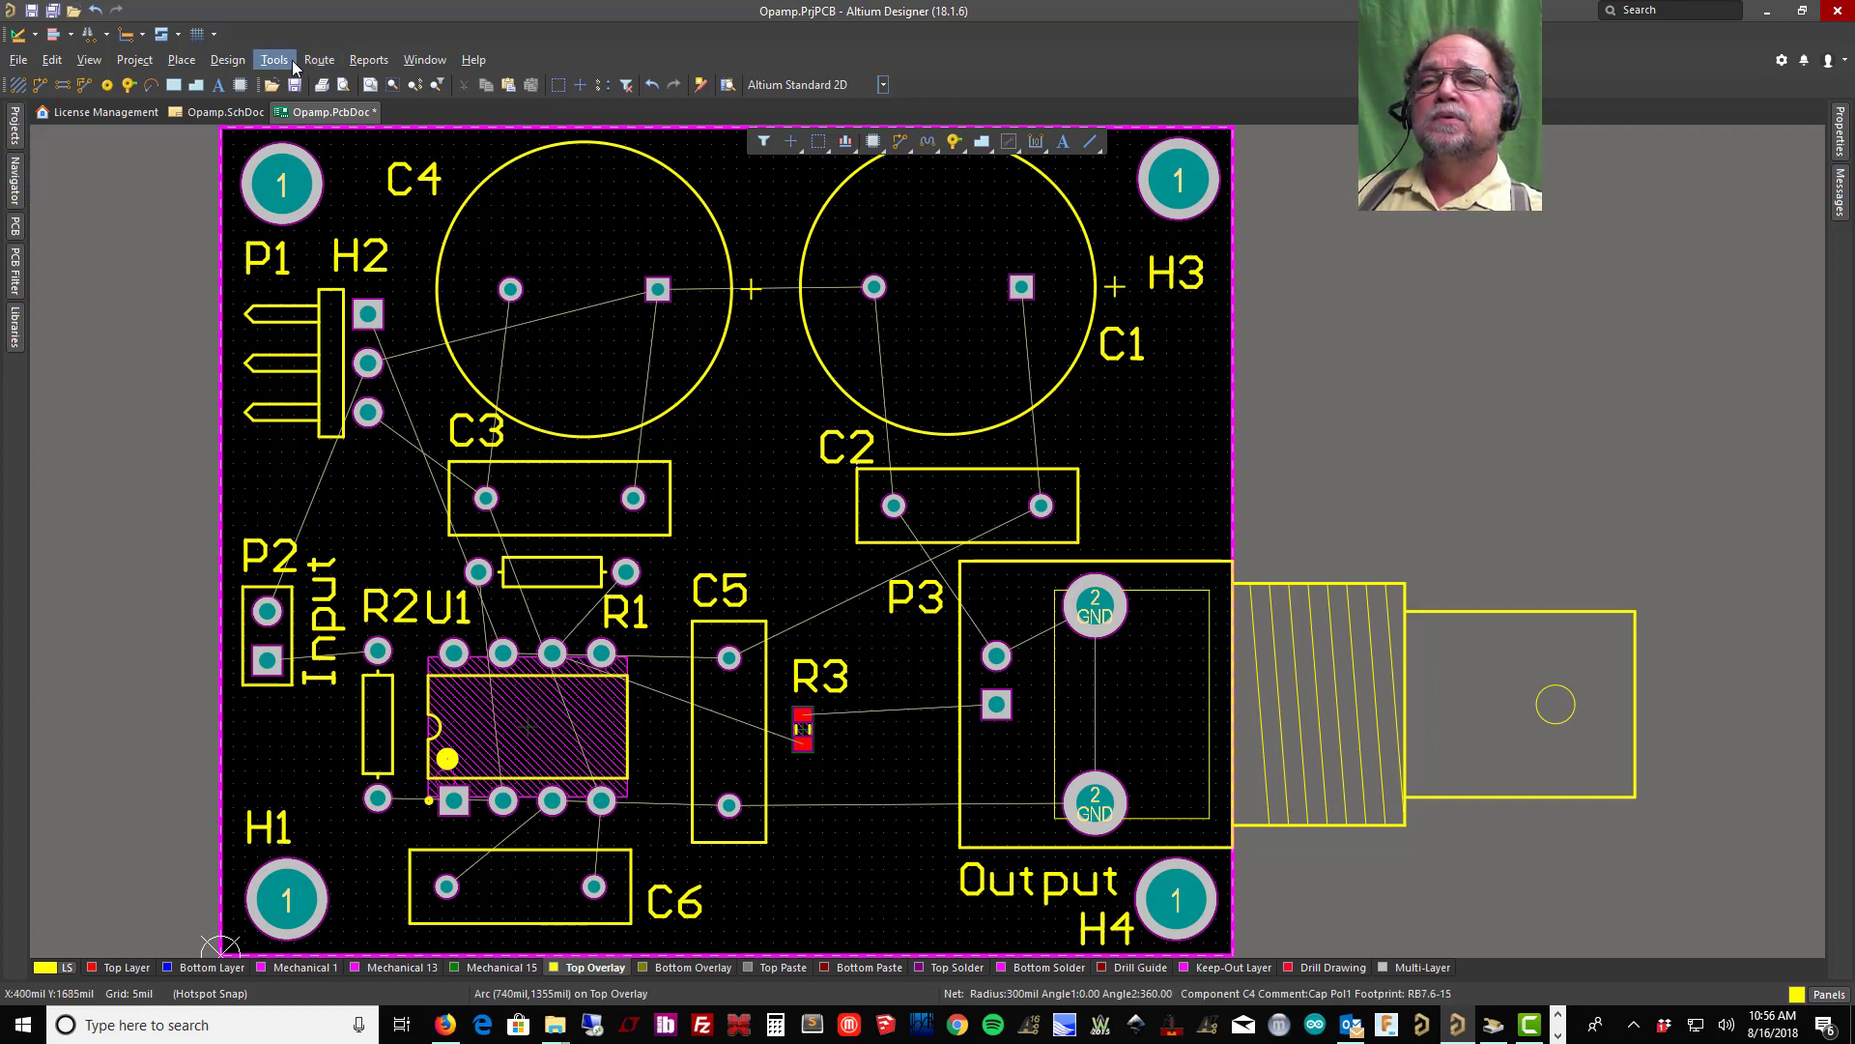
Step: In the design rules, set the routing Width rule's minimum width to 20 mil for the Top Layer and Bottom Layer
{"action": "left_click", "coordinate": [230, 60]}
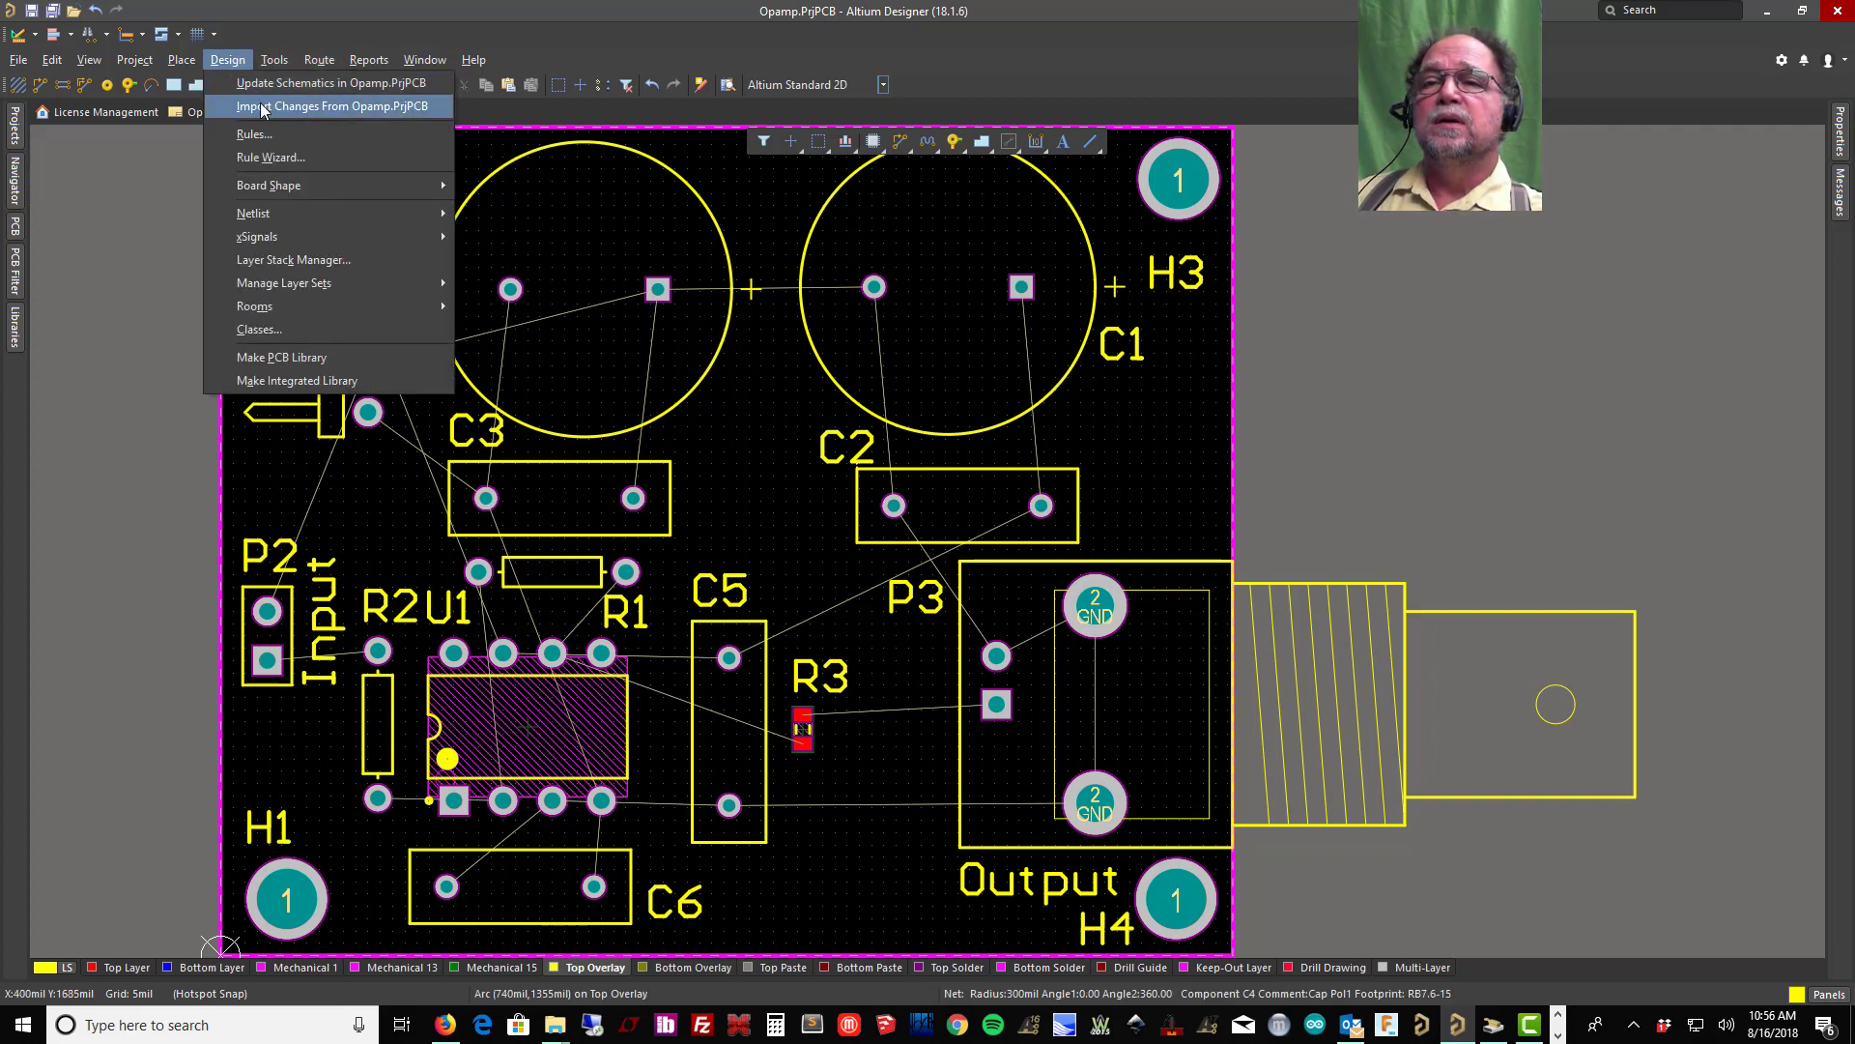
{"action": "left_click", "coordinate": [244, 137]}
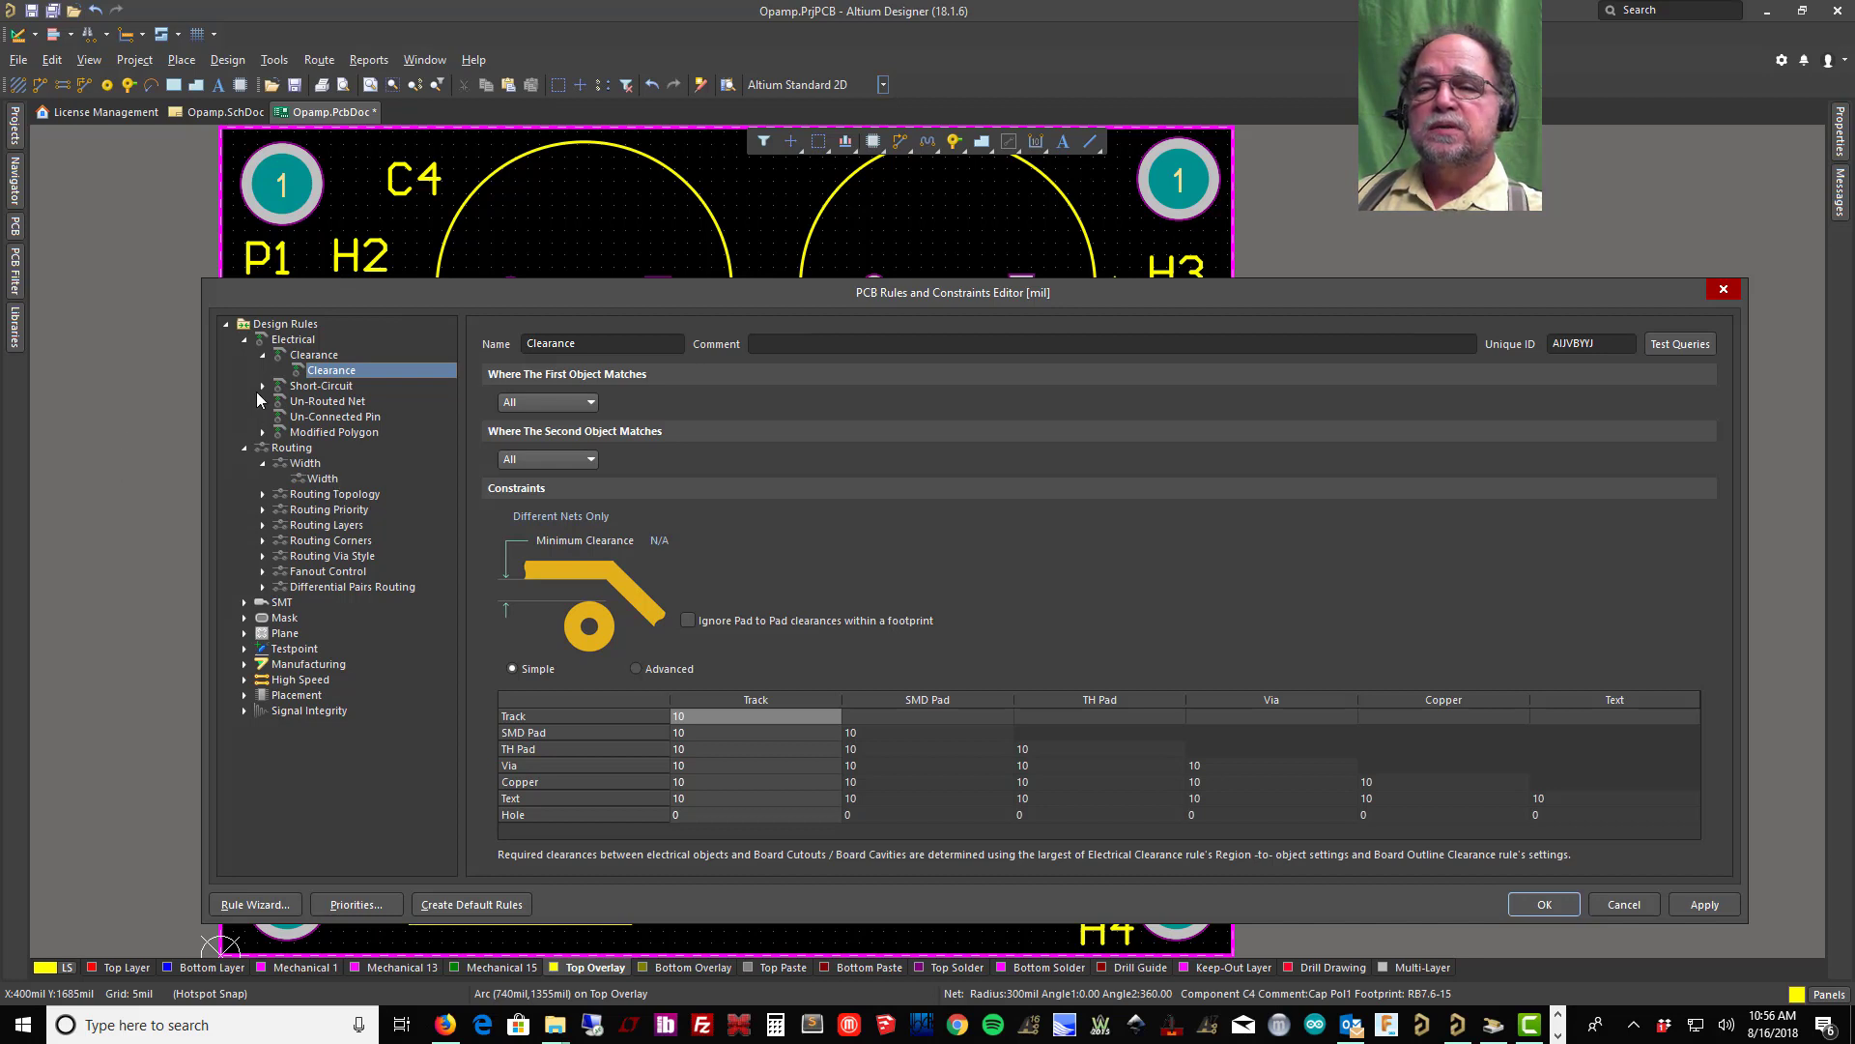
{"action": "left_click", "coordinate": [323, 482]}
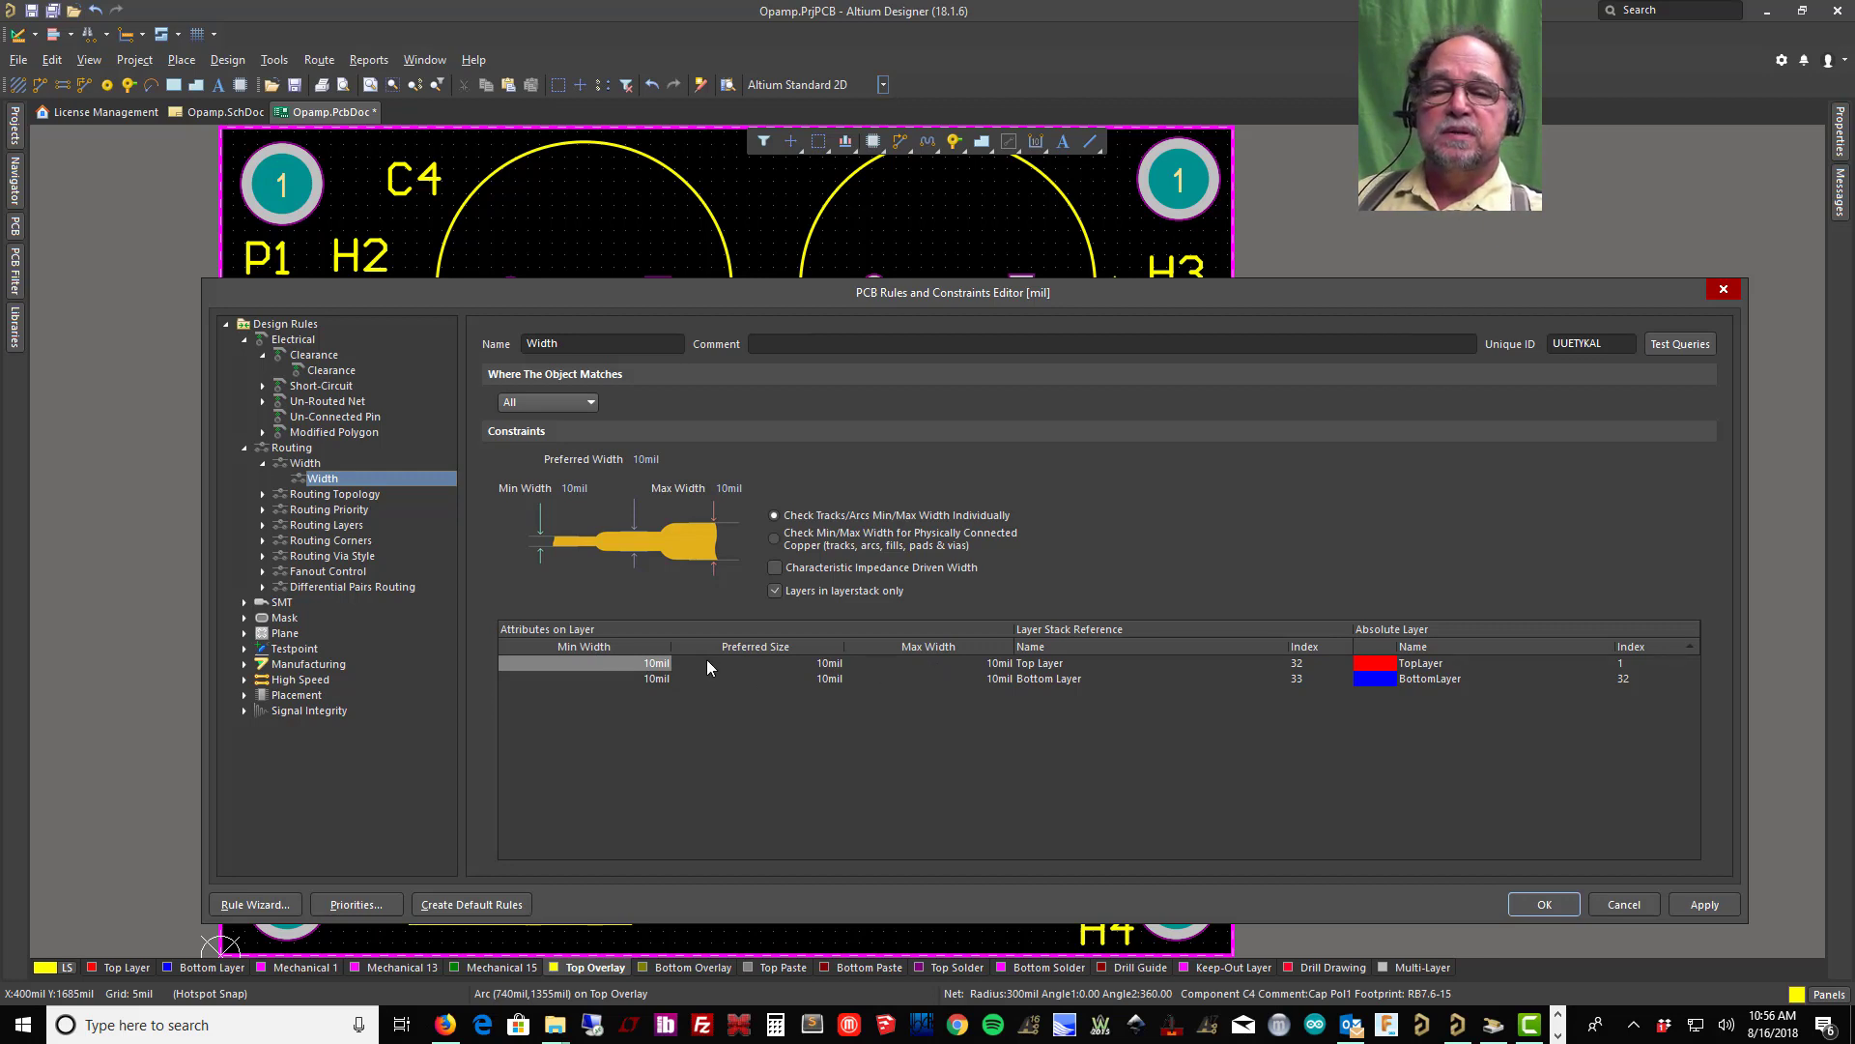
{"action": "left_click", "coordinate": [651, 663]}
{"action": "type", "text": "20"}
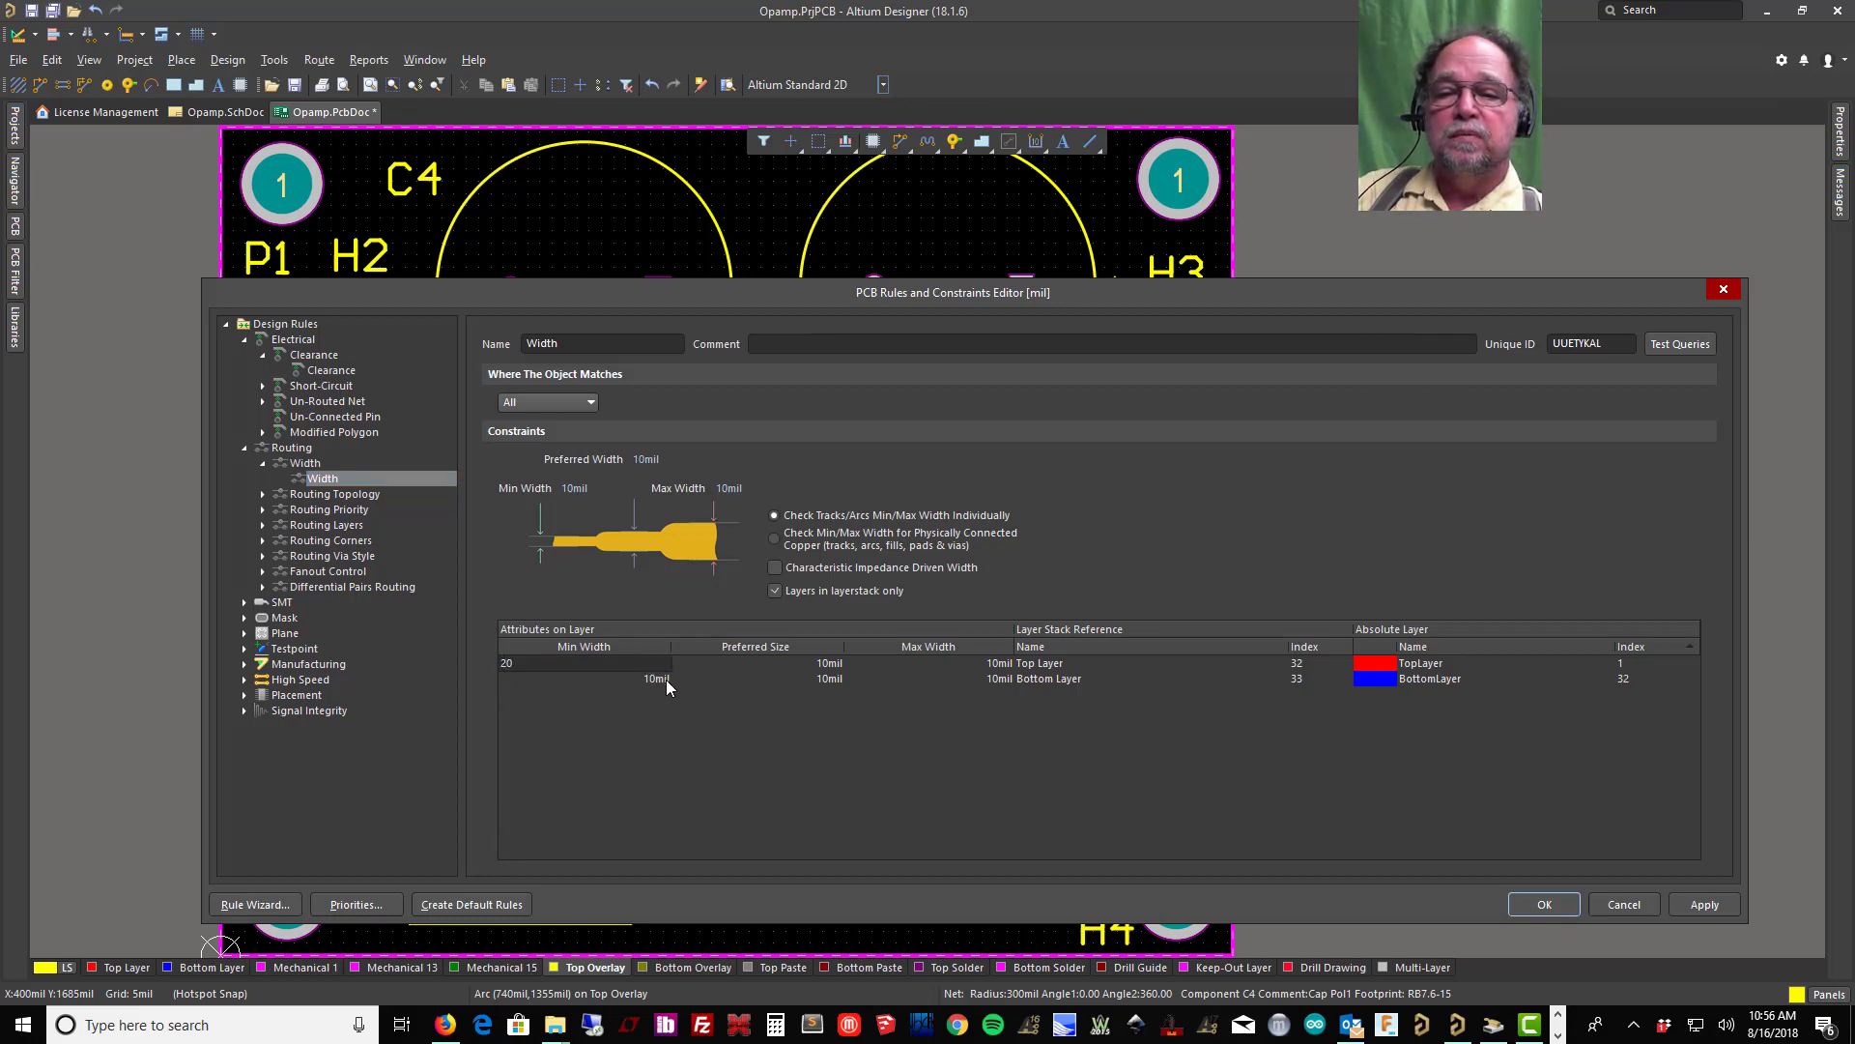
{"action": "left_click", "coordinate": [665, 680]}
{"action": "type", "text": "20"}
Step: Set the Width rule's preferred and maximum widths to 20 mil on both layers, apply the rule and close the rules editor
{"action": "left_click", "coordinate": [826, 664]}
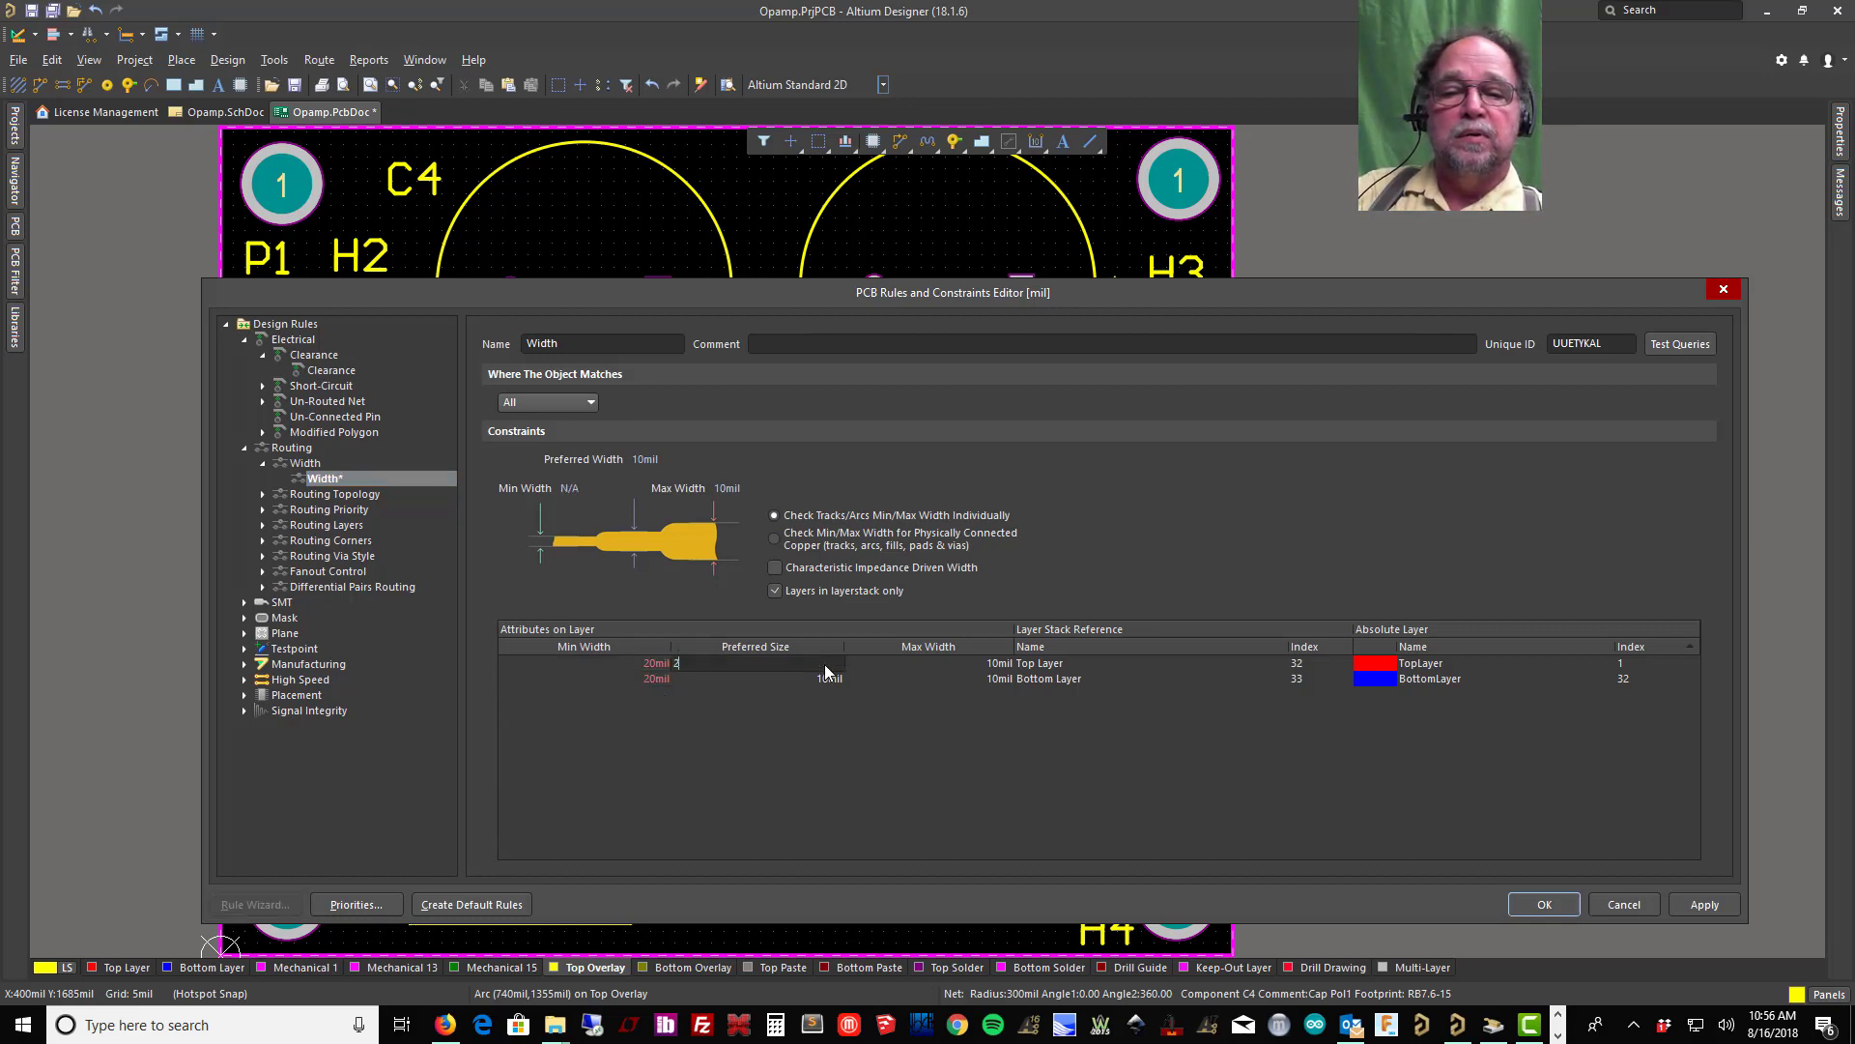
{"action": "type", "text": "20"}
{"action": "left_click", "coordinate": [831, 677]}
{"action": "type", "text": "20"}
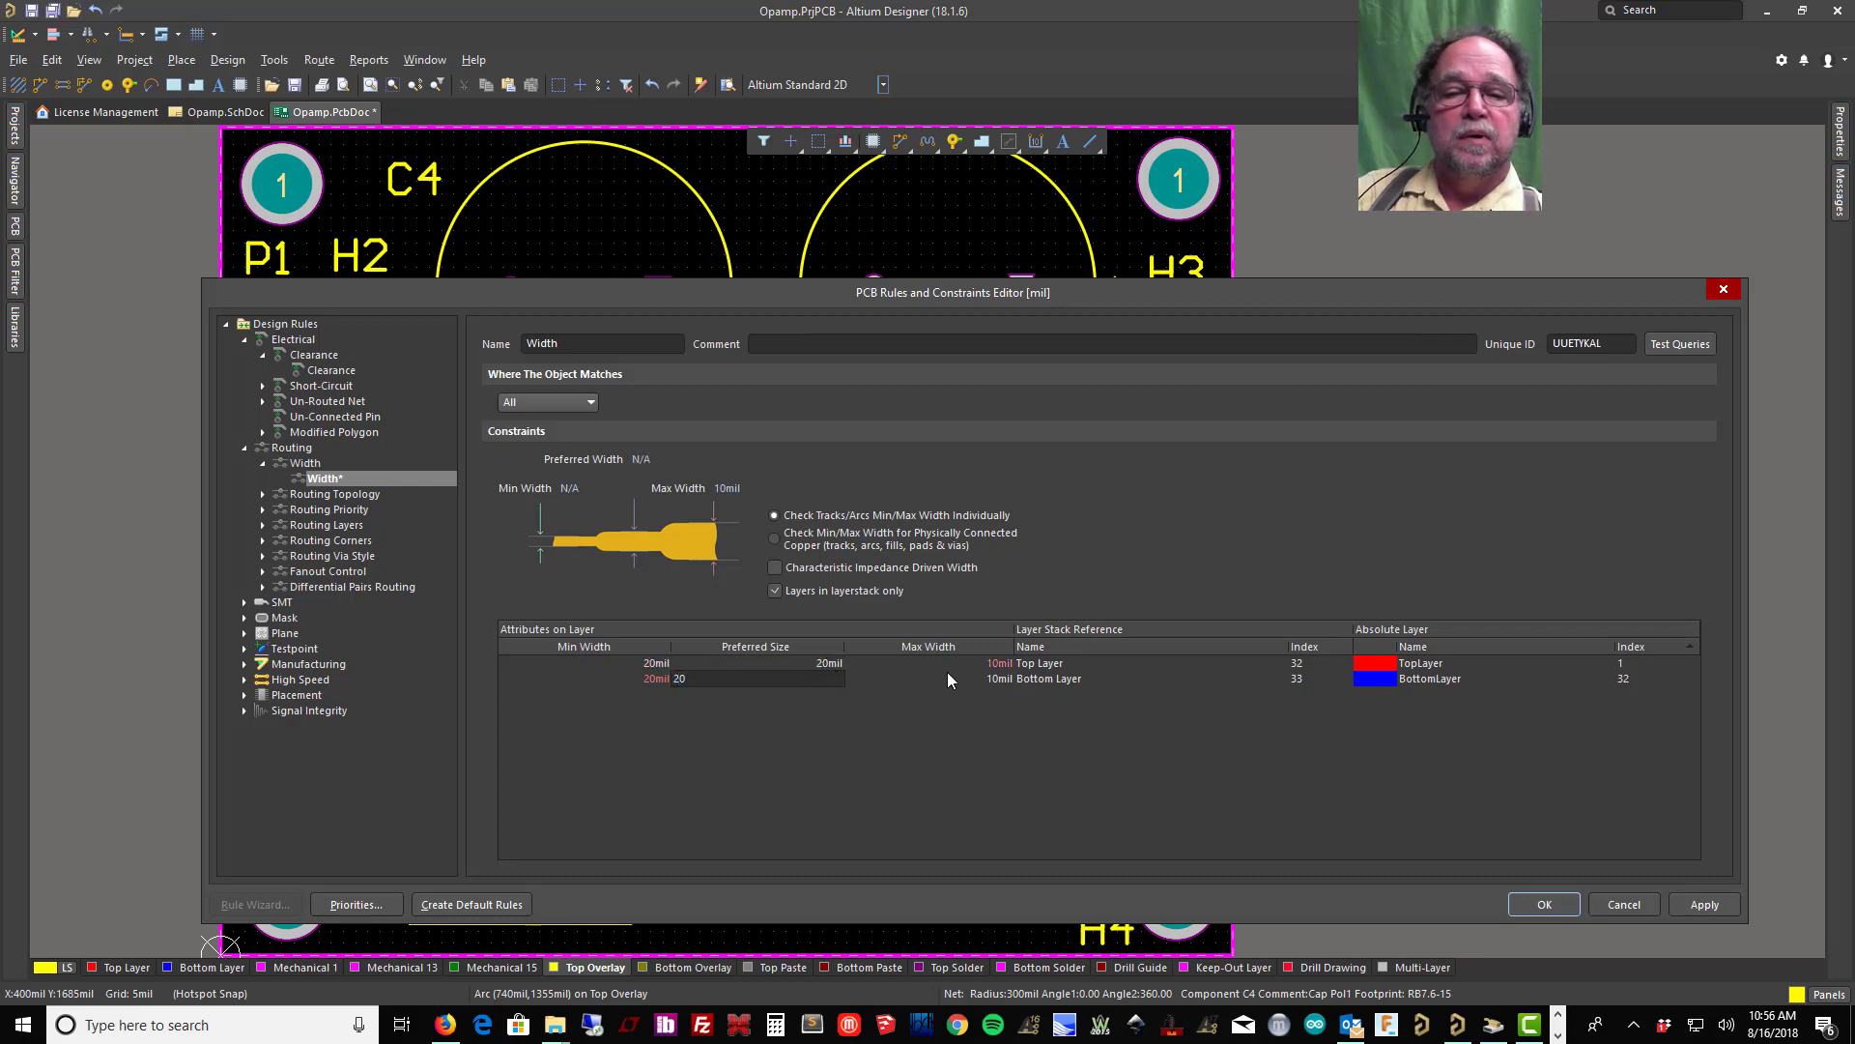
{"action": "left_click", "coordinate": [1002, 663]}
{"action": "type", "text": "20"}
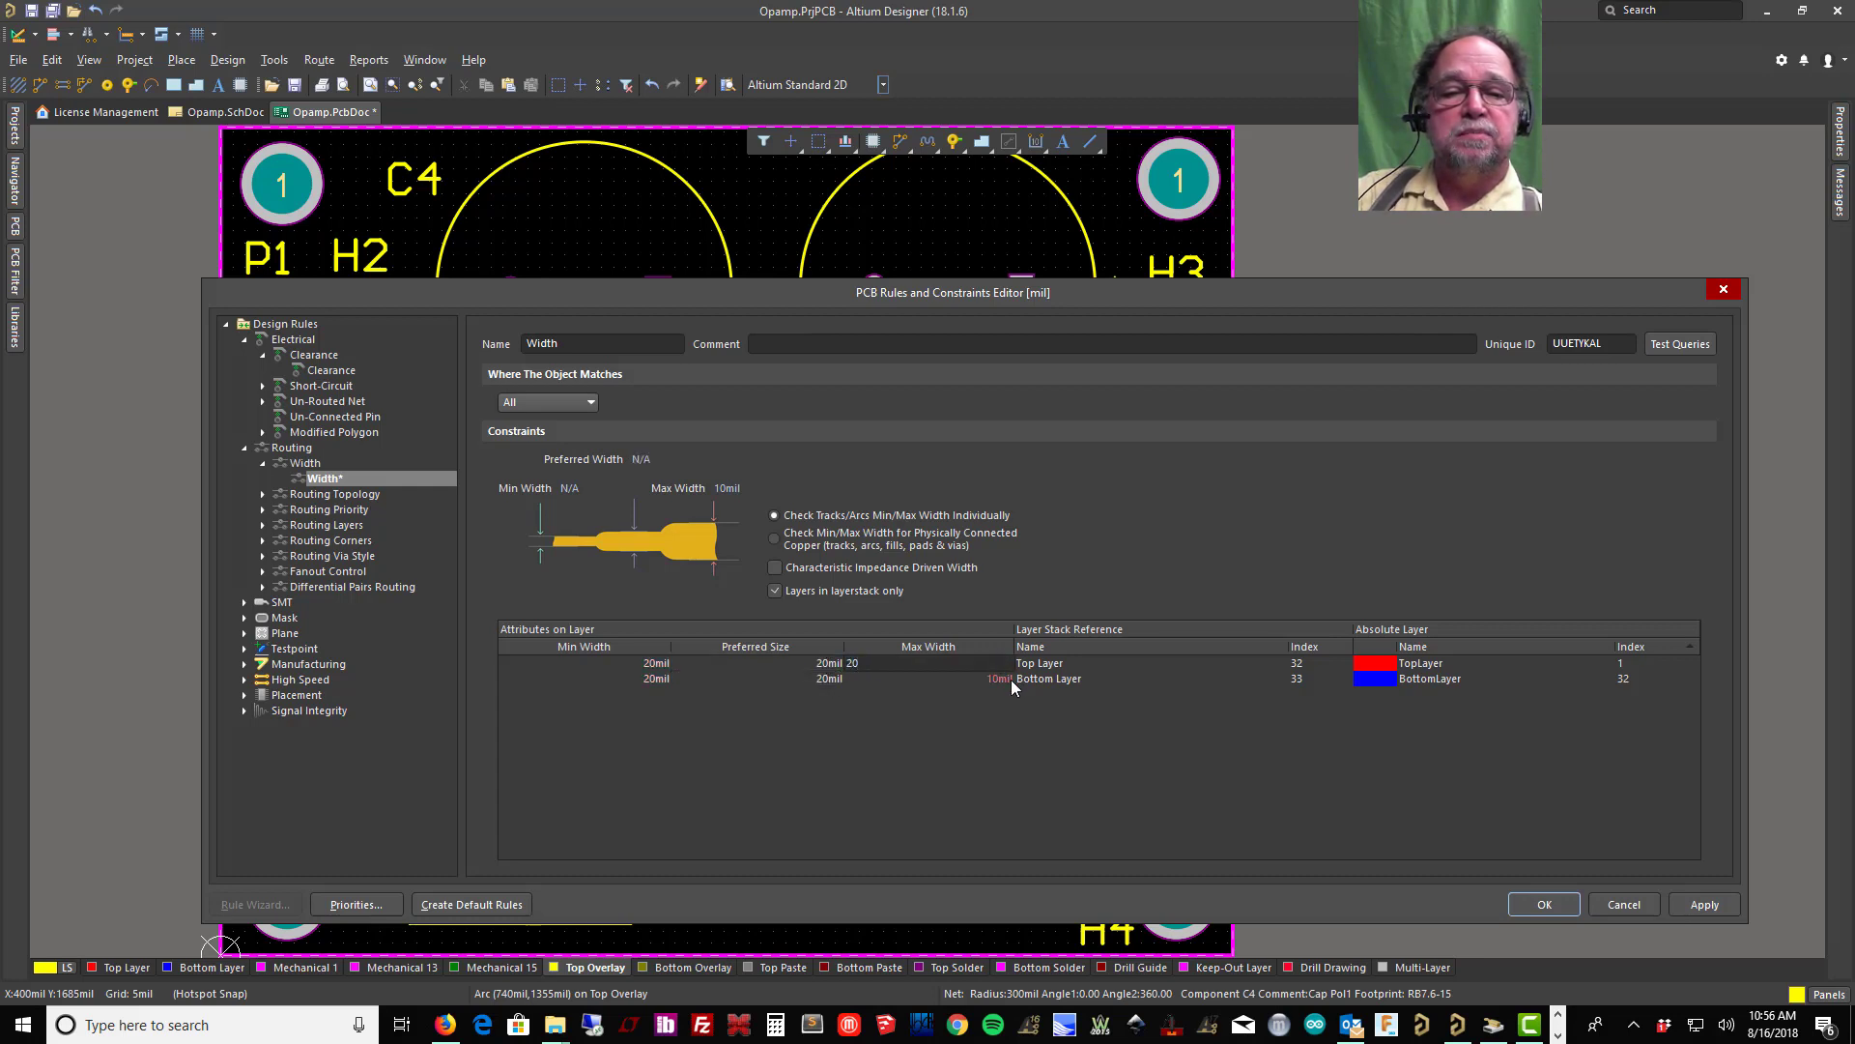
{"action": "left_click", "coordinate": [1001, 679]}
{"action": "type", "text": "20"}
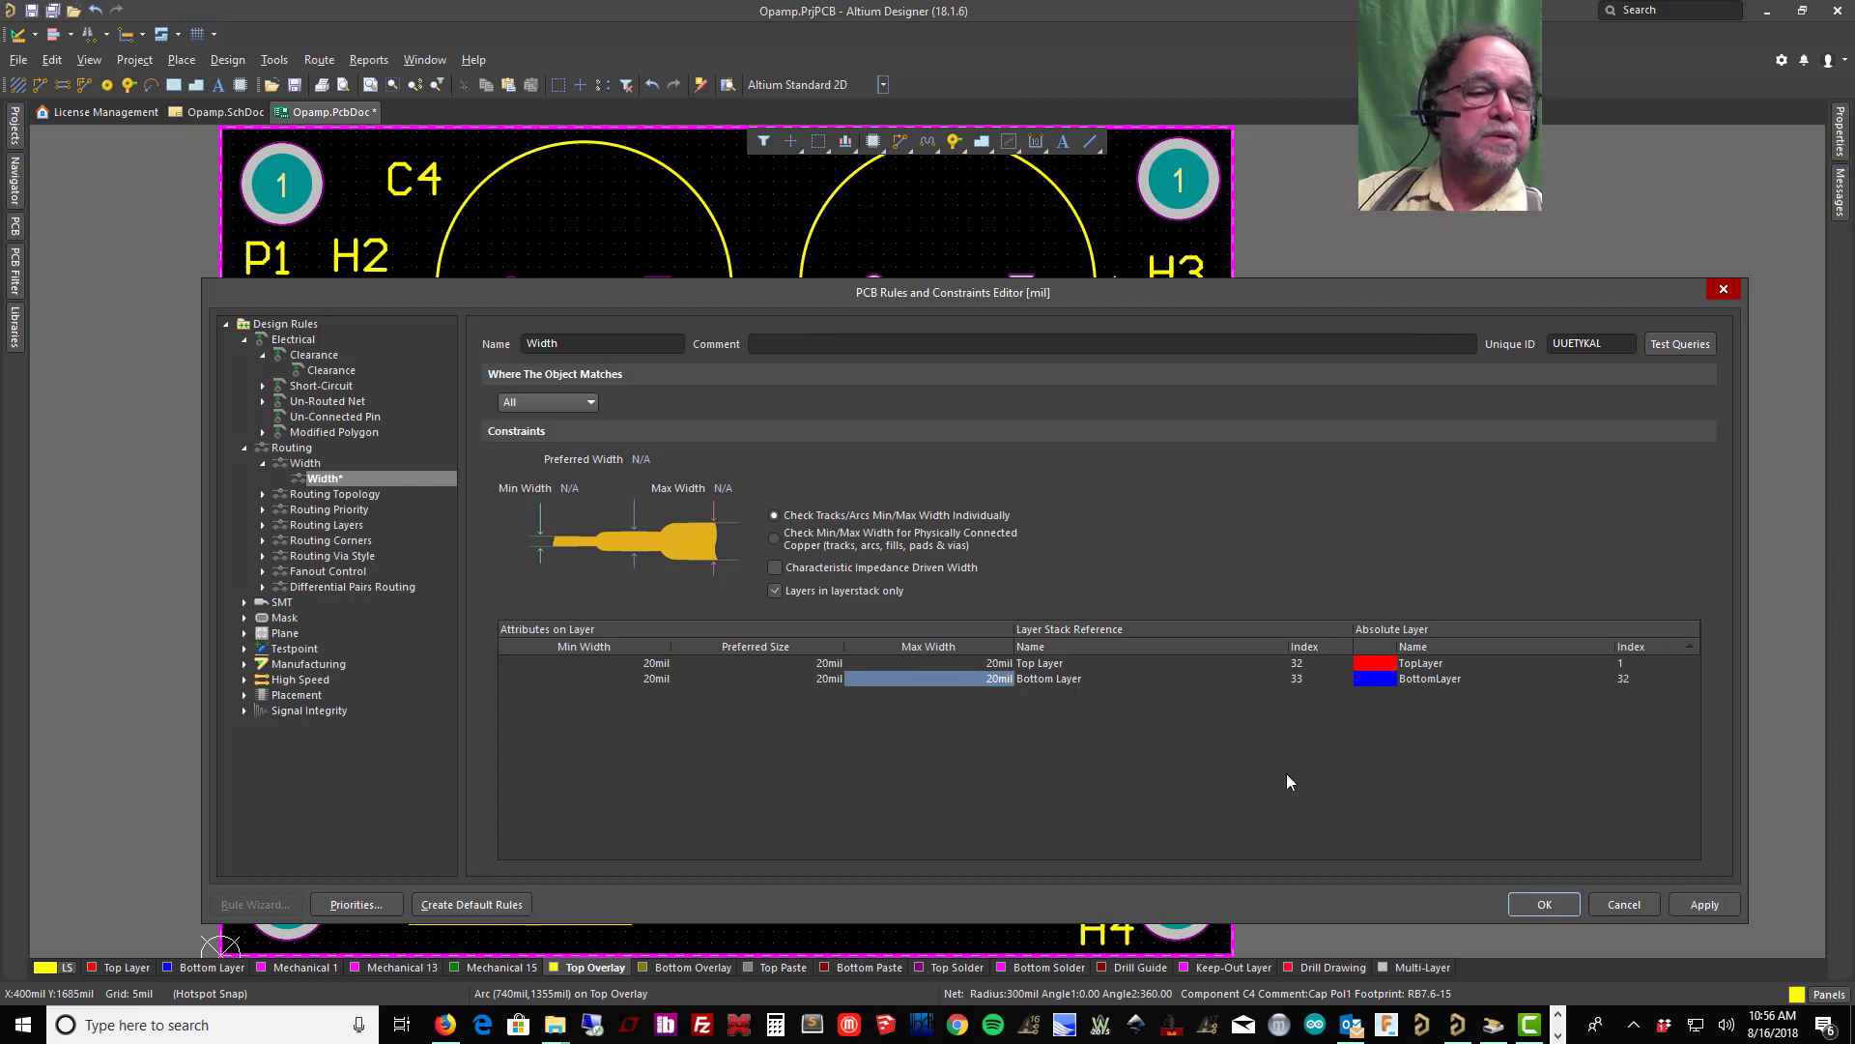
{"action": "left_click", "coordinate": [1726, 906]}
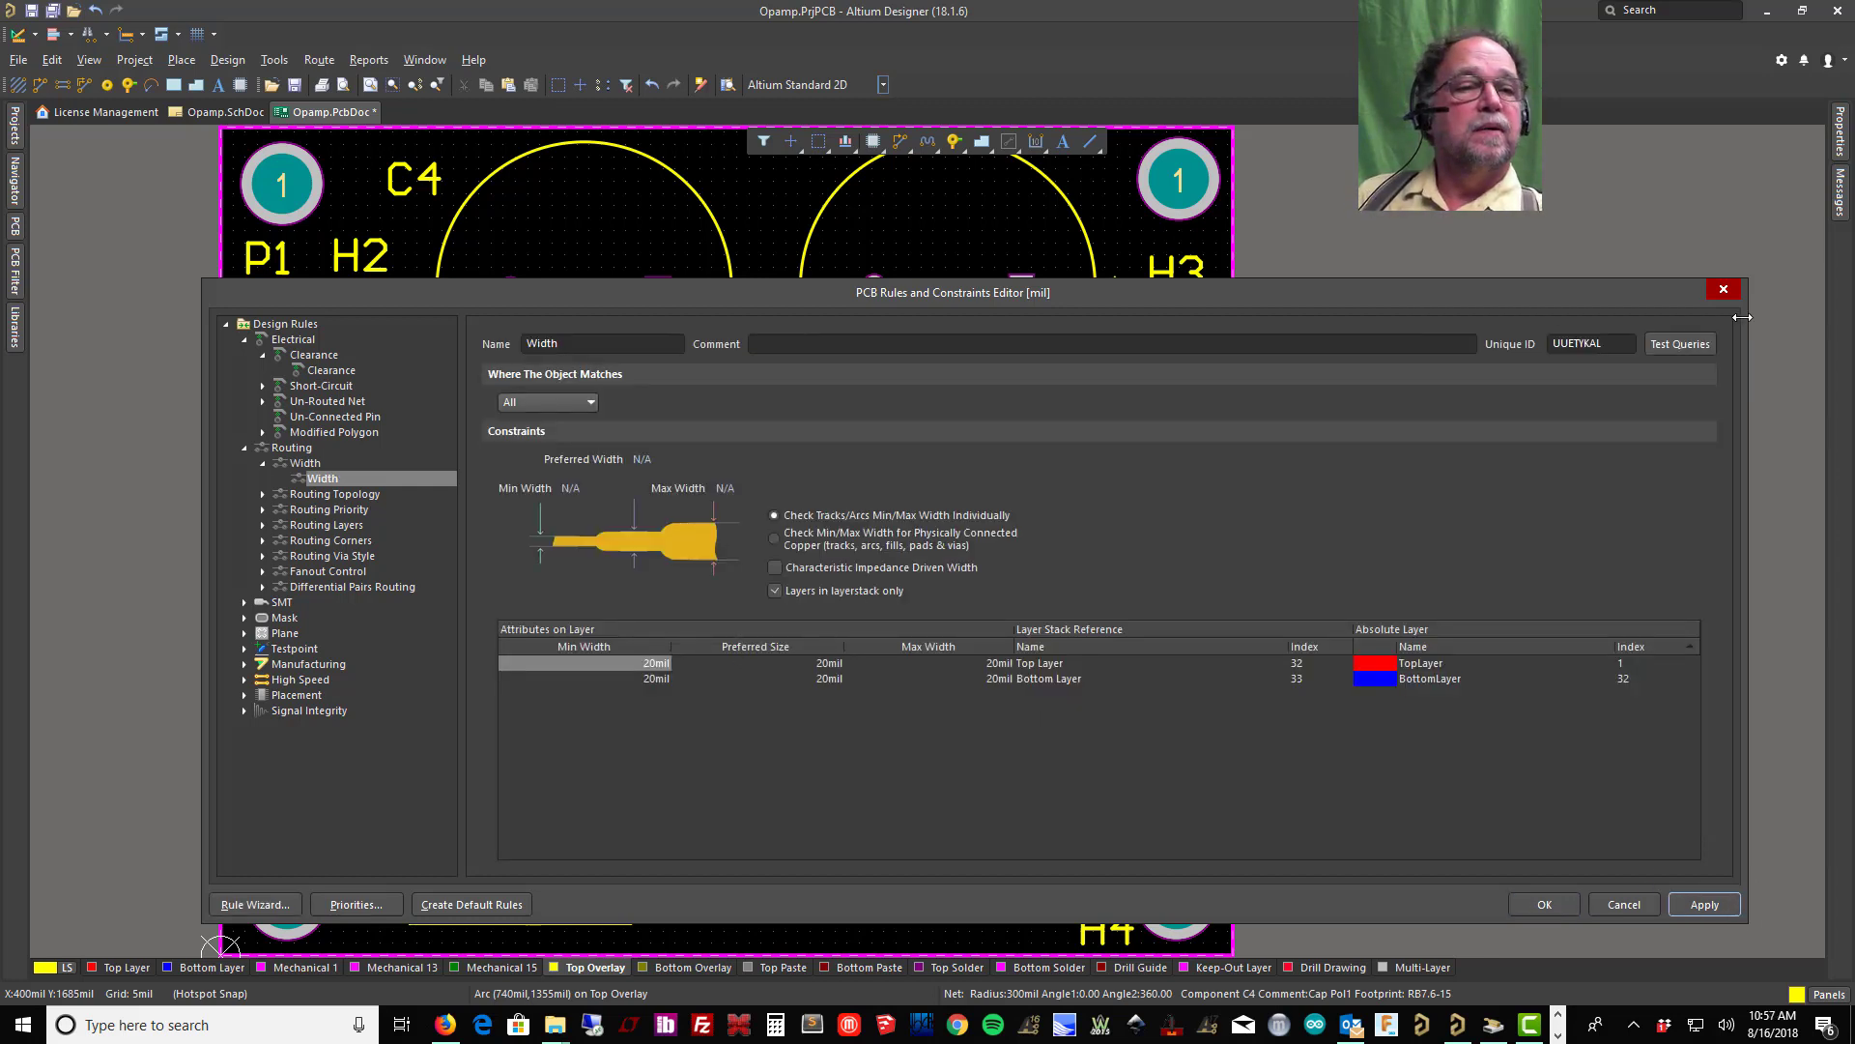
{"action": "left_click", "coordinate": [1719, 294]}
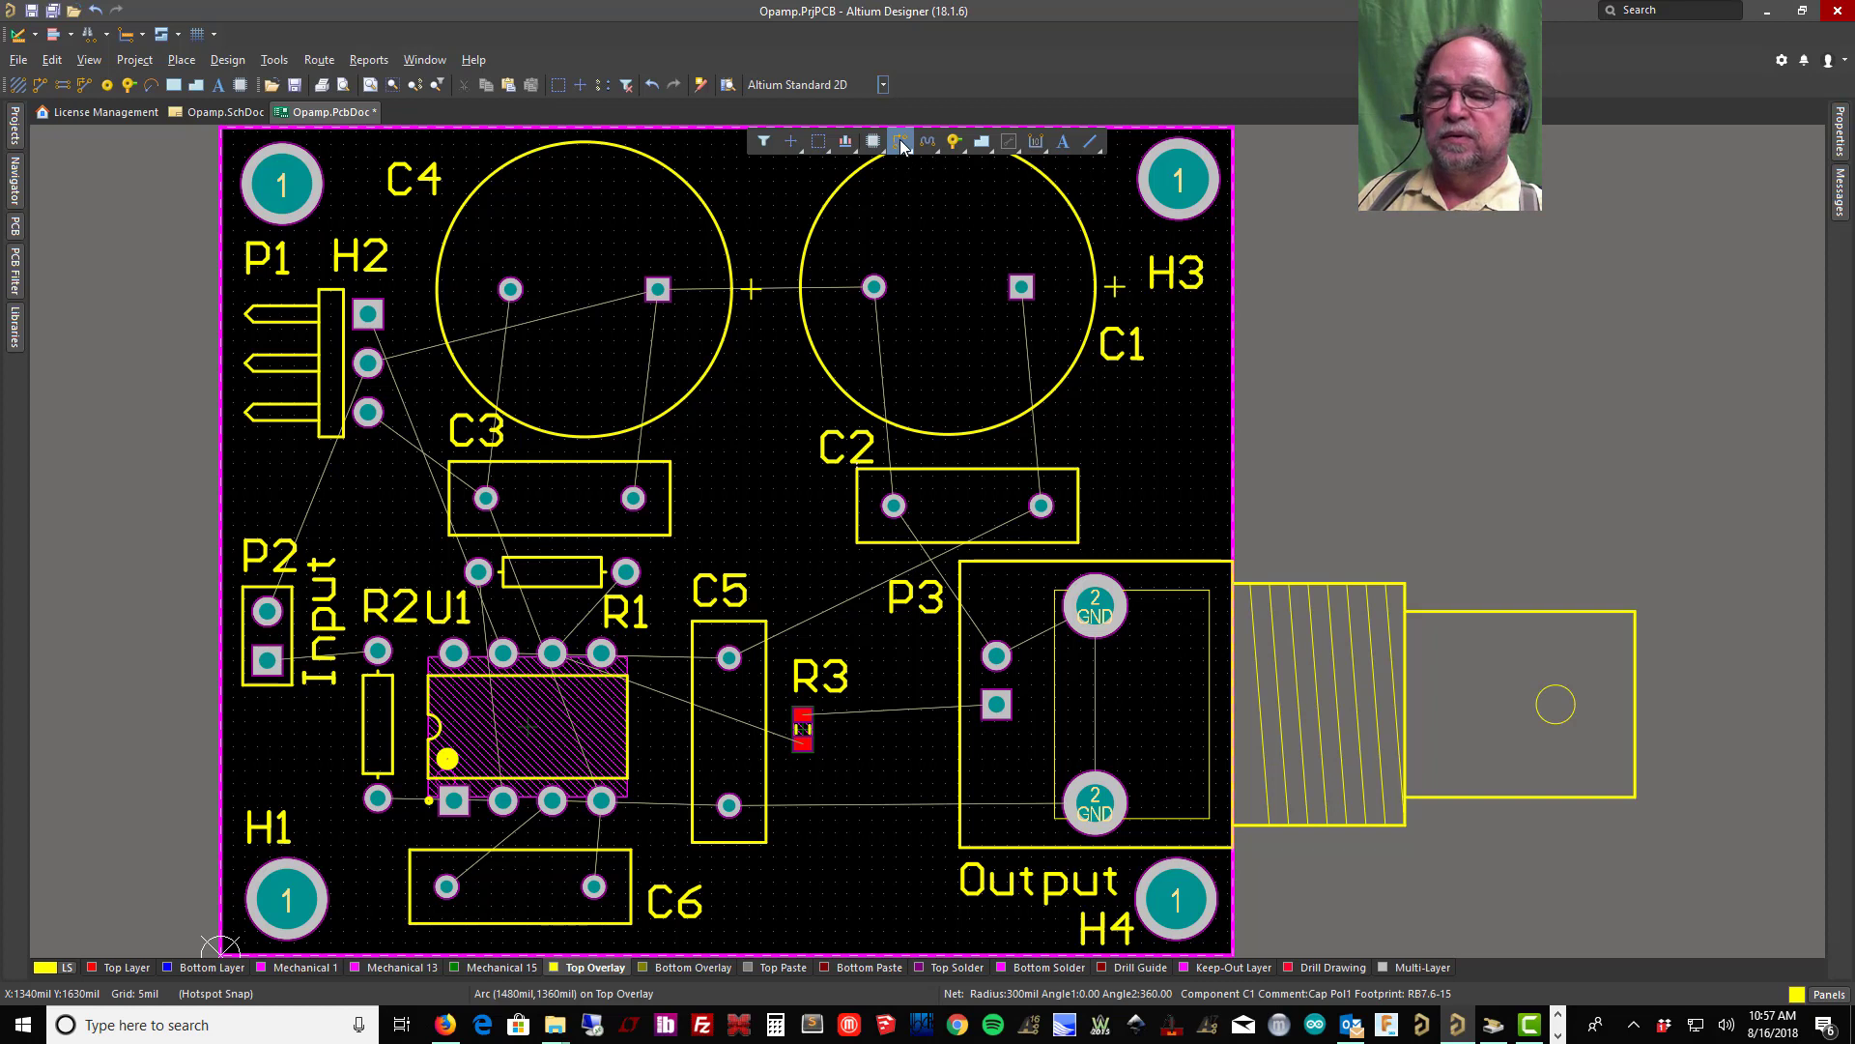
Step: Interactively route the GND connection from C2's left pad to C1's left pad on the Top Layer
{"action": "key", "text": "shift+h"}
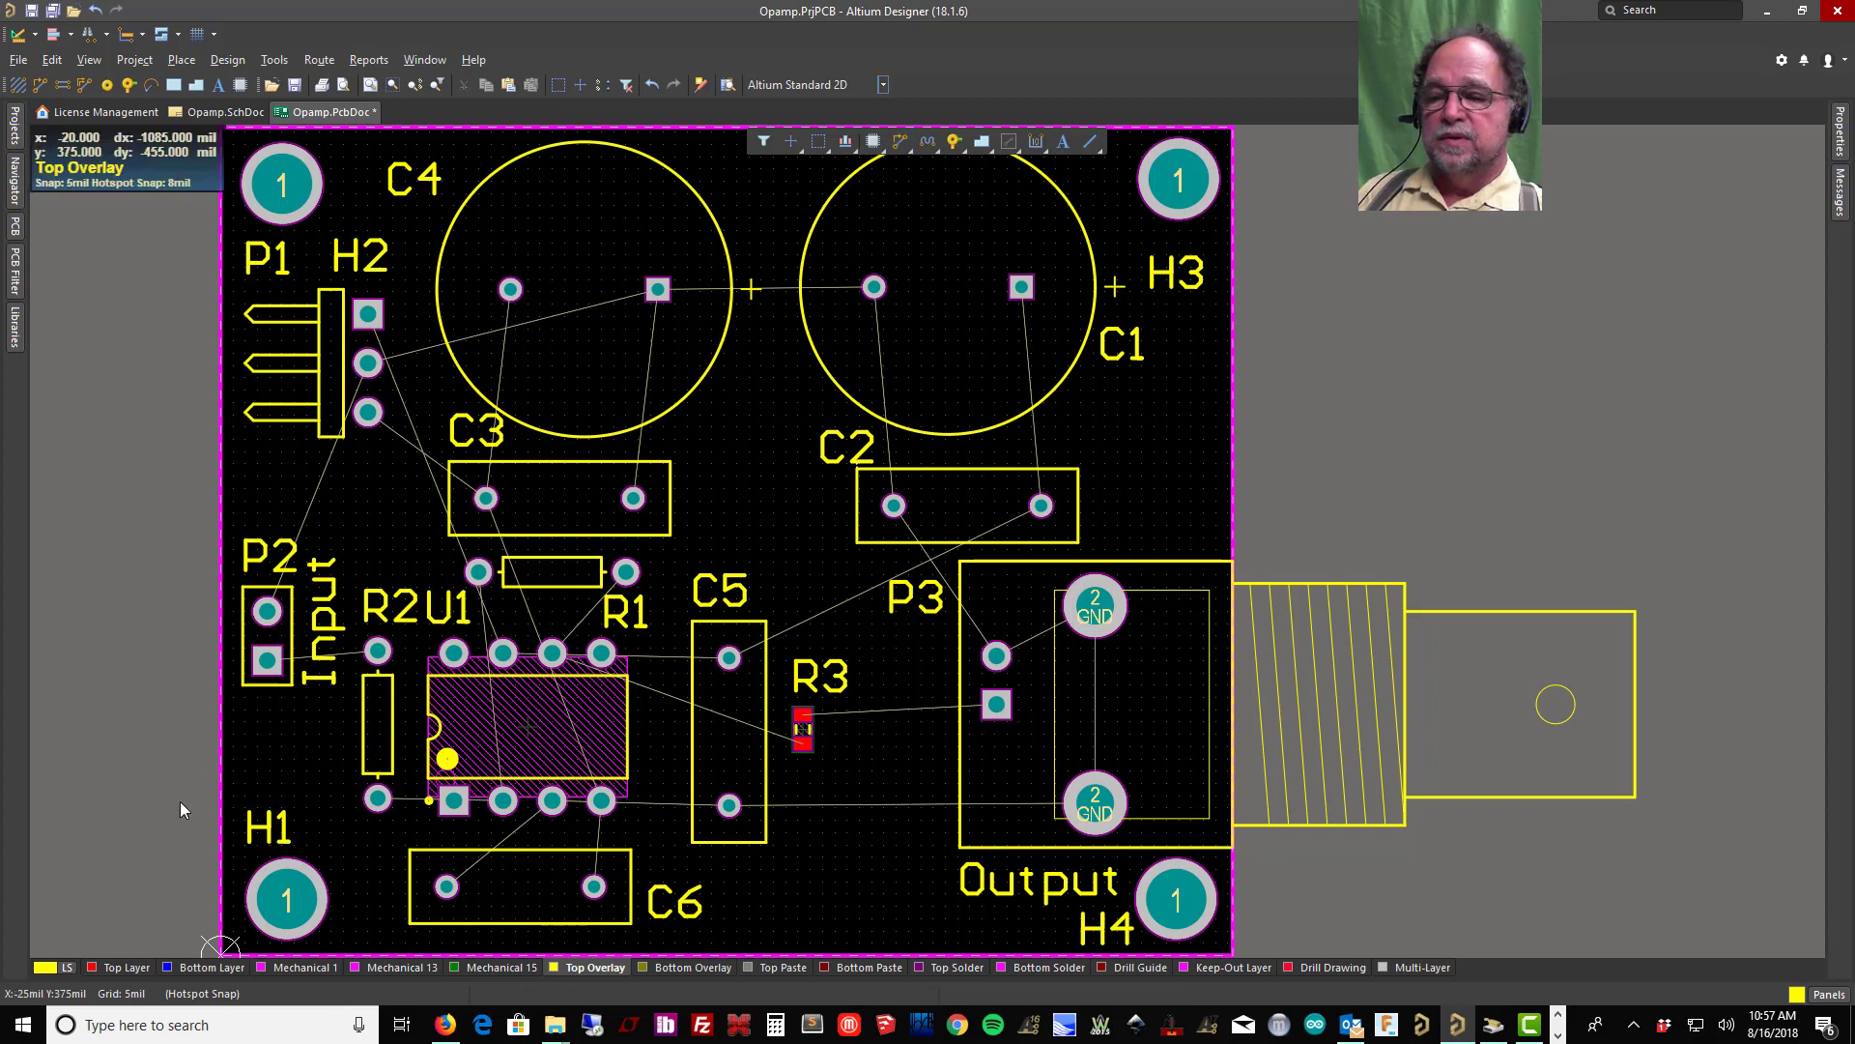
{"action": "left_click", "coordinate": [119, 968]}
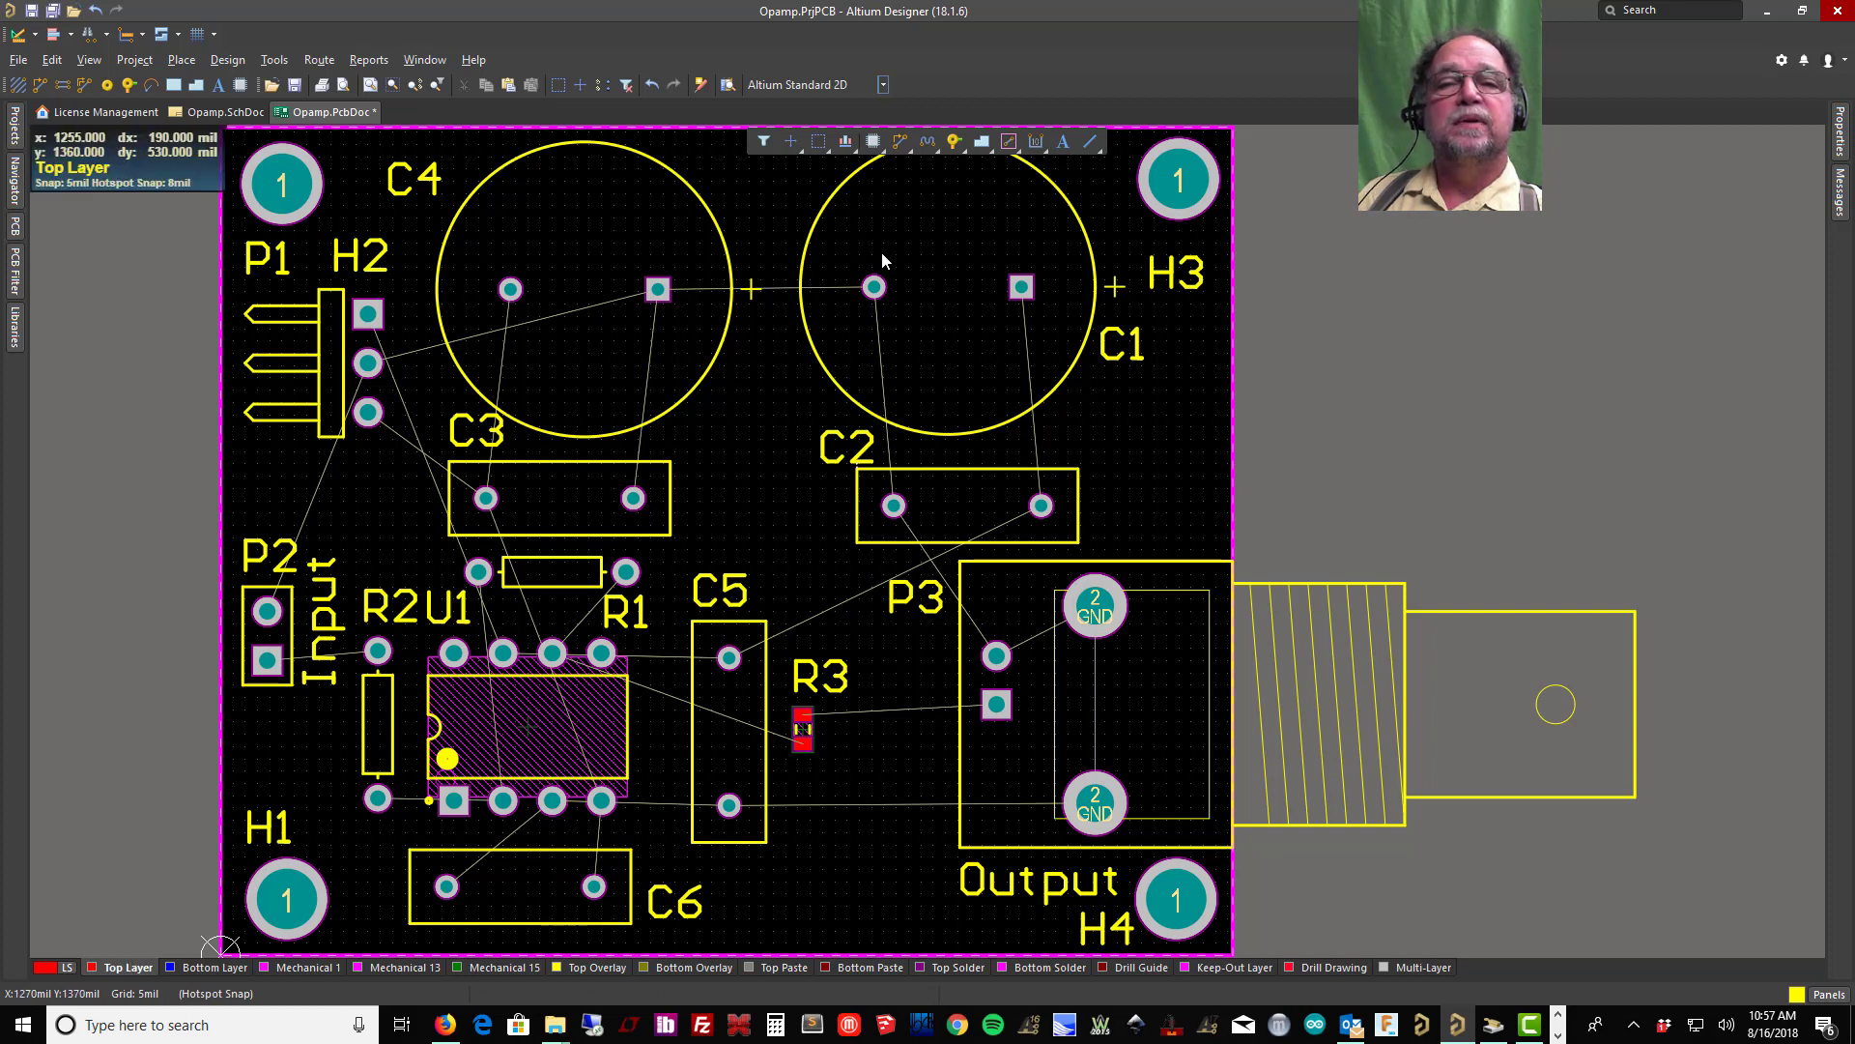
{"action": "left_click", "coordinate": [895, 143]}
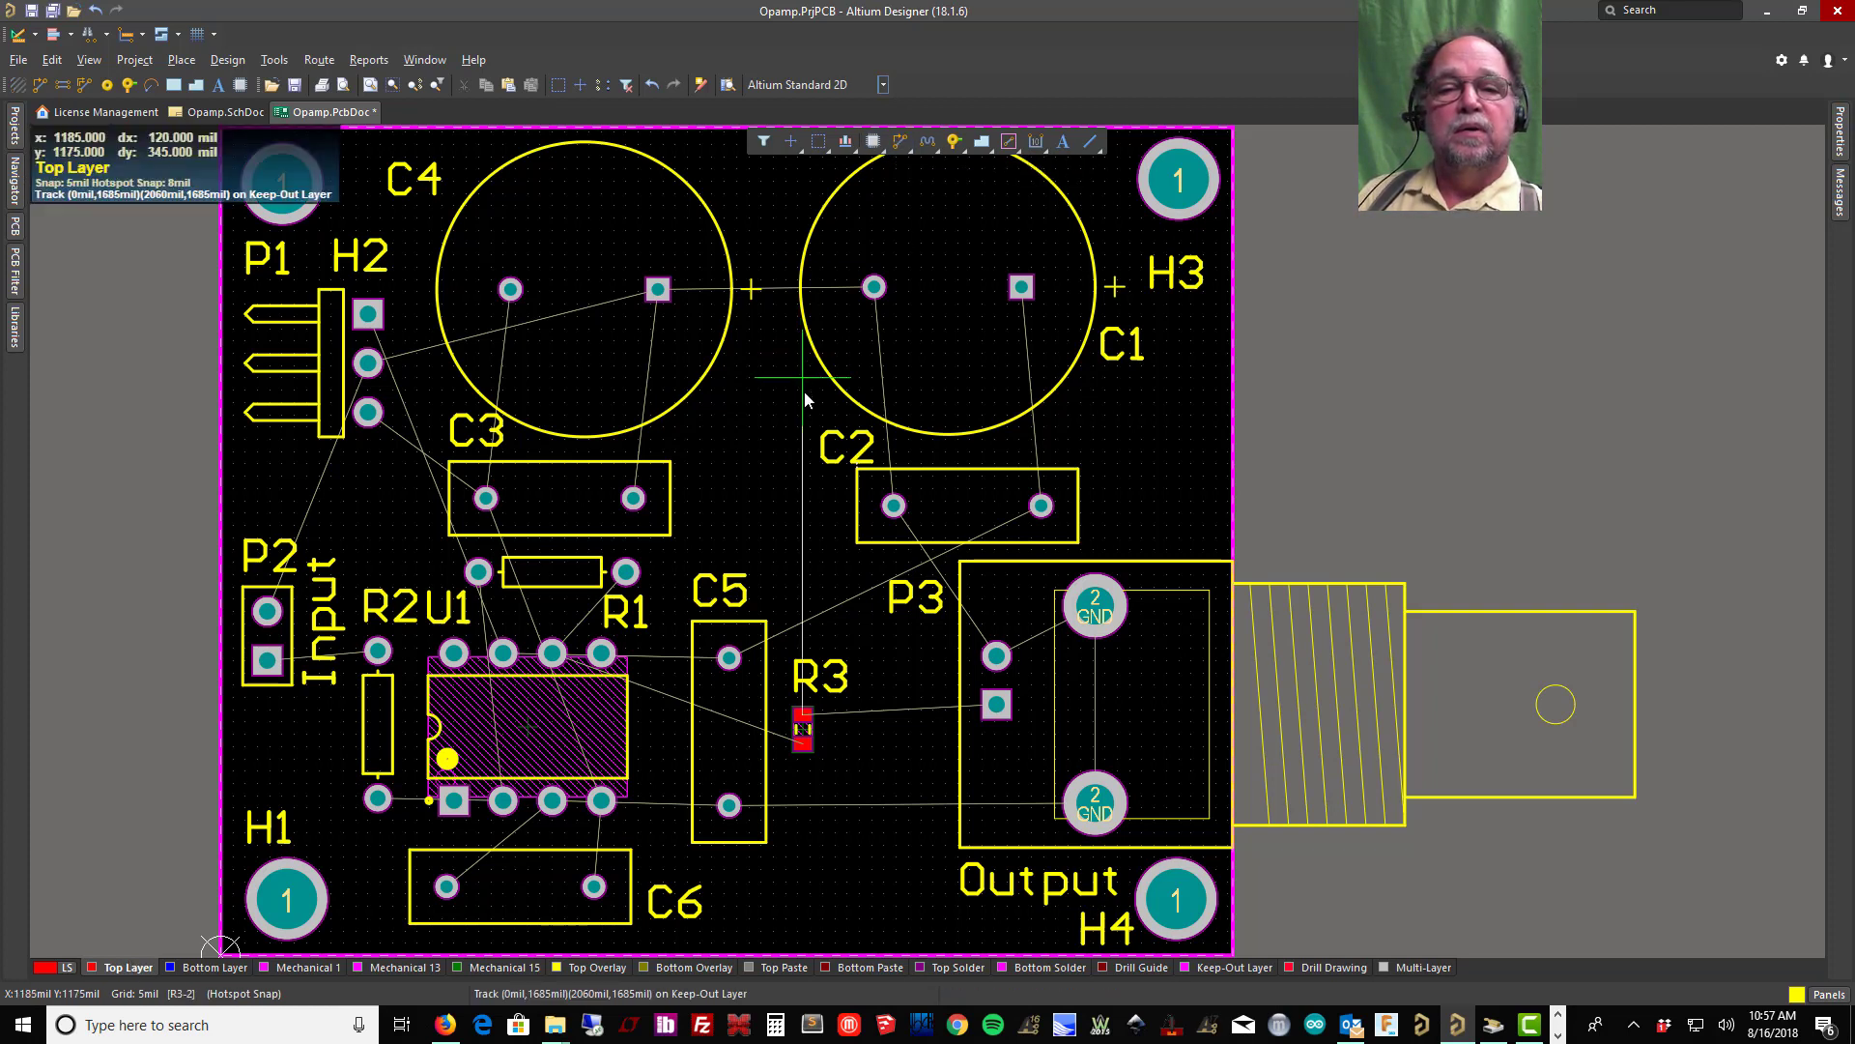
{"action": "left_click", "coordinate": [894, 505]}
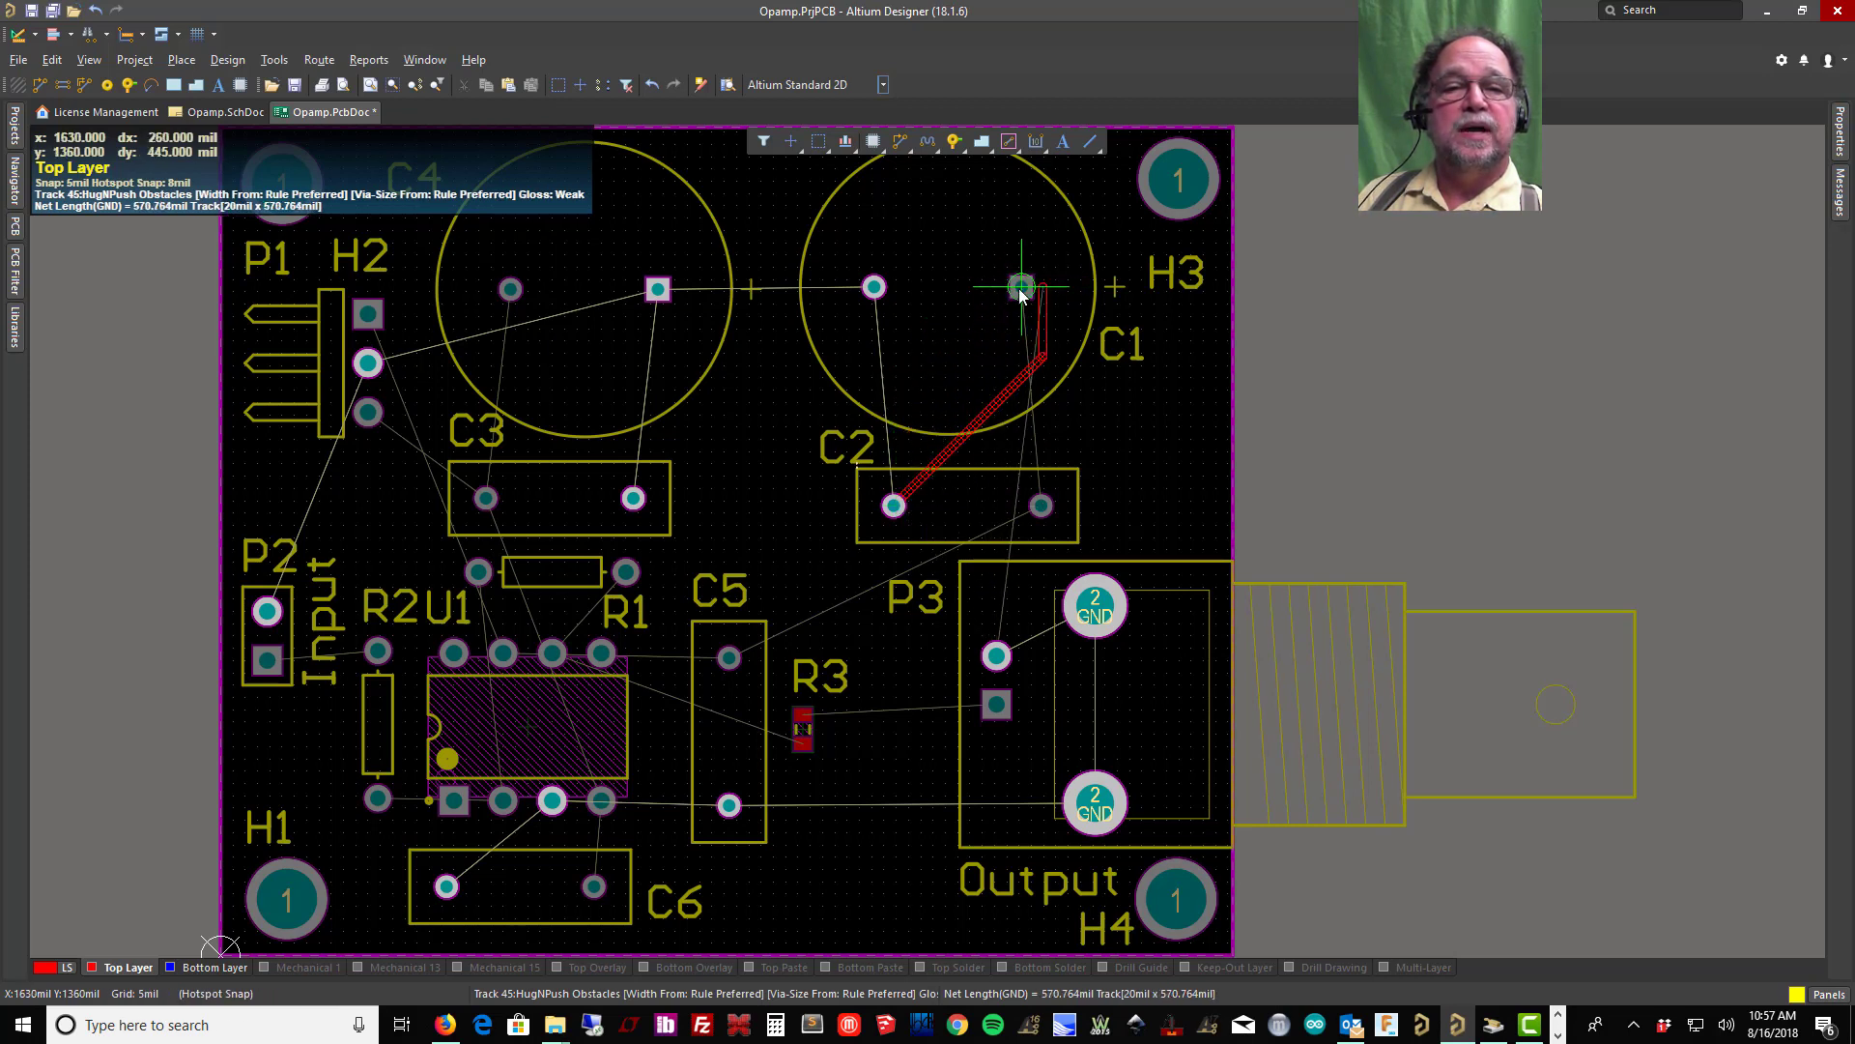
{"action": "left_click", "coordinate": [873, 287]}
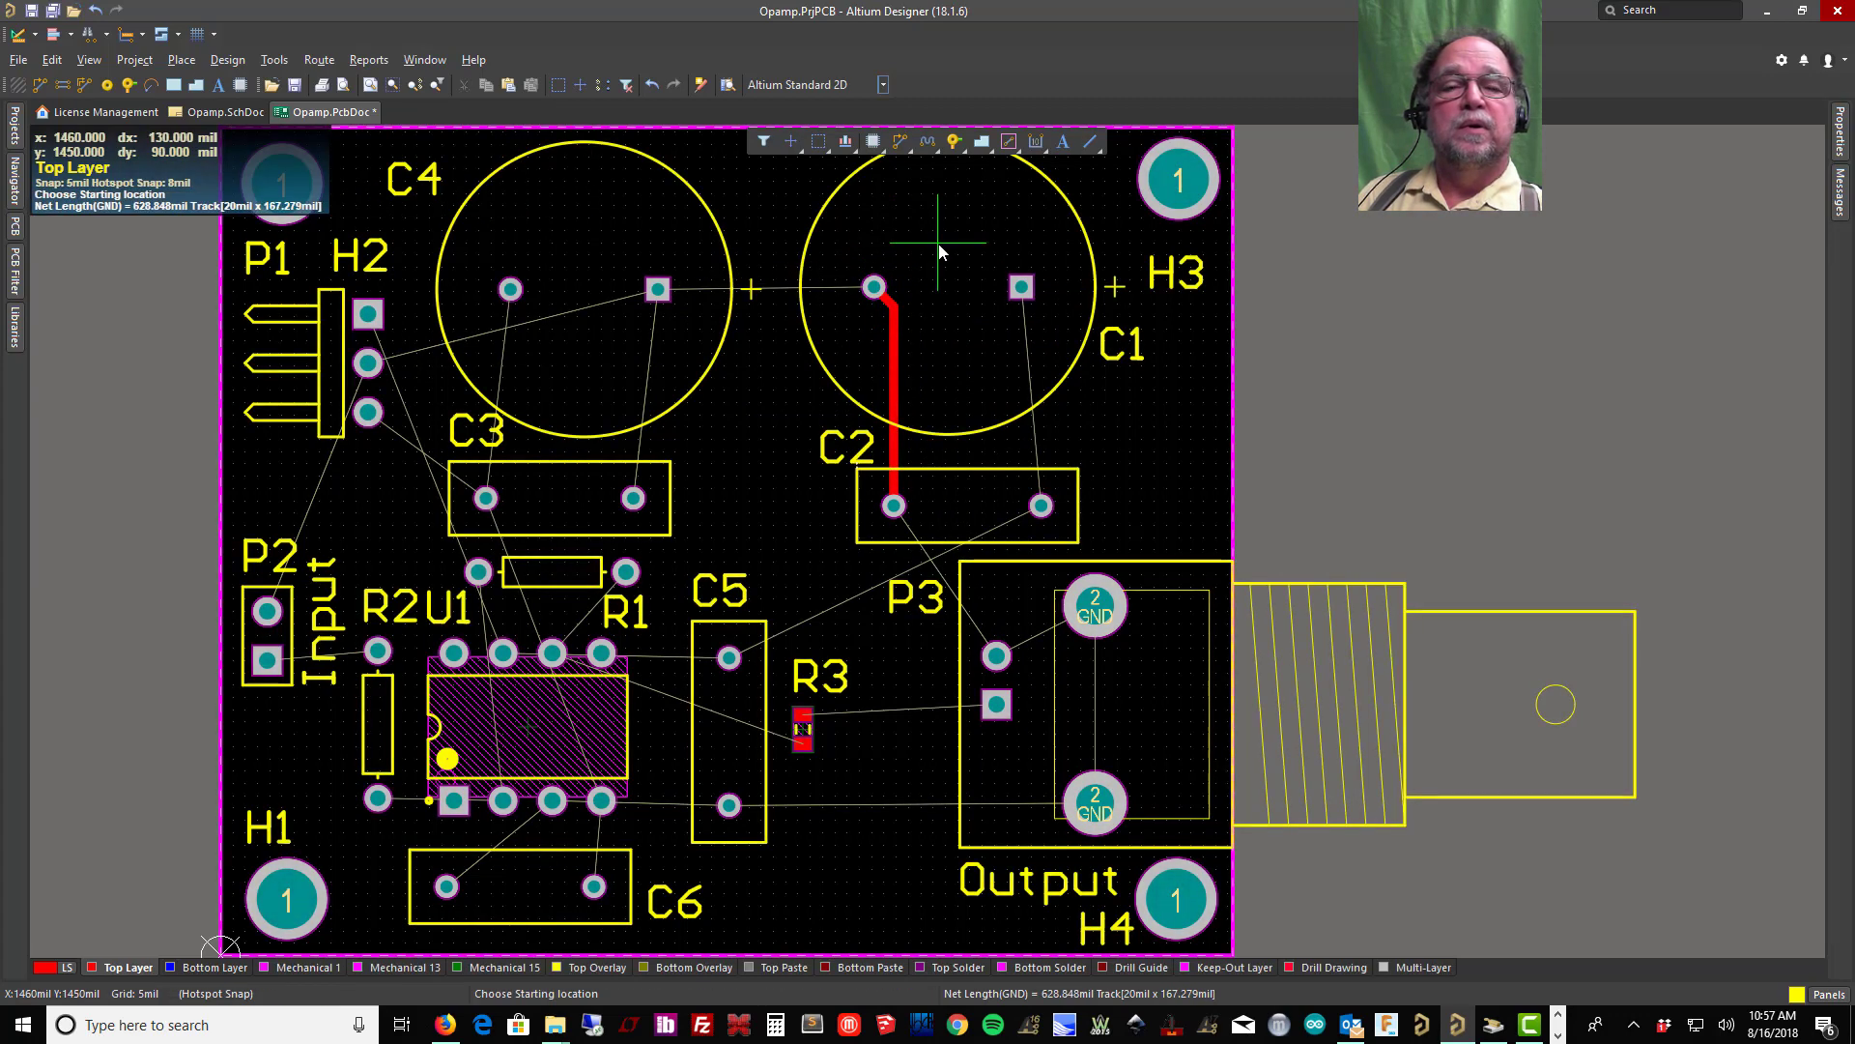
{"action": "right_click", "coordinate": [935, 257]}
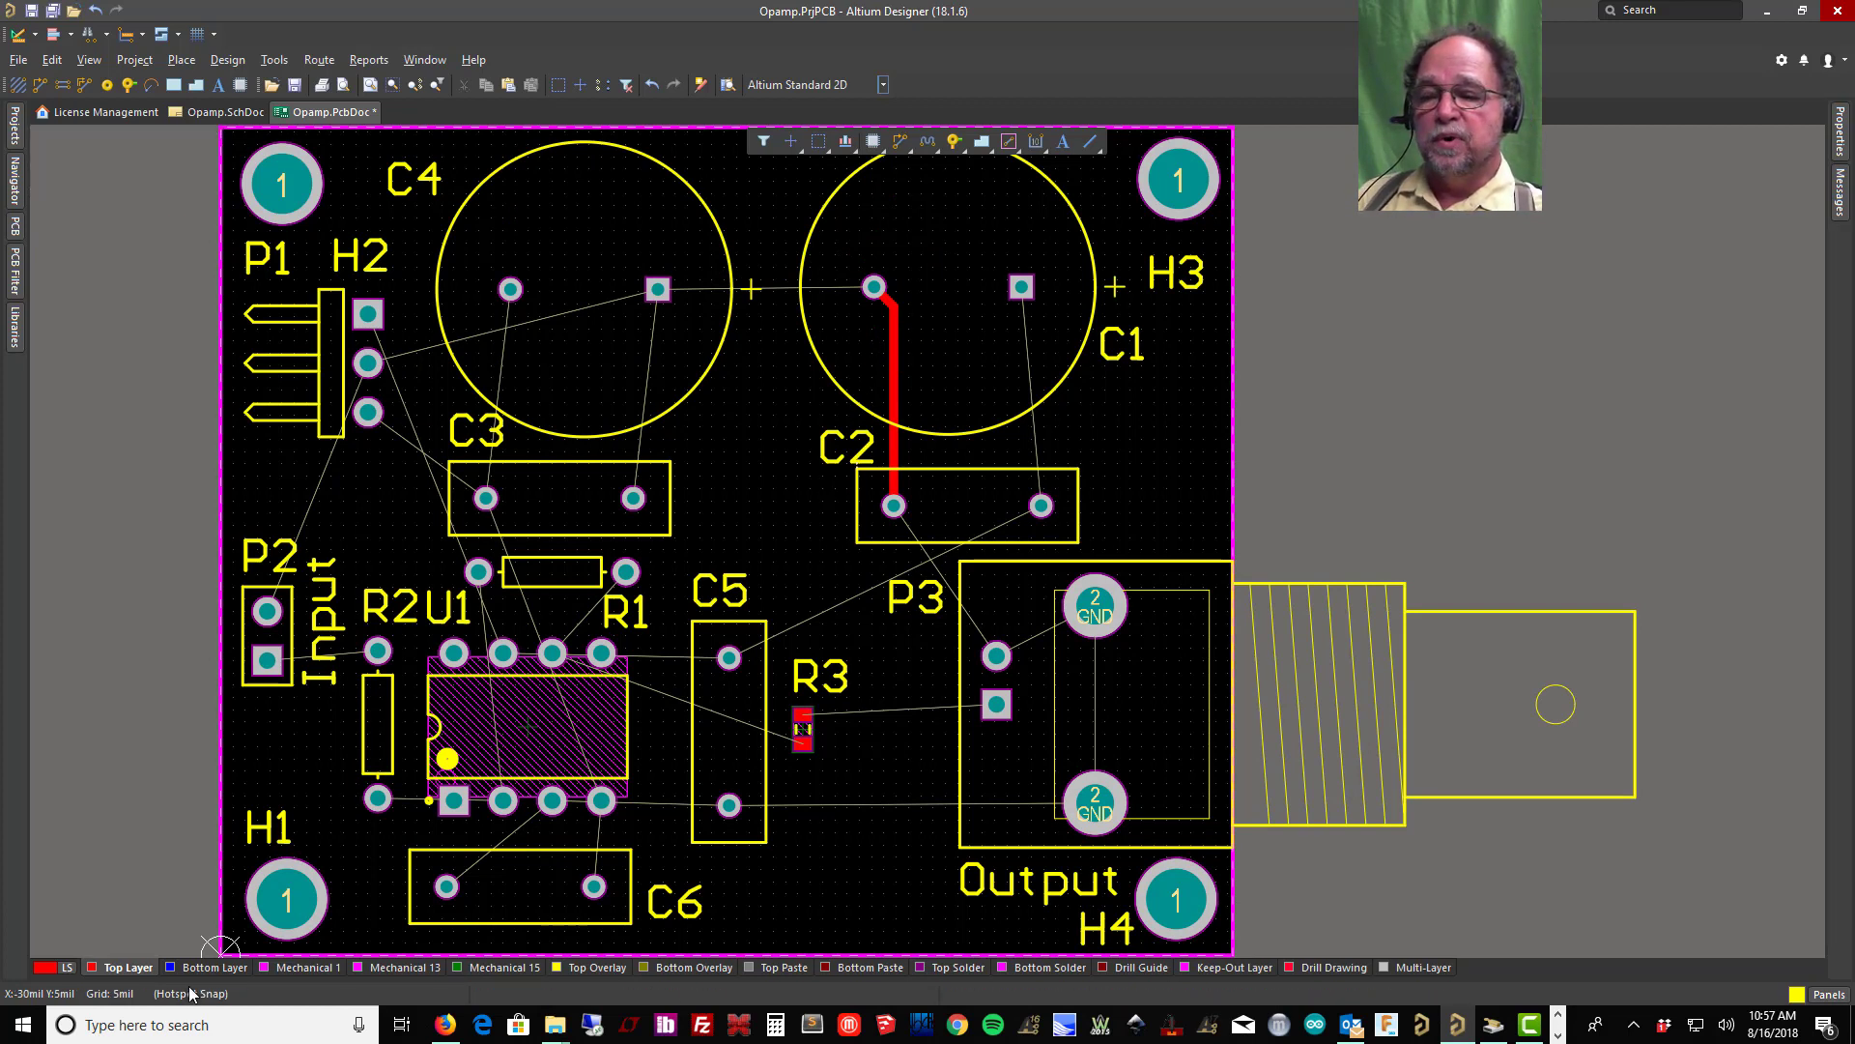
Step: Interactively route the GND connection from C1's left pad to C4's square pad on the Bottom Layer
{"action": "left_click", "coordinate": [215, 968]}
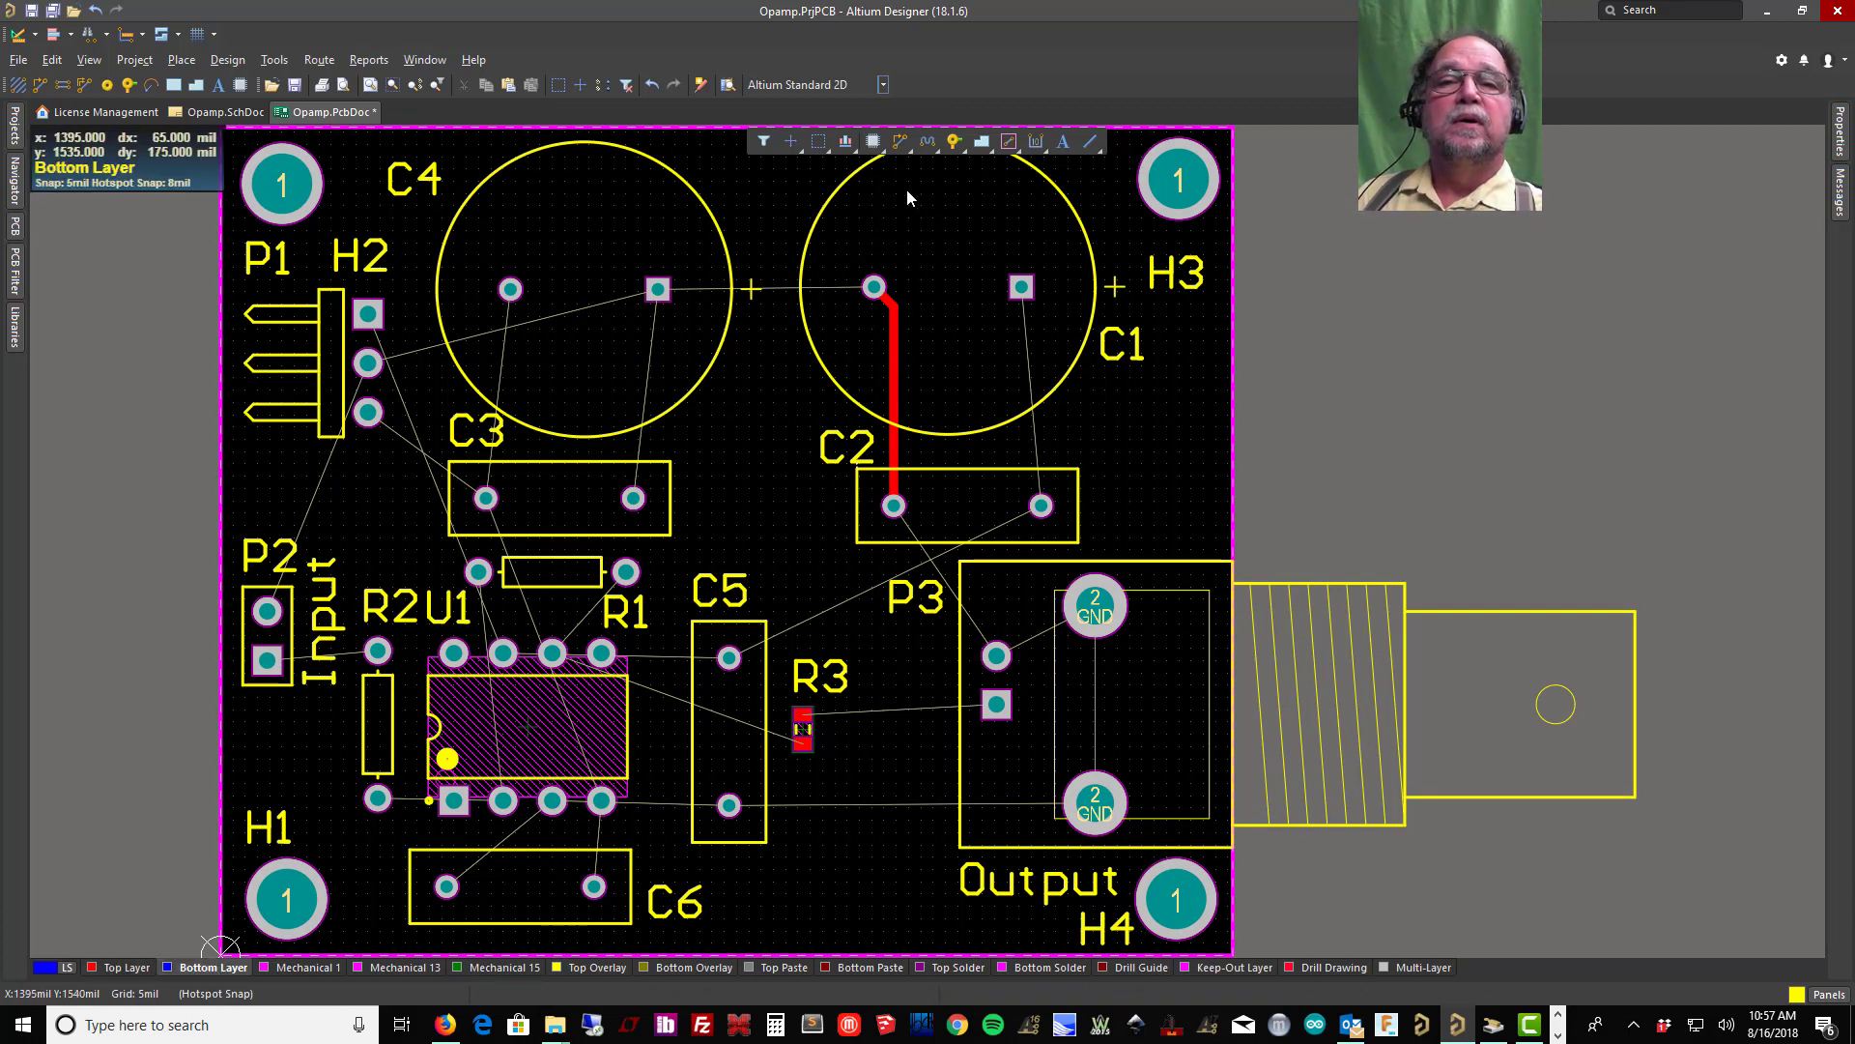
{"action": "left_click", "coordinate": [901, 147]}
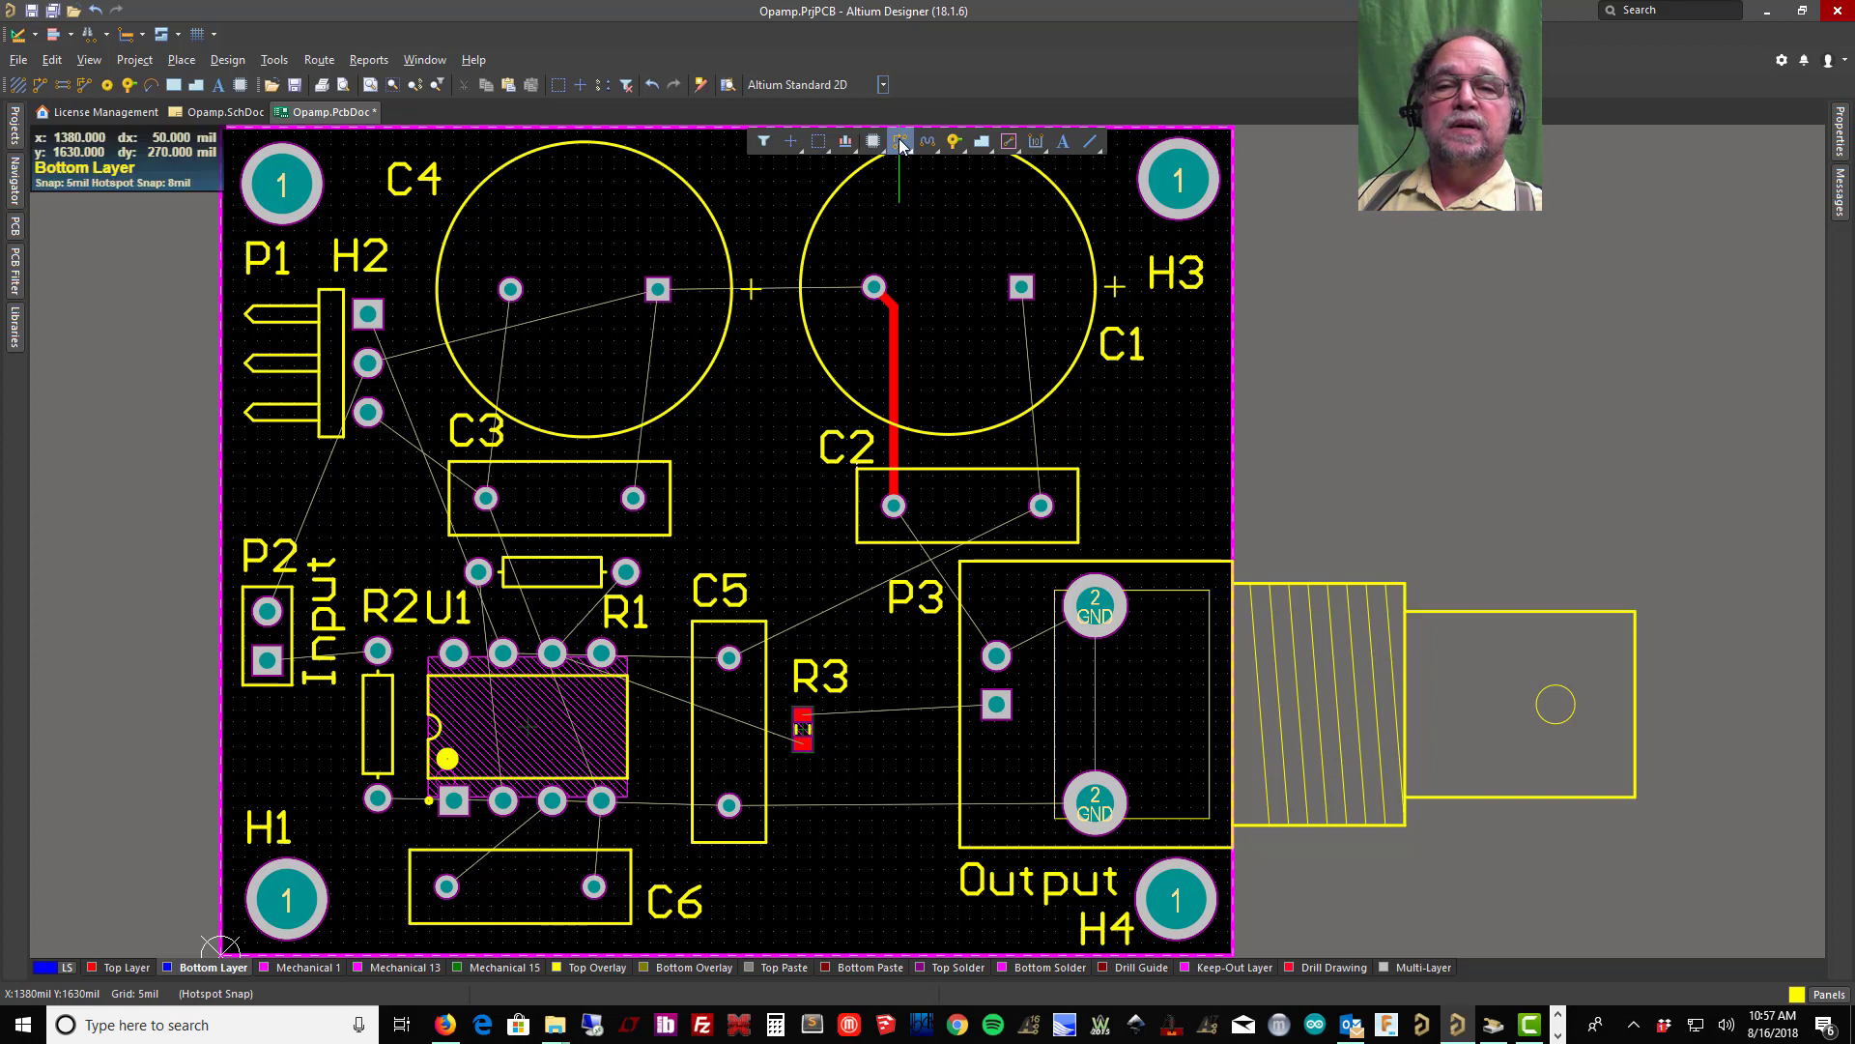
{"action": "left_click", "coordinate": [874, 287]}
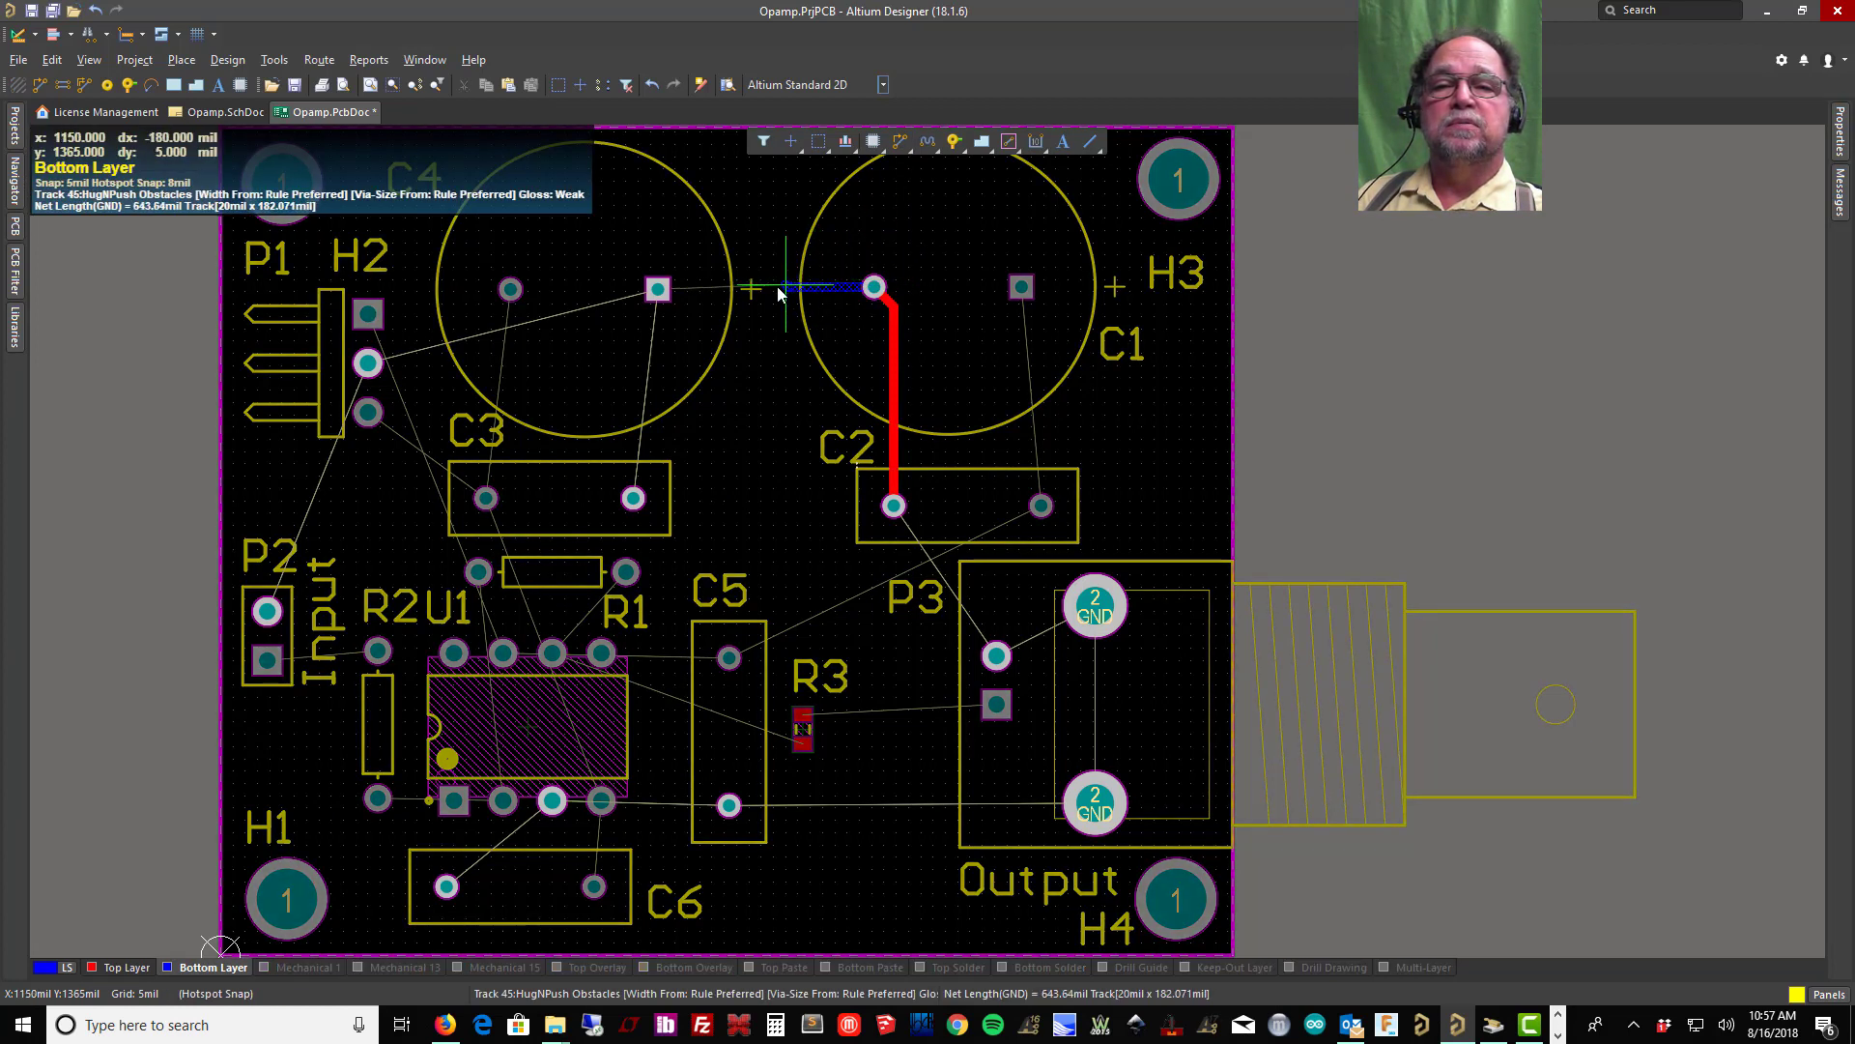
{"action": "left_click", "coordinate": [659, 289]}
{"action": "right_click", "coordinate": [659, 288]}
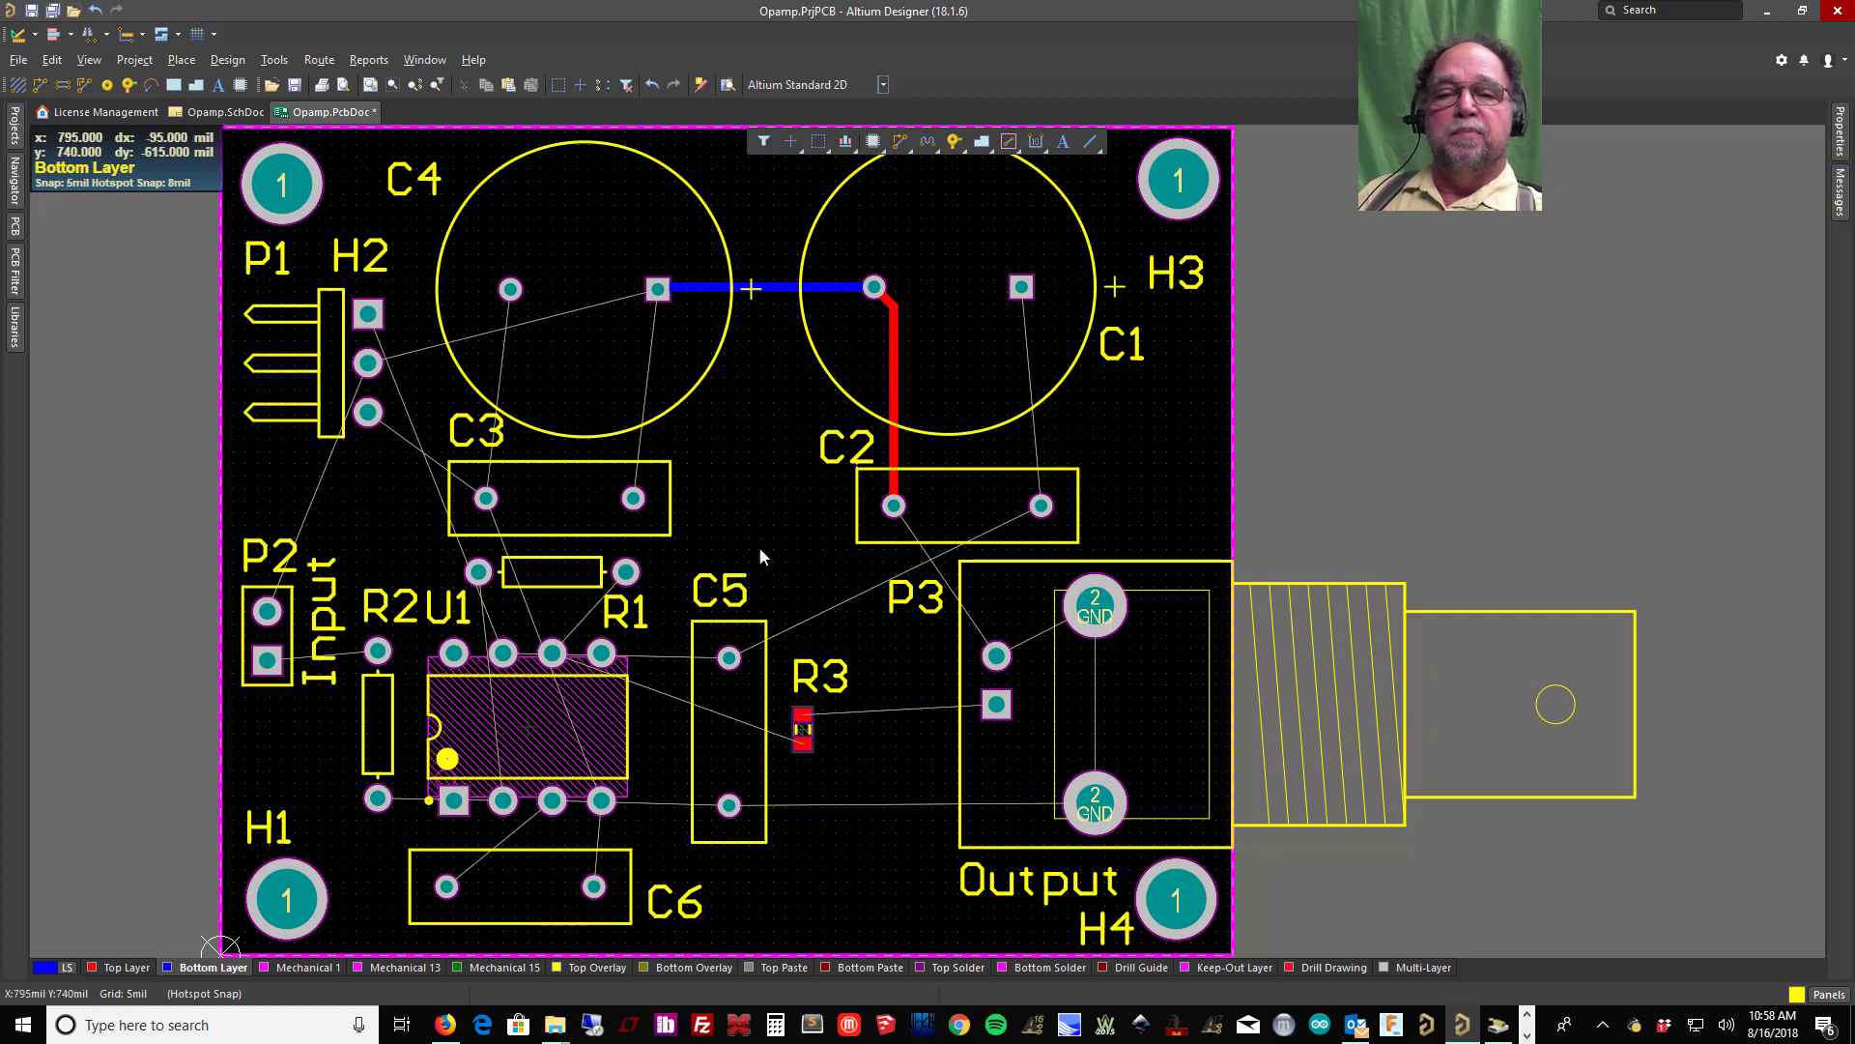
Step: Autoroute the remaining connections with the Default 2 Layer Board strategy and dismiss the routing messages
{"action": "left_click", "coordinate": [320, 59]}
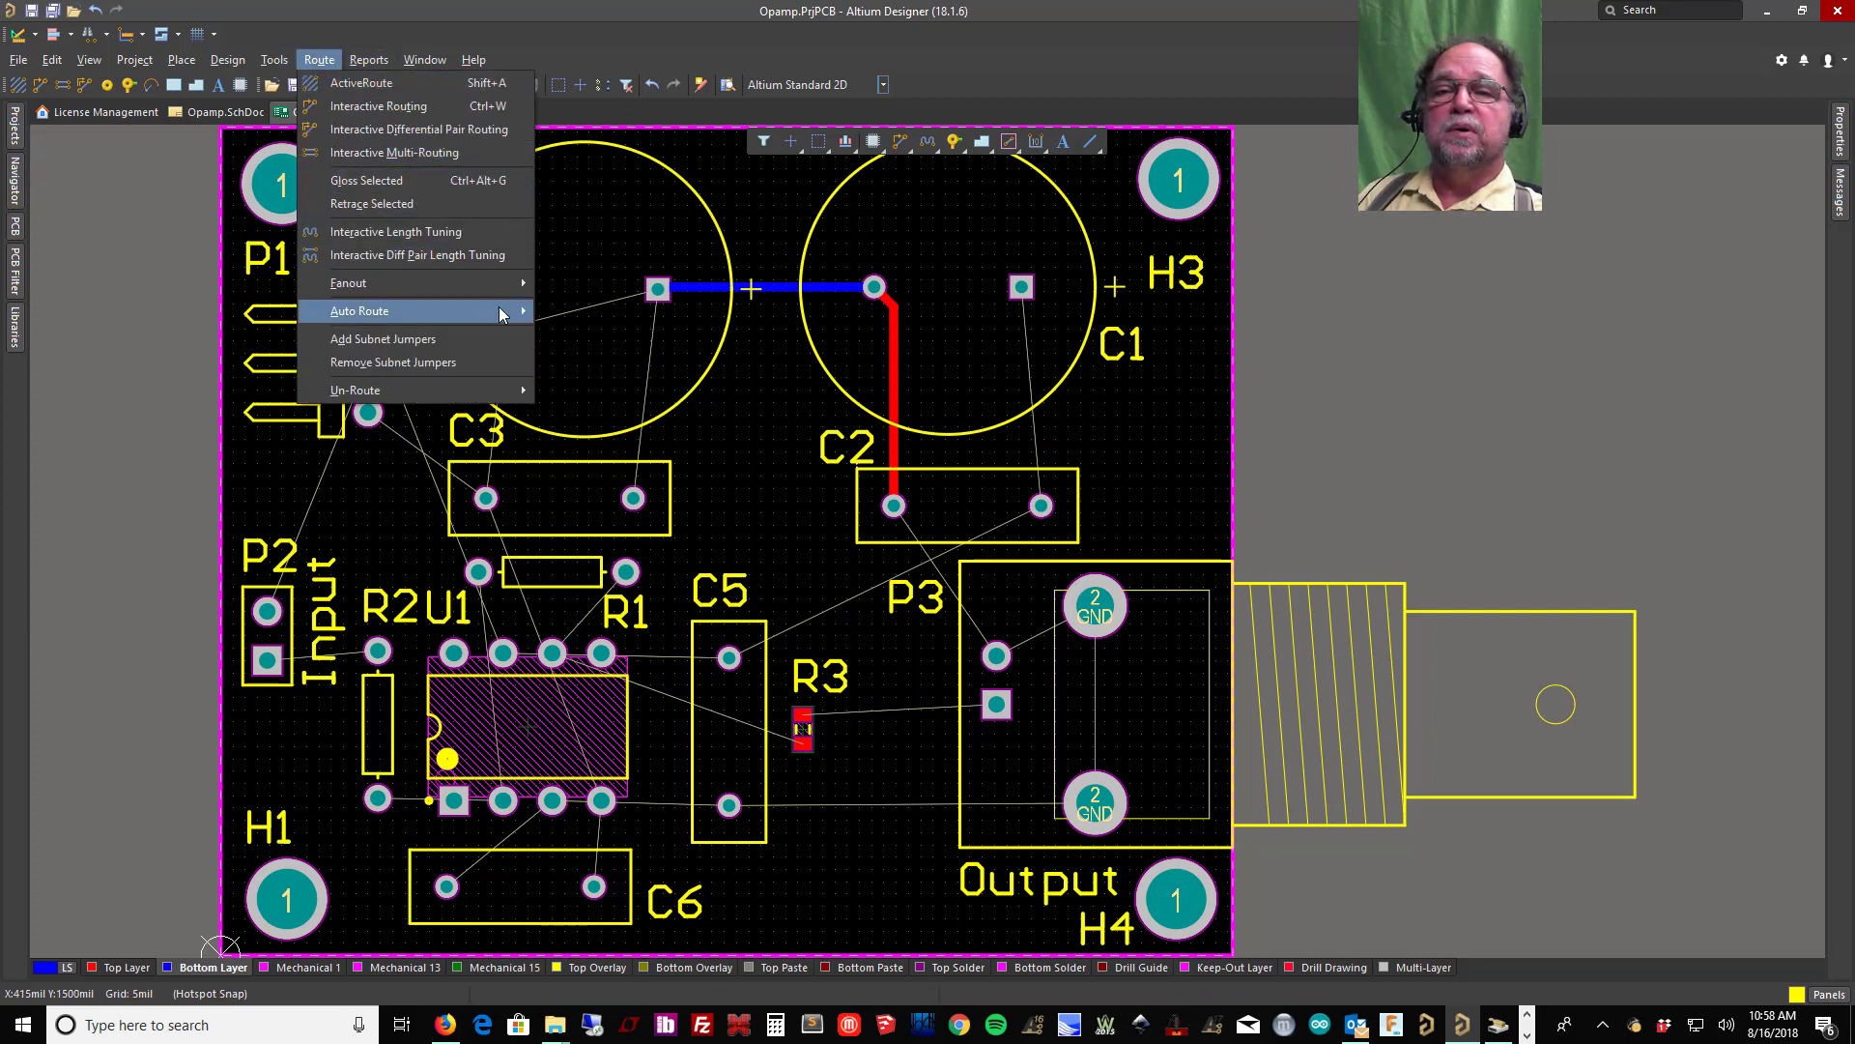
{"action": "mouse_move", "coordinate": [503, 310]}
{"action": "left_click", "coordinate": [576, 311]}
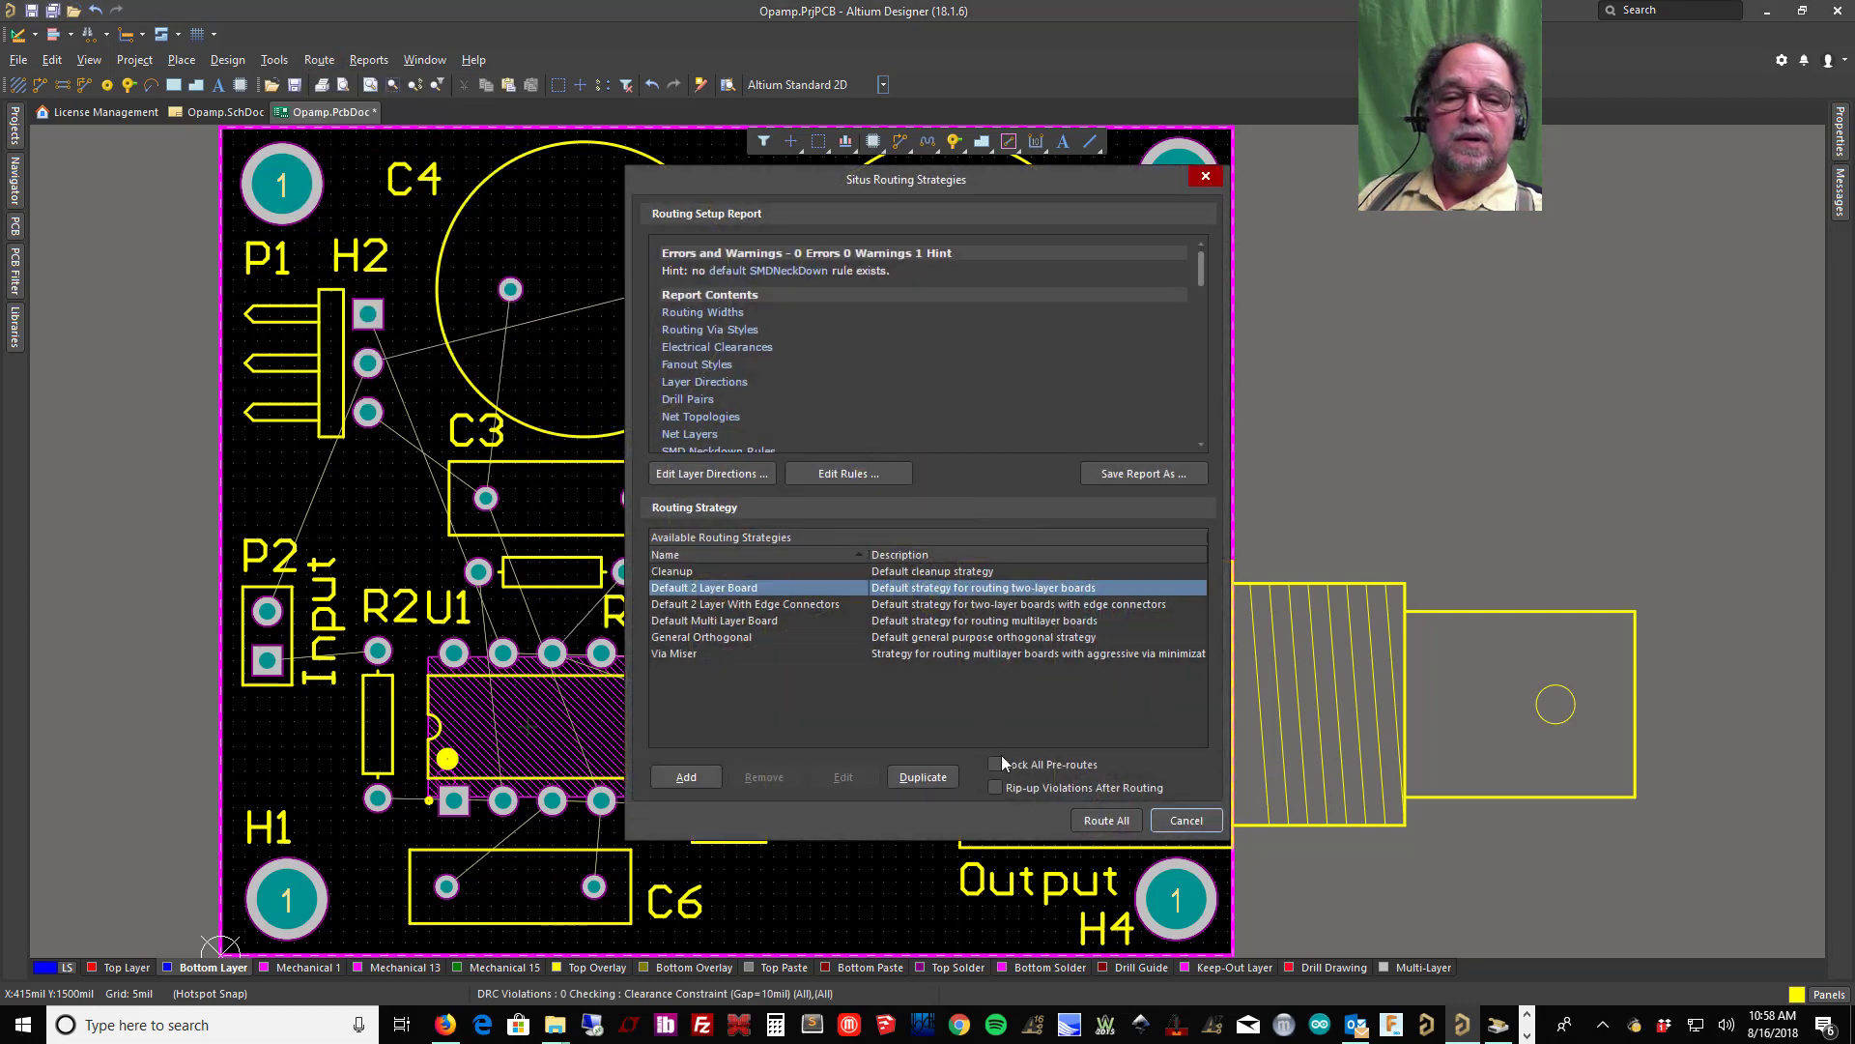
{"action": "left_click", "coordinate": [1113, 818]}
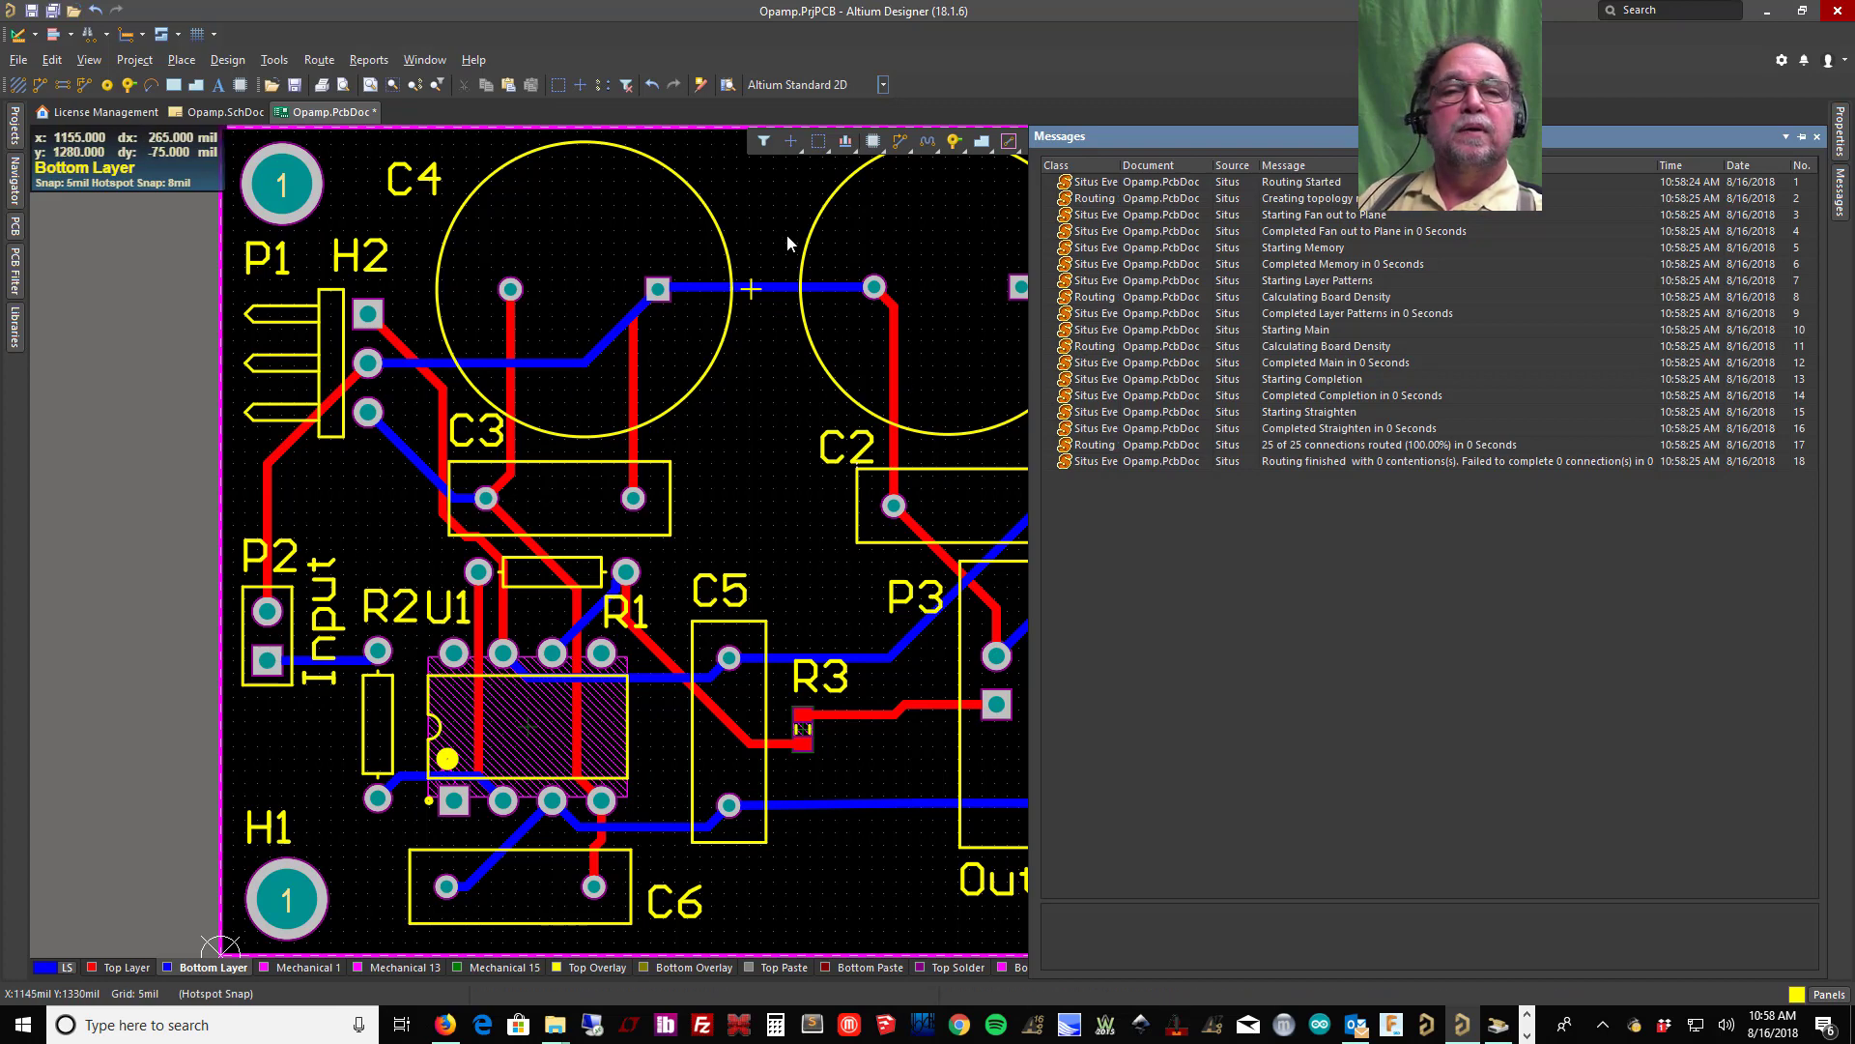
{"action": "left_click", "coordinate": [657, 295]}
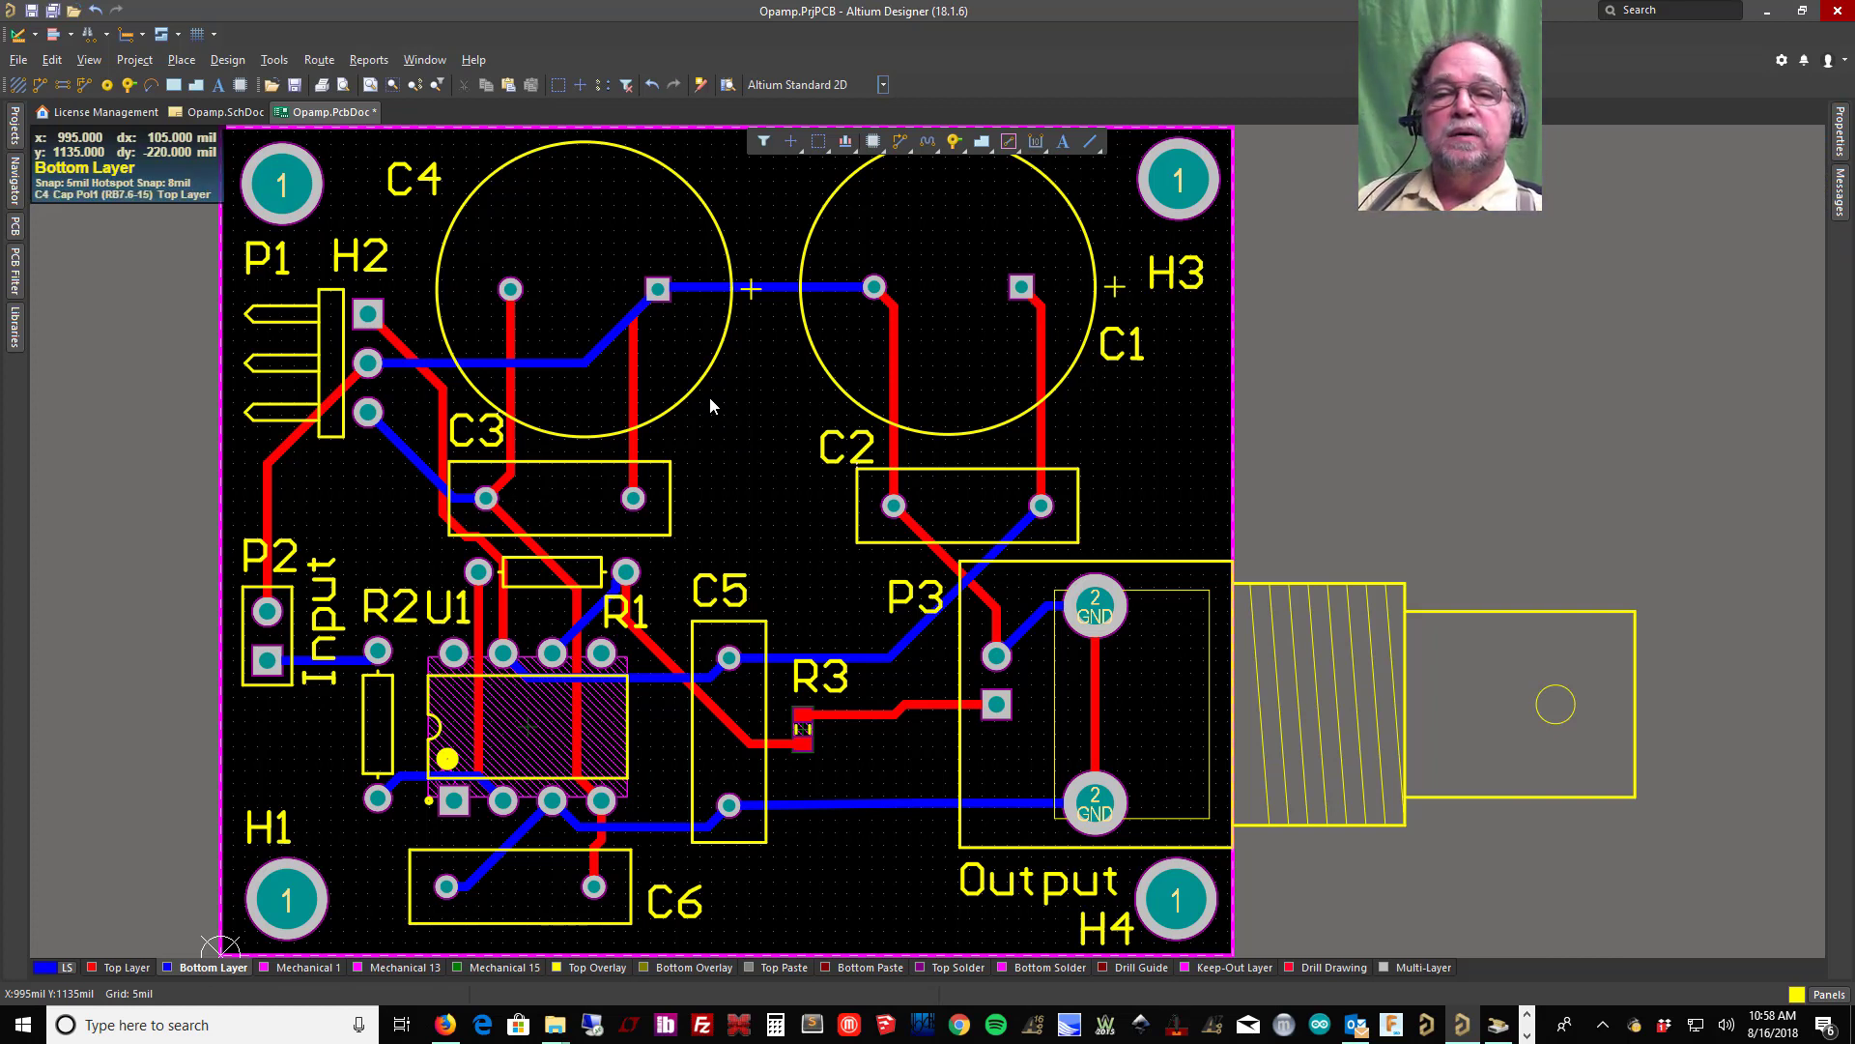
Step: Clear every route from the board, including the manually routed track between C1 and C2
{"action": "key", "text": "u"}
{"action": "key", "text": "a"}
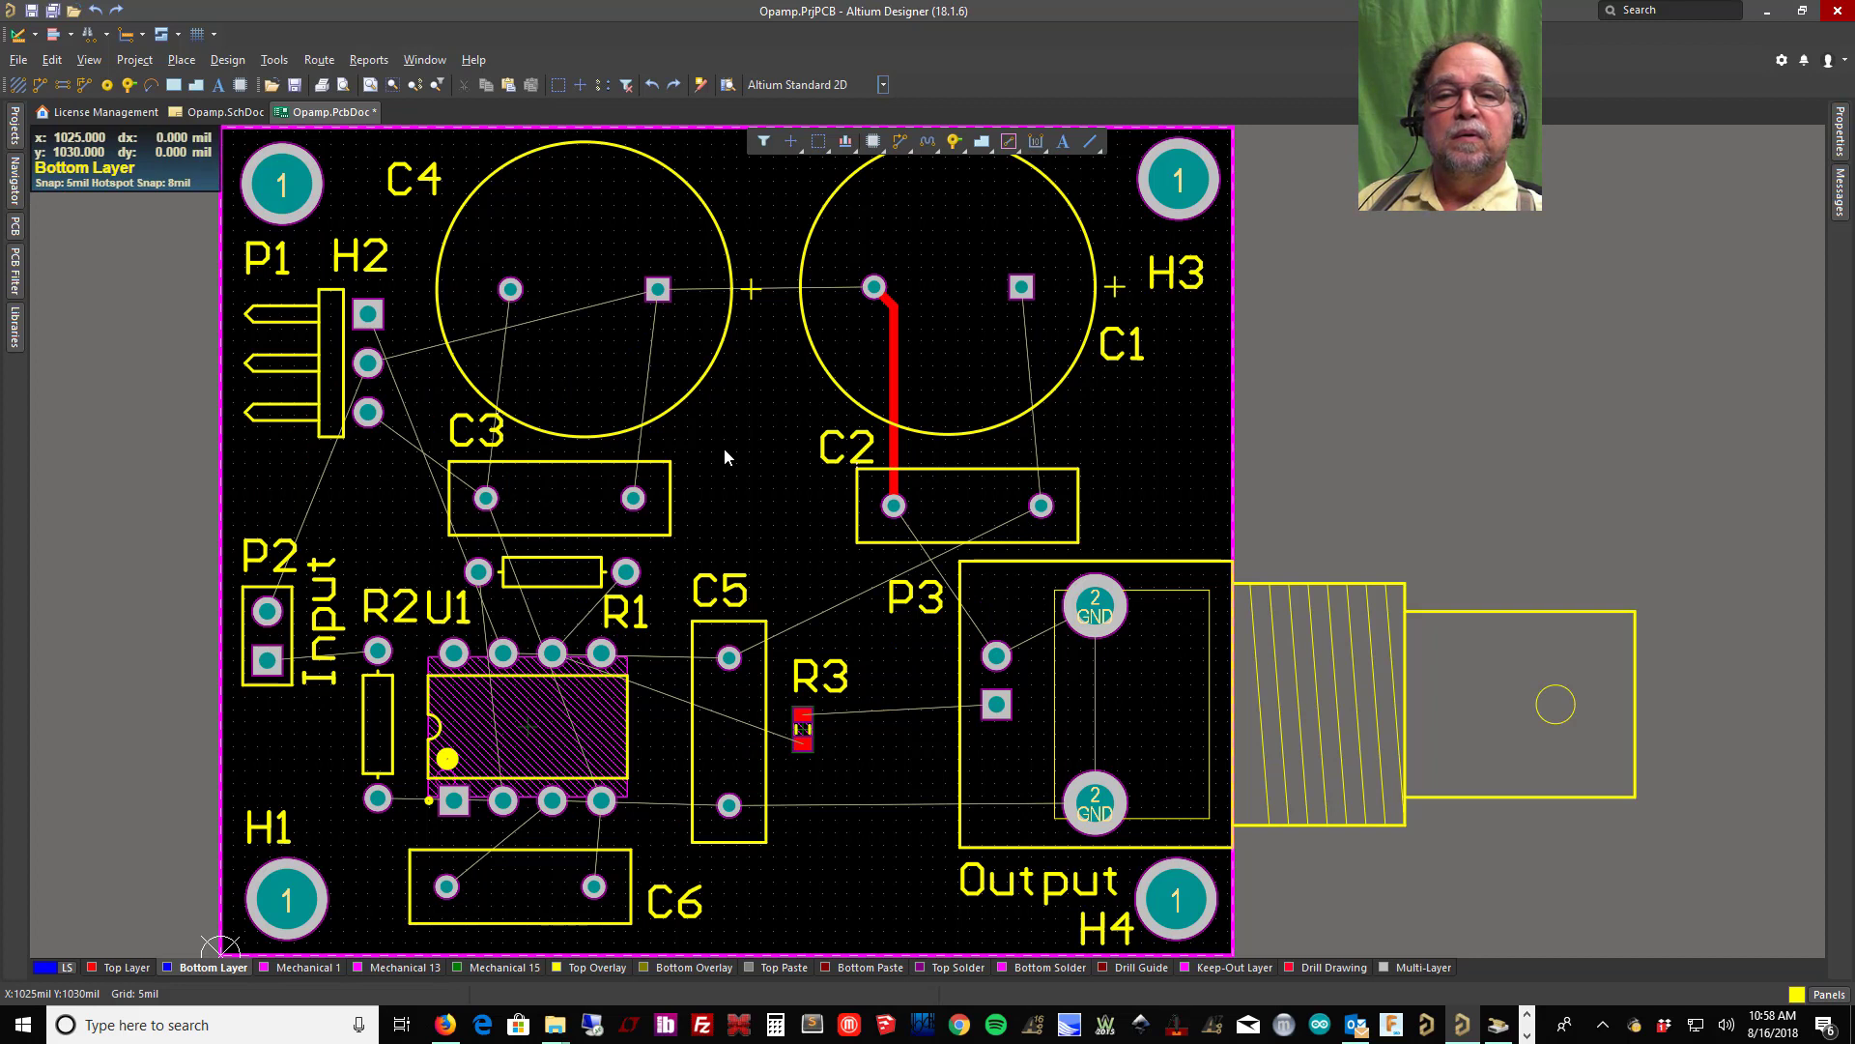
{"action": "key", "text": "u"}
{"action": "key", "text": "a"}
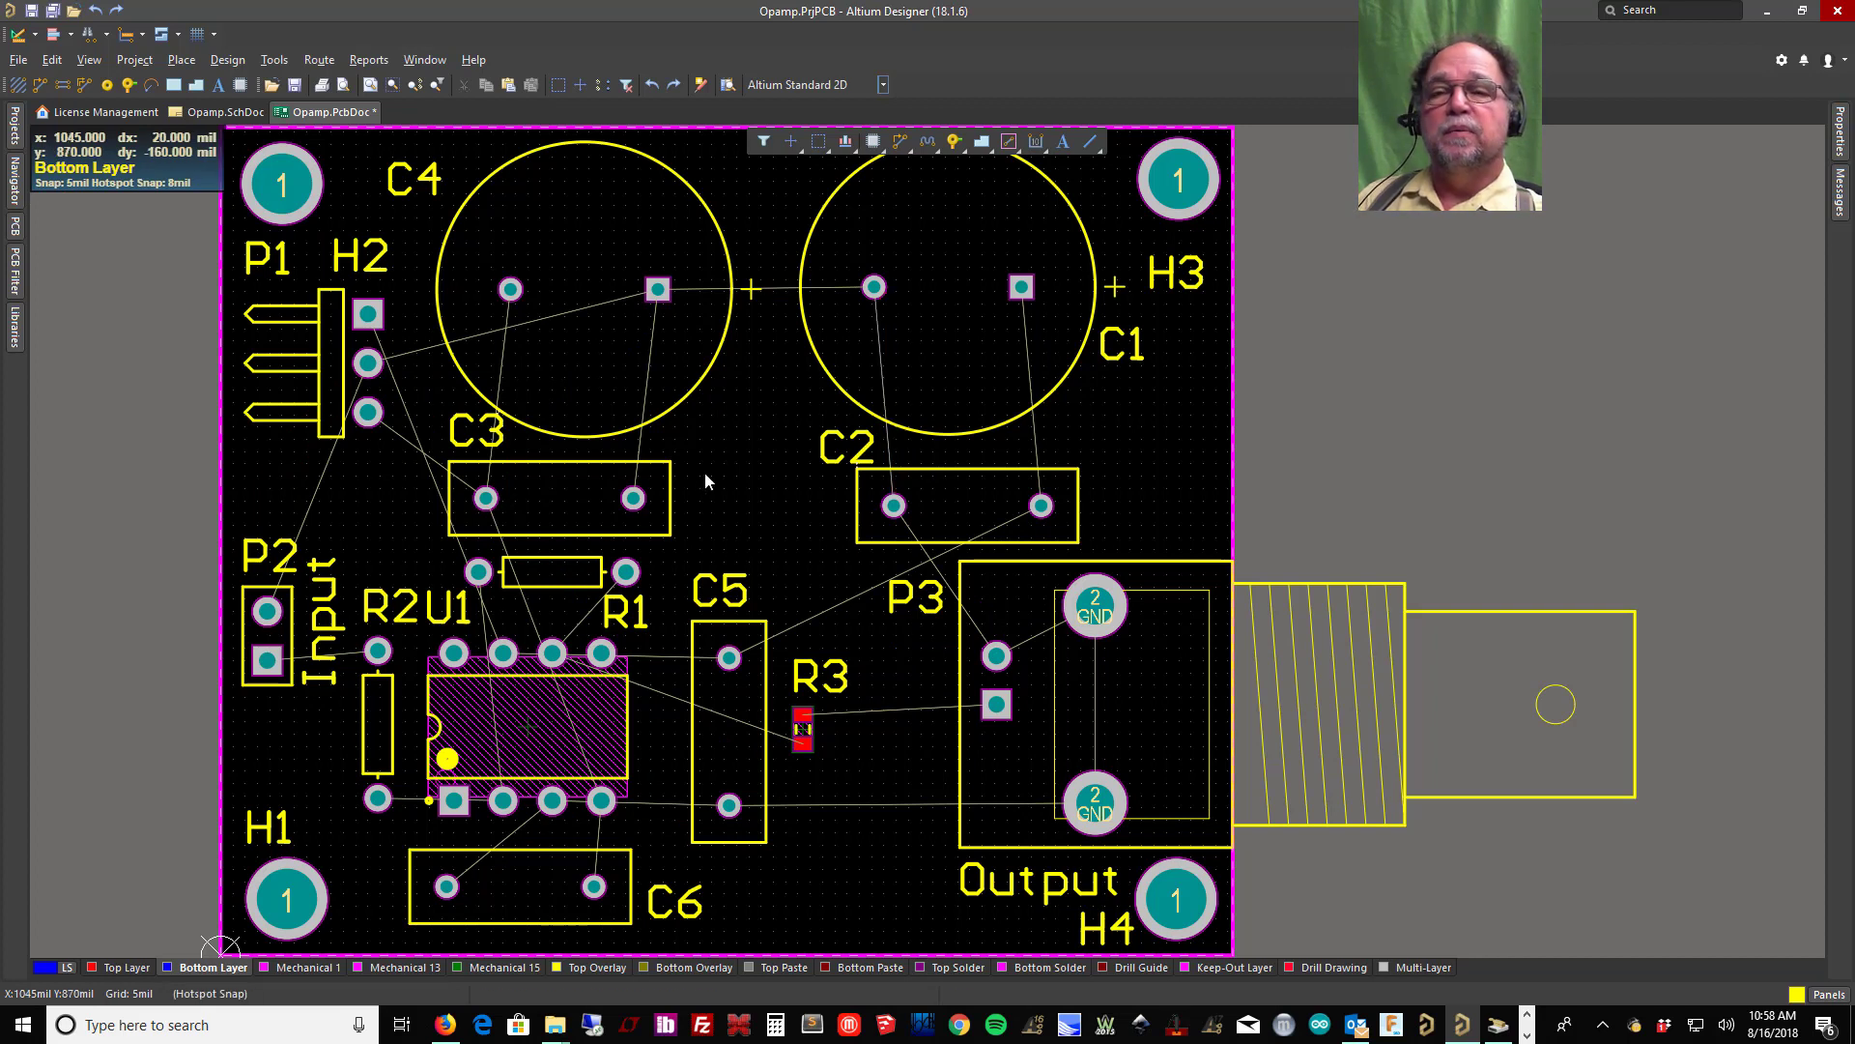
Step: Save the PCB document and review the Width rule in the board's design rules
{"action": "left_click", "coordinate": [32, 11]}
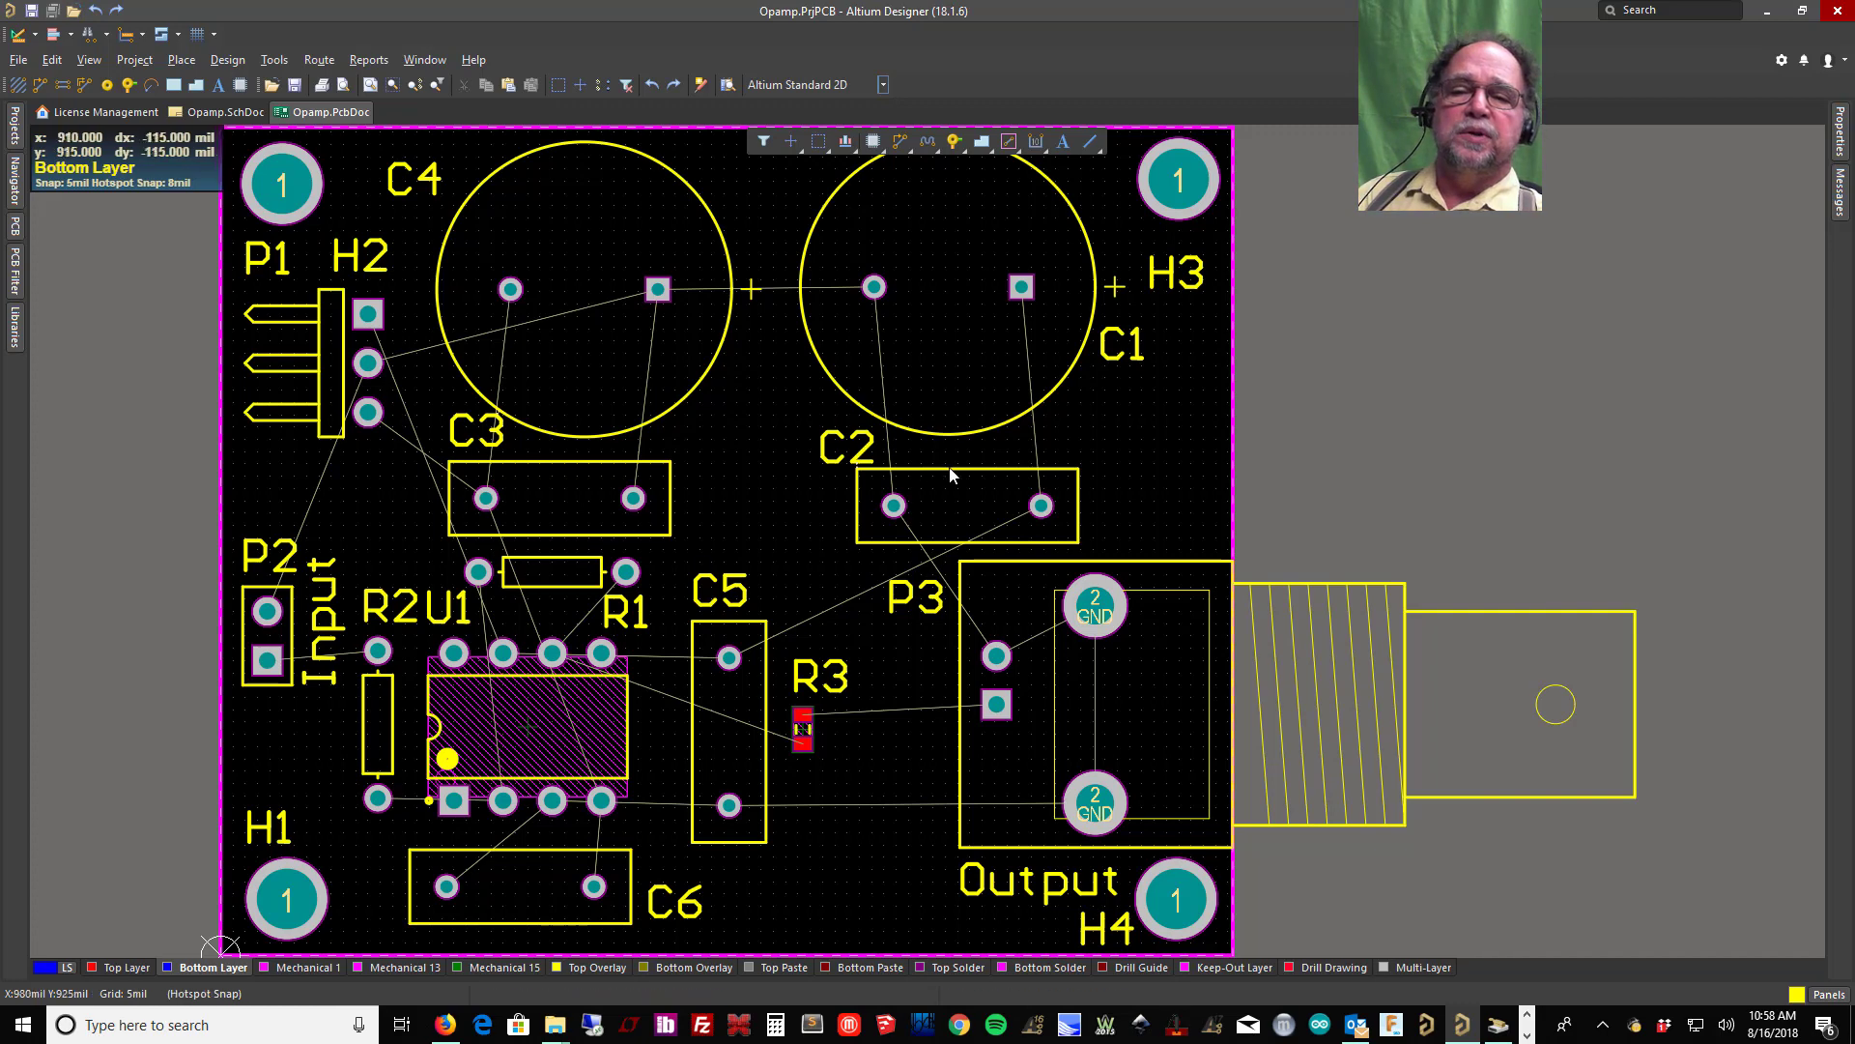
{"action": "left_click", "coordinate": [228, 60]}
{"action": "left_click", "coordinate": [253, 134]}
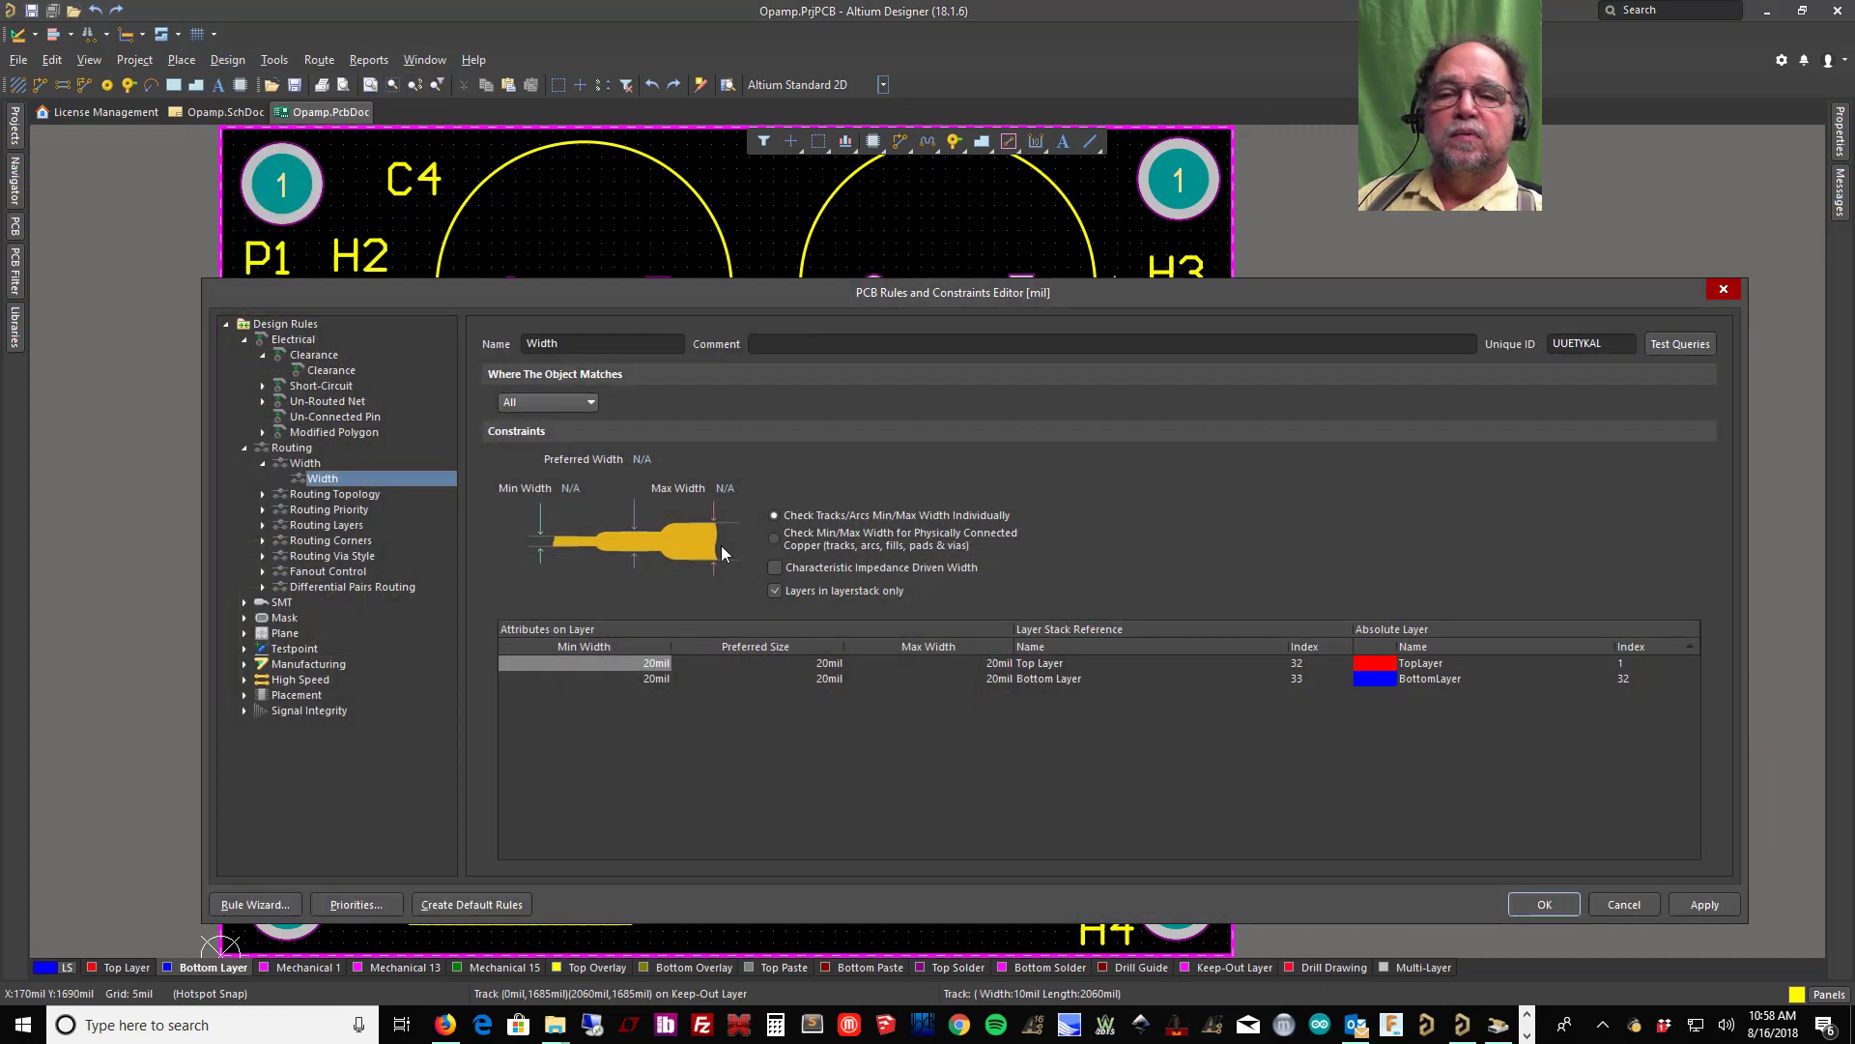
{"action": "left_click", "coordinate": [1723, 289]}
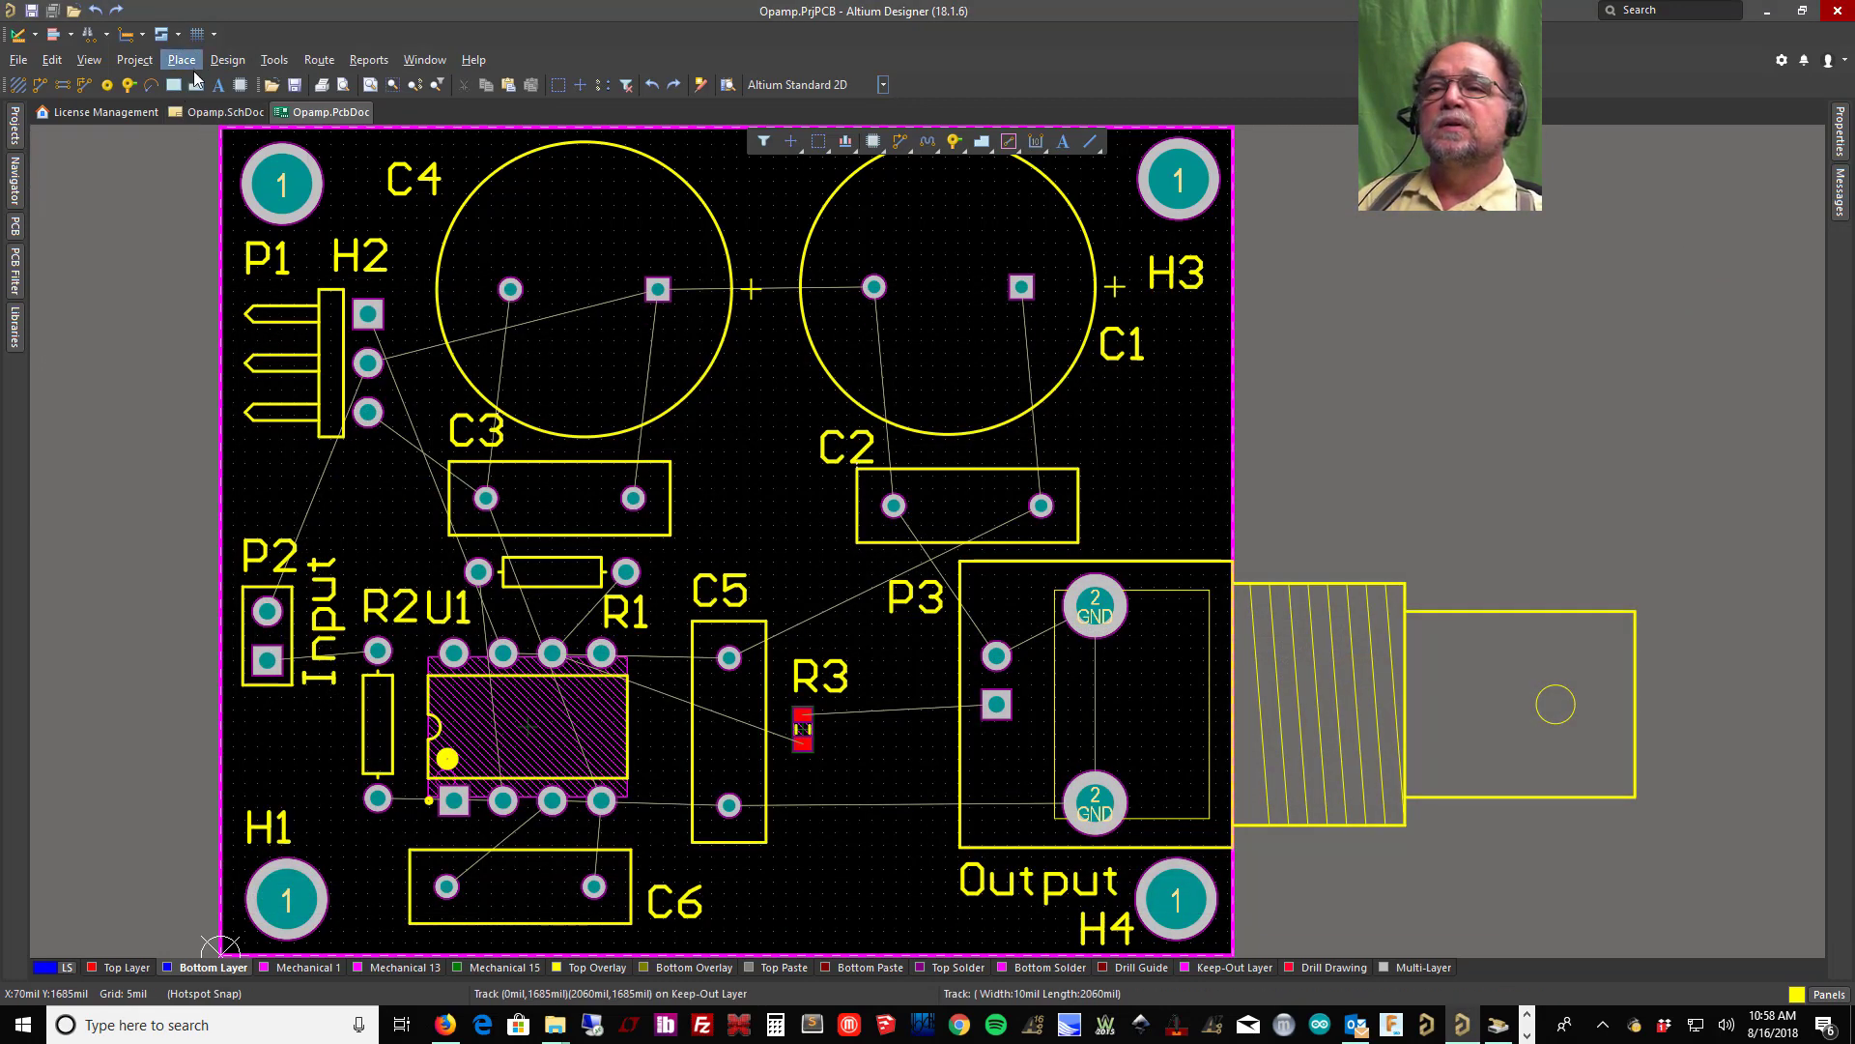
Step: In Opamp.SchDoc, start a Parameter Set directive and add a Width Constraint rule to it
{"action": "left_click", "coordinate": [229, 114]}
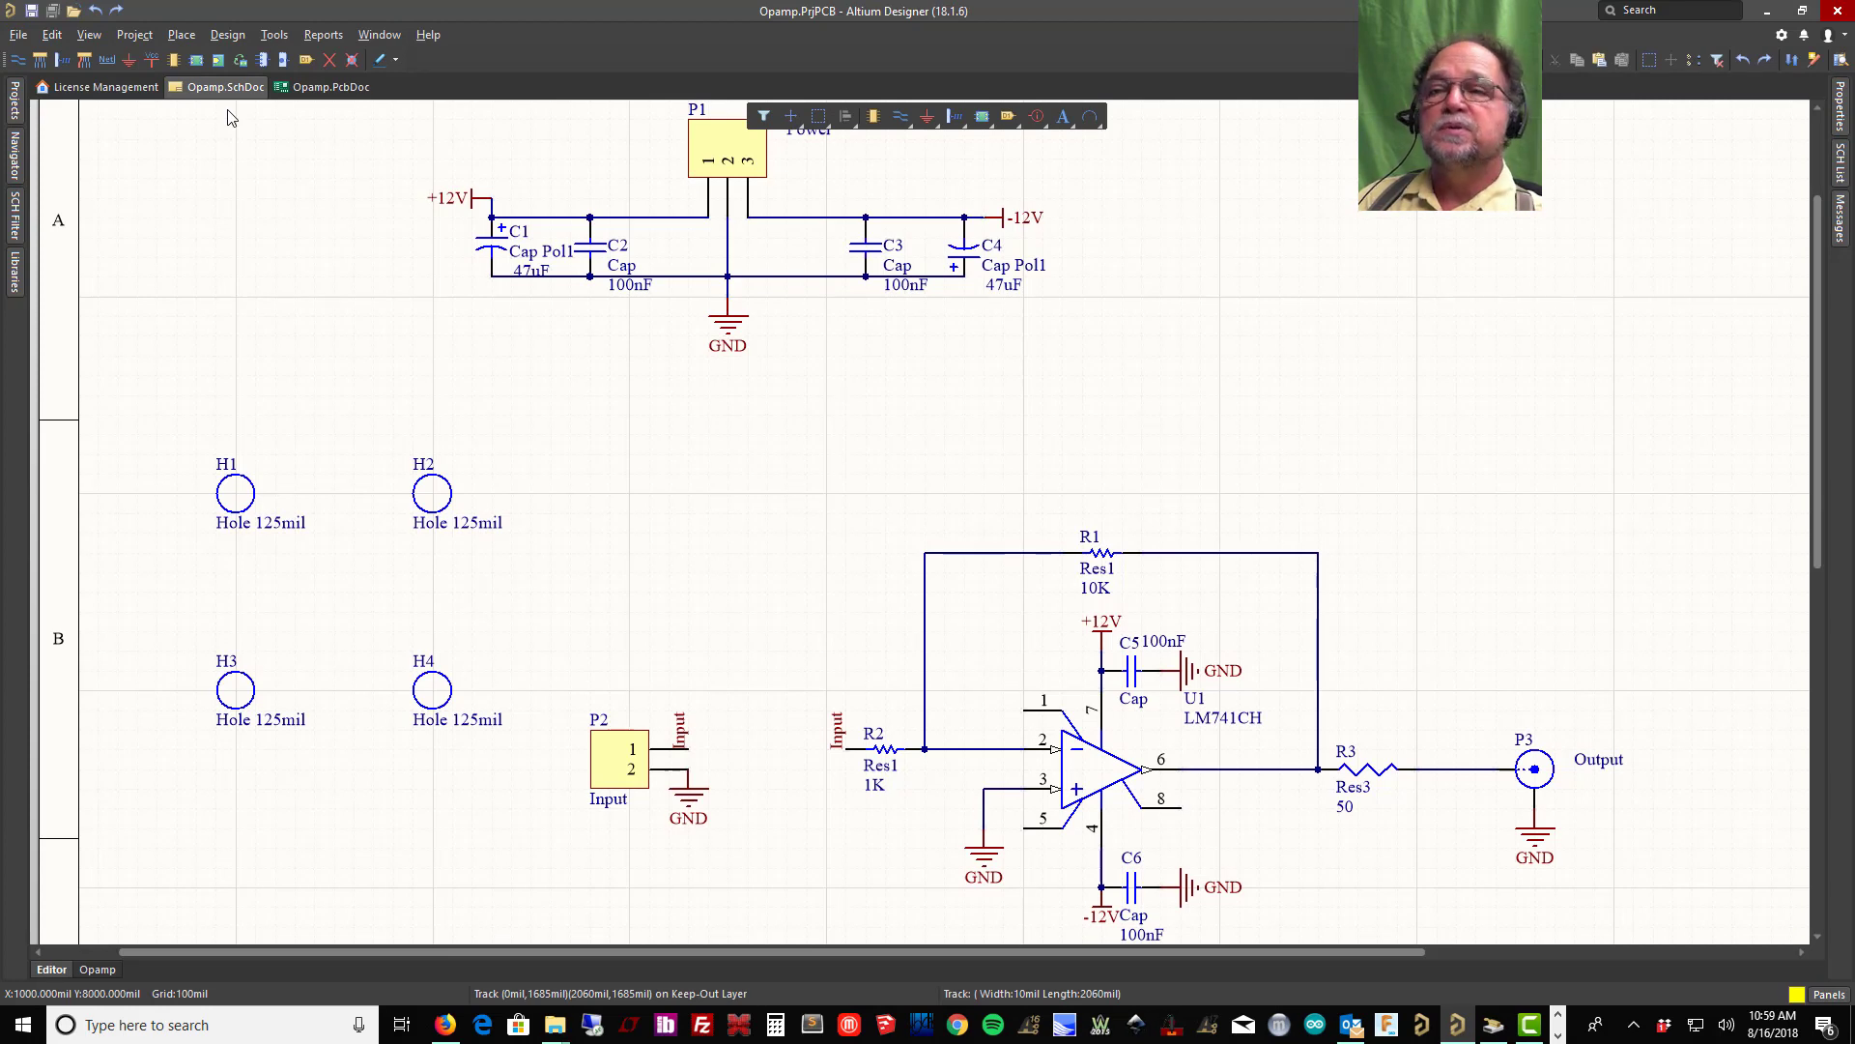
{"action": "left_click", "coordinate": [177, 37]}
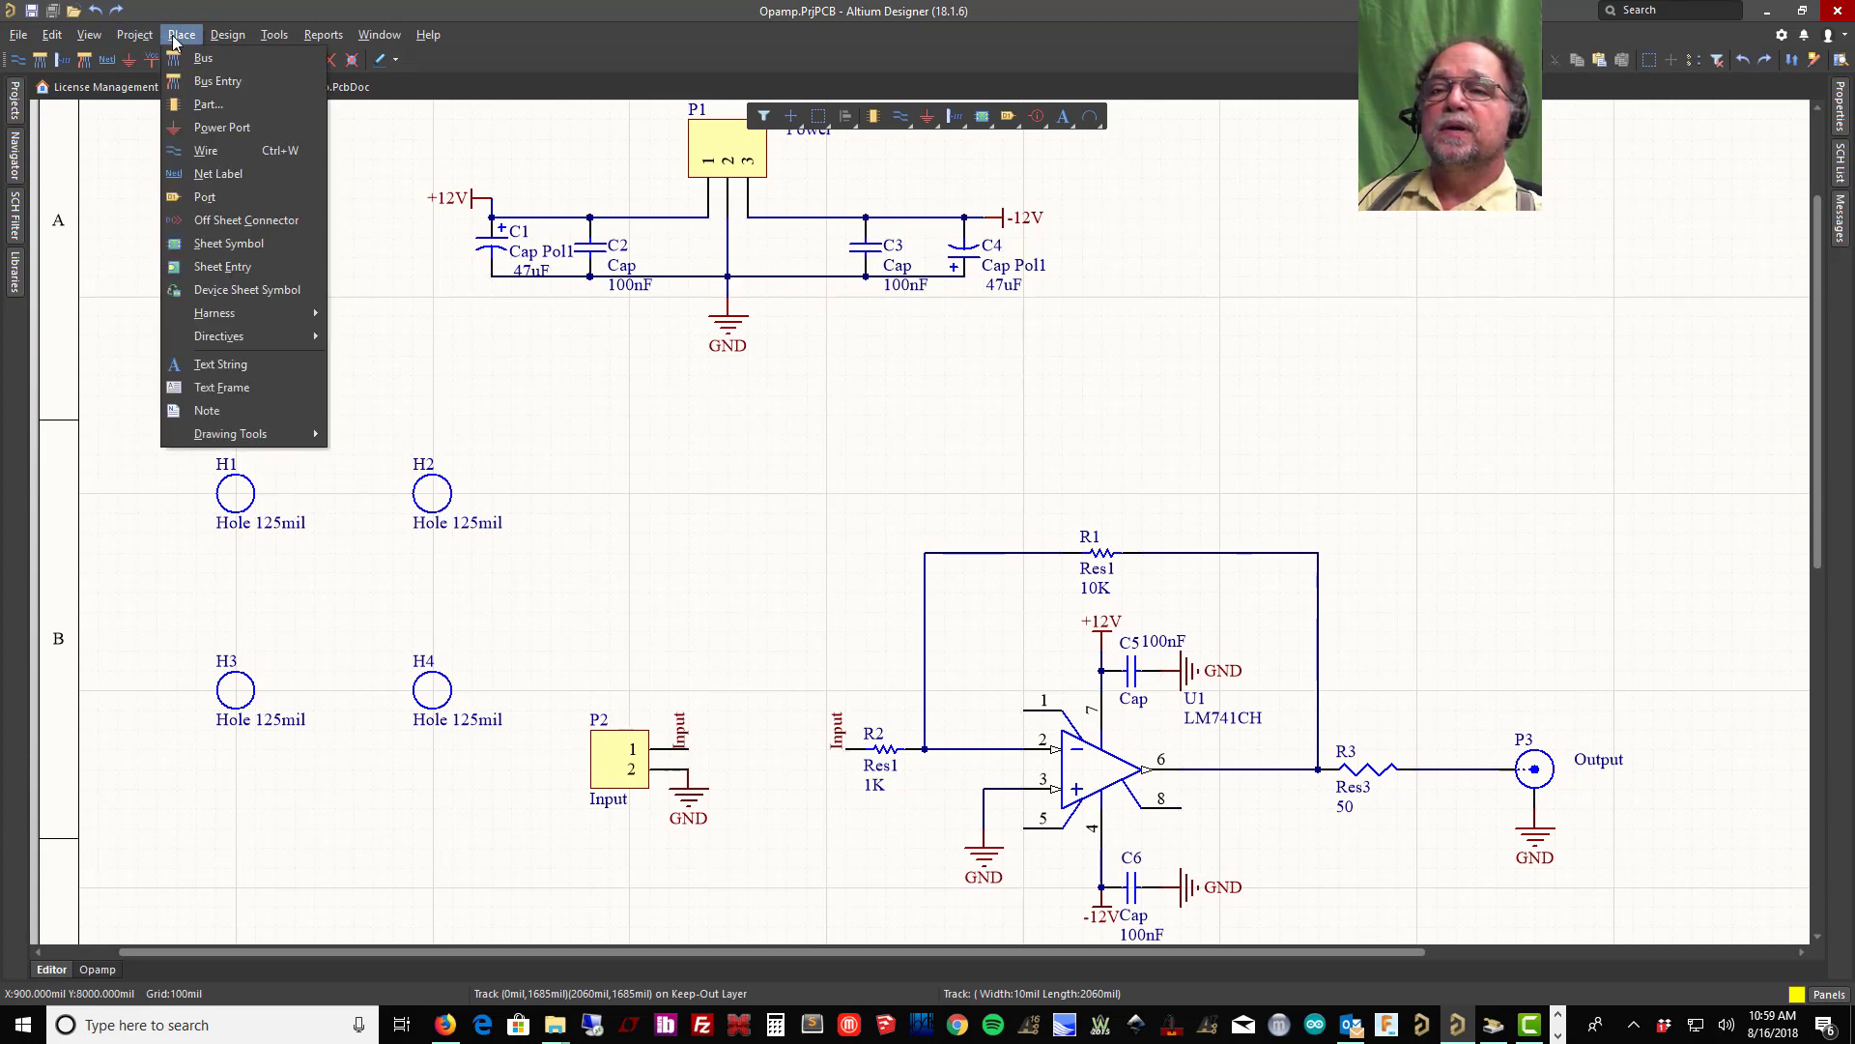
{"action": "mouse_move", "coordinate": [324, 338]}
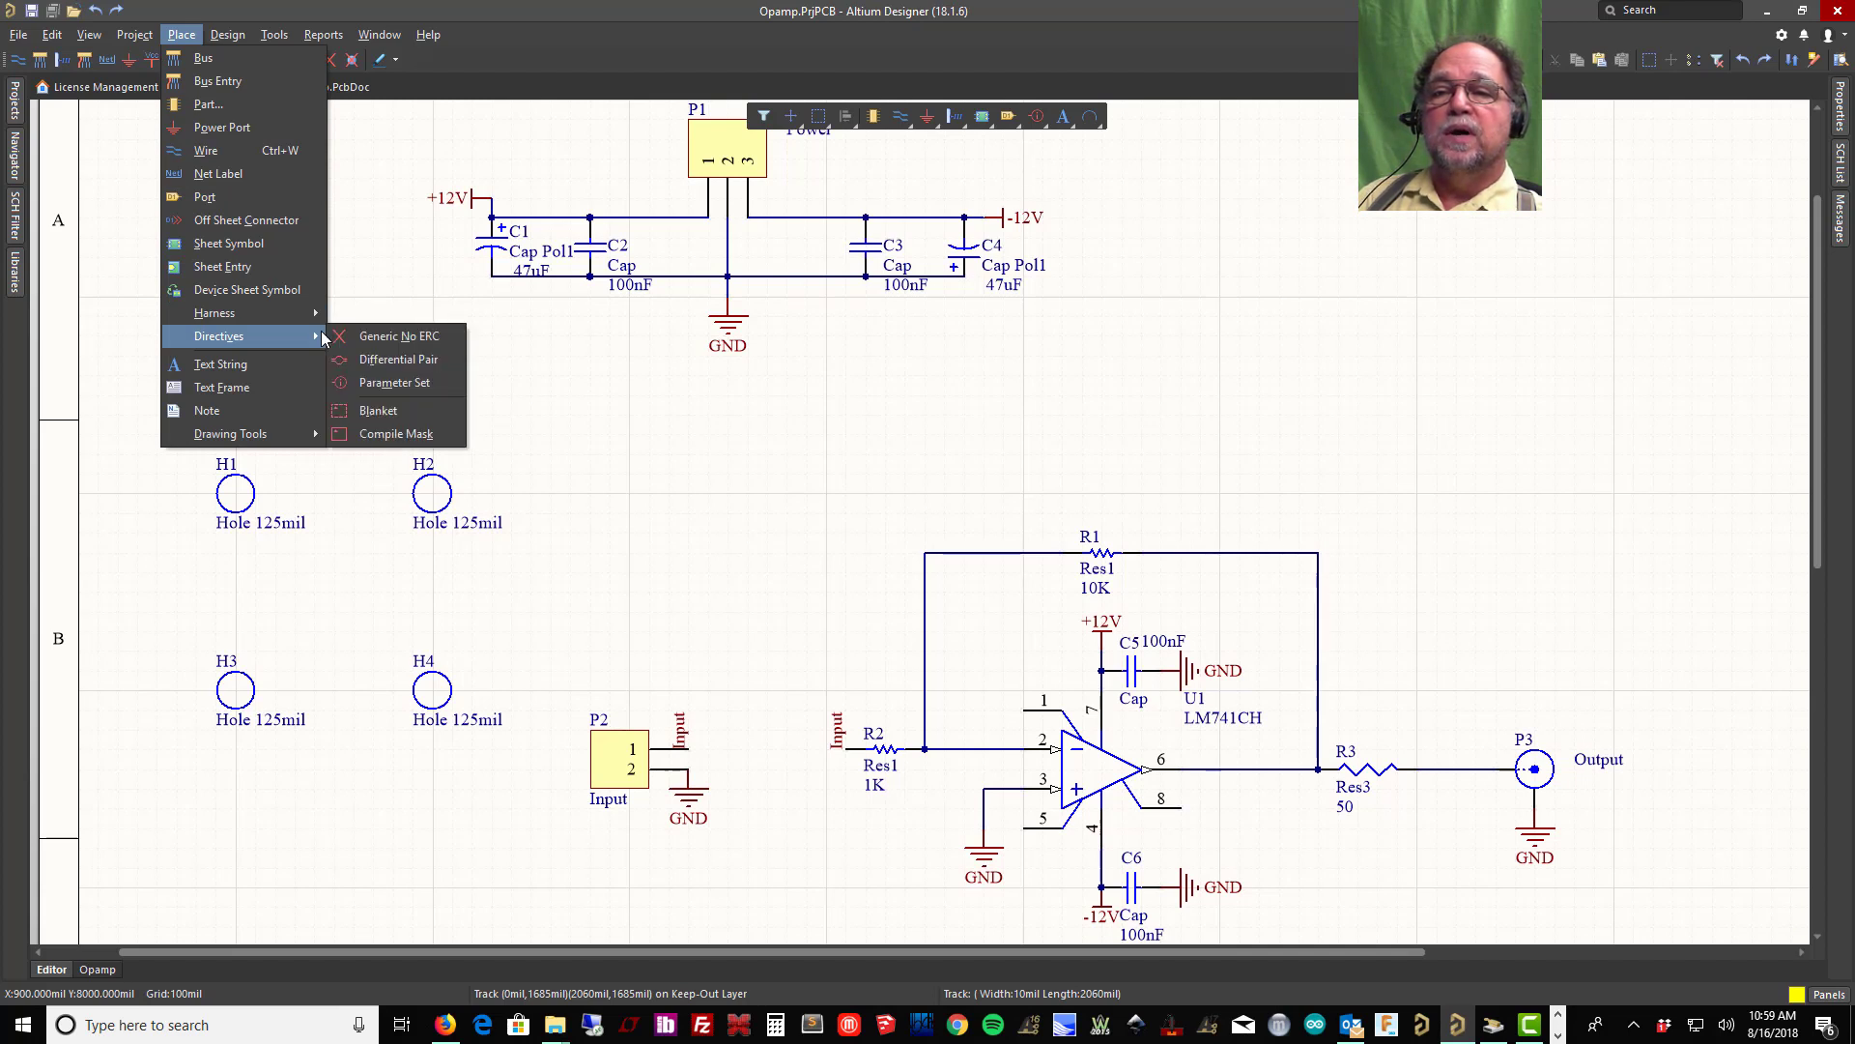
{"action": "left_click", "coordinate": [398, 382]}
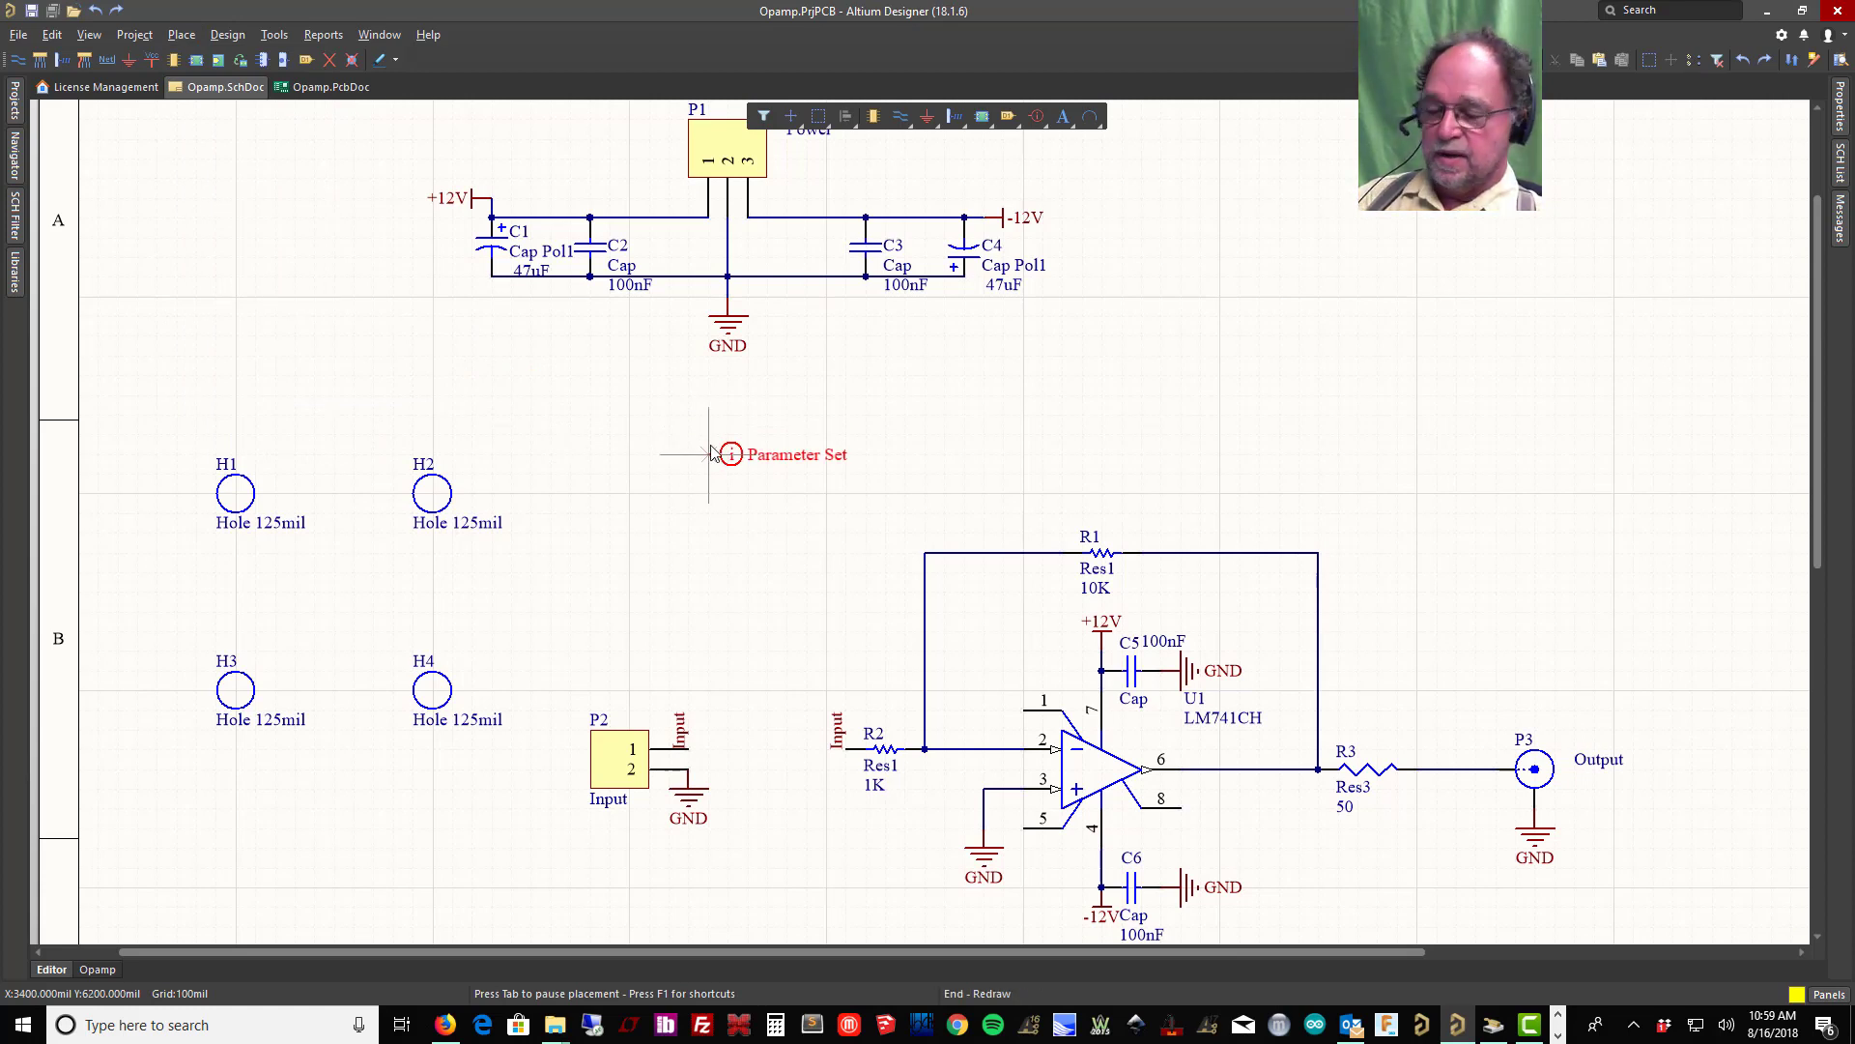
{"action": "key", "text": "Tab"}
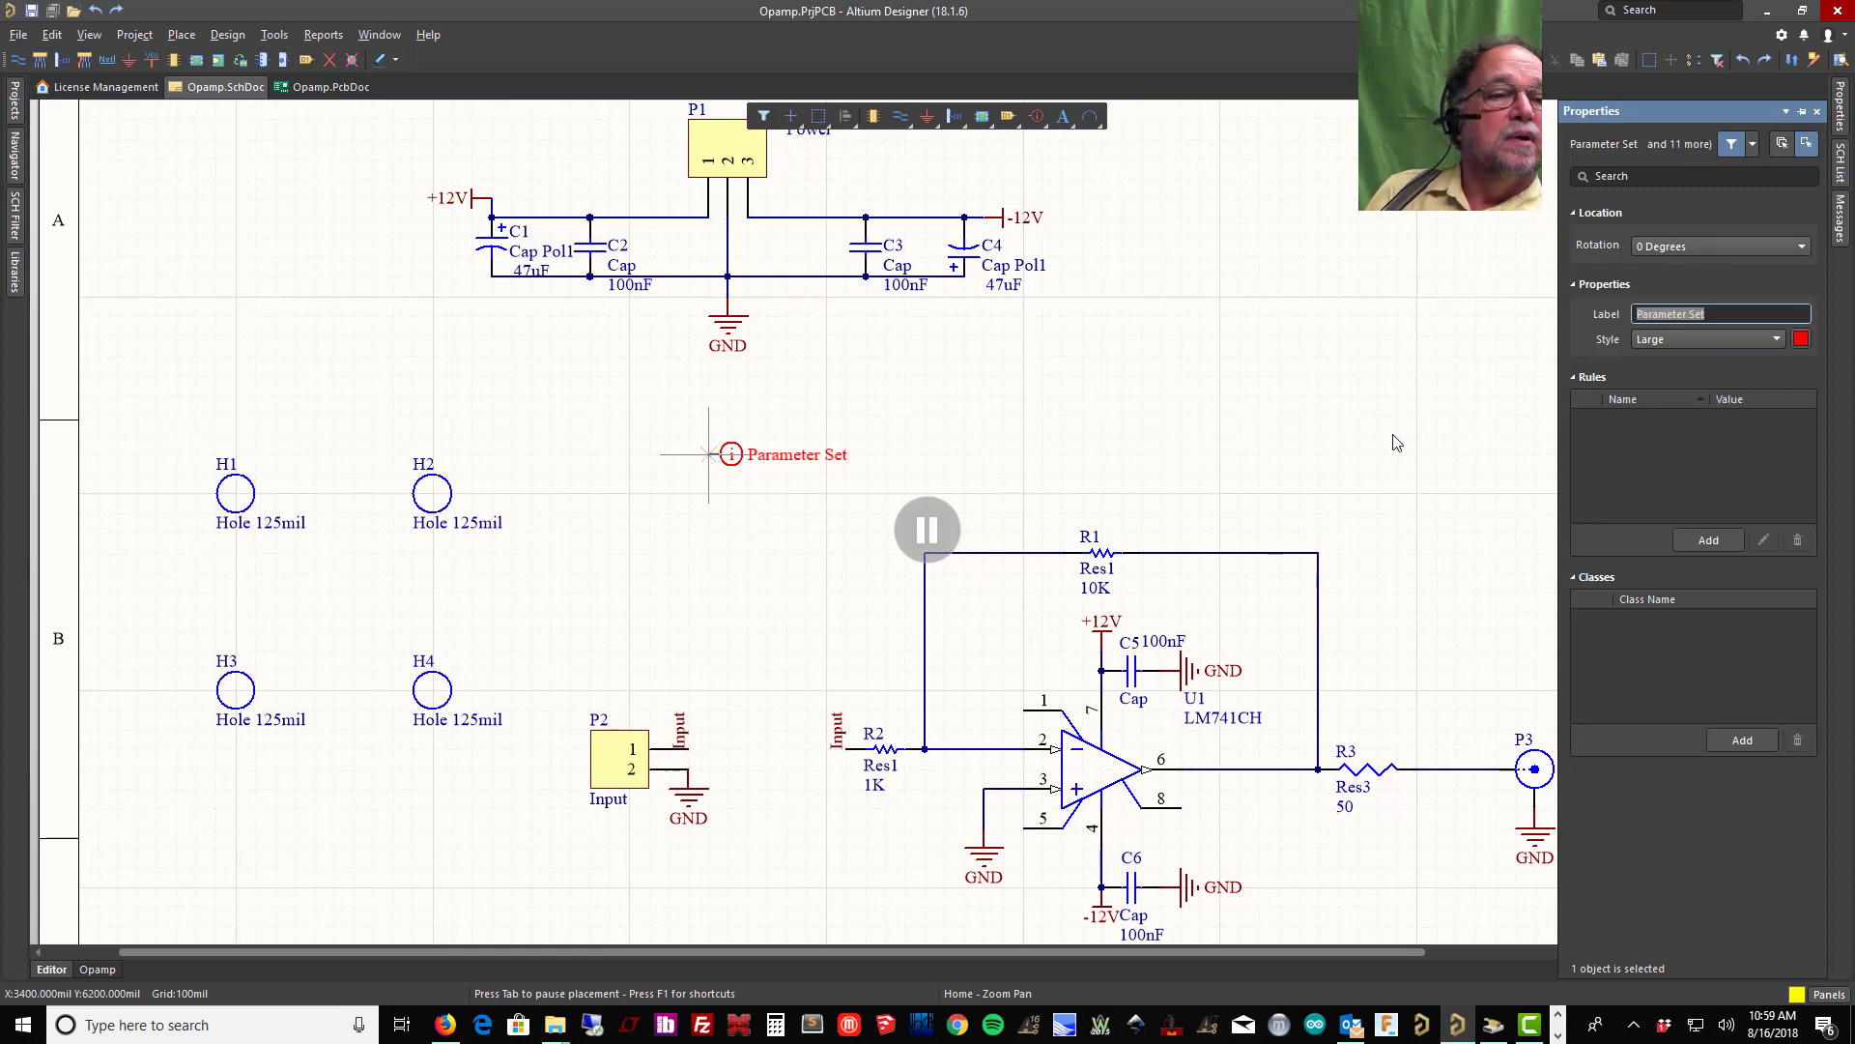
{"action": "left_click", "coordinate": [1709, 541]}
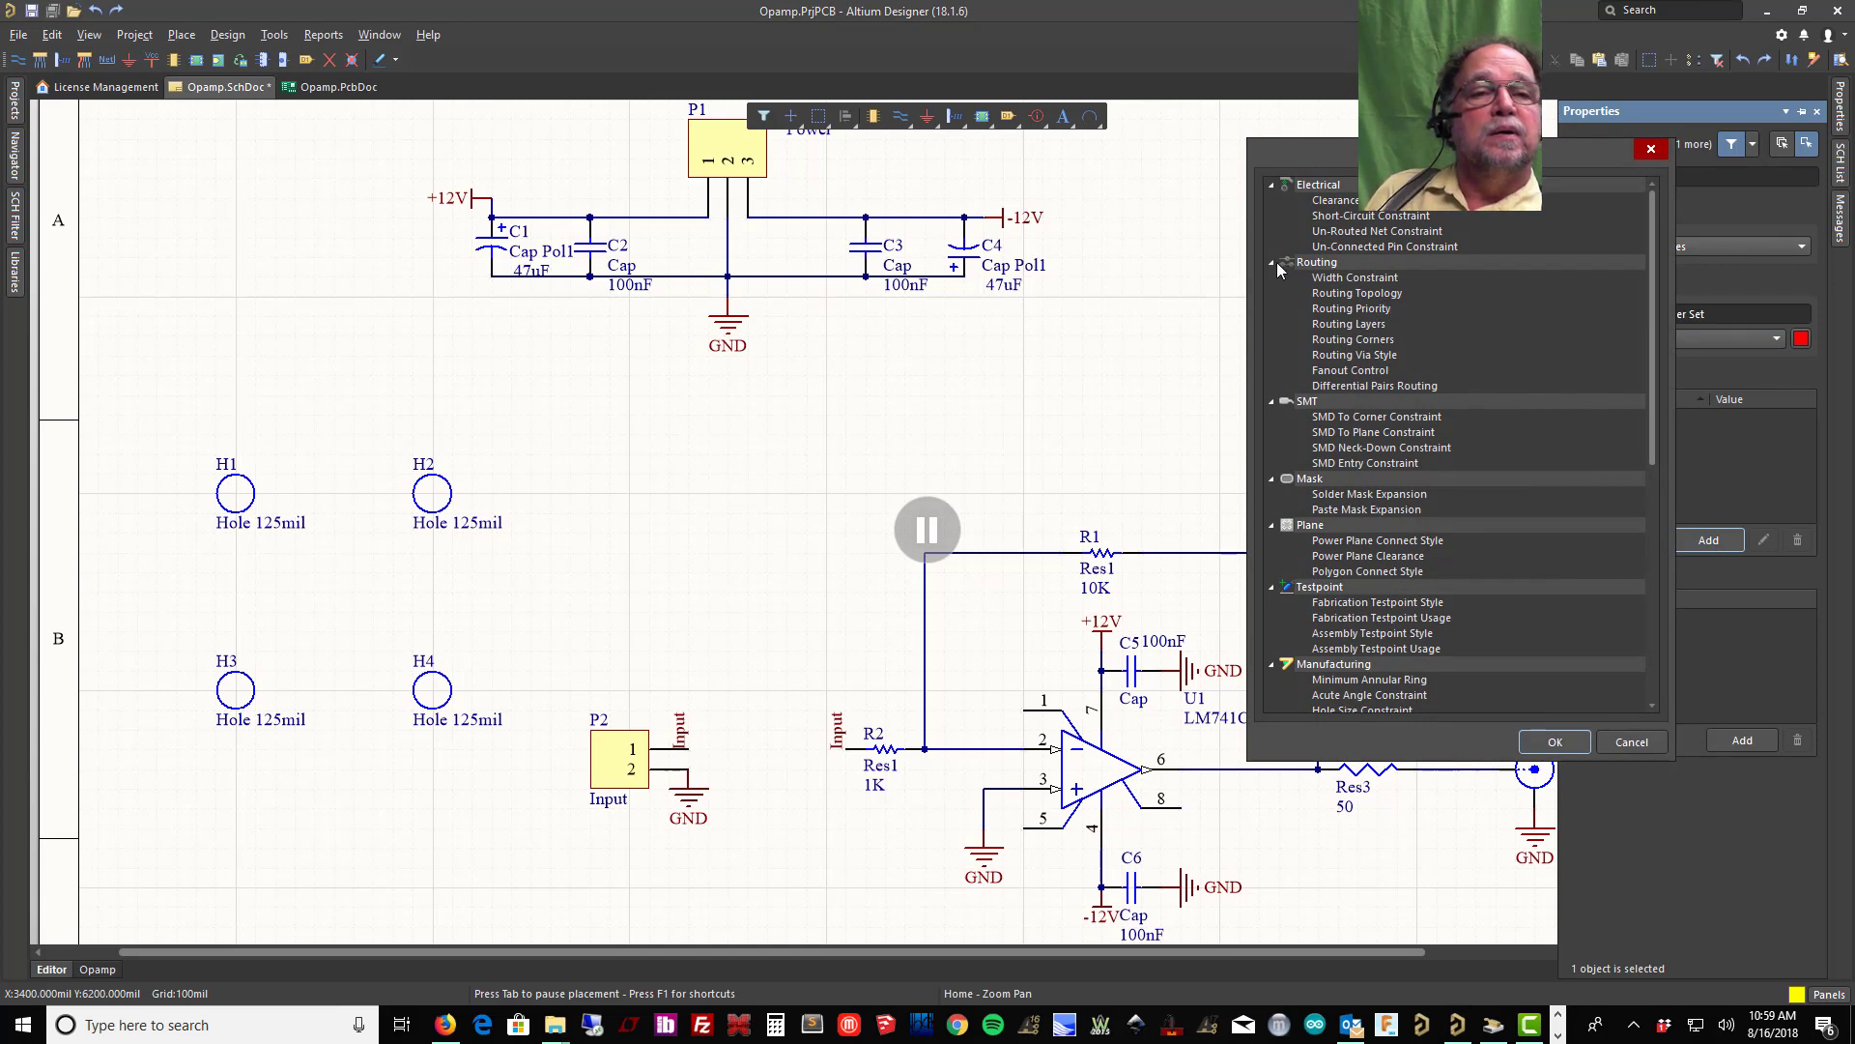
{"action": "left_click", "coordinate": [1384, 280]}
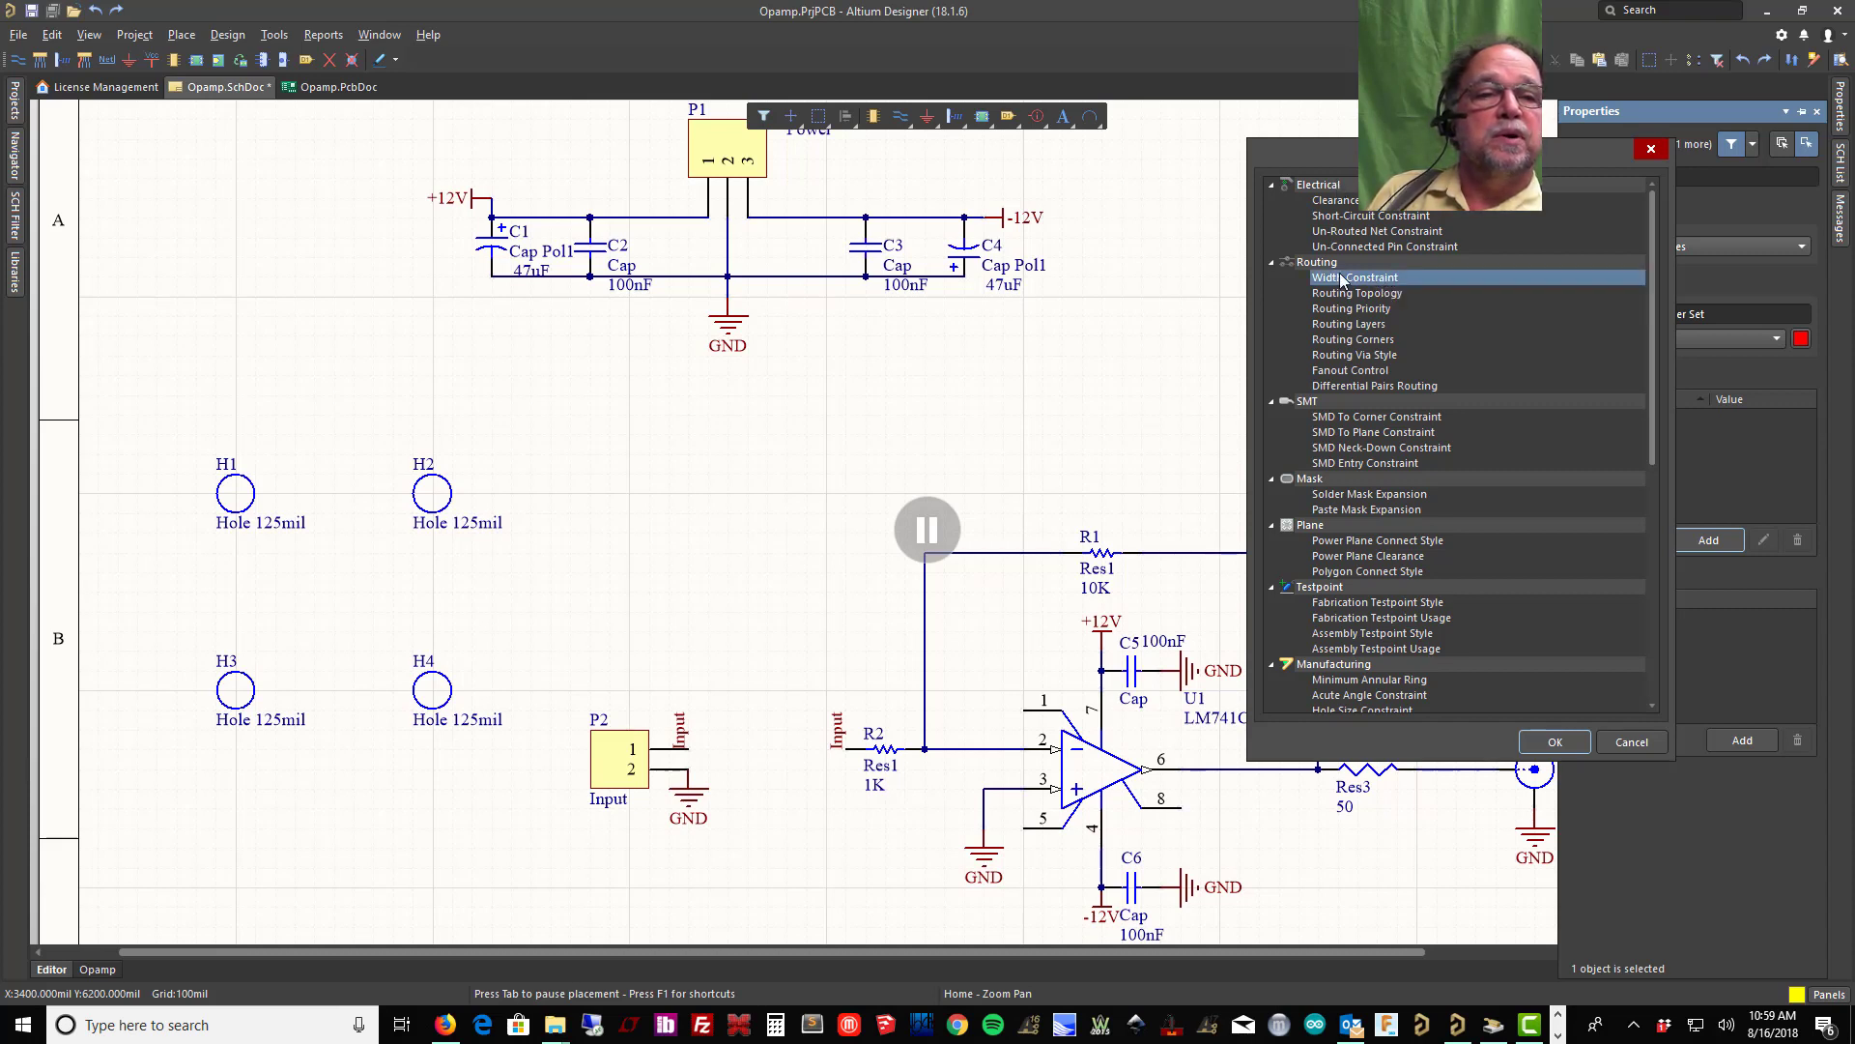
{"action": "double_click", "coordinate": [1342, 279]}
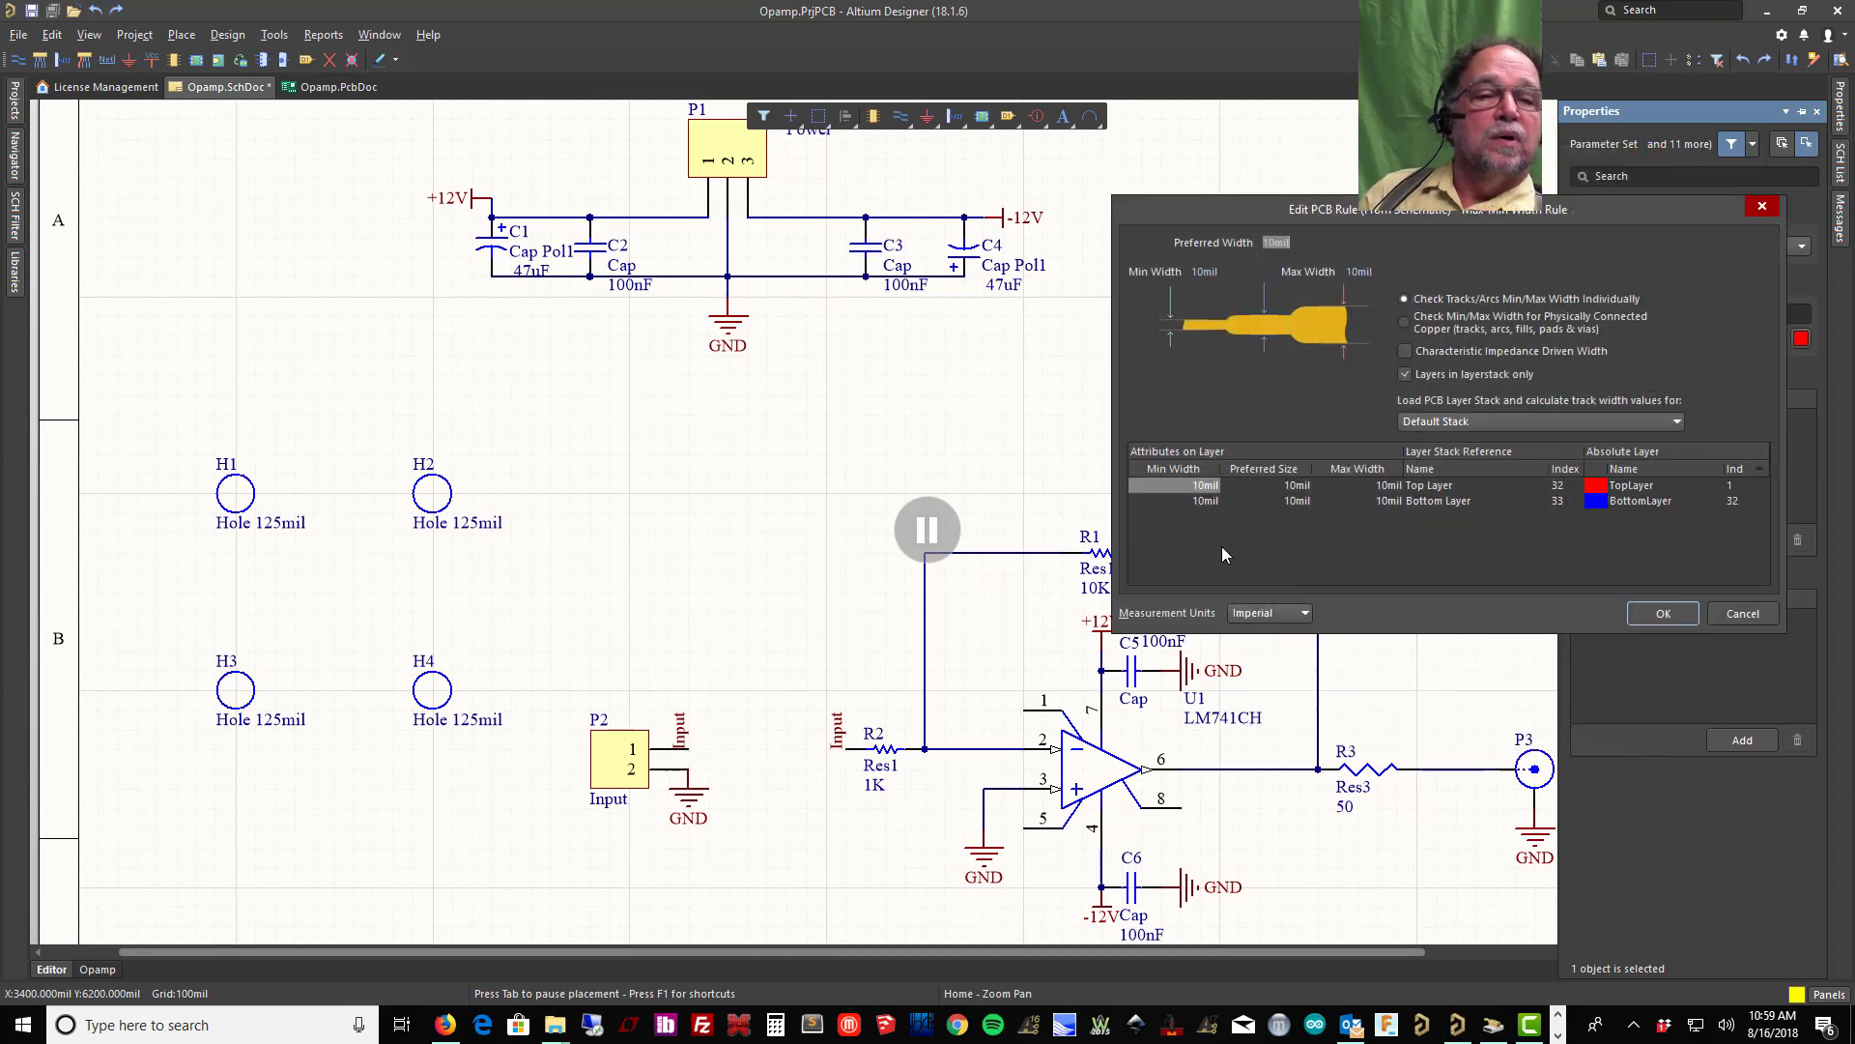
Step: Set the rule's minimum, preferred and maximum widths to 30 mil for both the Top Layer and Bottom Layer
{"action": "left_click", "coordinate": [1205, 484]}
{"action": "type", "text": "3"}
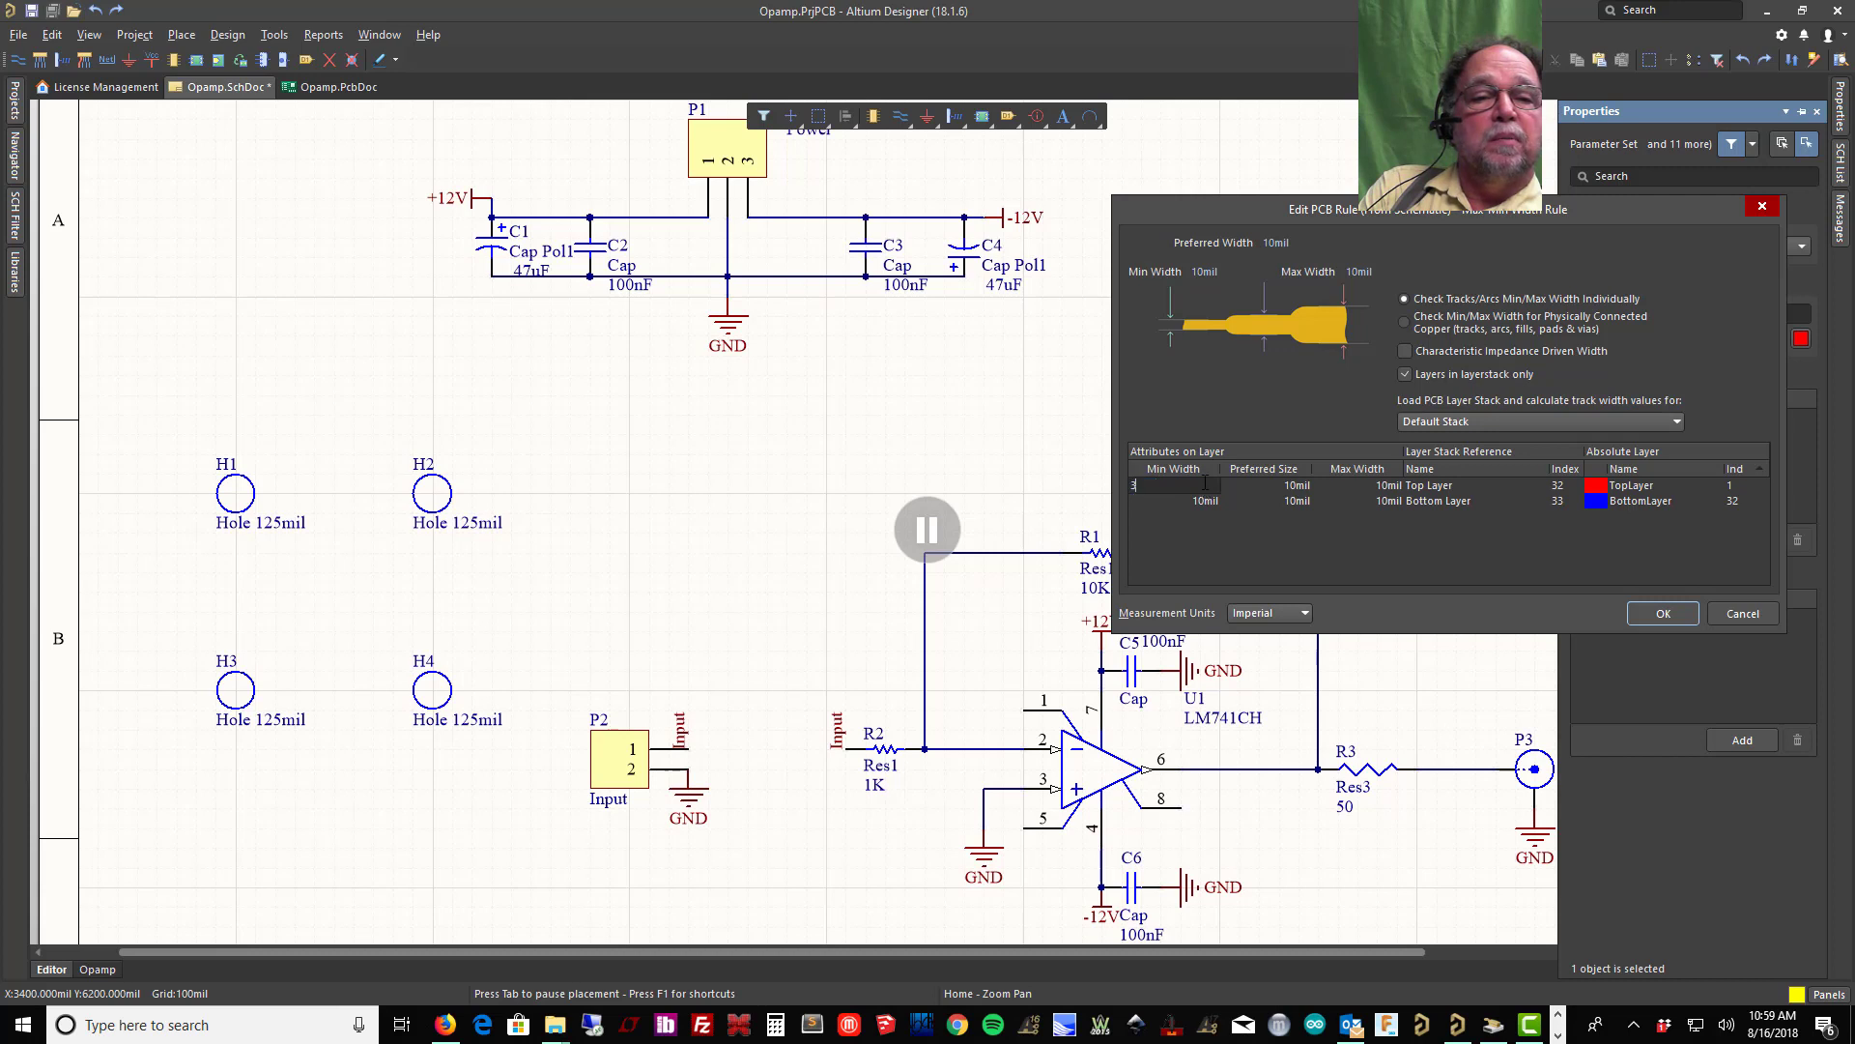
{"action": "type", "text": "0"}
{"action": "left_click", "coordinate": [1211, 501]}
{"action": "type", "text": "3"}
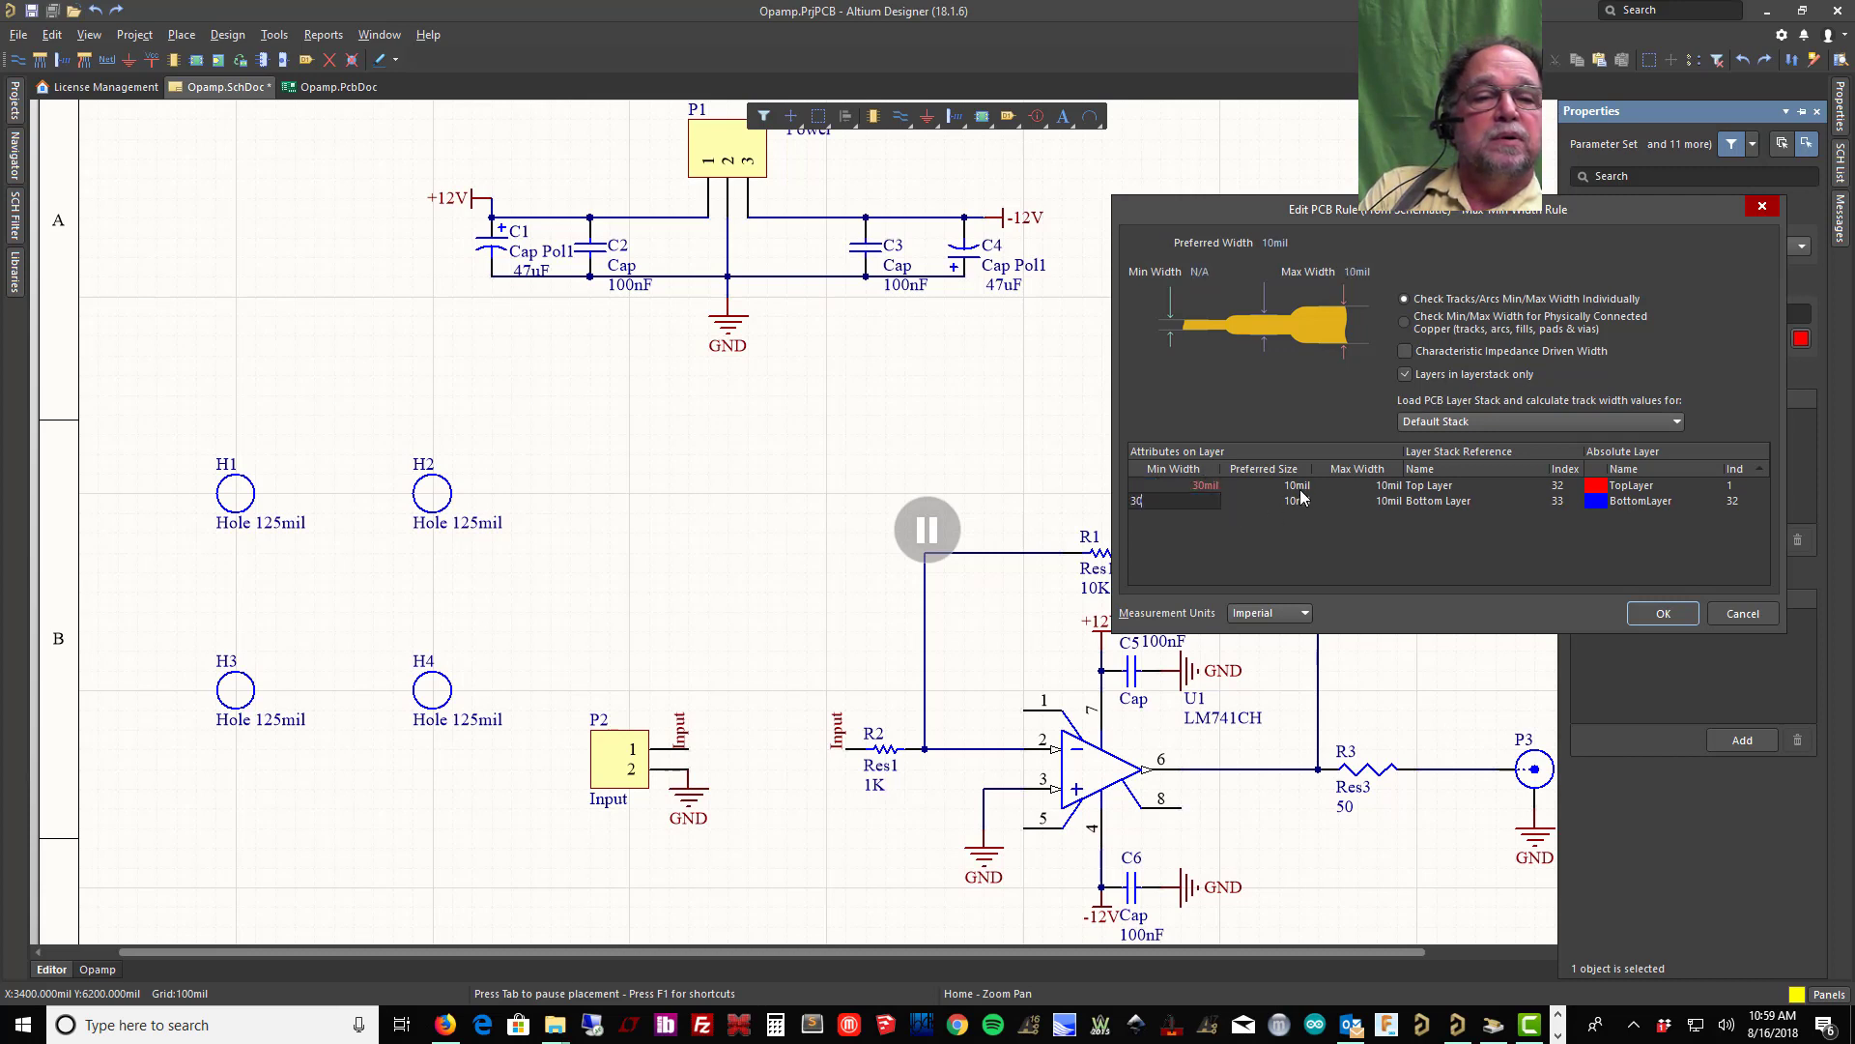
{"action": "left_click", "coordinate": [1301, 499]}
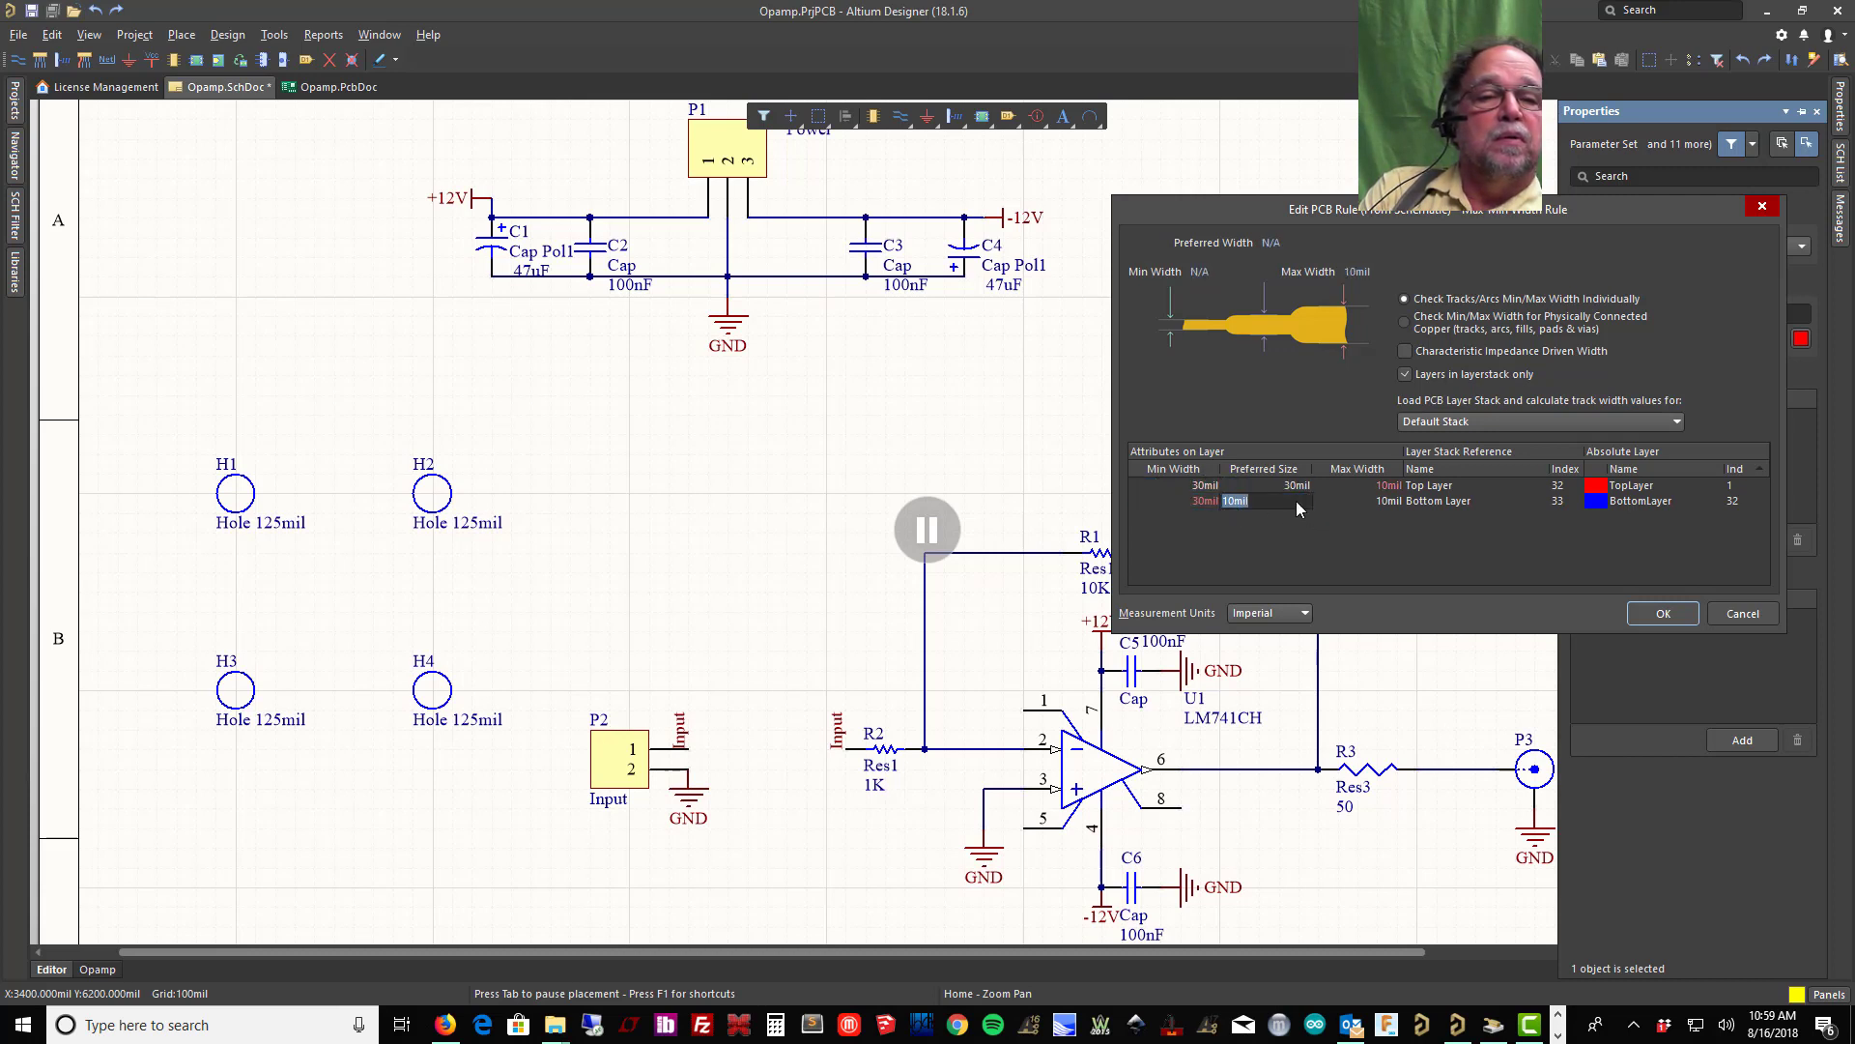
{"action": "type", "text": "30"}
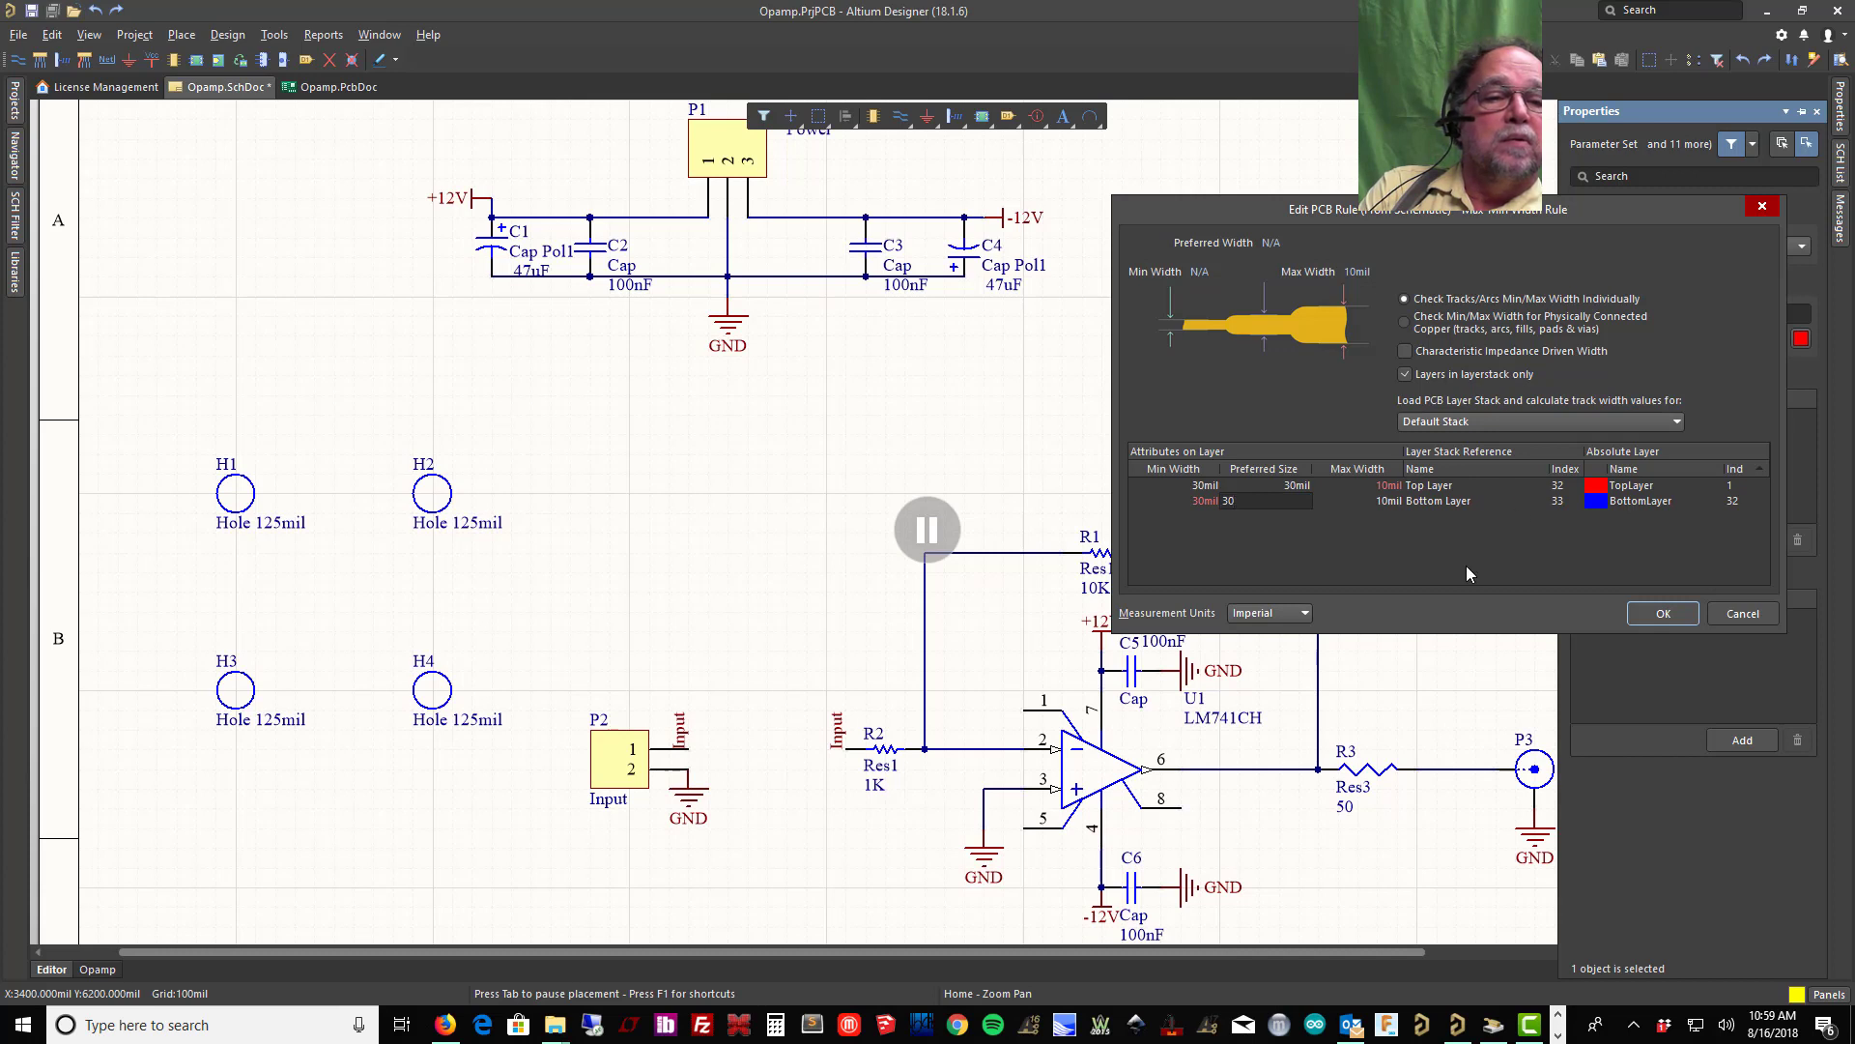
{"action": "left_click", "coordinate": [1391, 501]}
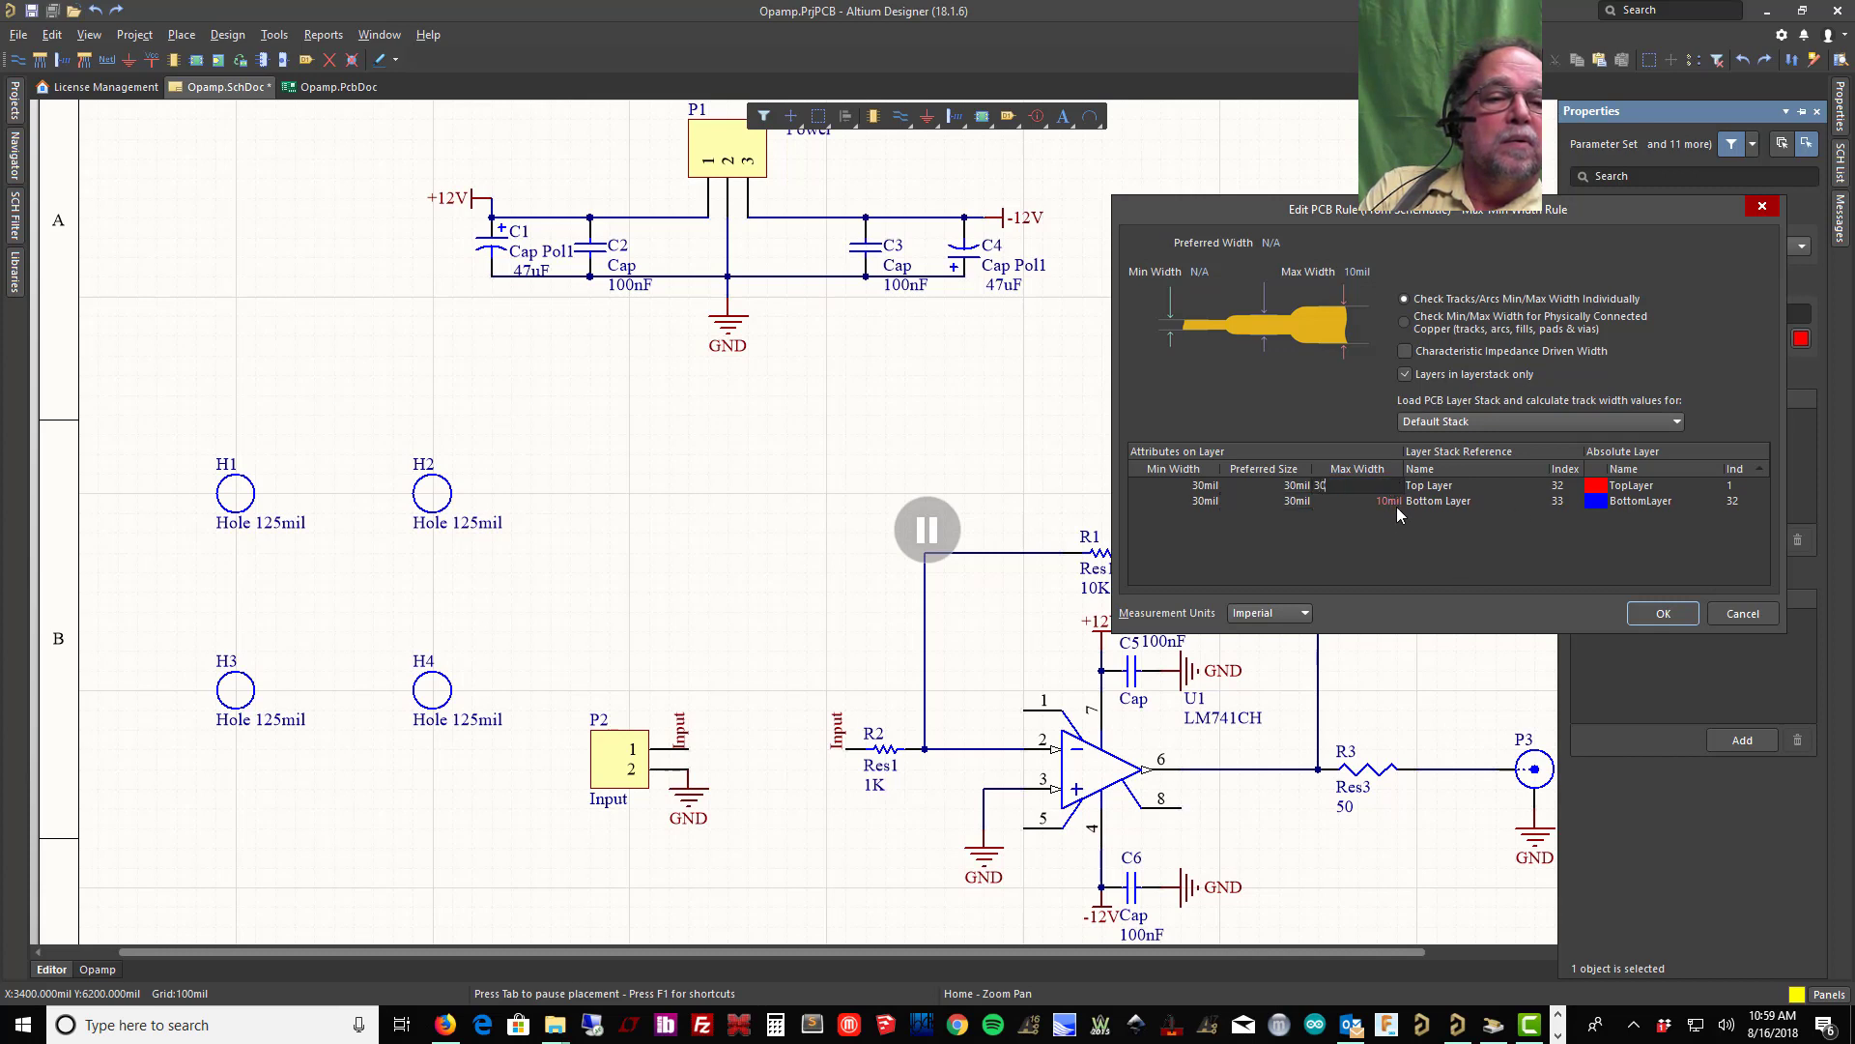
{"action": "type", "text": "30"}
{"action": "key", "text": "Return"}
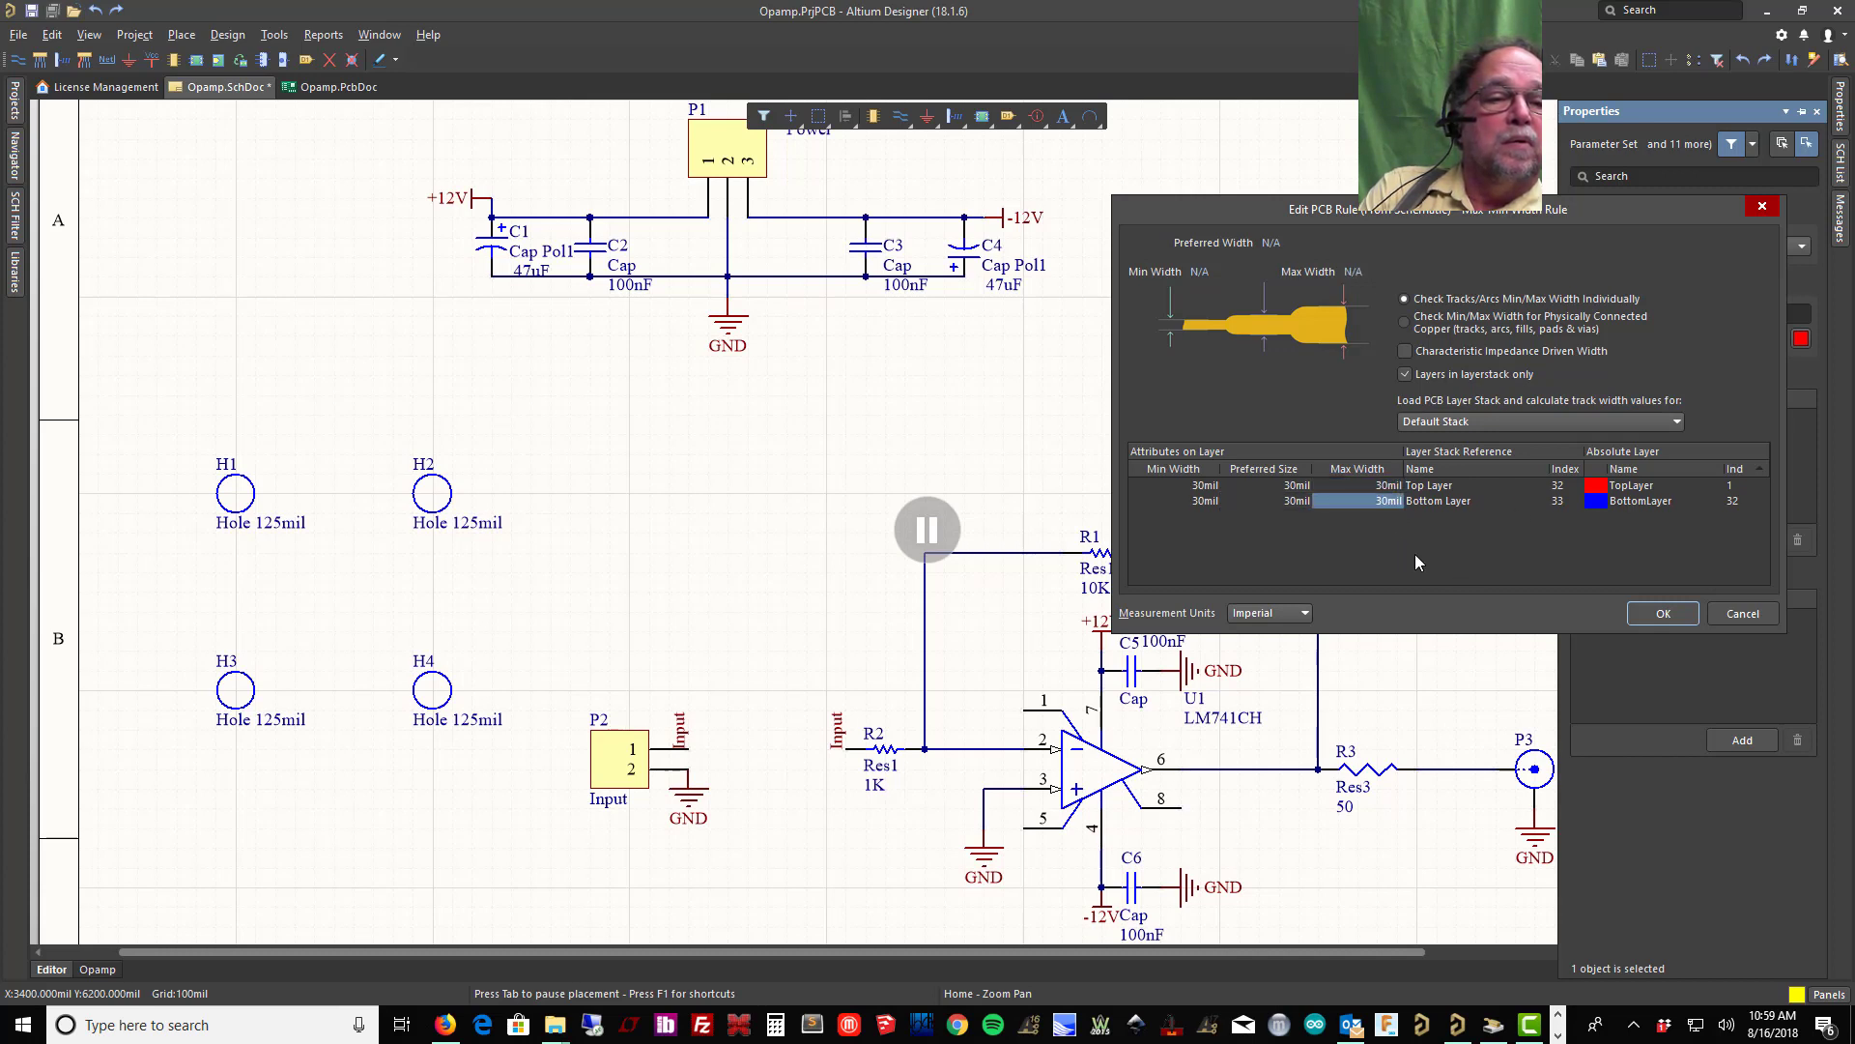
{"action": "left_click", "coordinate": [1662, 615]}
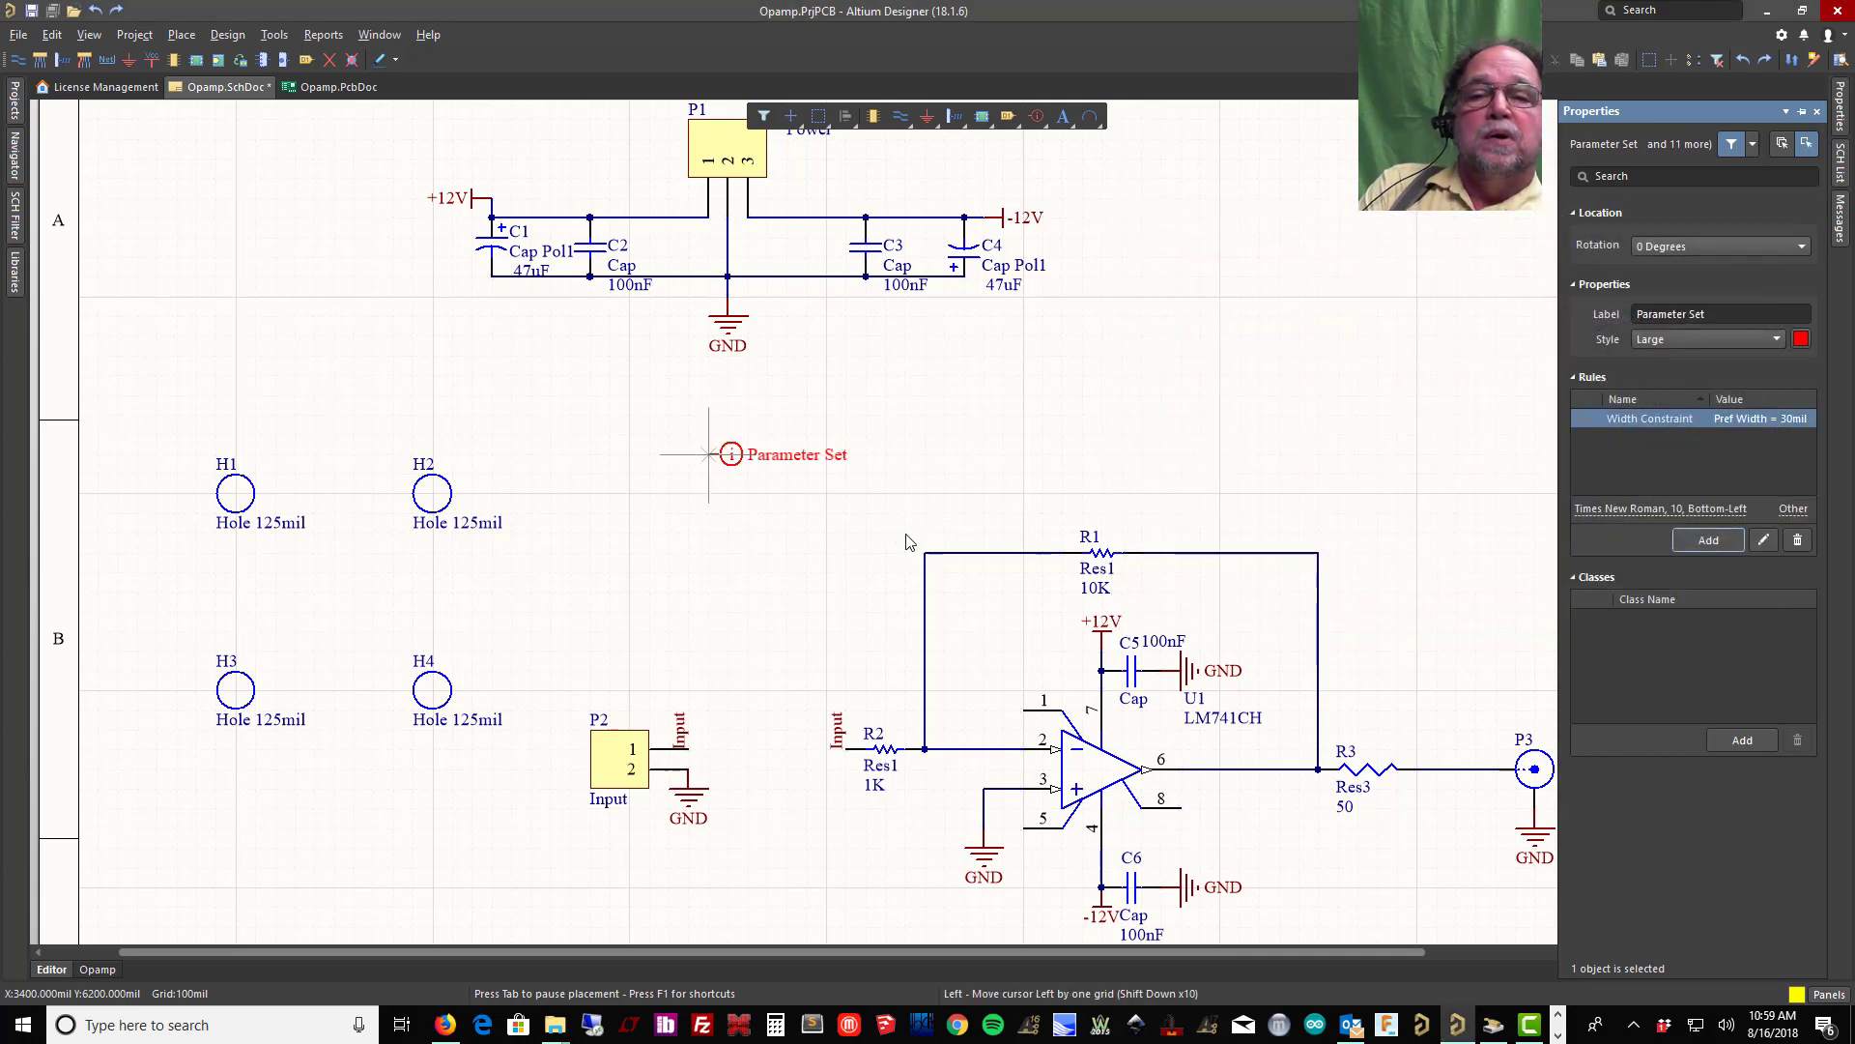
Step: Rotate the Parameter Set to point downward, place it on the GND wire below P1 near C3, and save the schematic
{"action": "key", "text": "space"}
{"action": "key", "text": "space"}
{"action": "key", "text": "space"}
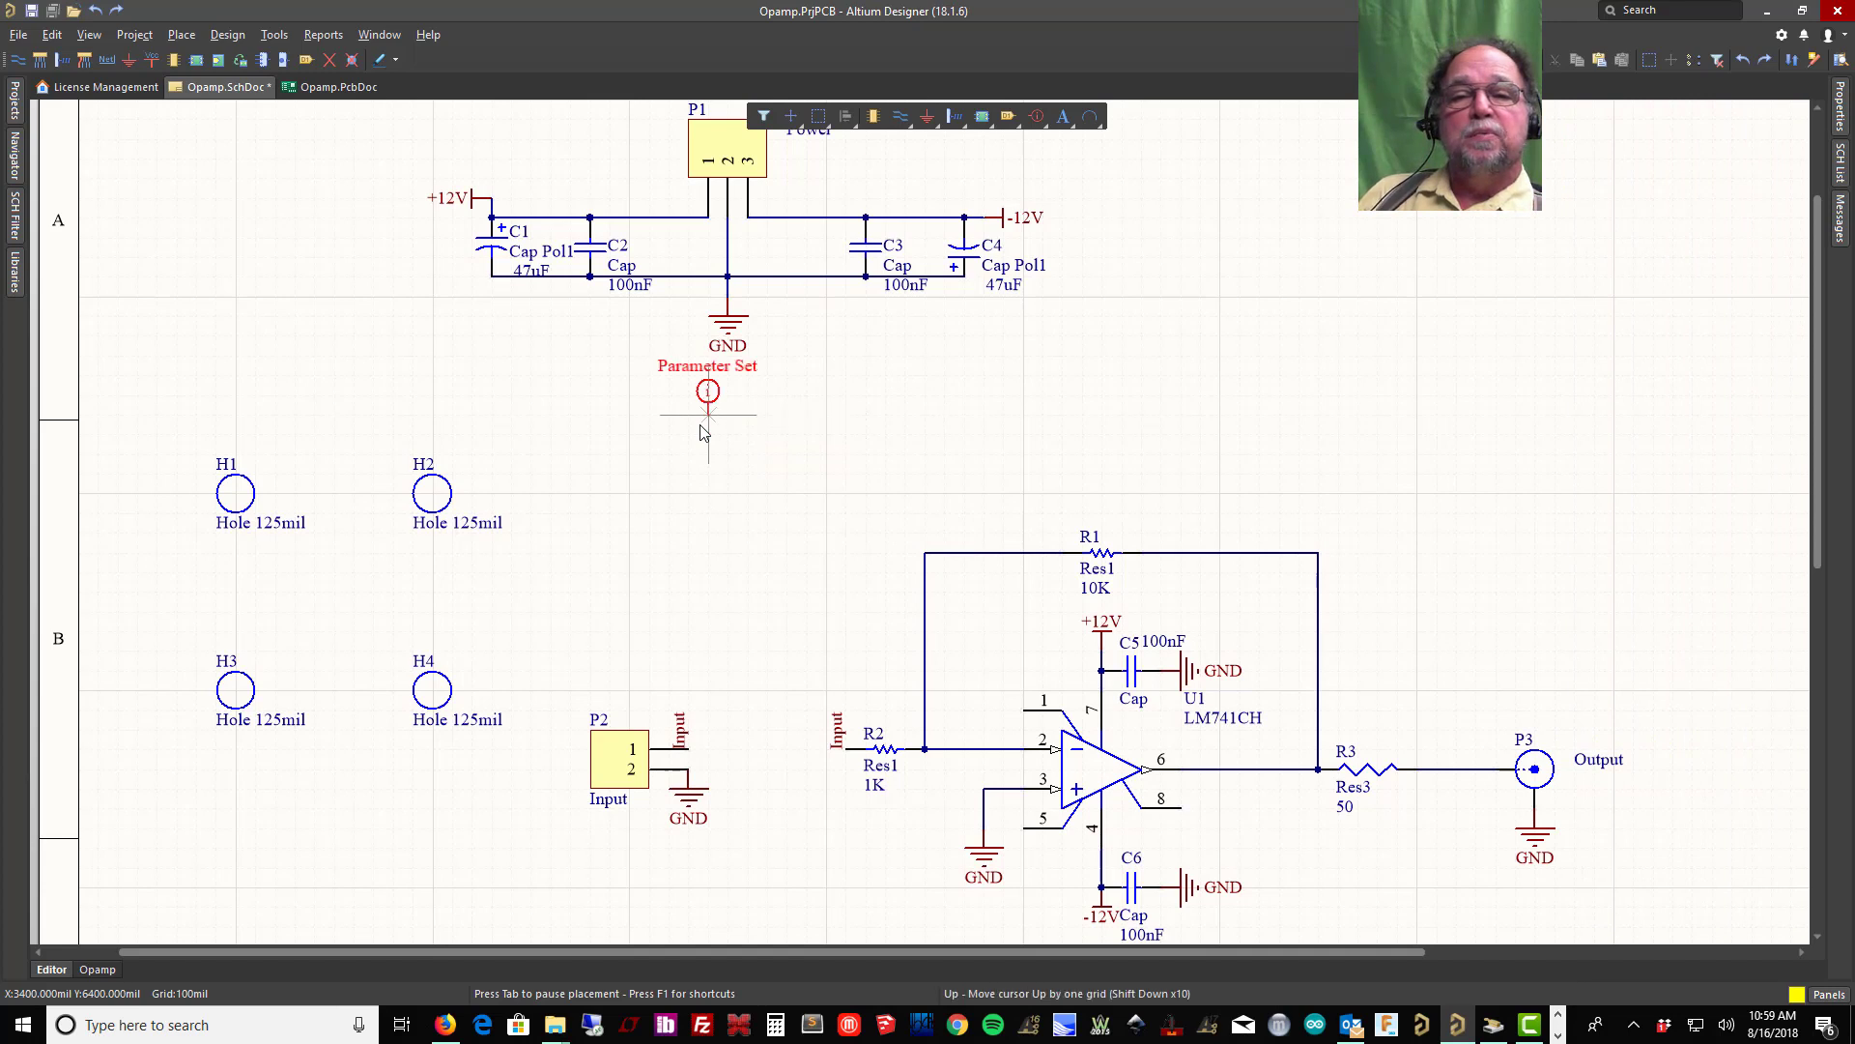
{"action": "left_click", "coordinate": [812, 288]}
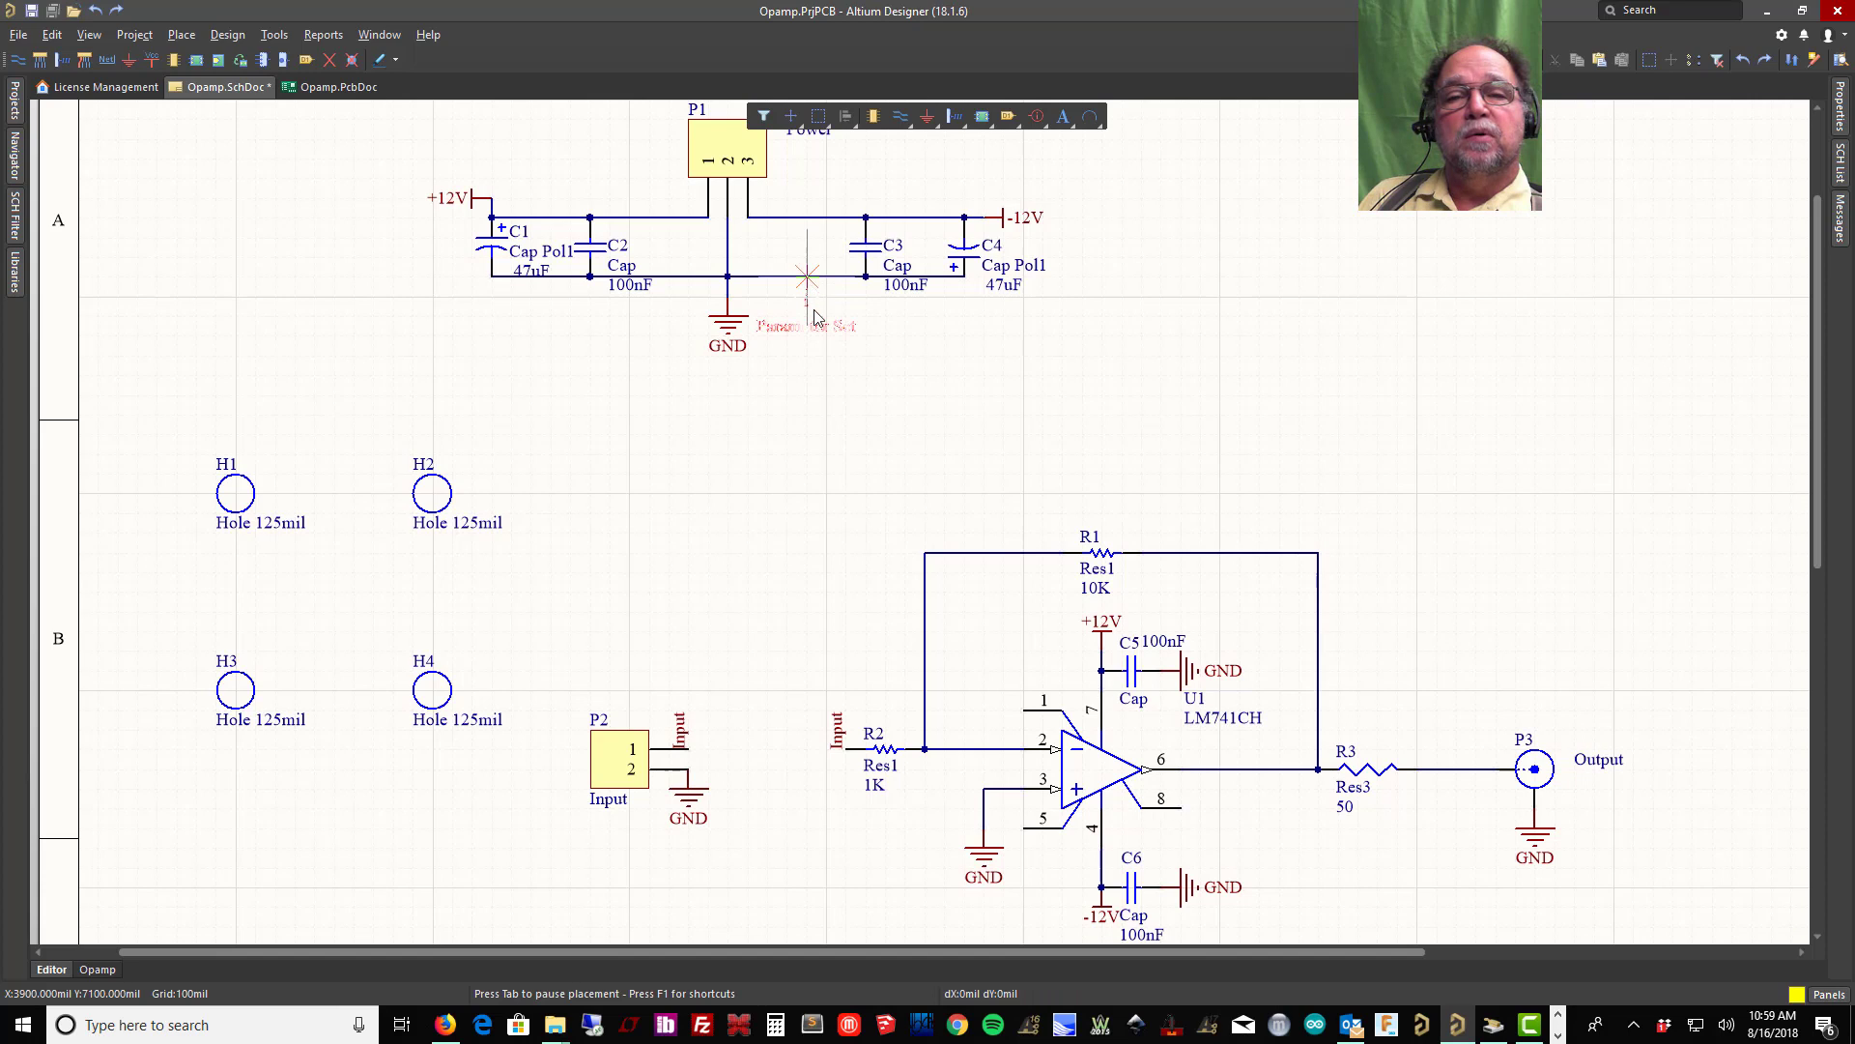
{"action": "right_click", "coordinate": [806, 412]}
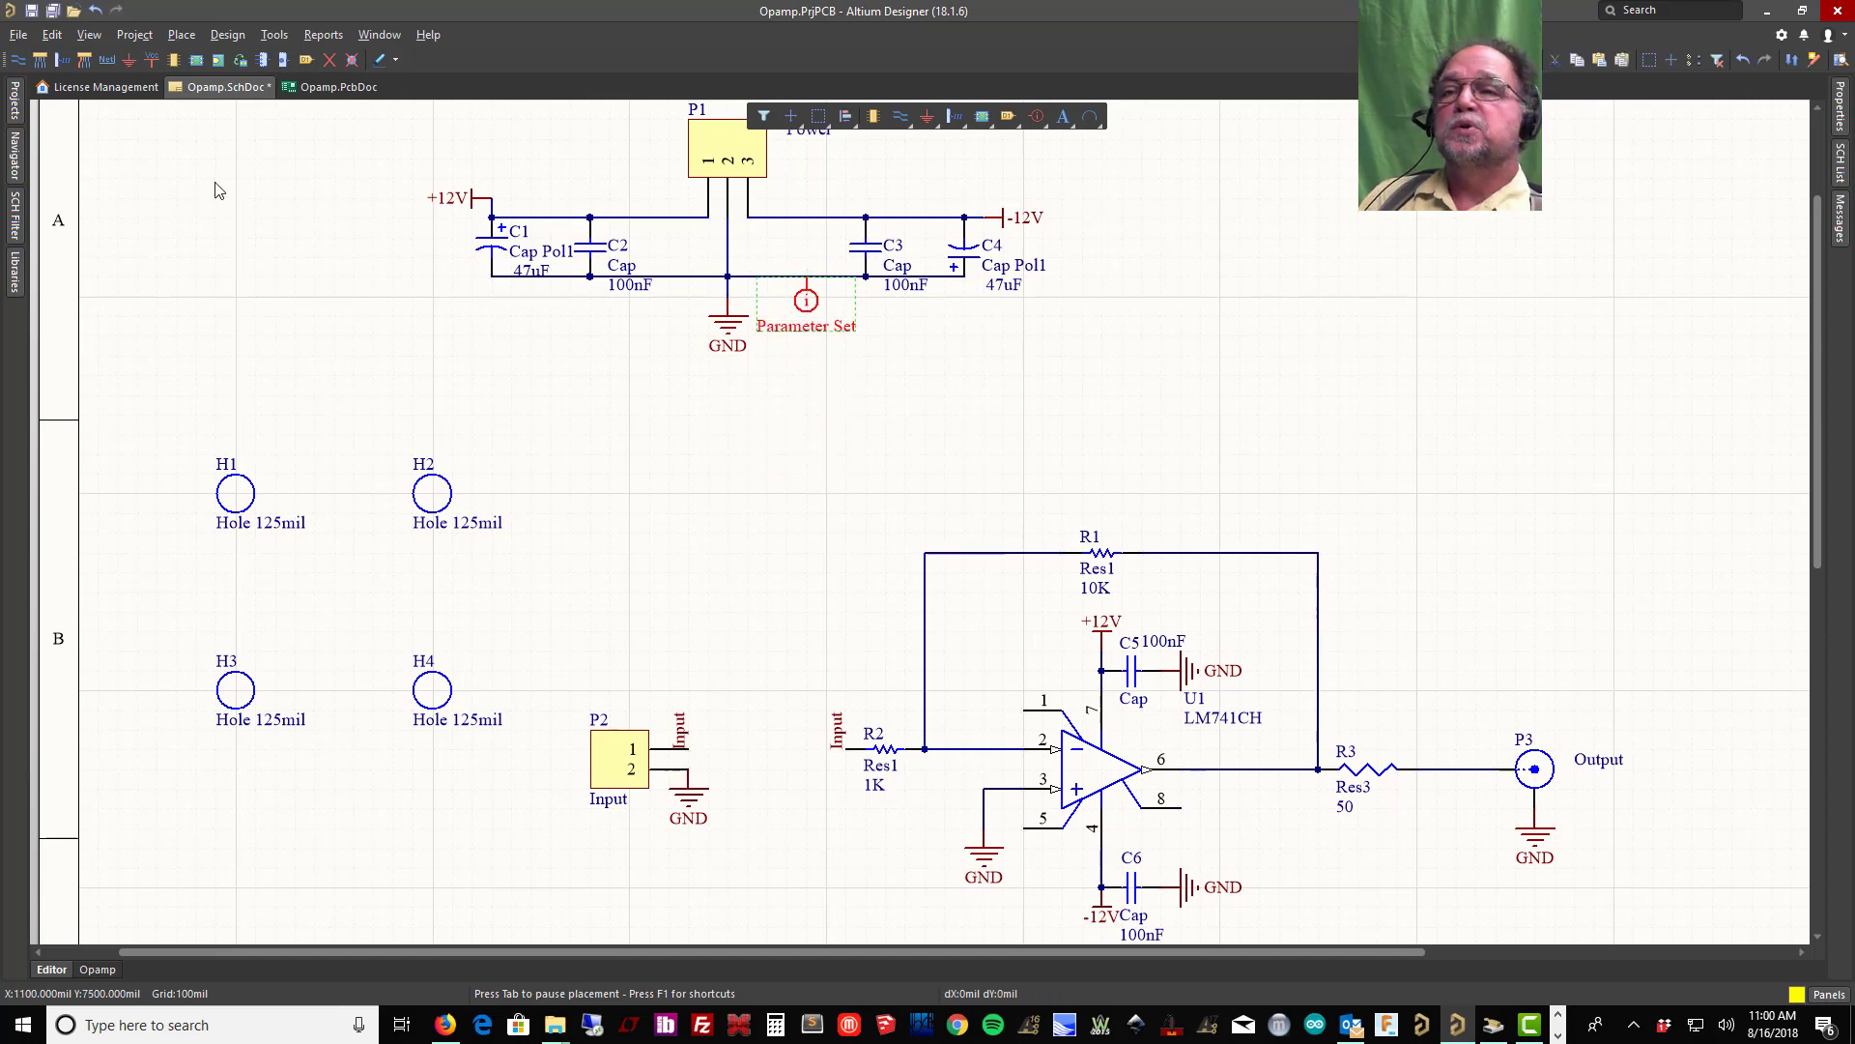
{"action": "left_click", "coordinate": [34, 12]}
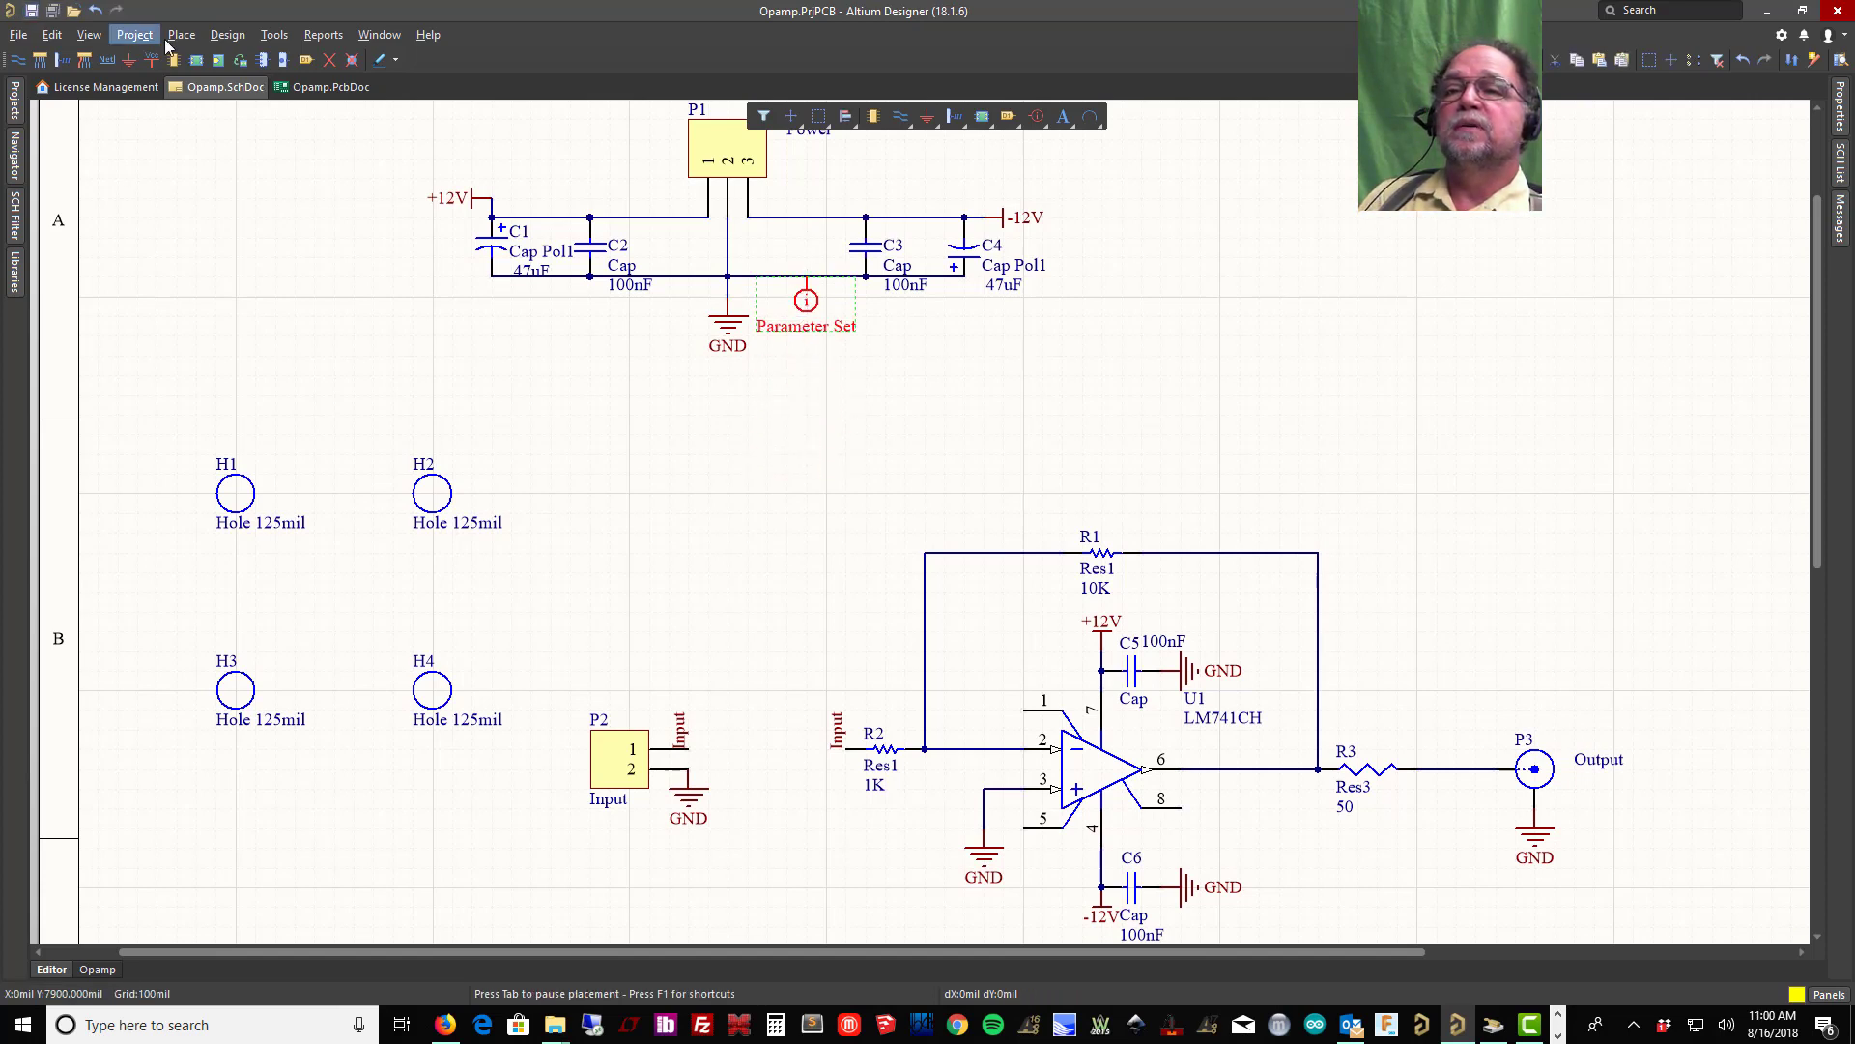
Step: Update Opamp.PcbDoc from the schematic by executing the change order for the new width rule, and save the board
{"action": "left_click", "coordinate": [269, 37]}
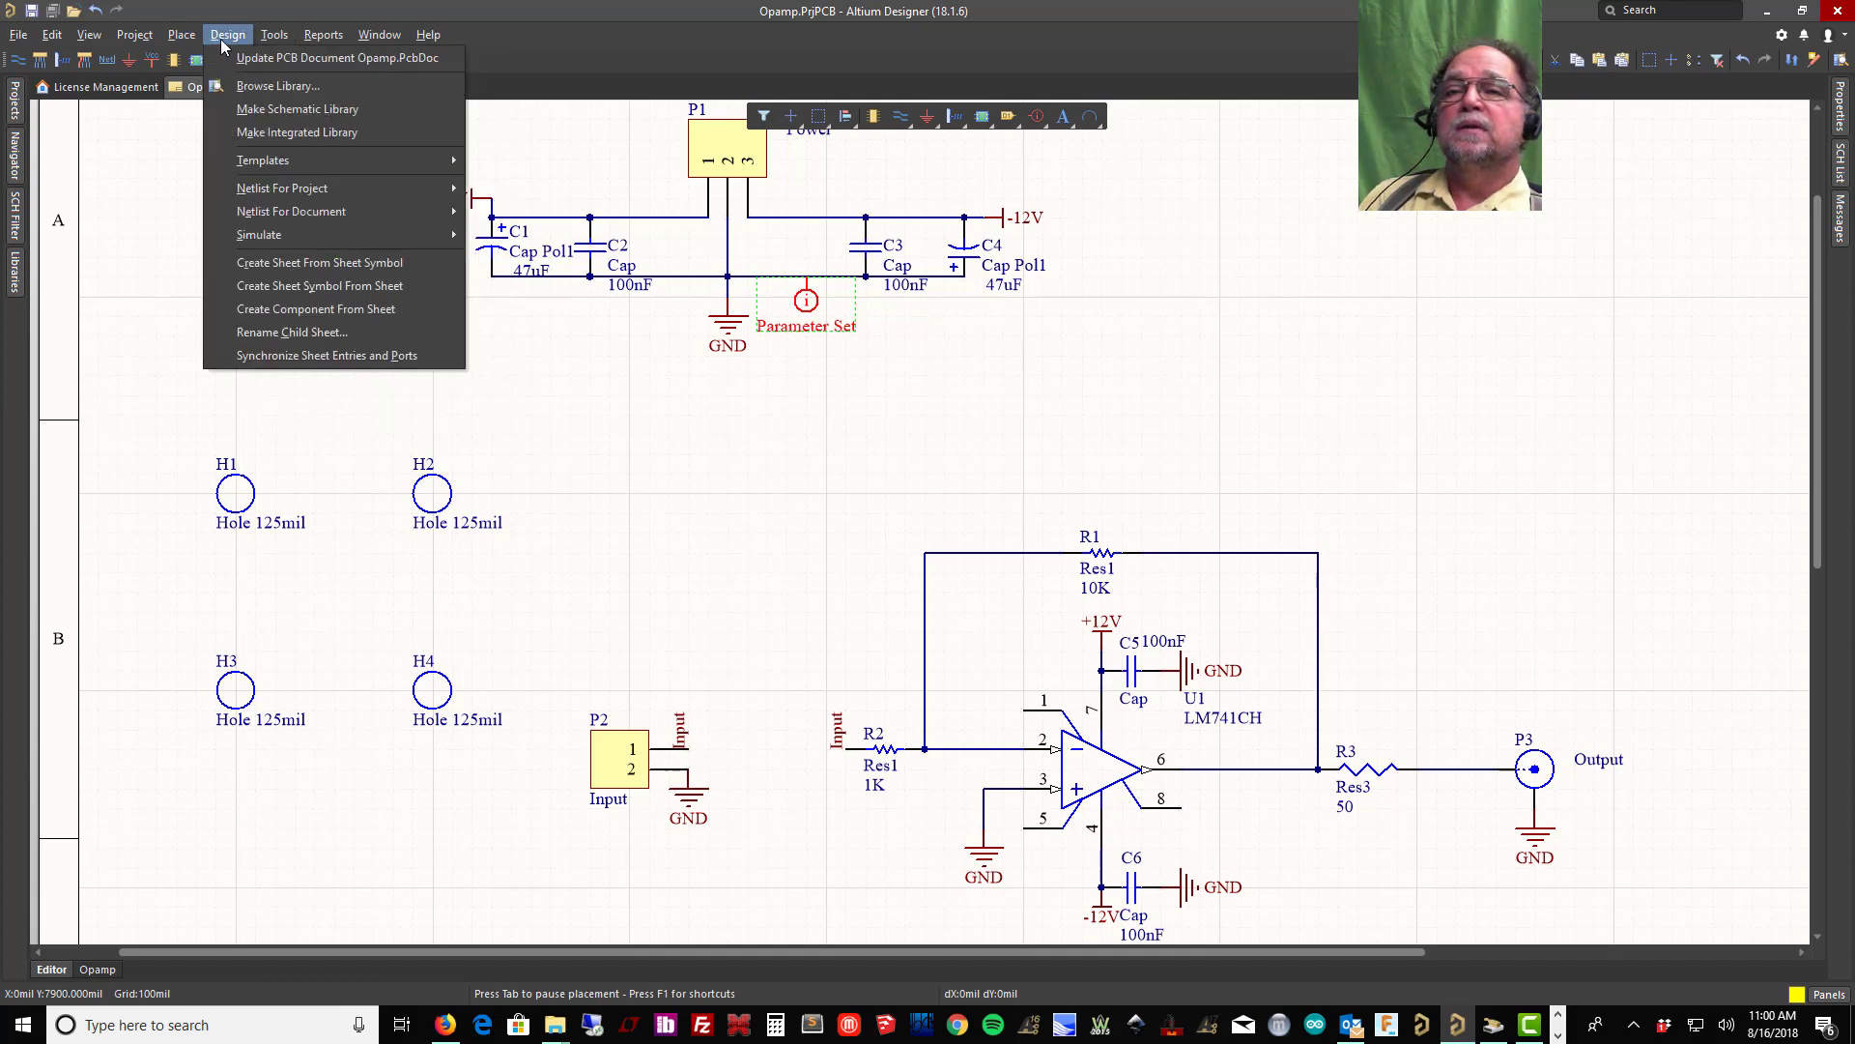
{"action": "left_click", "coordinate": [250, 60]}
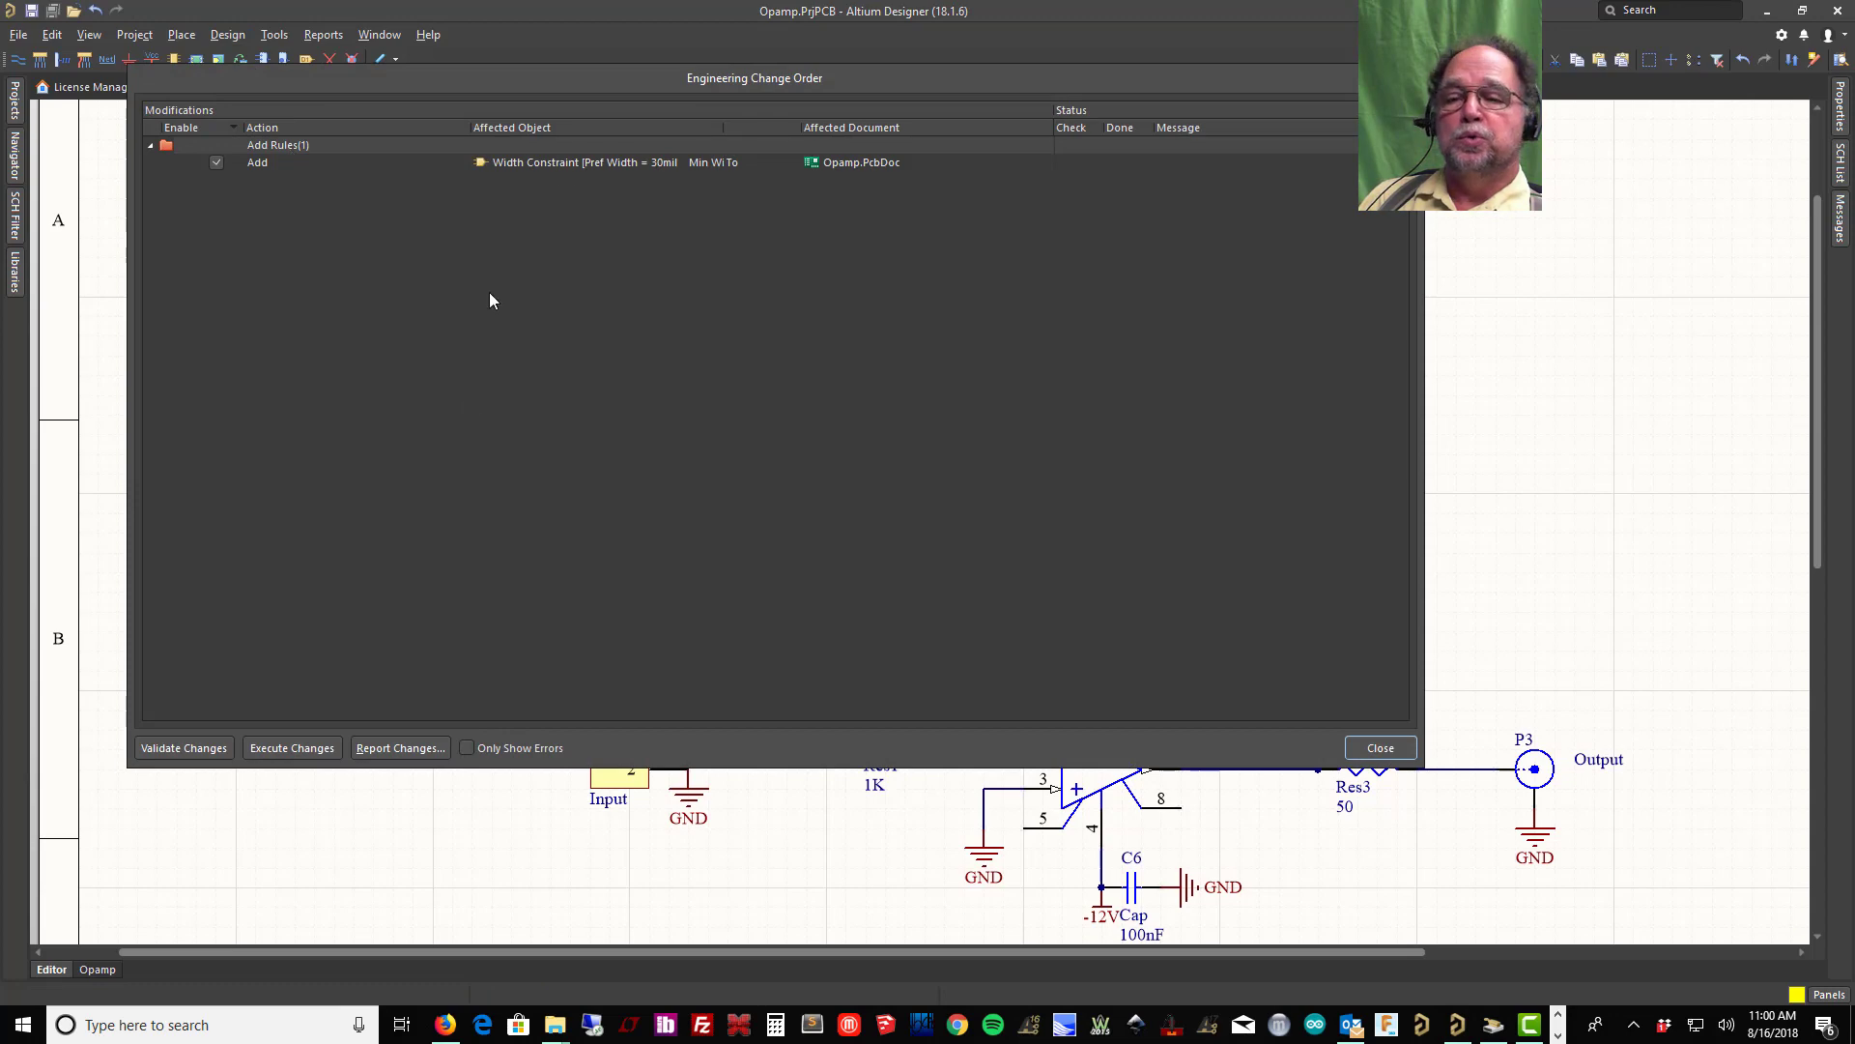
{"action": "left_click", "coordinate": [293, 751]}
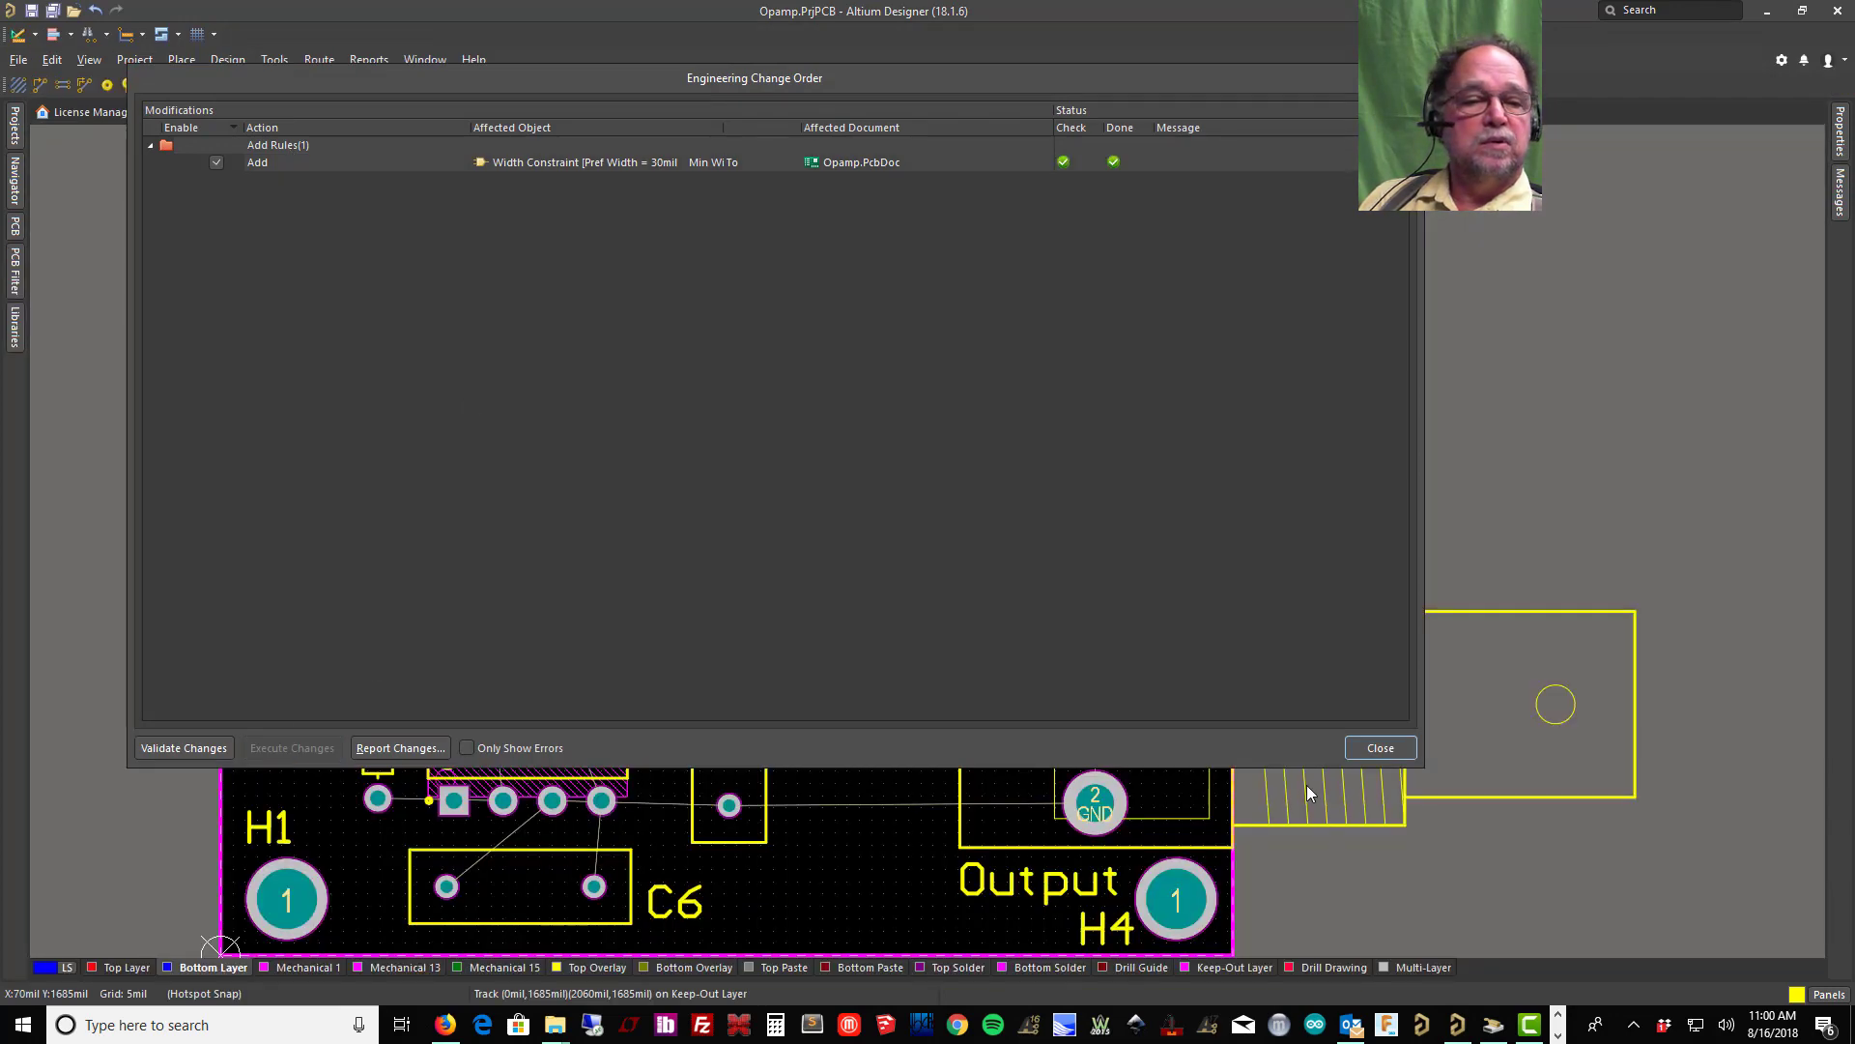
{"action": "left_click", "coordinate": [1380, 748]}
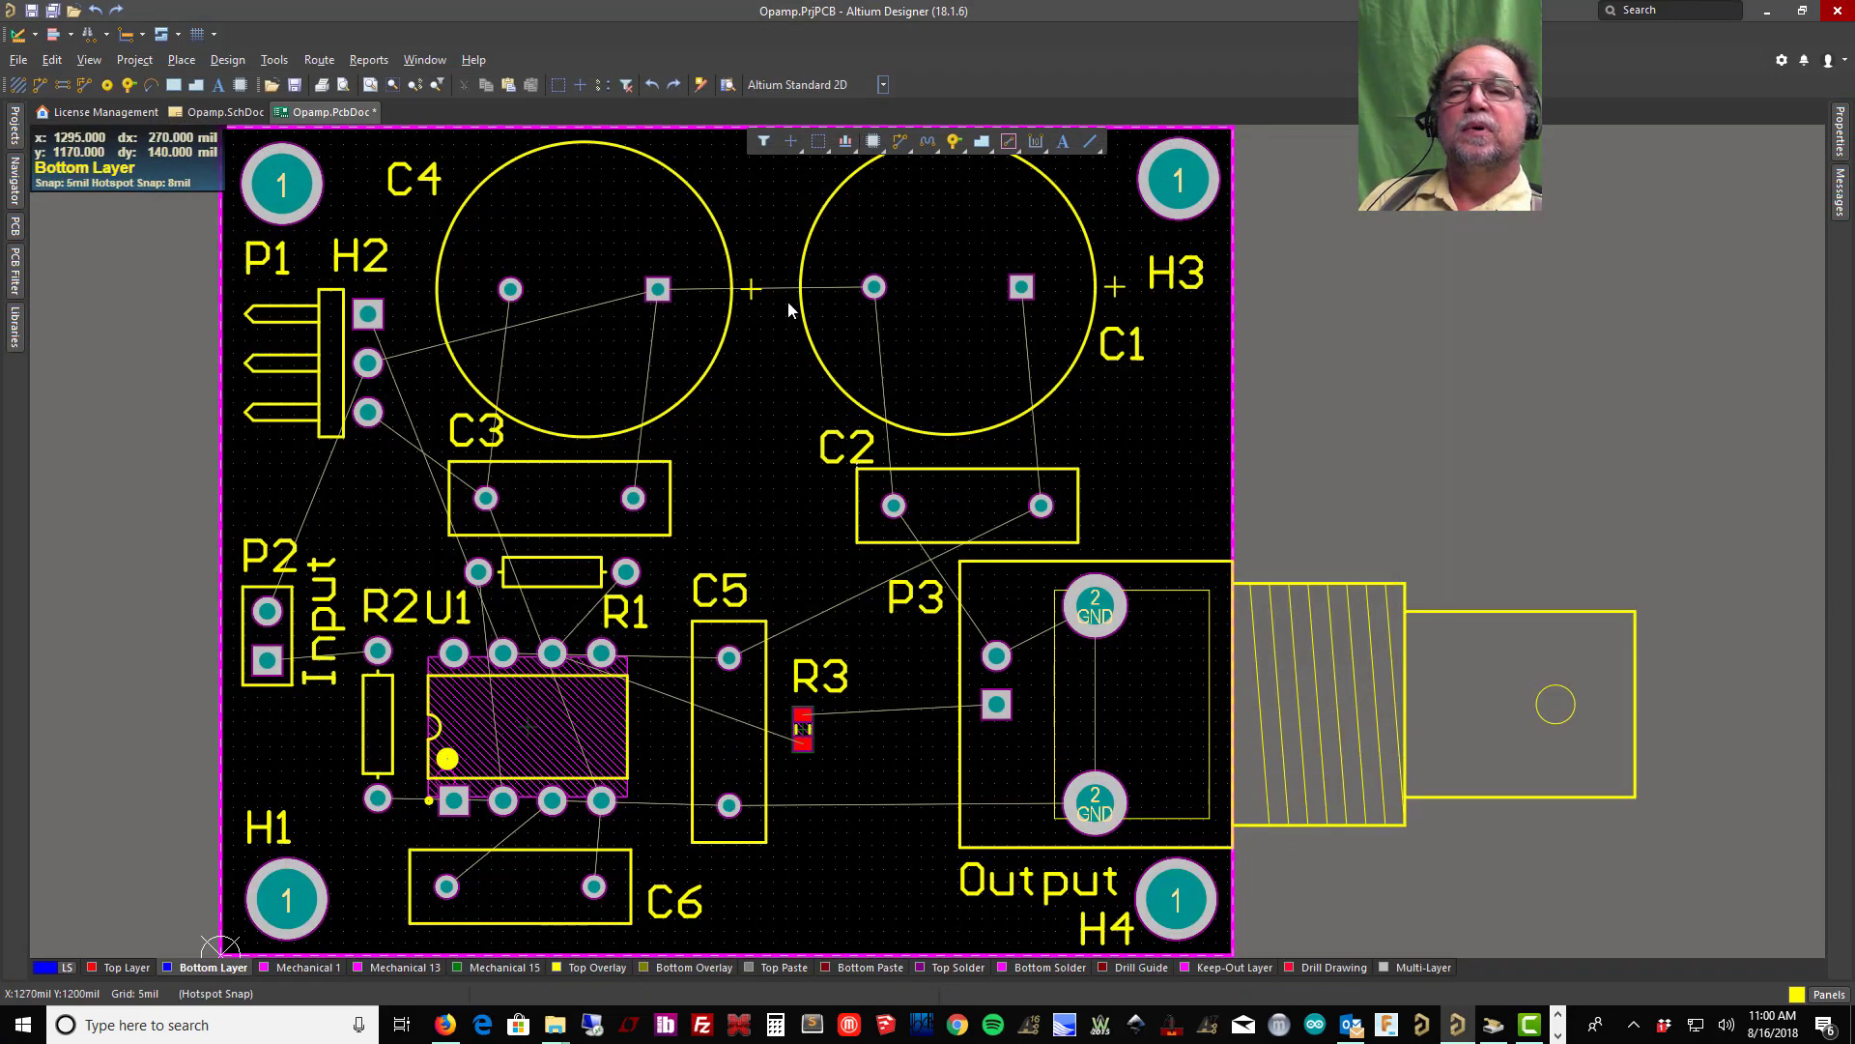
{"action": "left_click", "coordinate": [32, 11]}
Step: Autoroute all connections on the board using the Default 2 Layer Board strategy
{"action": "left_click", "coordinate": [319, 60]}
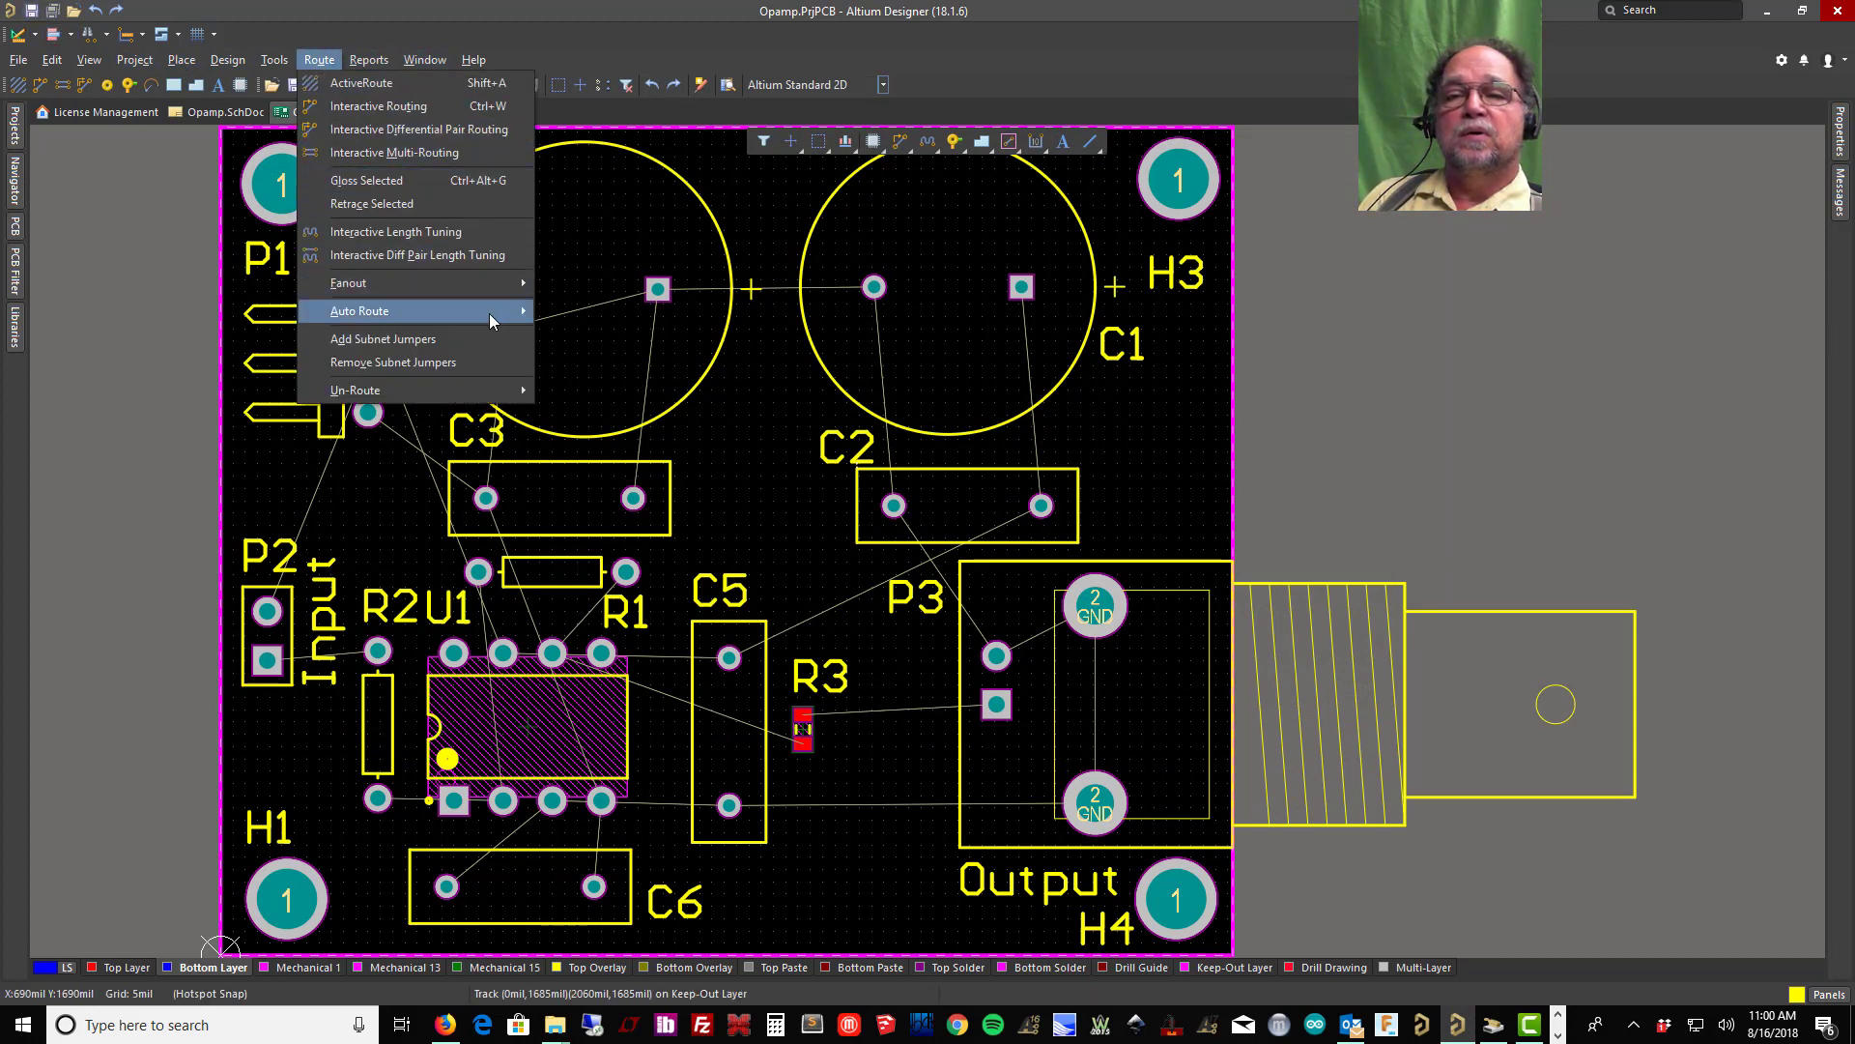
{"action": "mouse_move", "coordinate": [489, 311]}
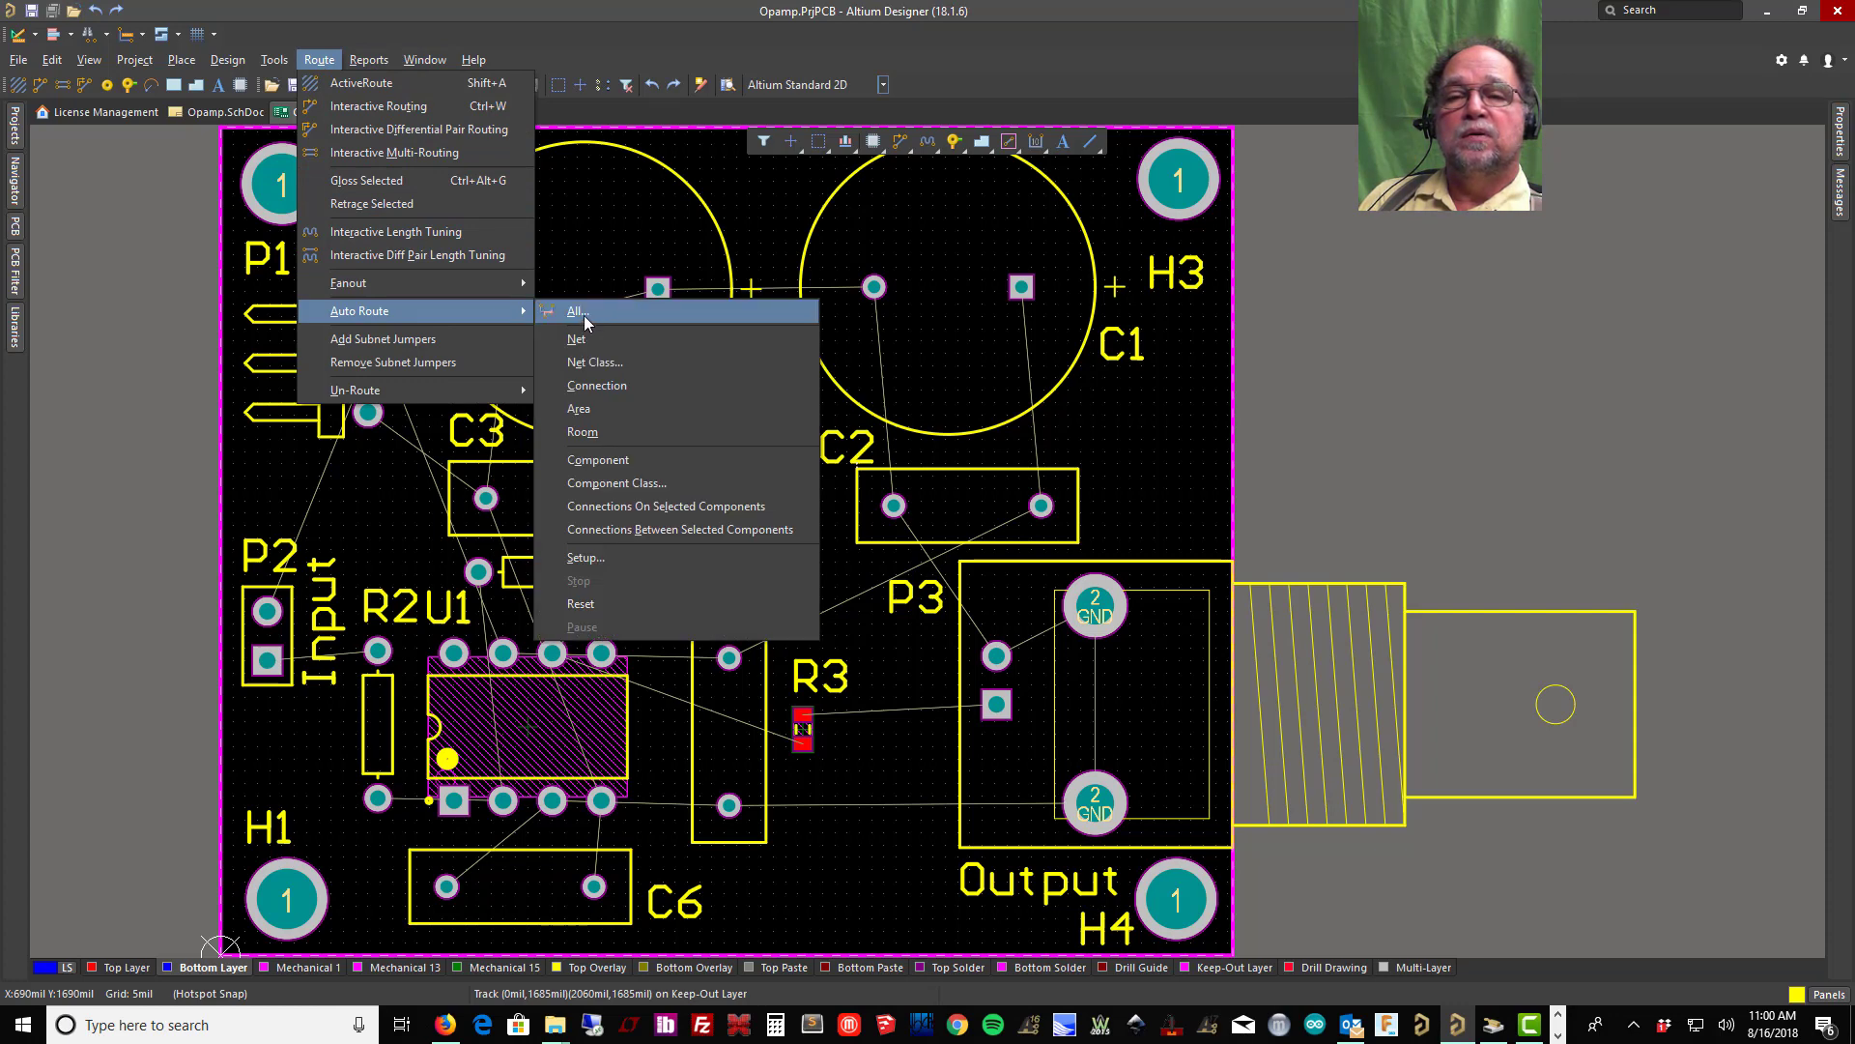
{"action": "left_click", "coordinate": [584, 315]}
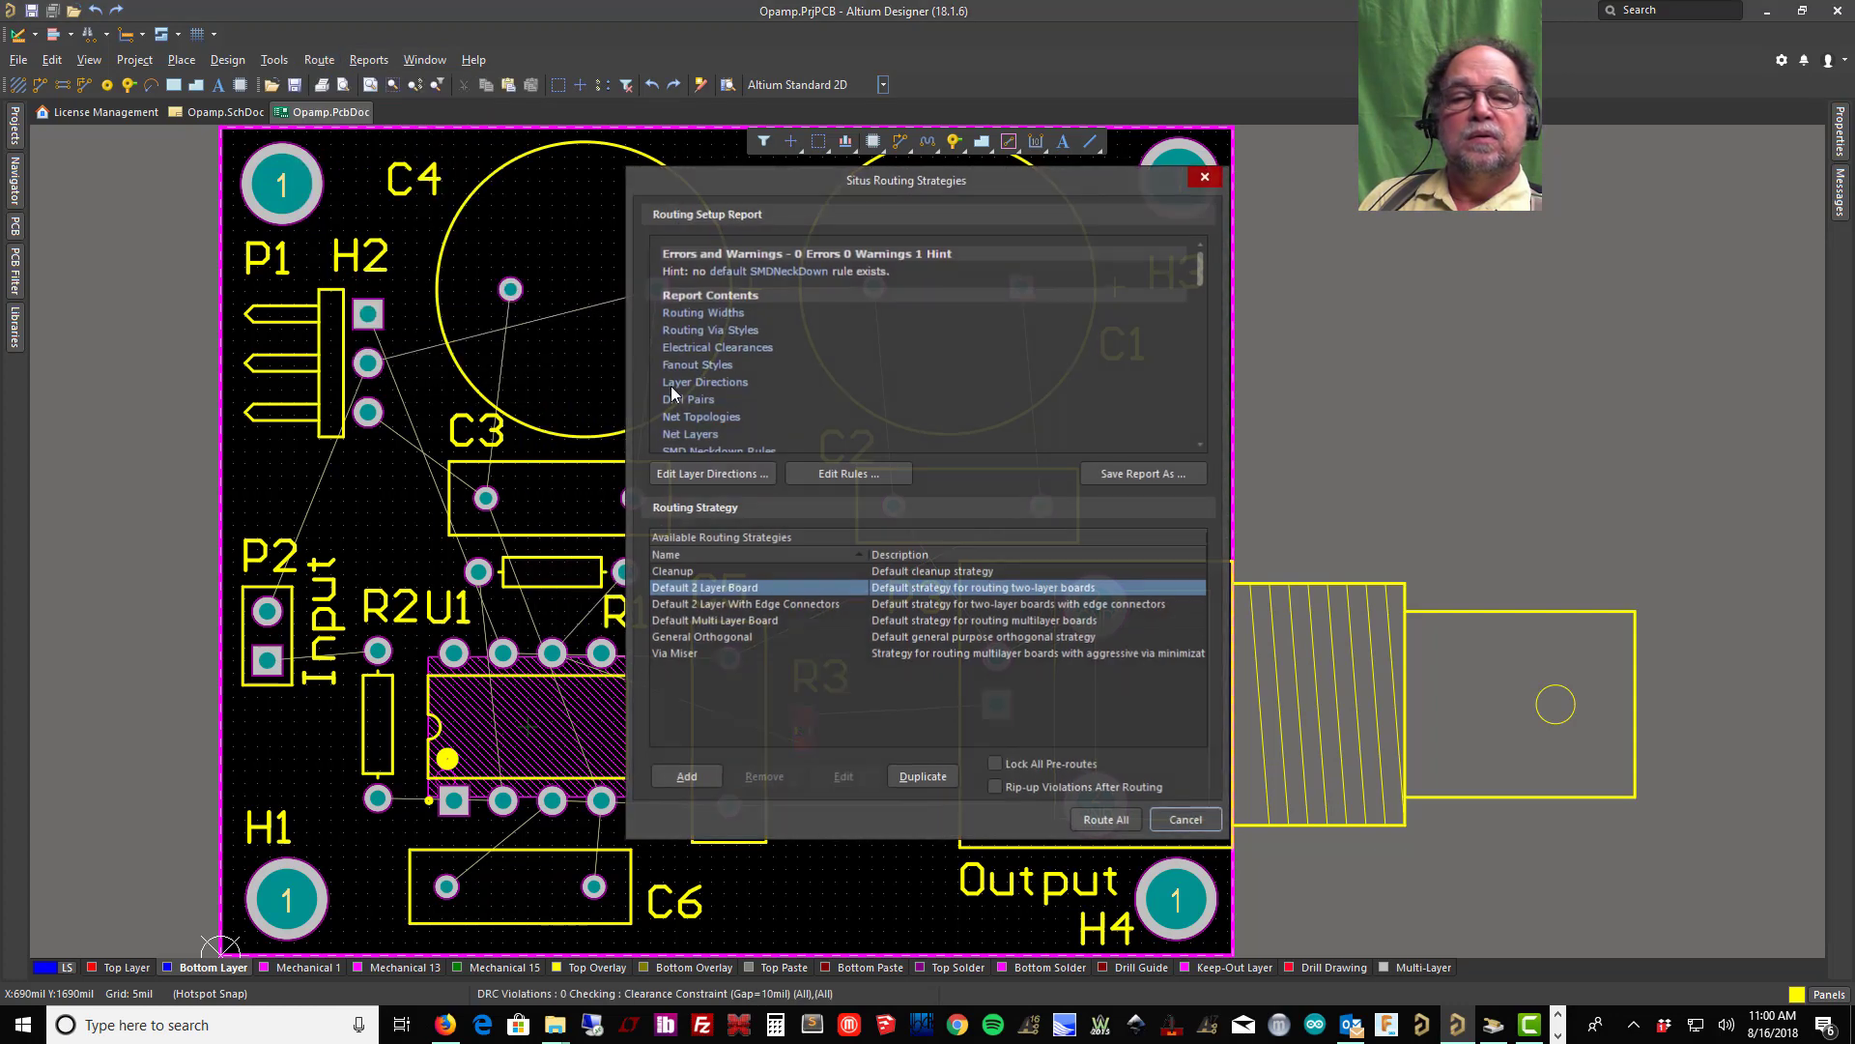
{"action": "left_click", "coordinate": [1111, 823]}
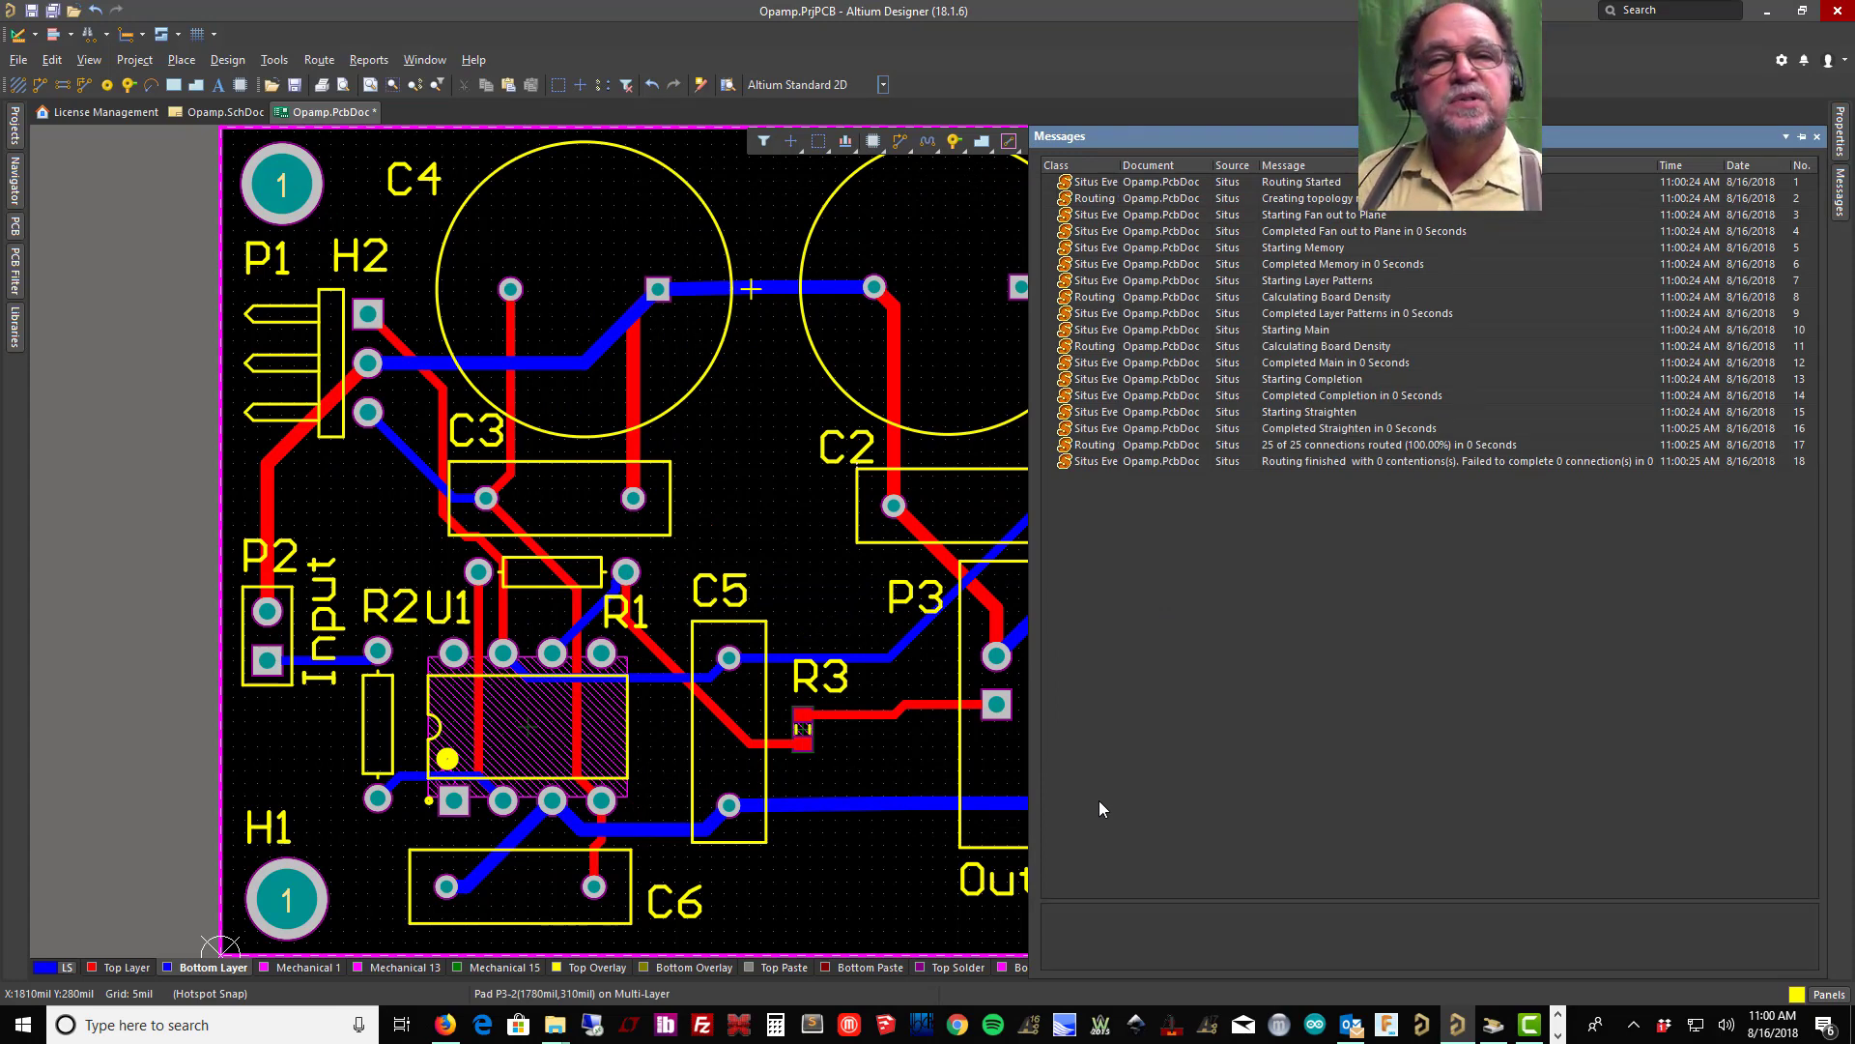
Step: Inspect the widths of the R3-to-P3 track and C5's GND track, and check the Parameter Set on the schematic before returning to the board
{"action": "double_click", "coordinate": [858, 717]}
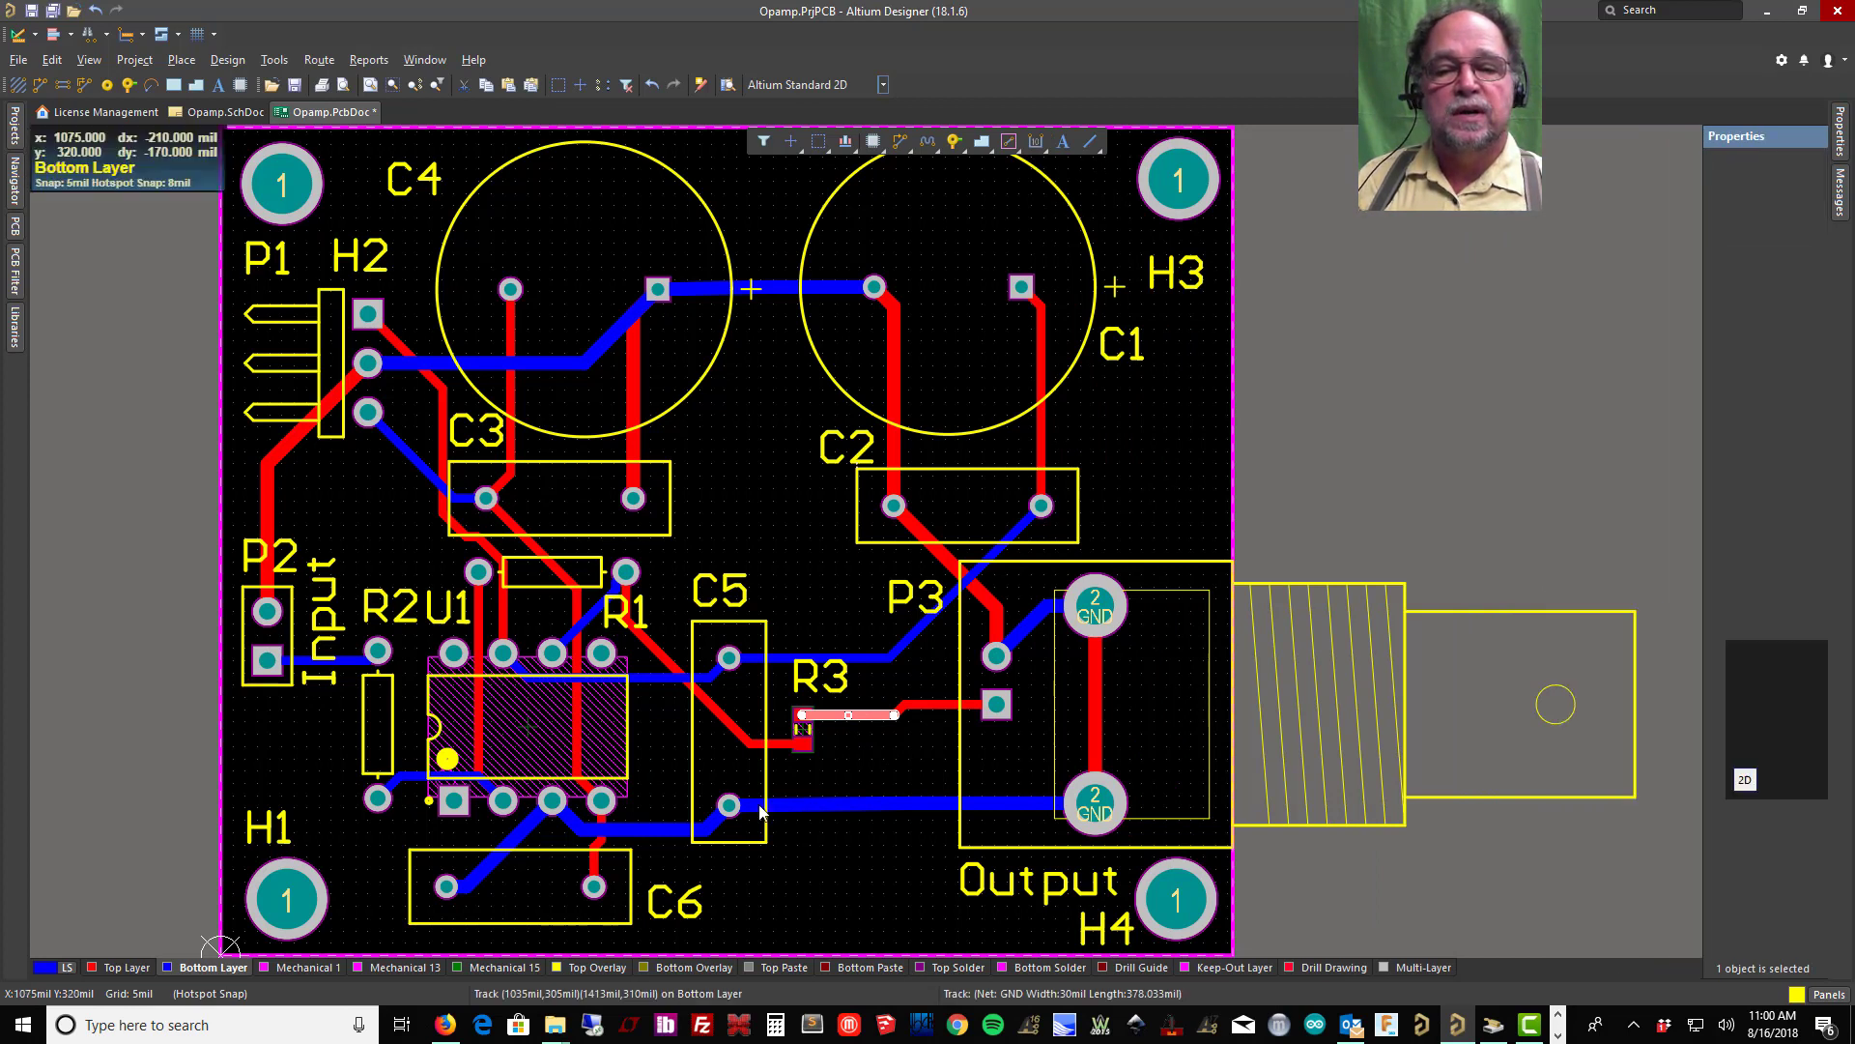
{"action": "double_click", "coordinate": [850, 805]}
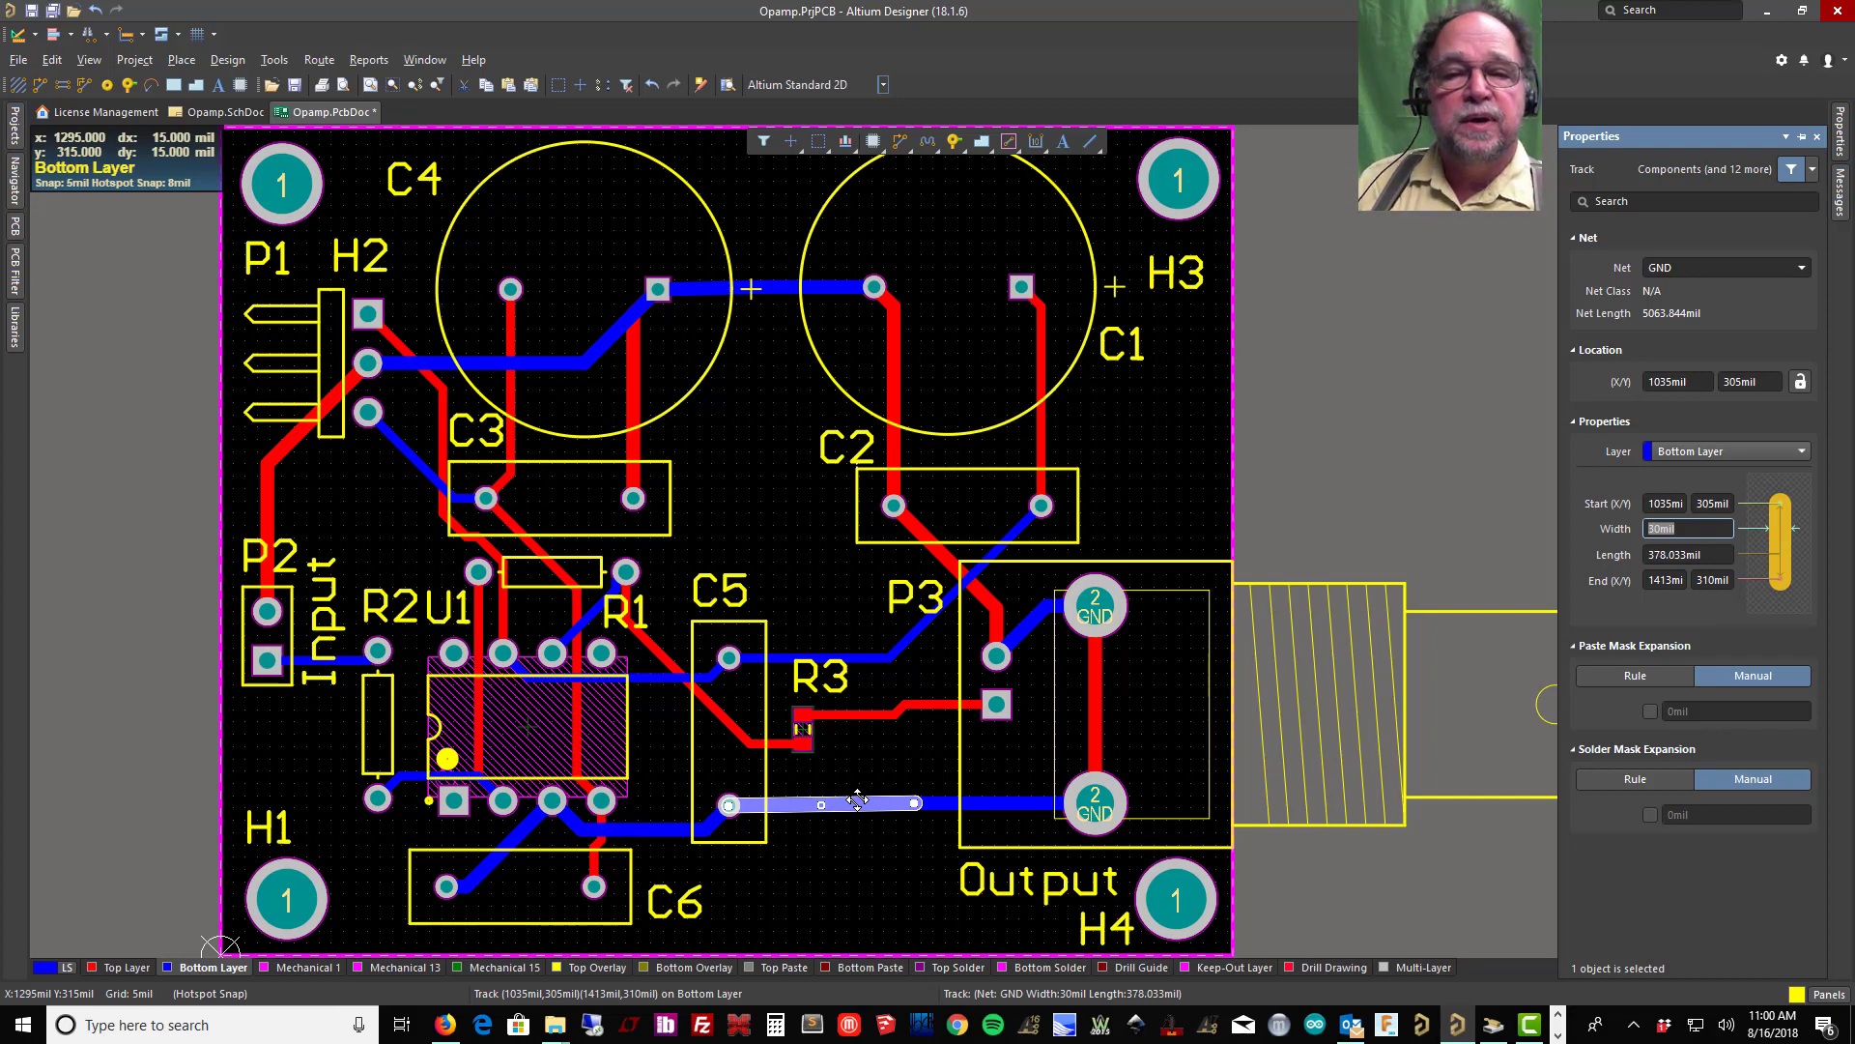
{"action": "left_click", "coordinate": [137, 322]}
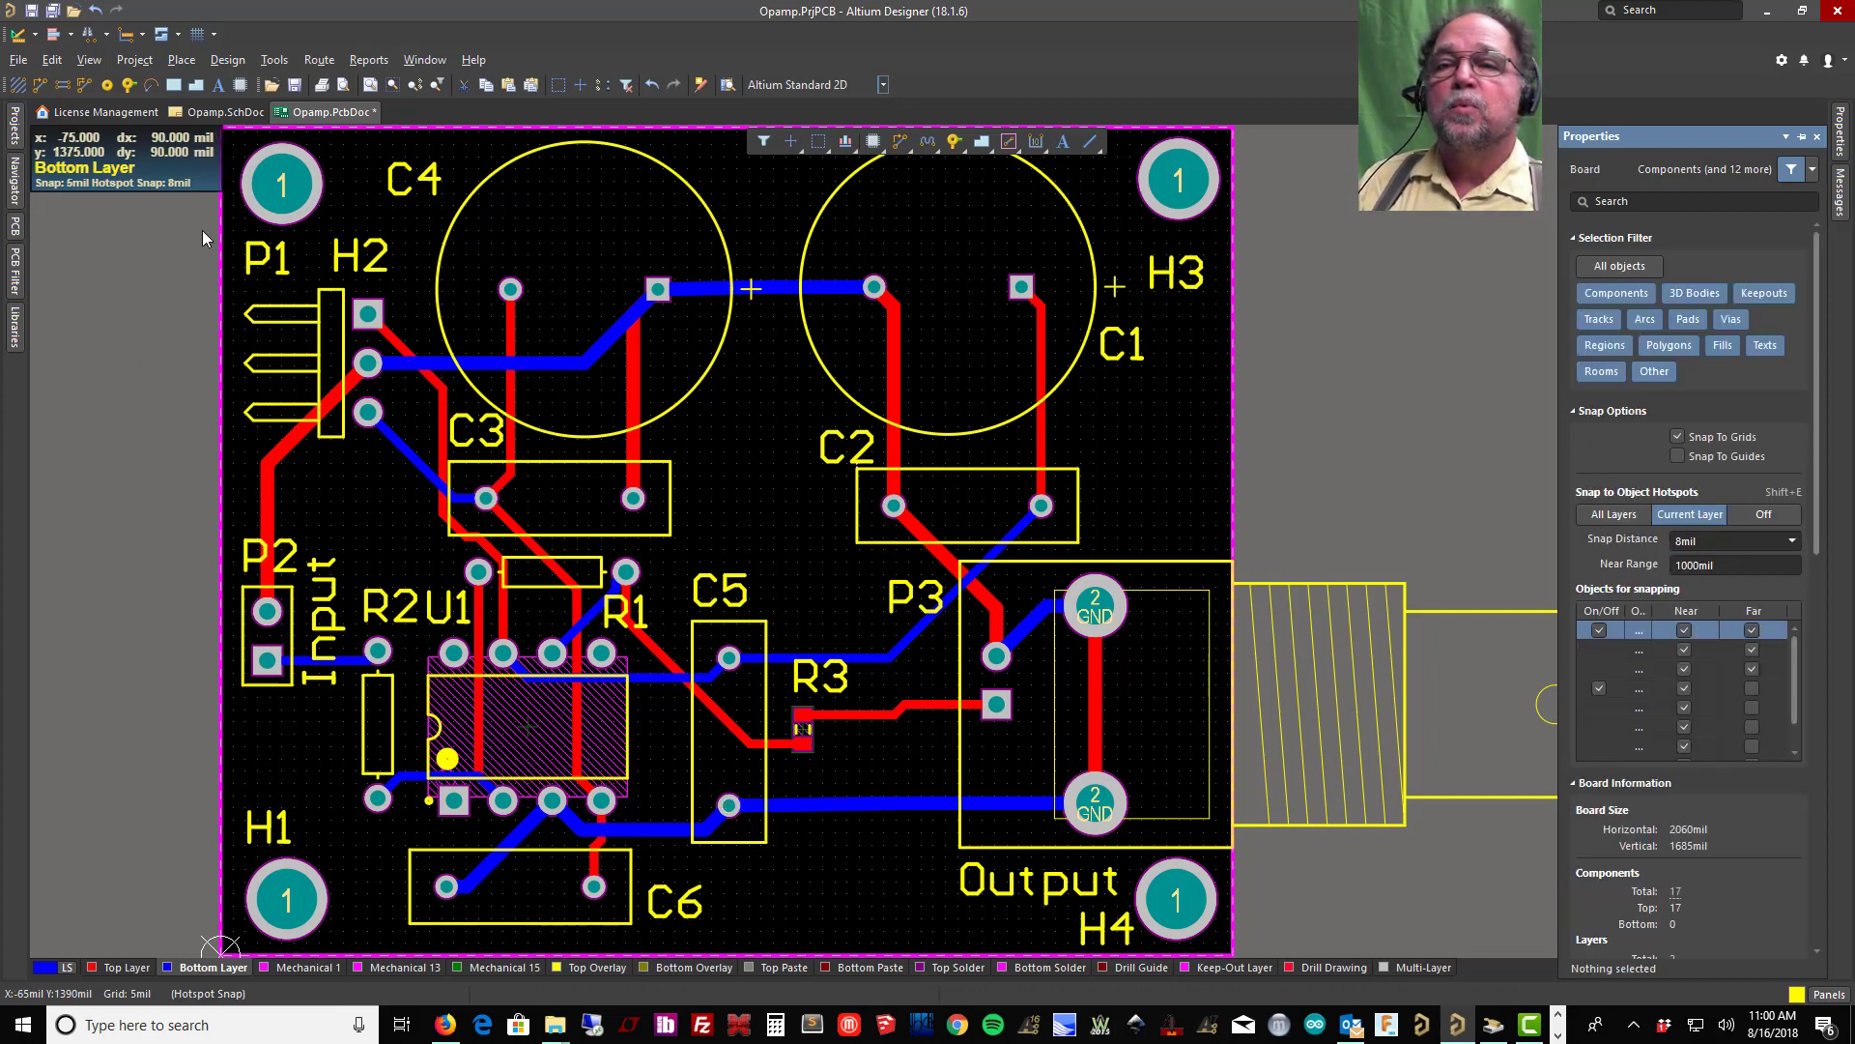
{"action": "left_click", "coordinate": [224, 112]}
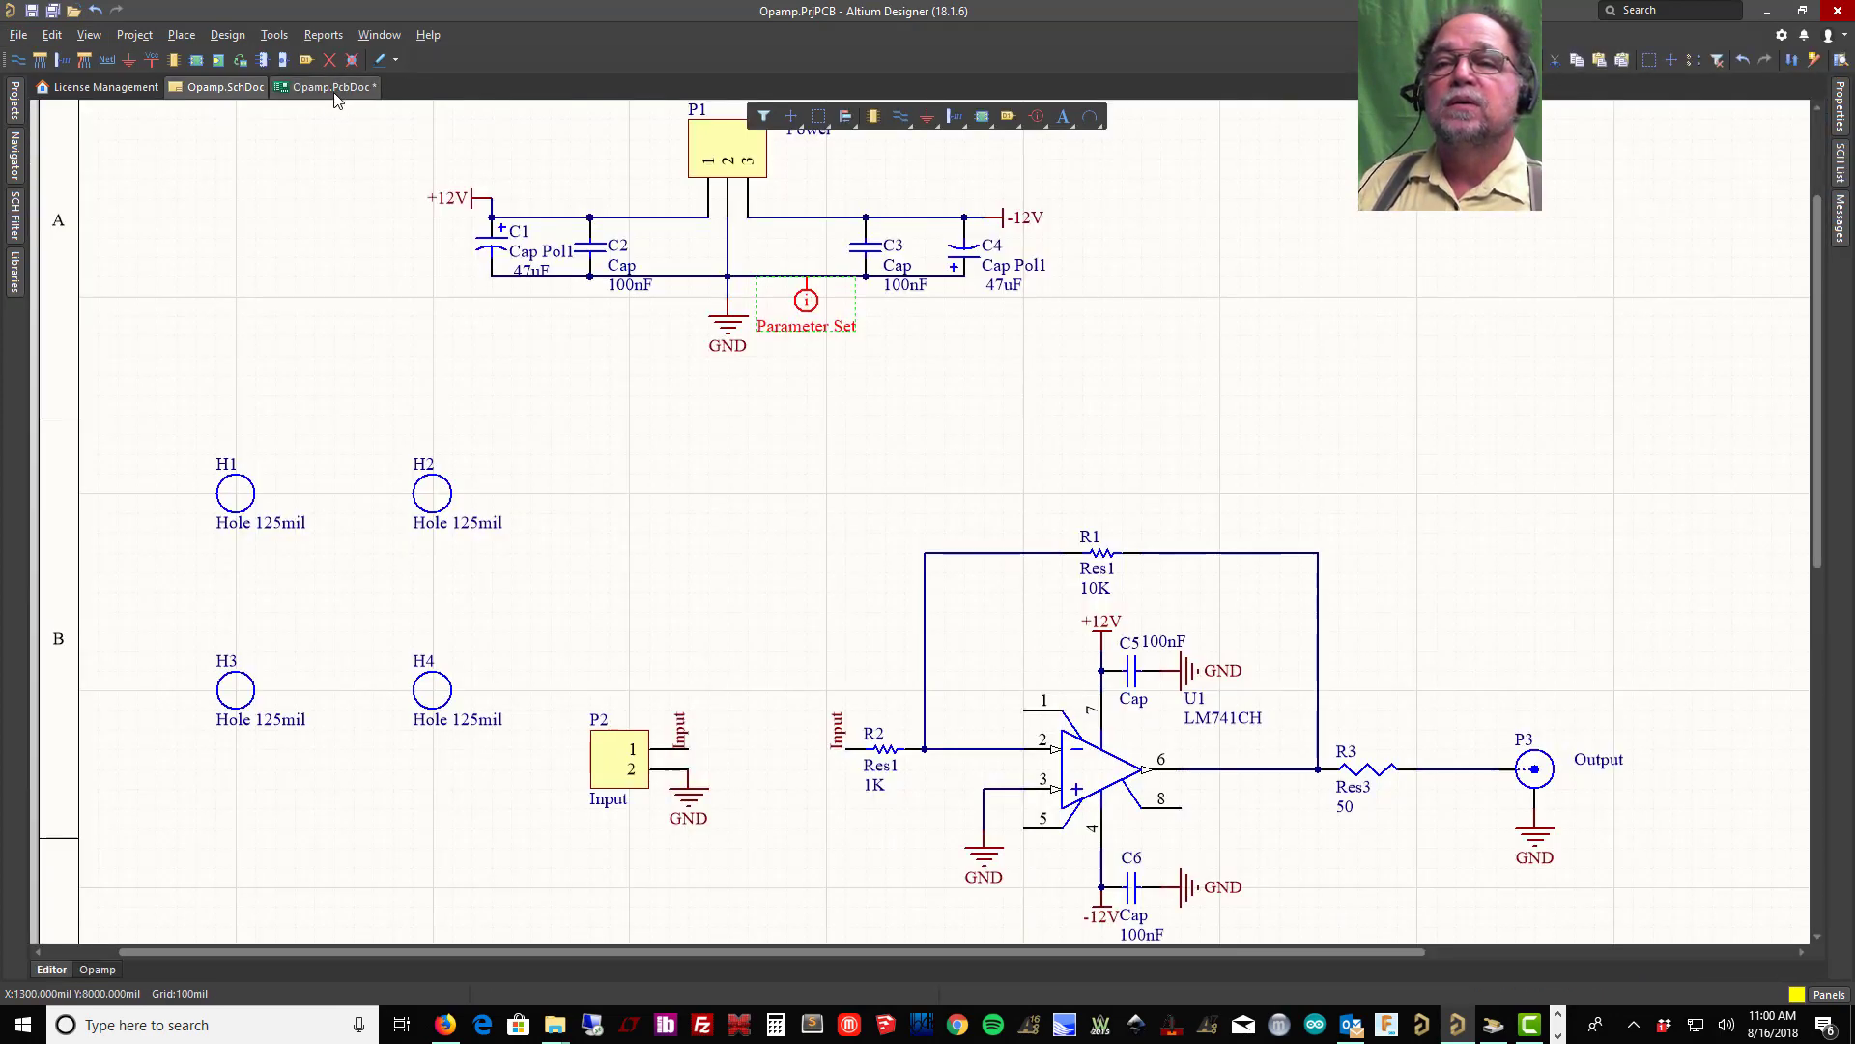
{"action": "left_click", "coordinate": [332, 89]}
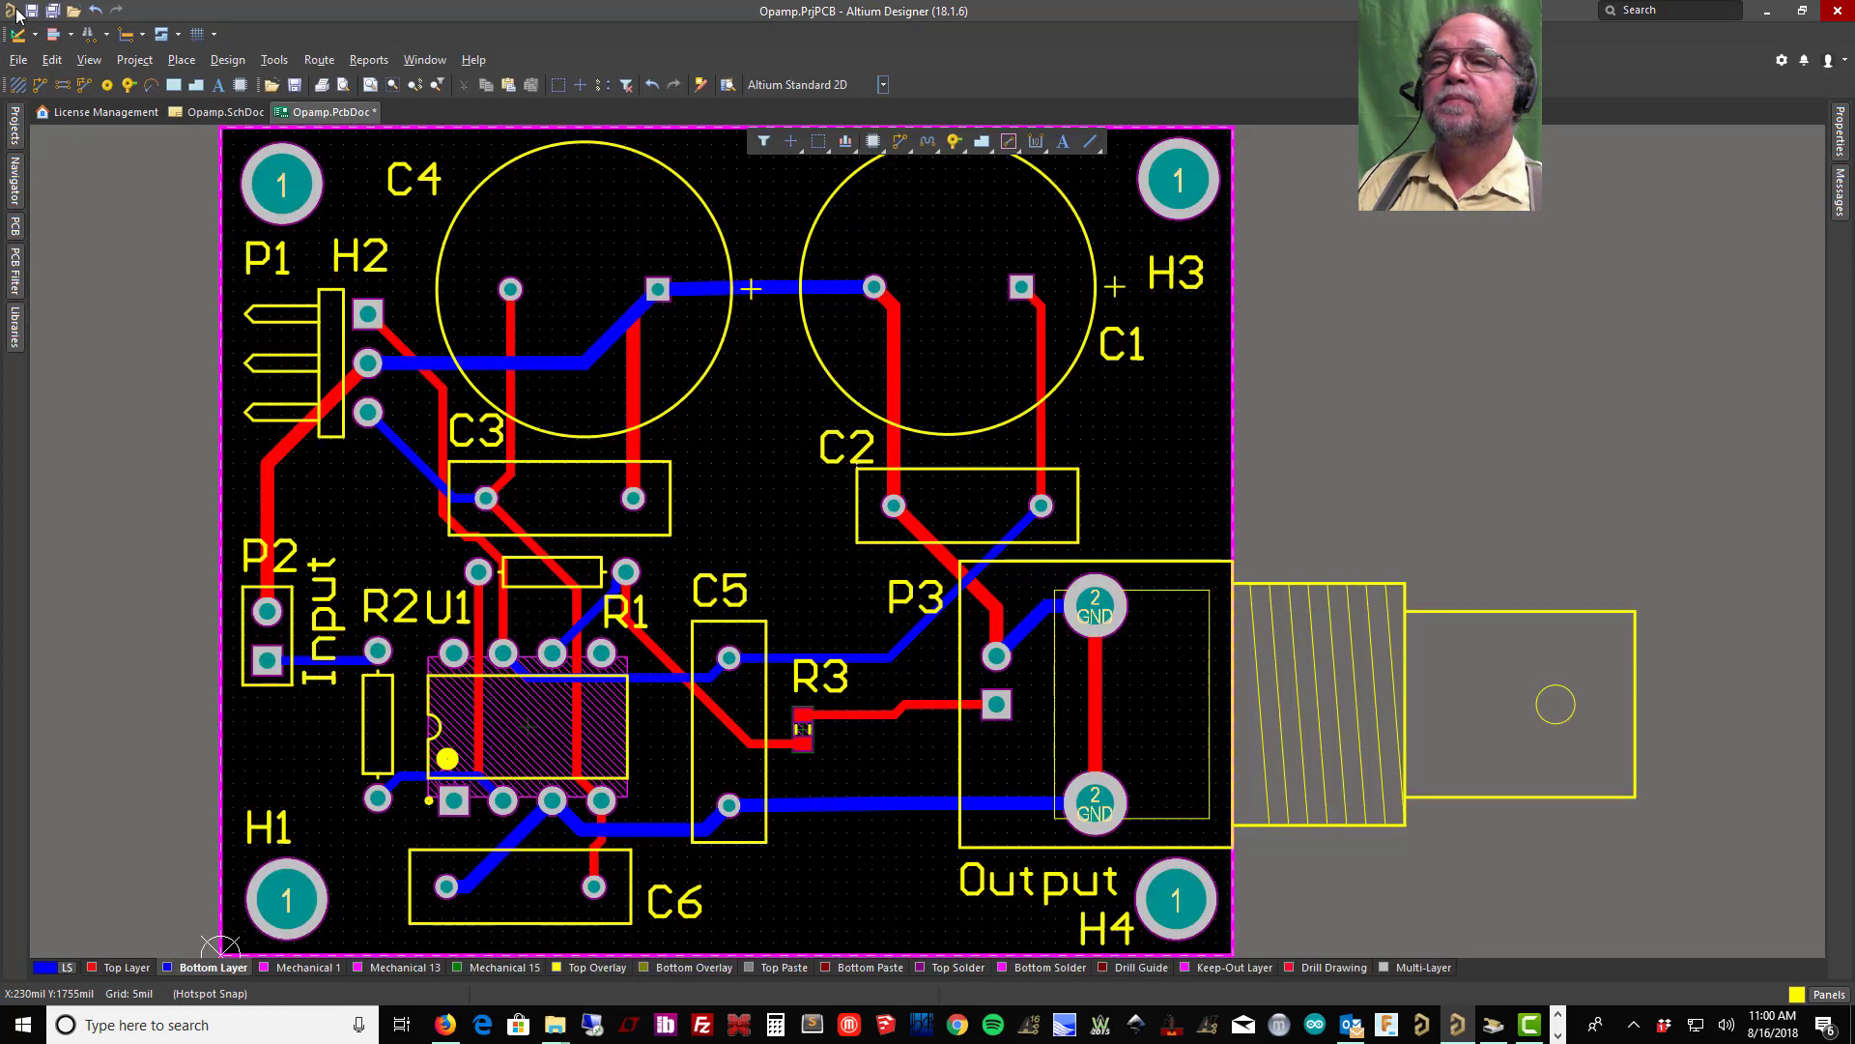
Step: Save all open project documents
{"action": "left_click", "coordinate": [46, 38]}
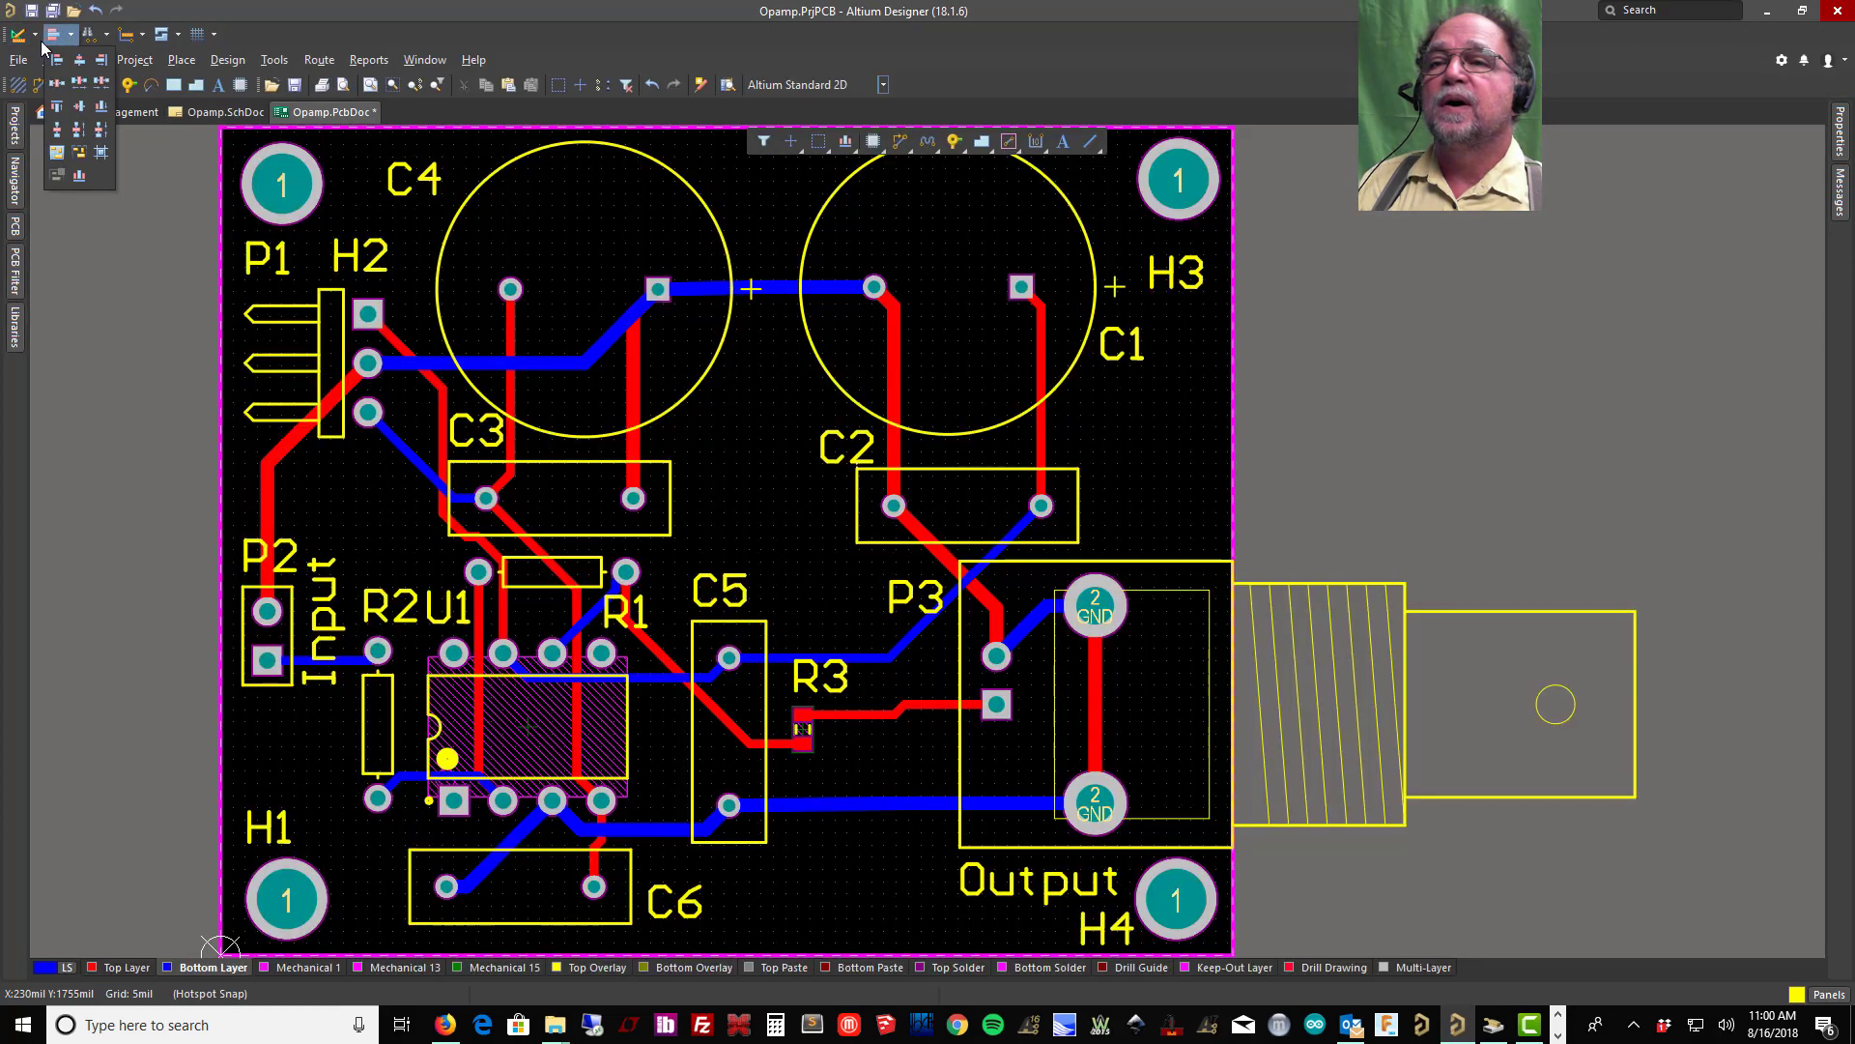
{"action": "left_click", "coordinate": [34, 35]}
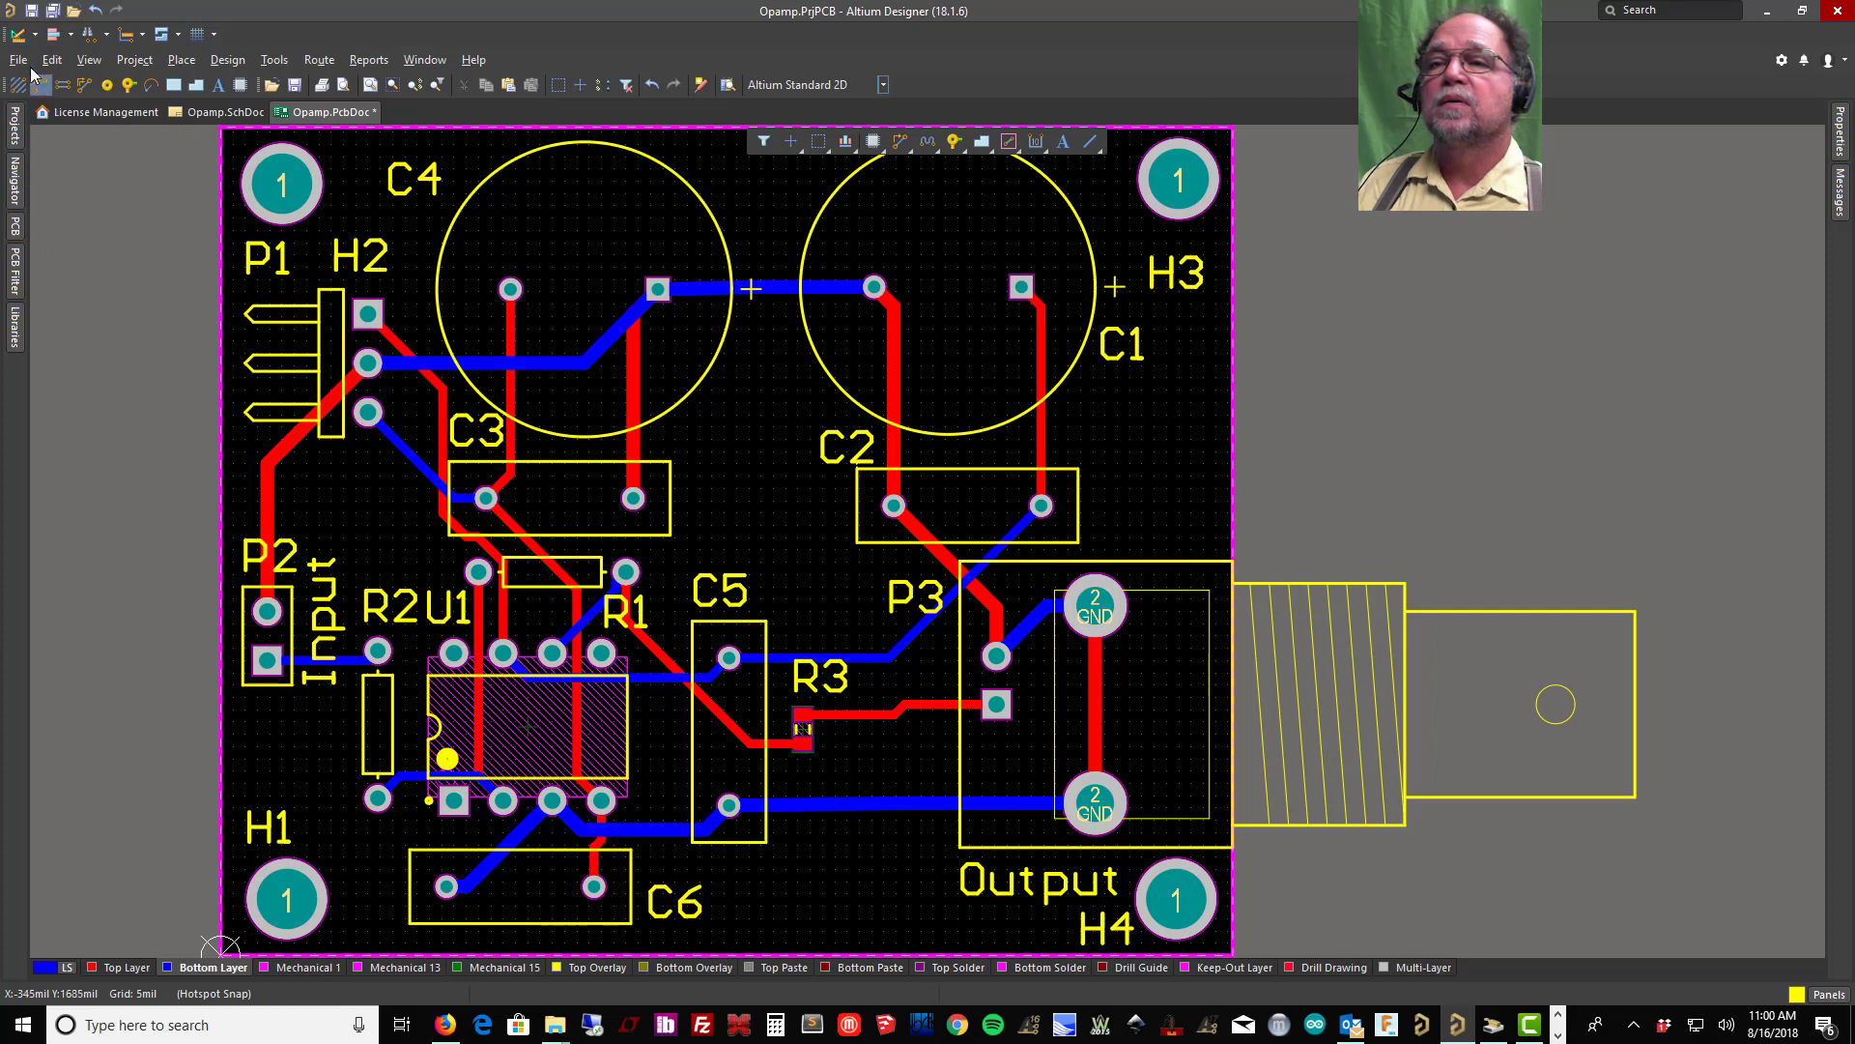
{"action": "left_click", "coordinate": [18, 59]}
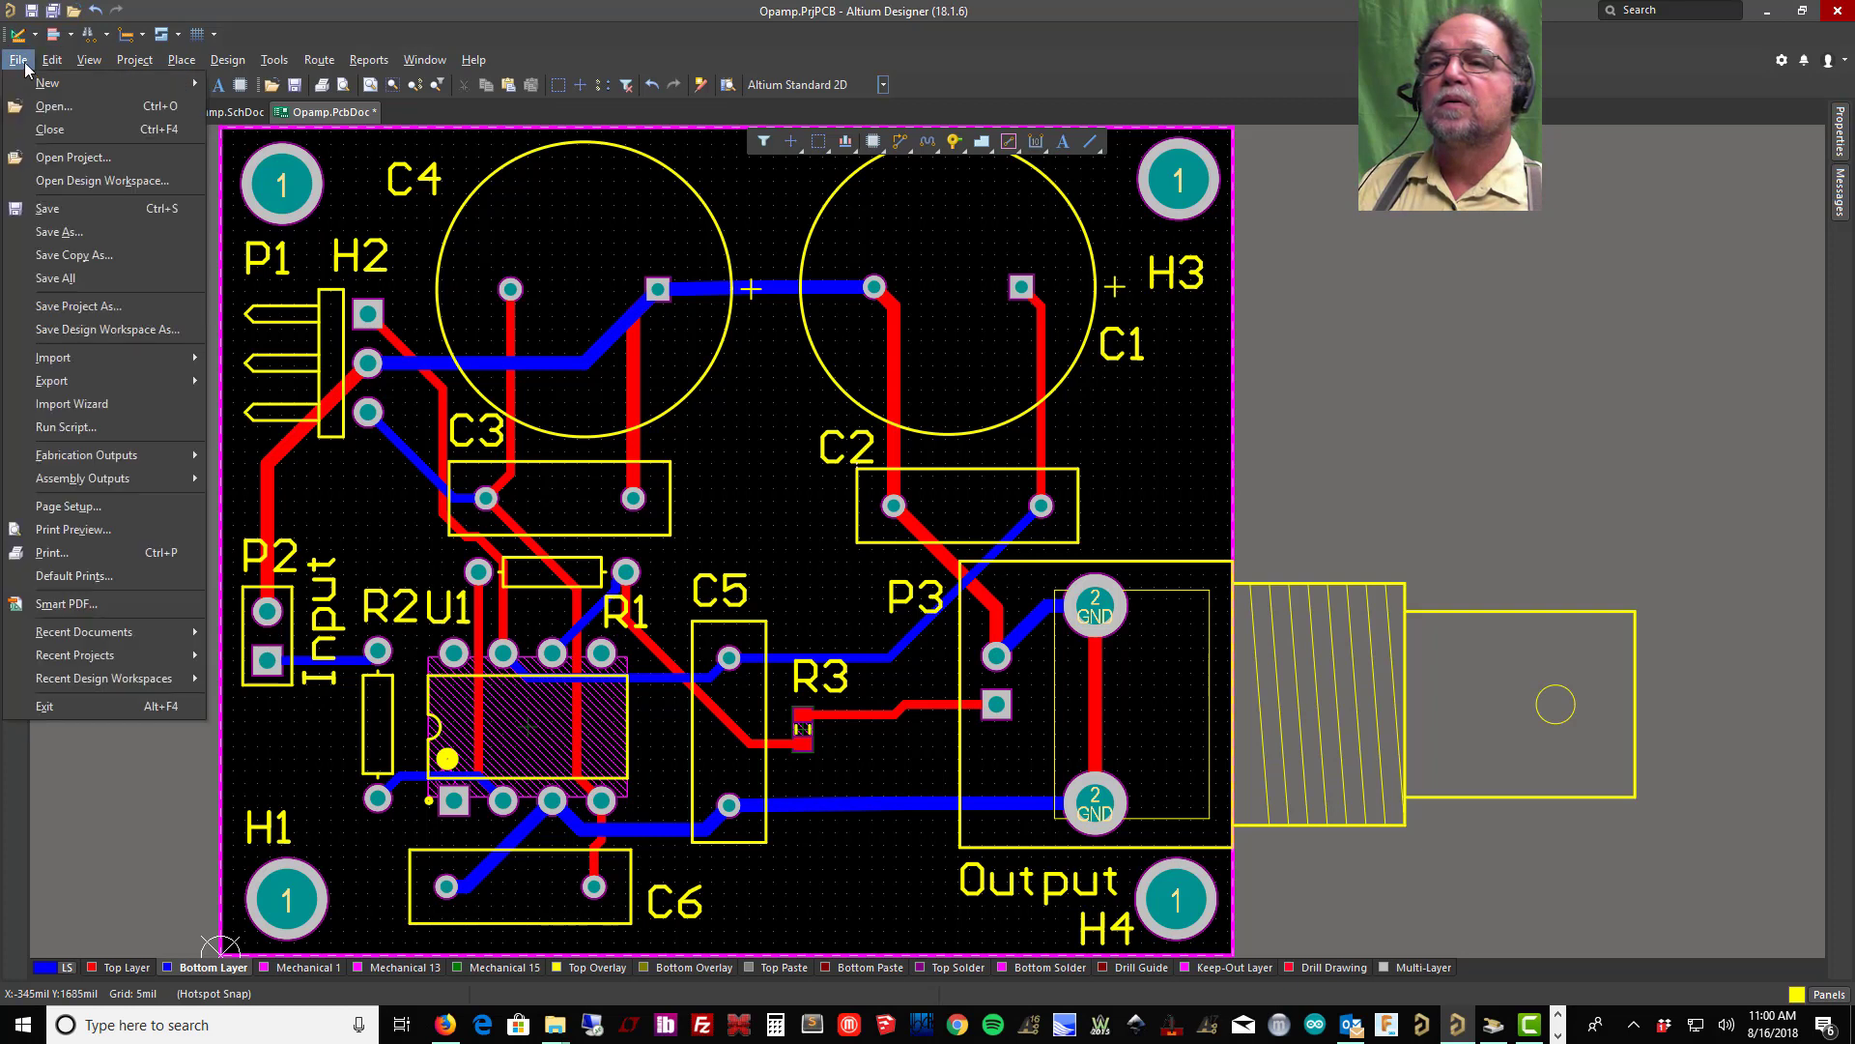
{"action": "left_click", "coordinate": [100, 279]}
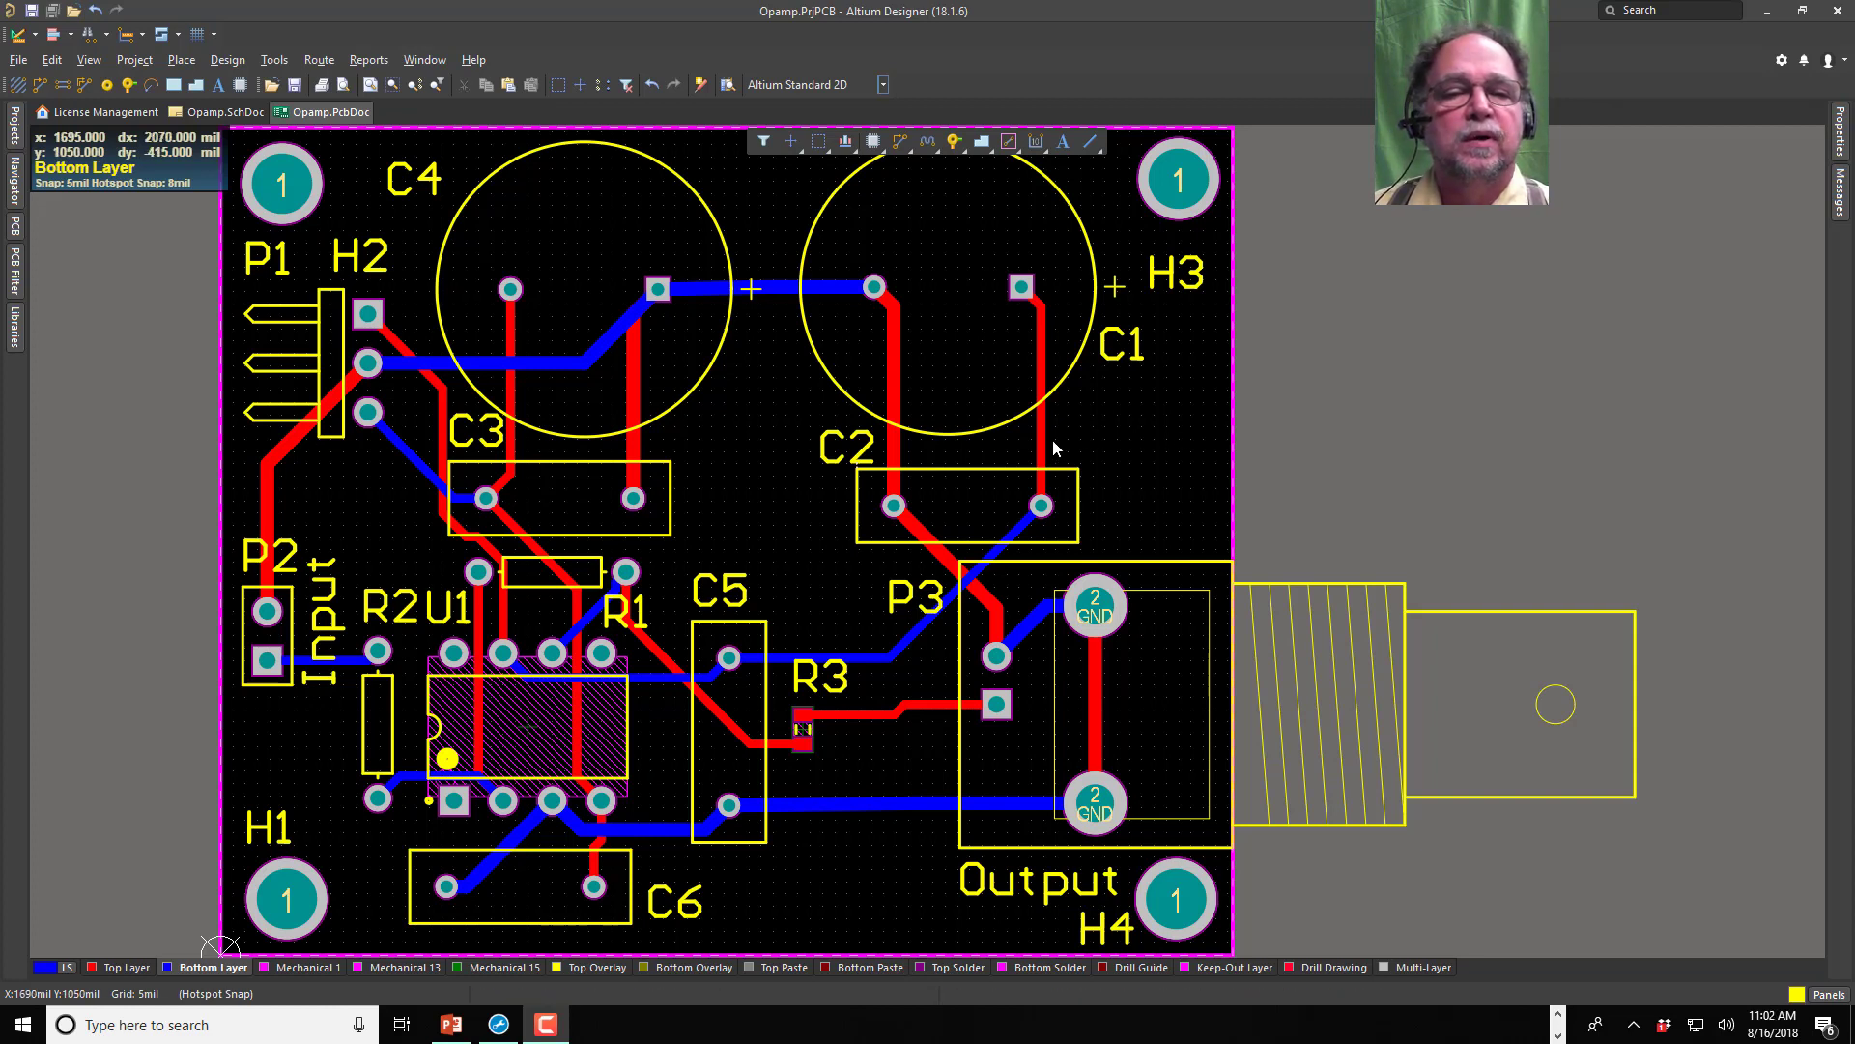
Step: On the Top Layer, shift the vertical +12V track between C1 and C2 outward to X of about 1805 mil
{"action": "left_click", "coordinate": [121, 968]}
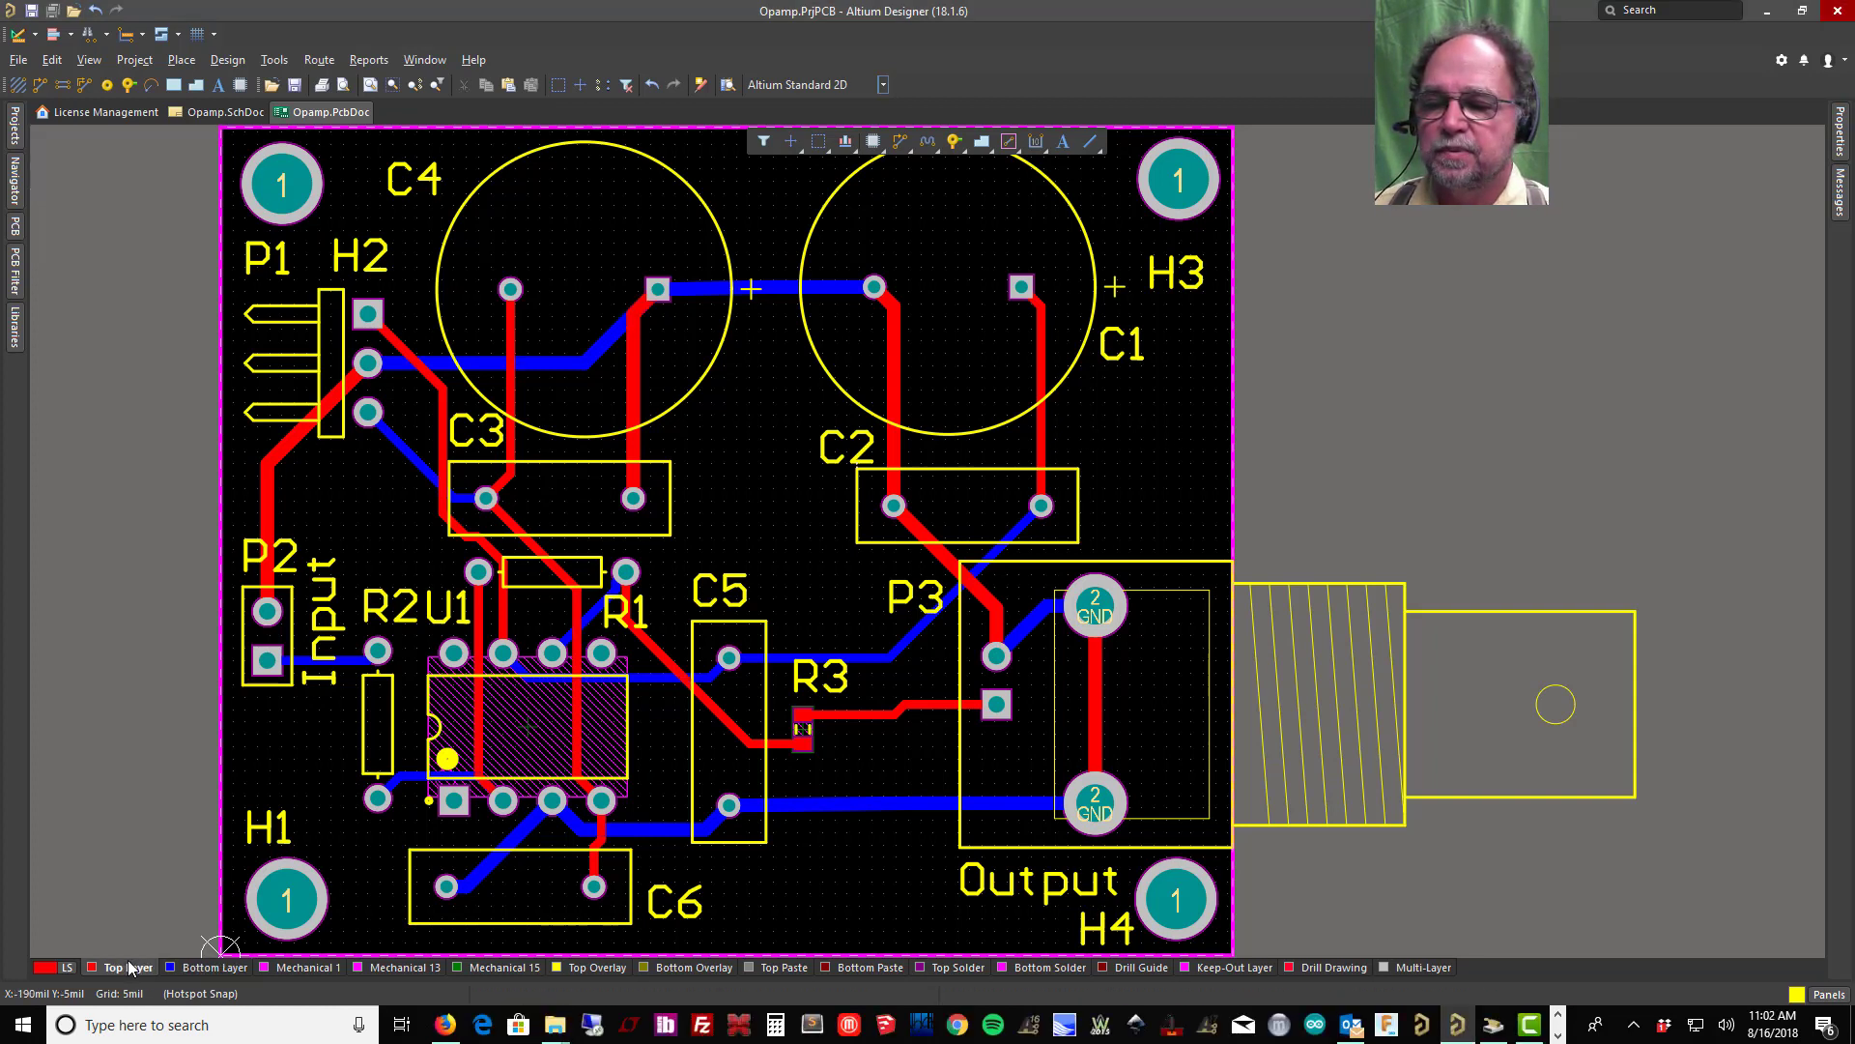
{"action": "left_click", "coordinate": [1034, 430]}
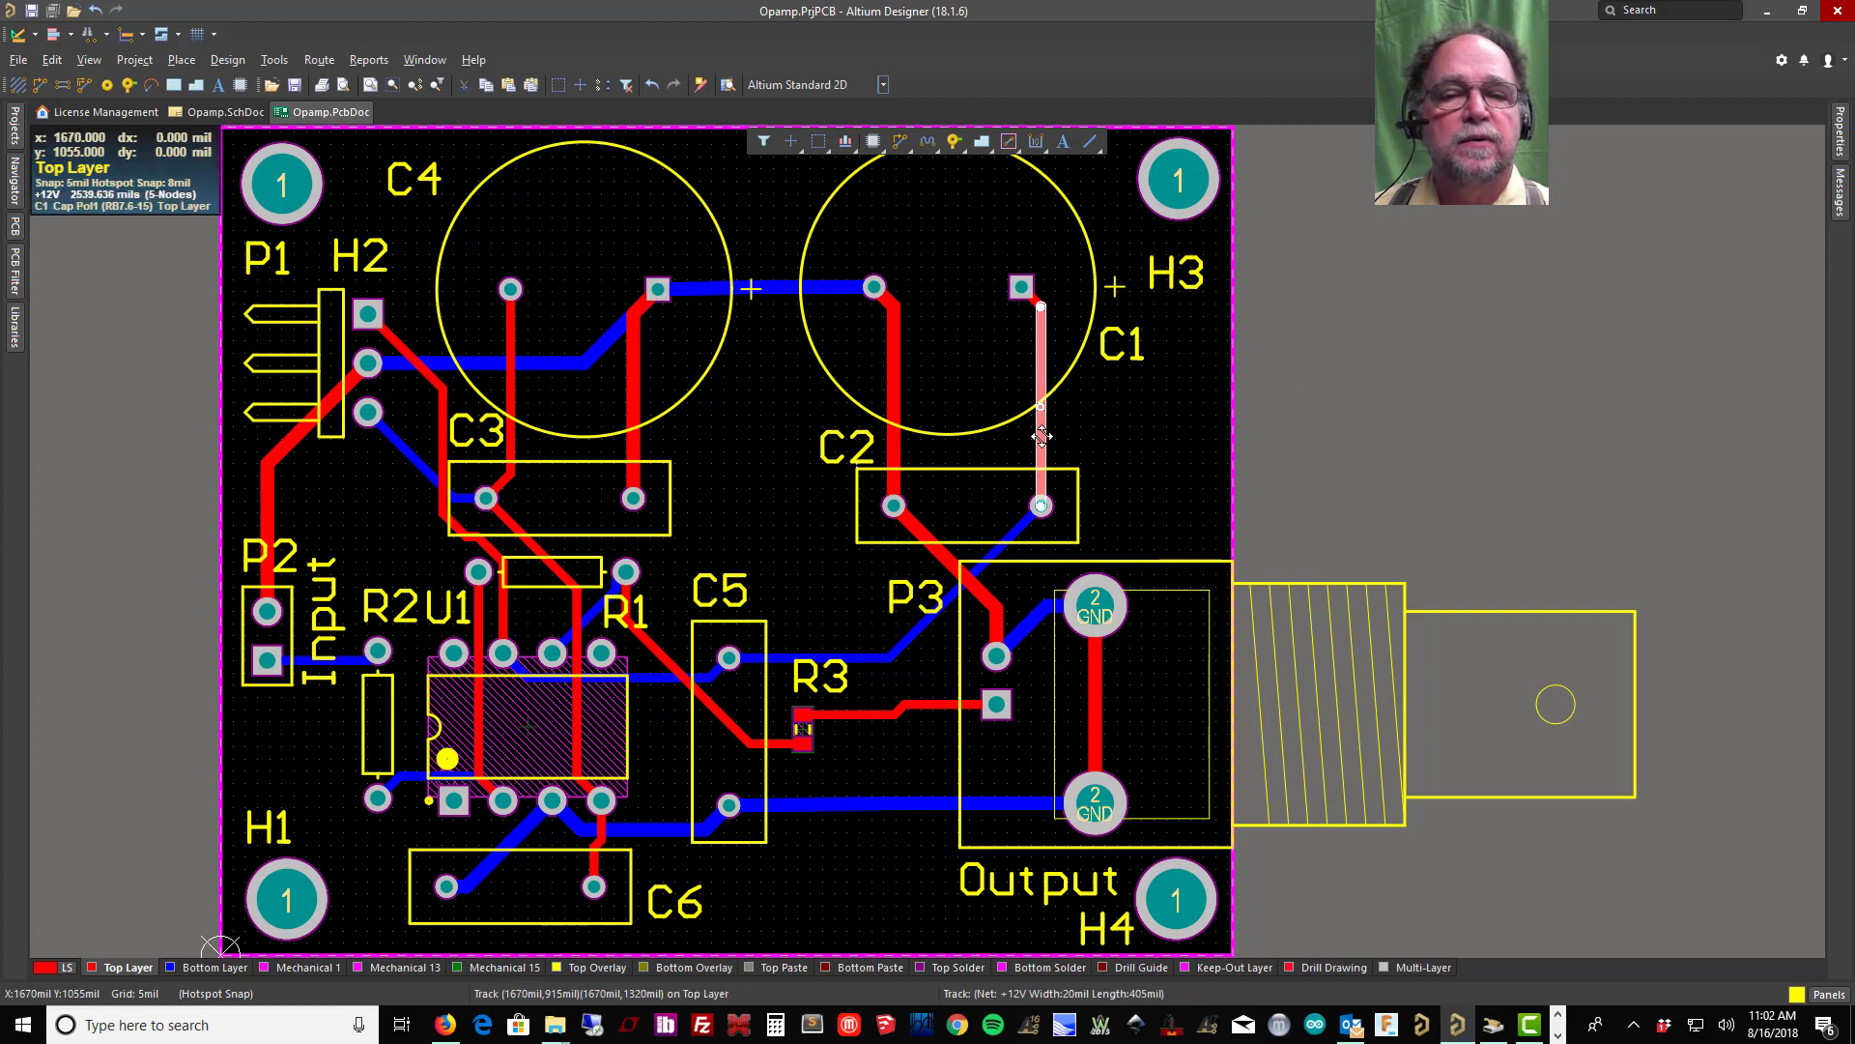
{"action": "left_click_drag", "start_coordinate": [1041, 434], "coordinate": [1109, 427]}
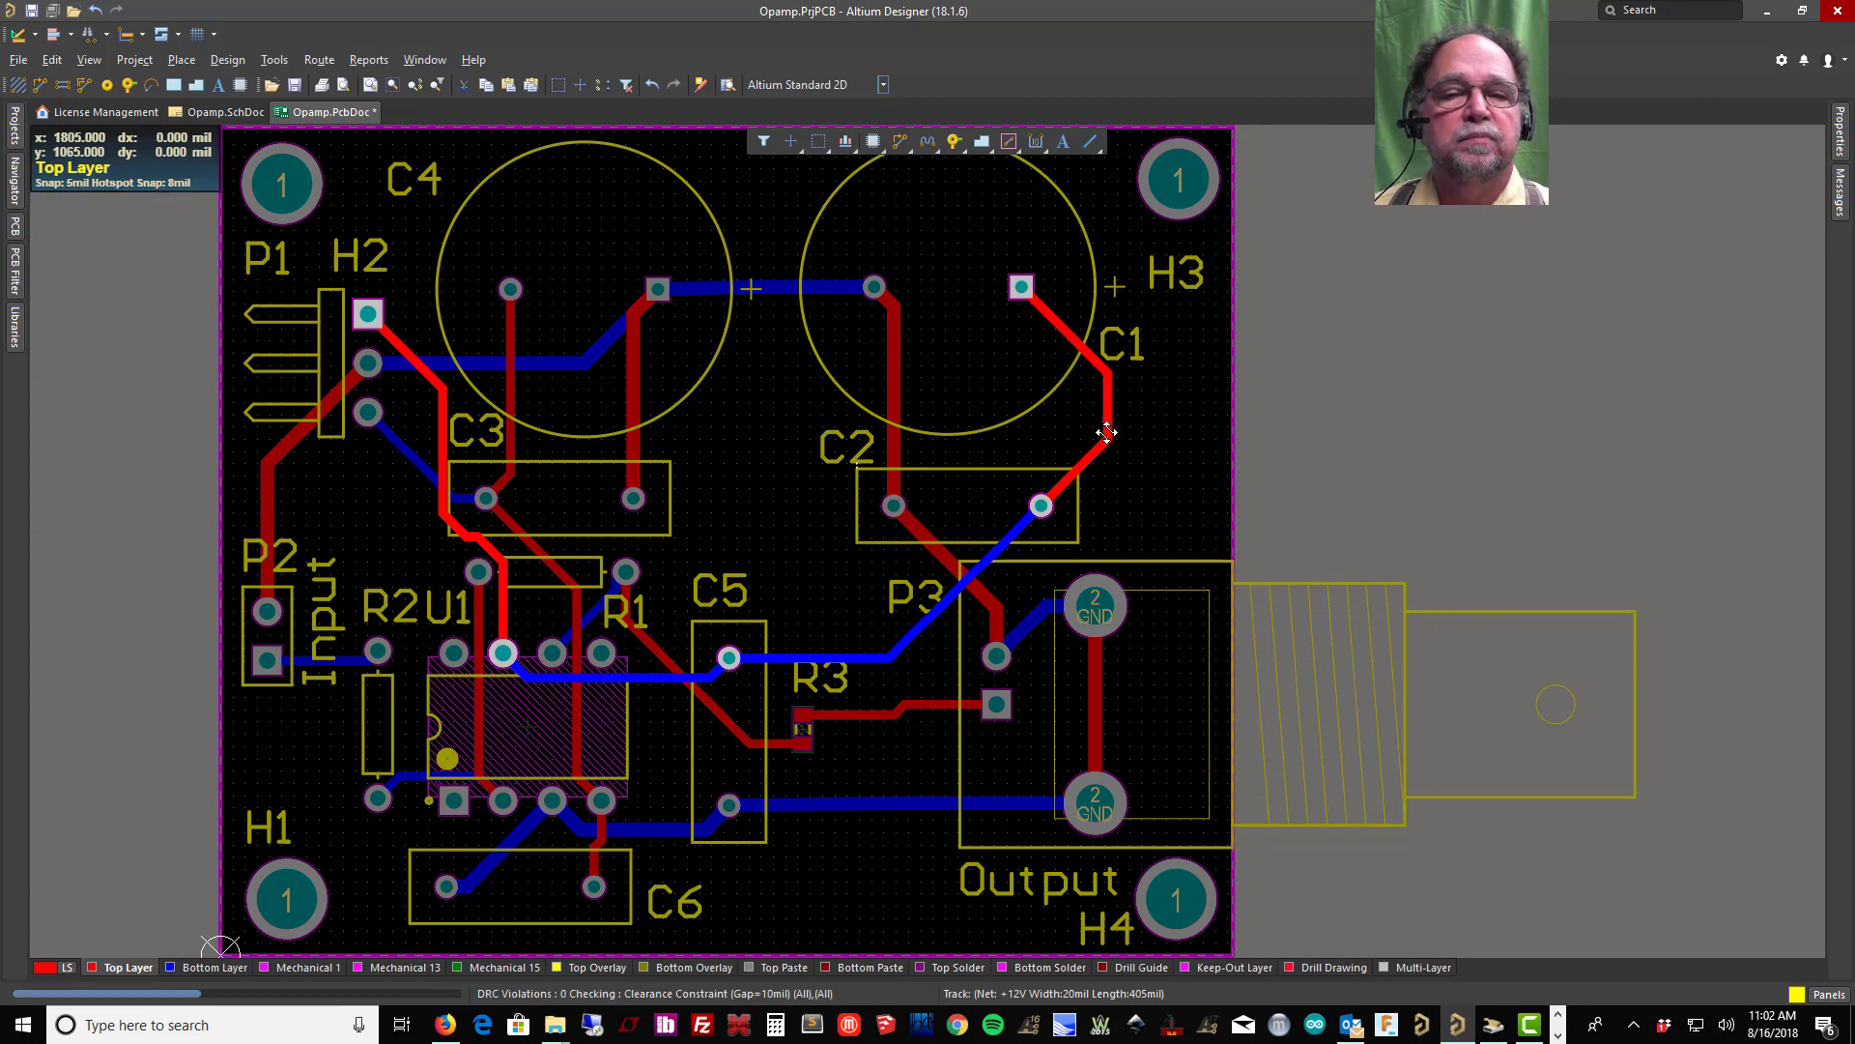
{"action": "left_click", "coordinate": [1244, 564]}
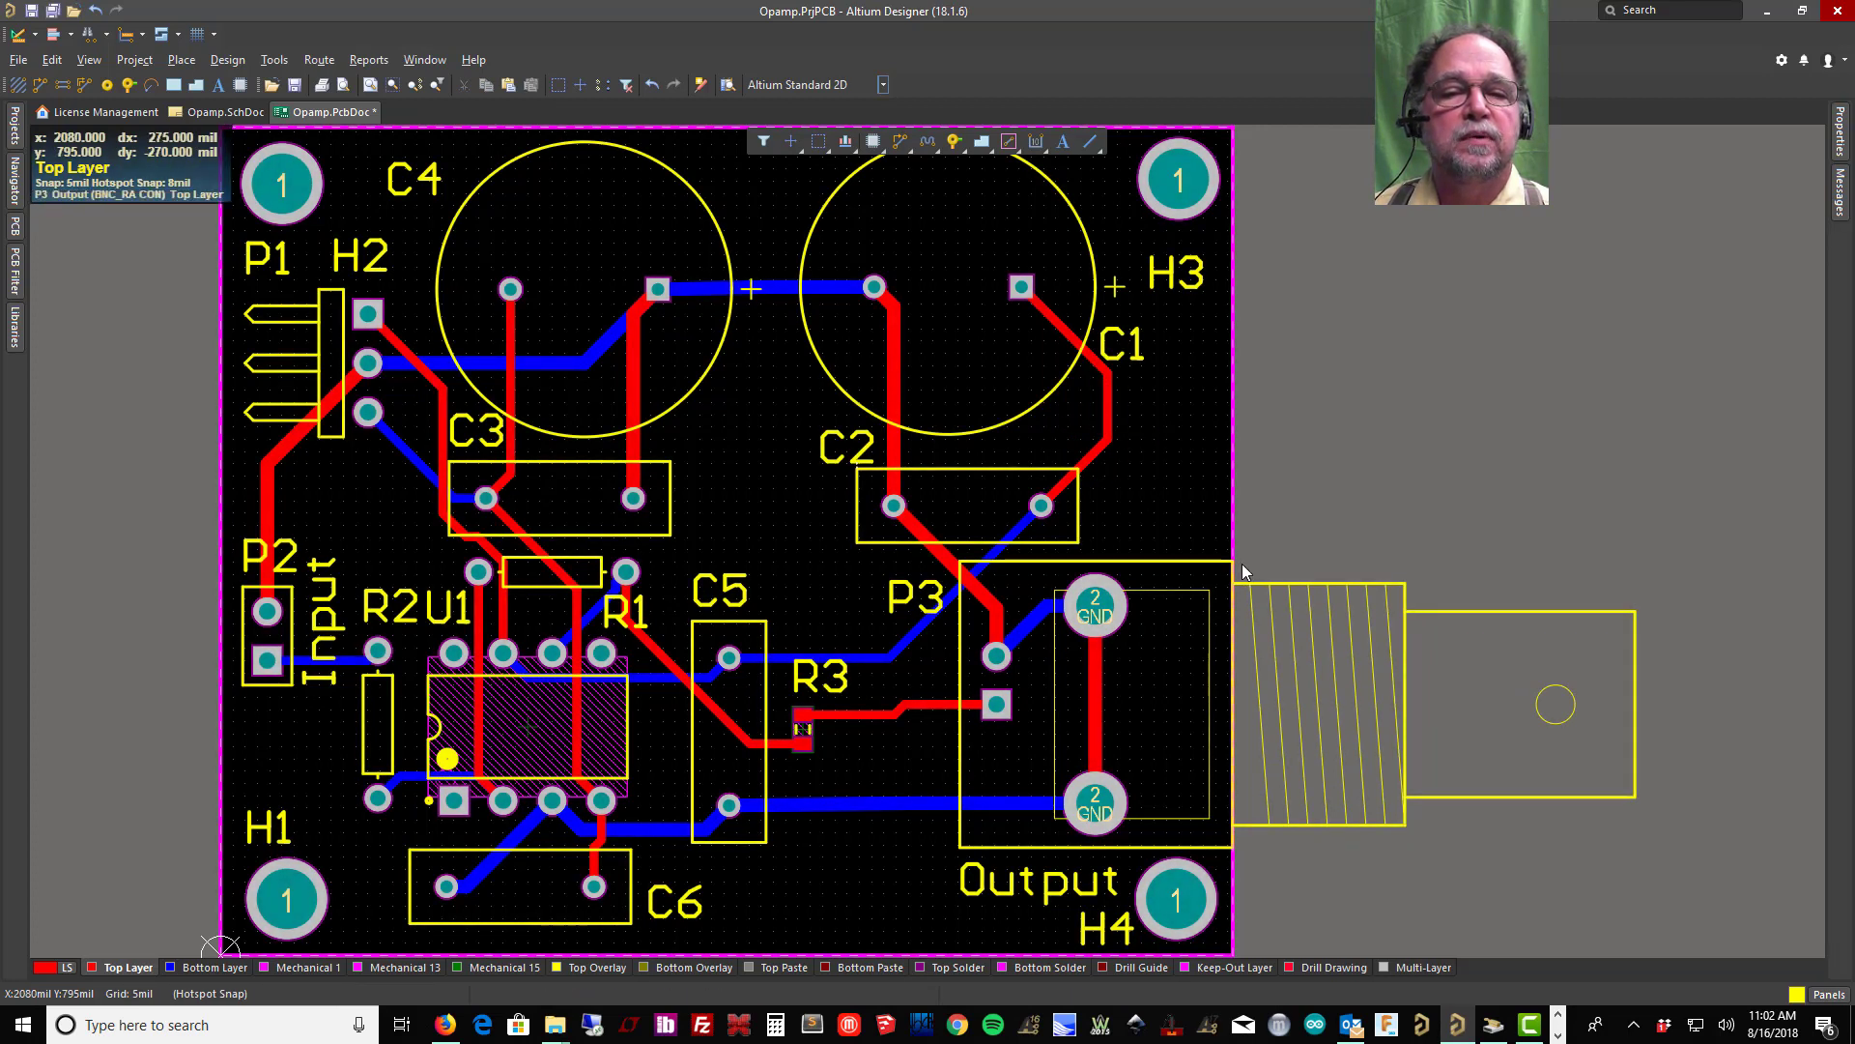
Step: Move the diagonal +12V track segment beside C2's +12V pad to the Bottom Layer
{"action": "left_click", "coordinate": [1080, 466]}
{"action": "double_click", "coordinate": [1084, 458]}
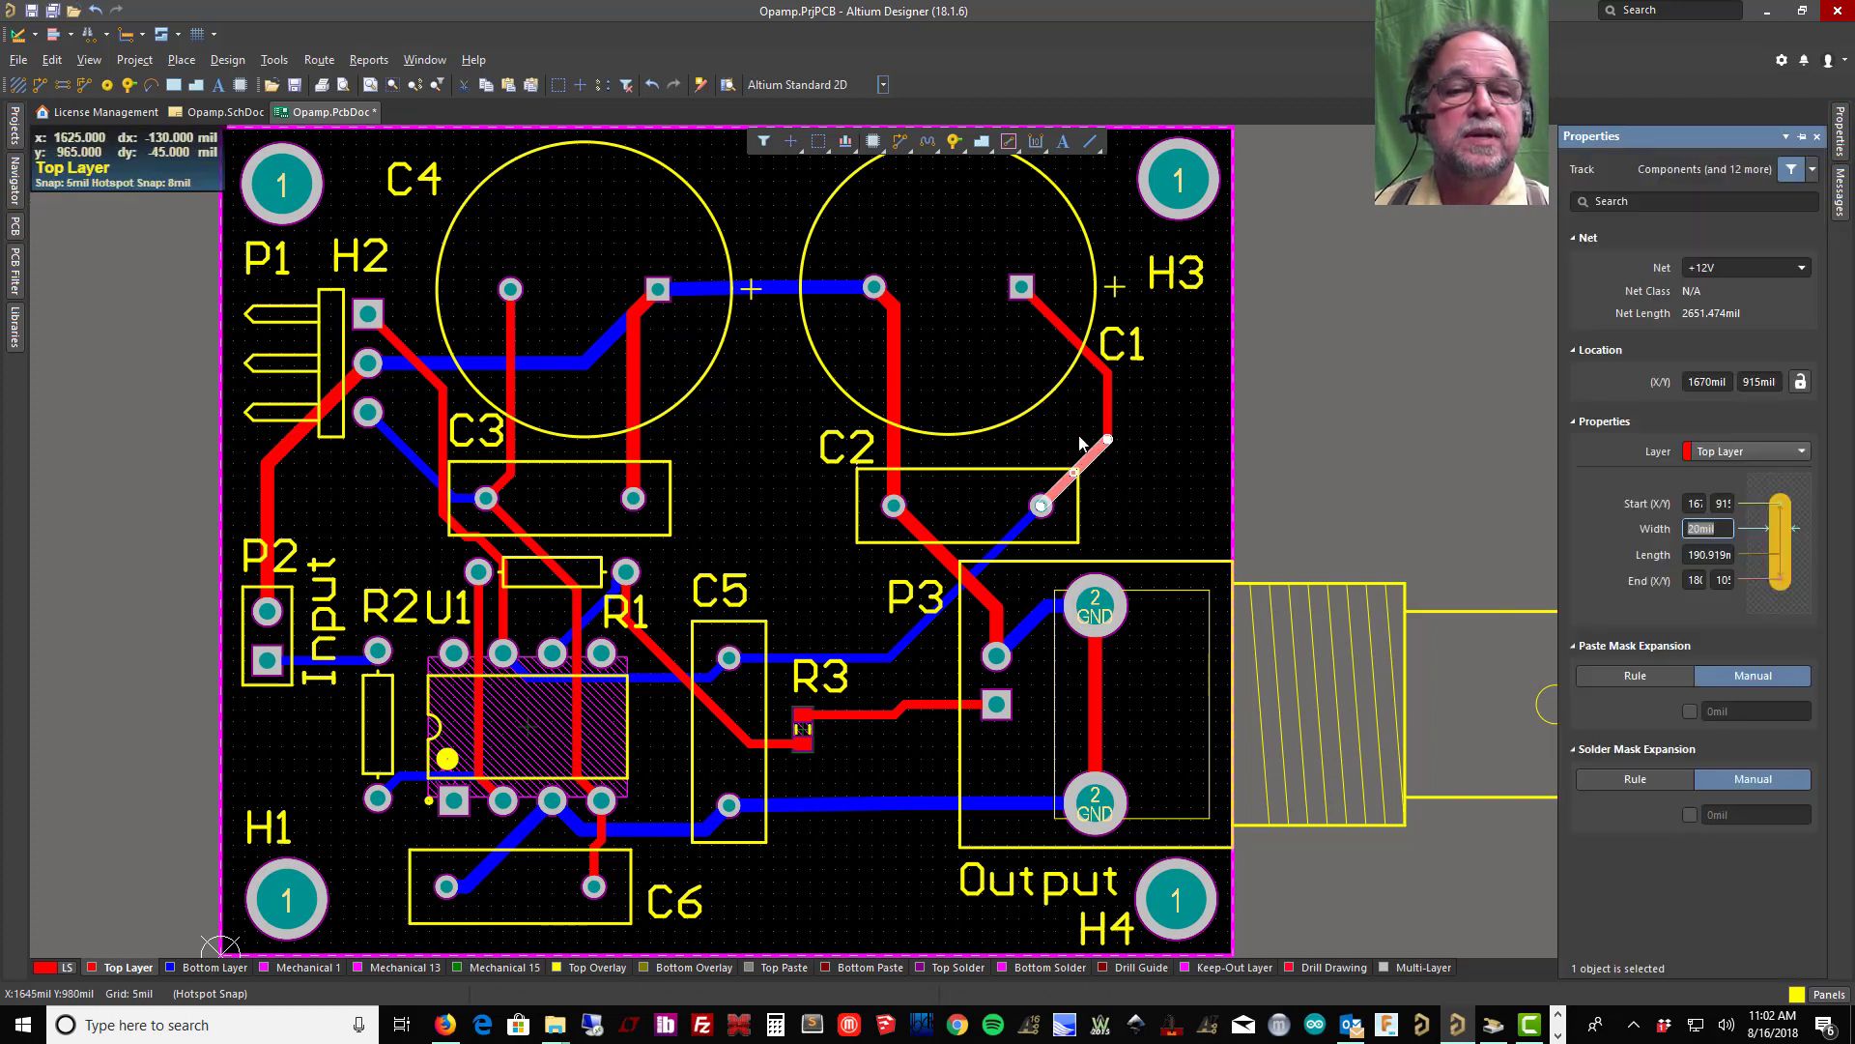
{"action": "left_click", "coordinate": [1803, 451]}
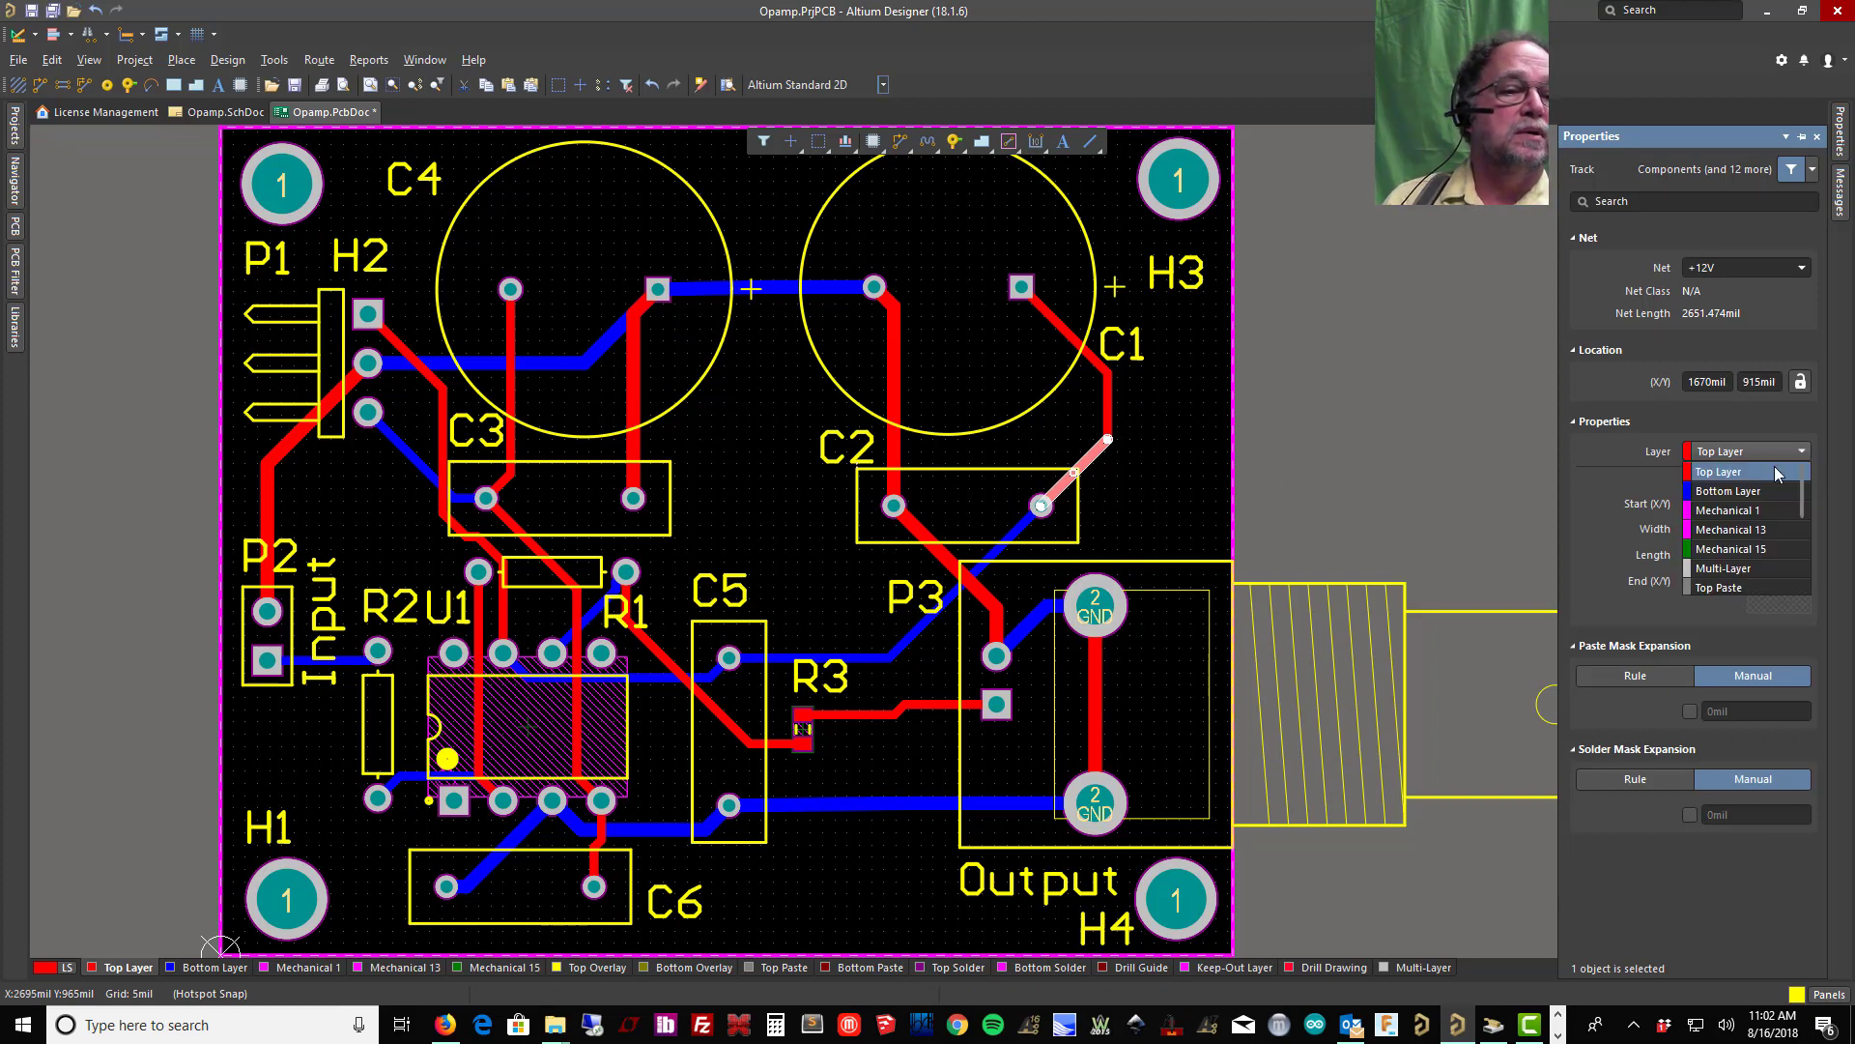
{"action": "left_click", "coordinate": [1760, 491]}
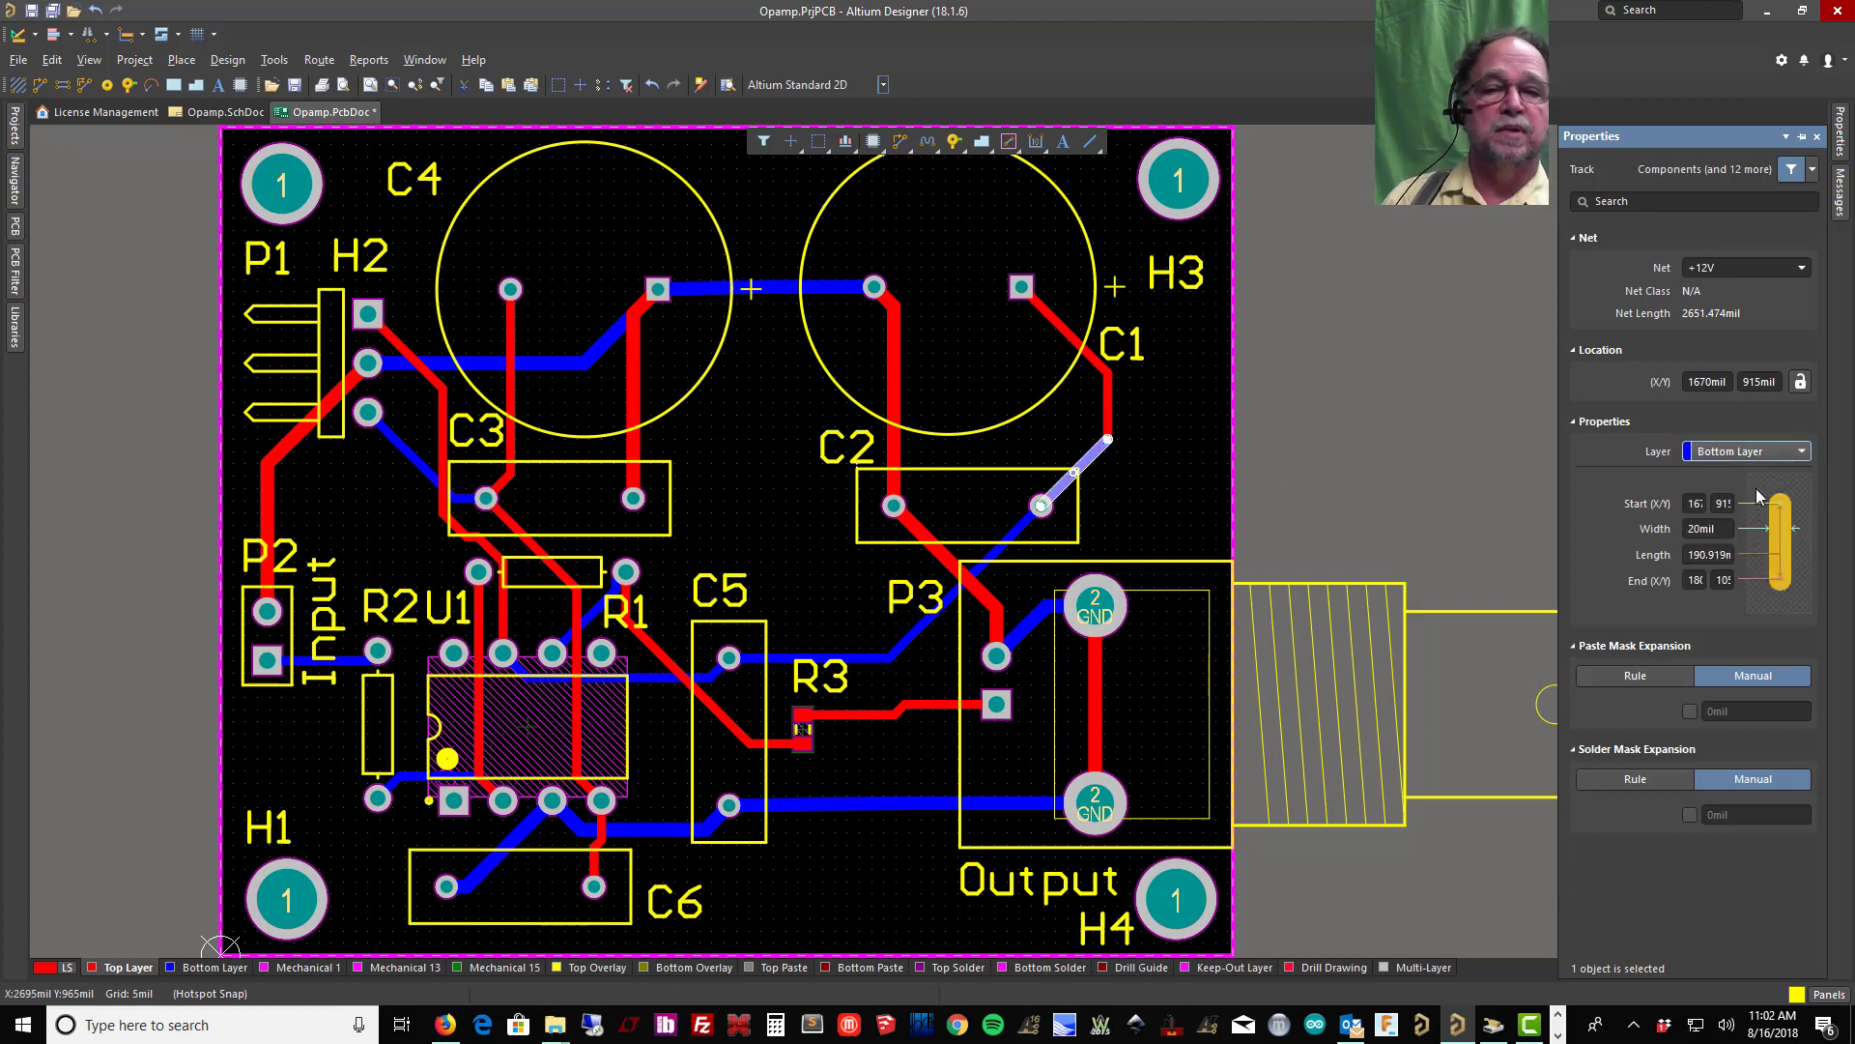
{"action": "left_click", "coordinate": [1185, 465]}
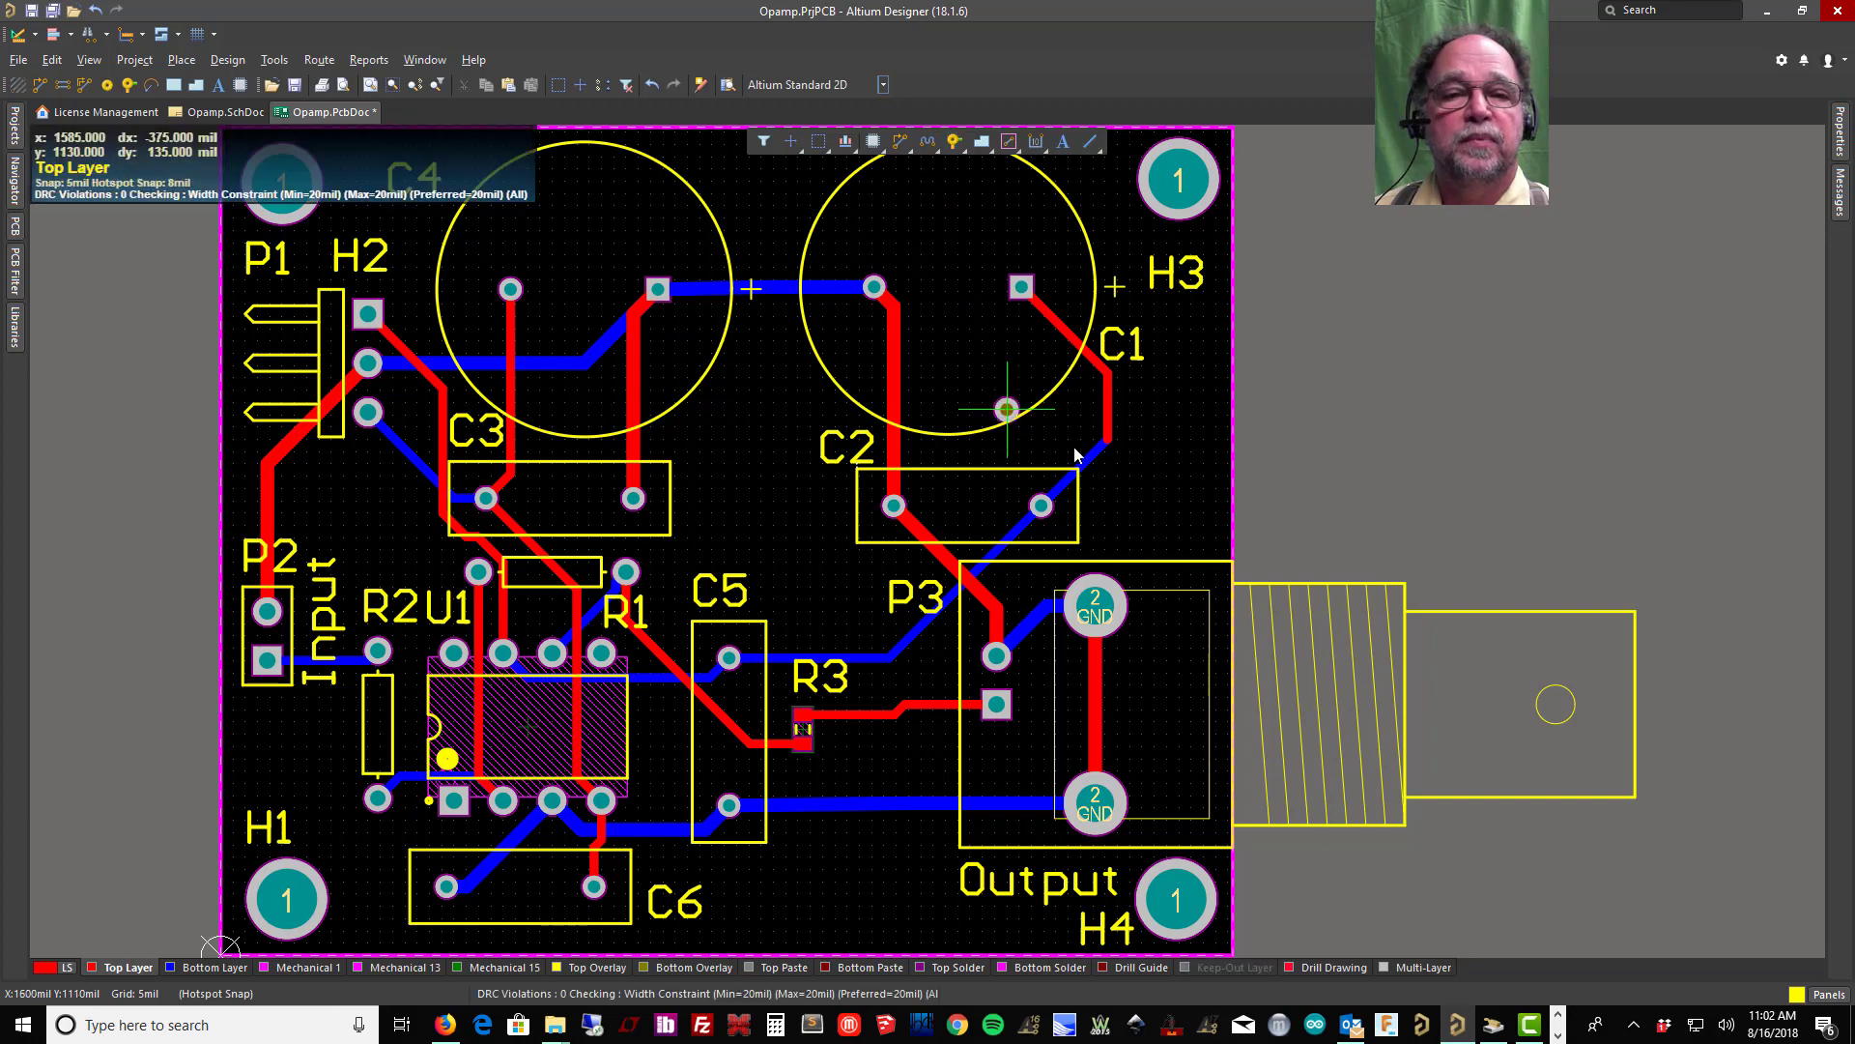
Step: Start placing a via and assign it to the +12V net
{"action": "scroll", "coordinate": [1048, 292], "scroll_direction": "up", "scroll_amount": 2, "text": "ctrl"}
{"action": "left_click", "coordinate": [953, 142]}
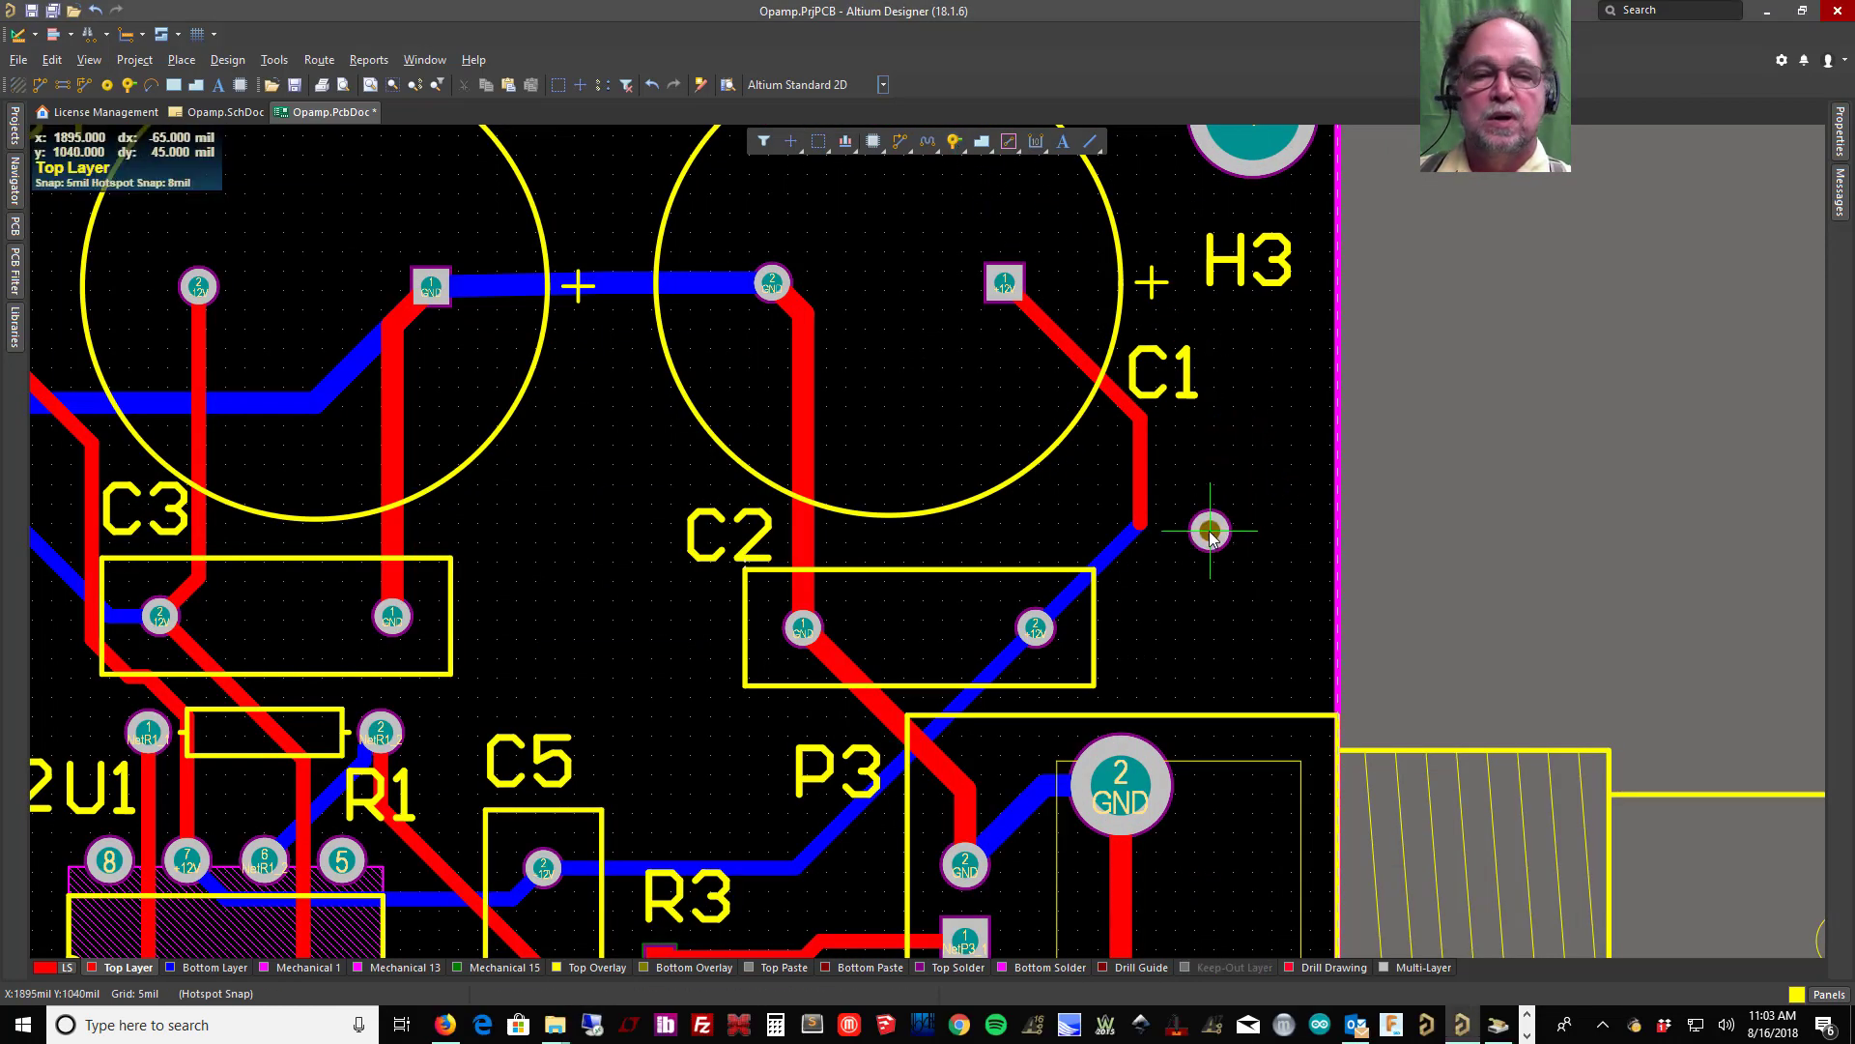
{"action": "key", "text": "Tab"}
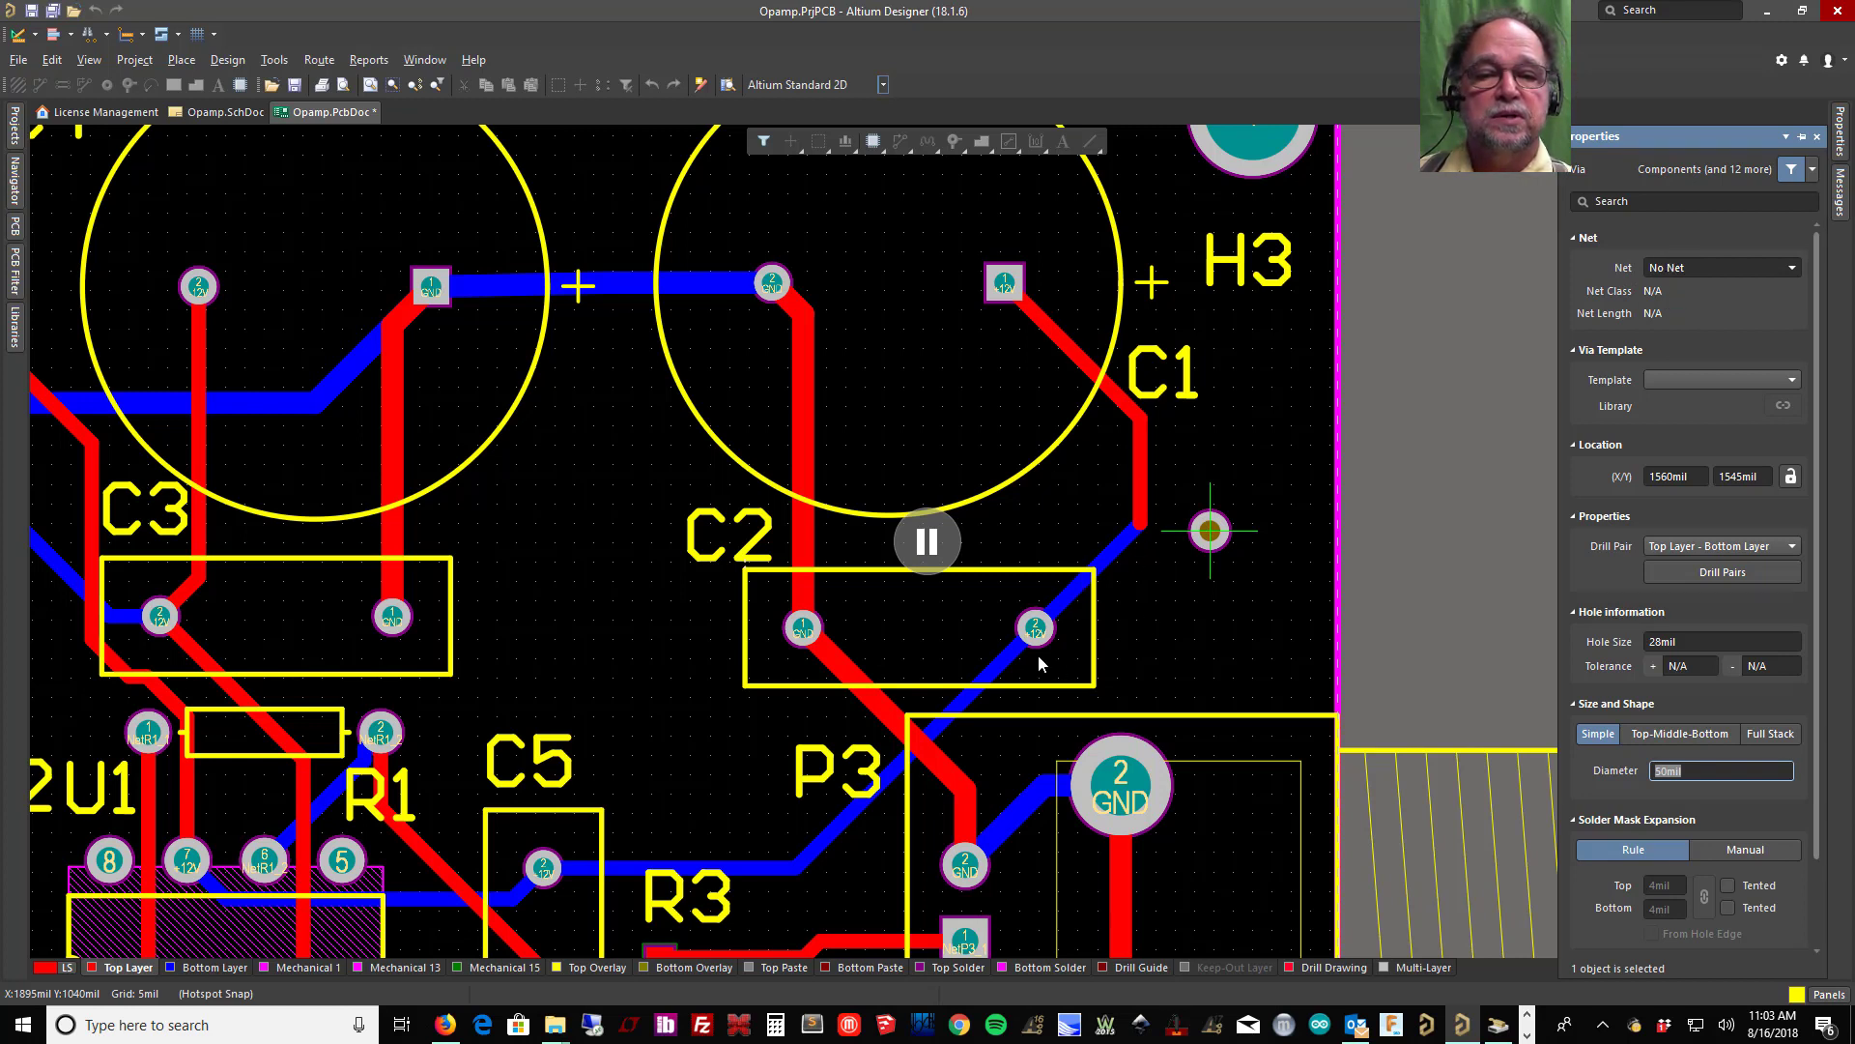
{"action": "left_click", "coordinate": [1792, 270]}
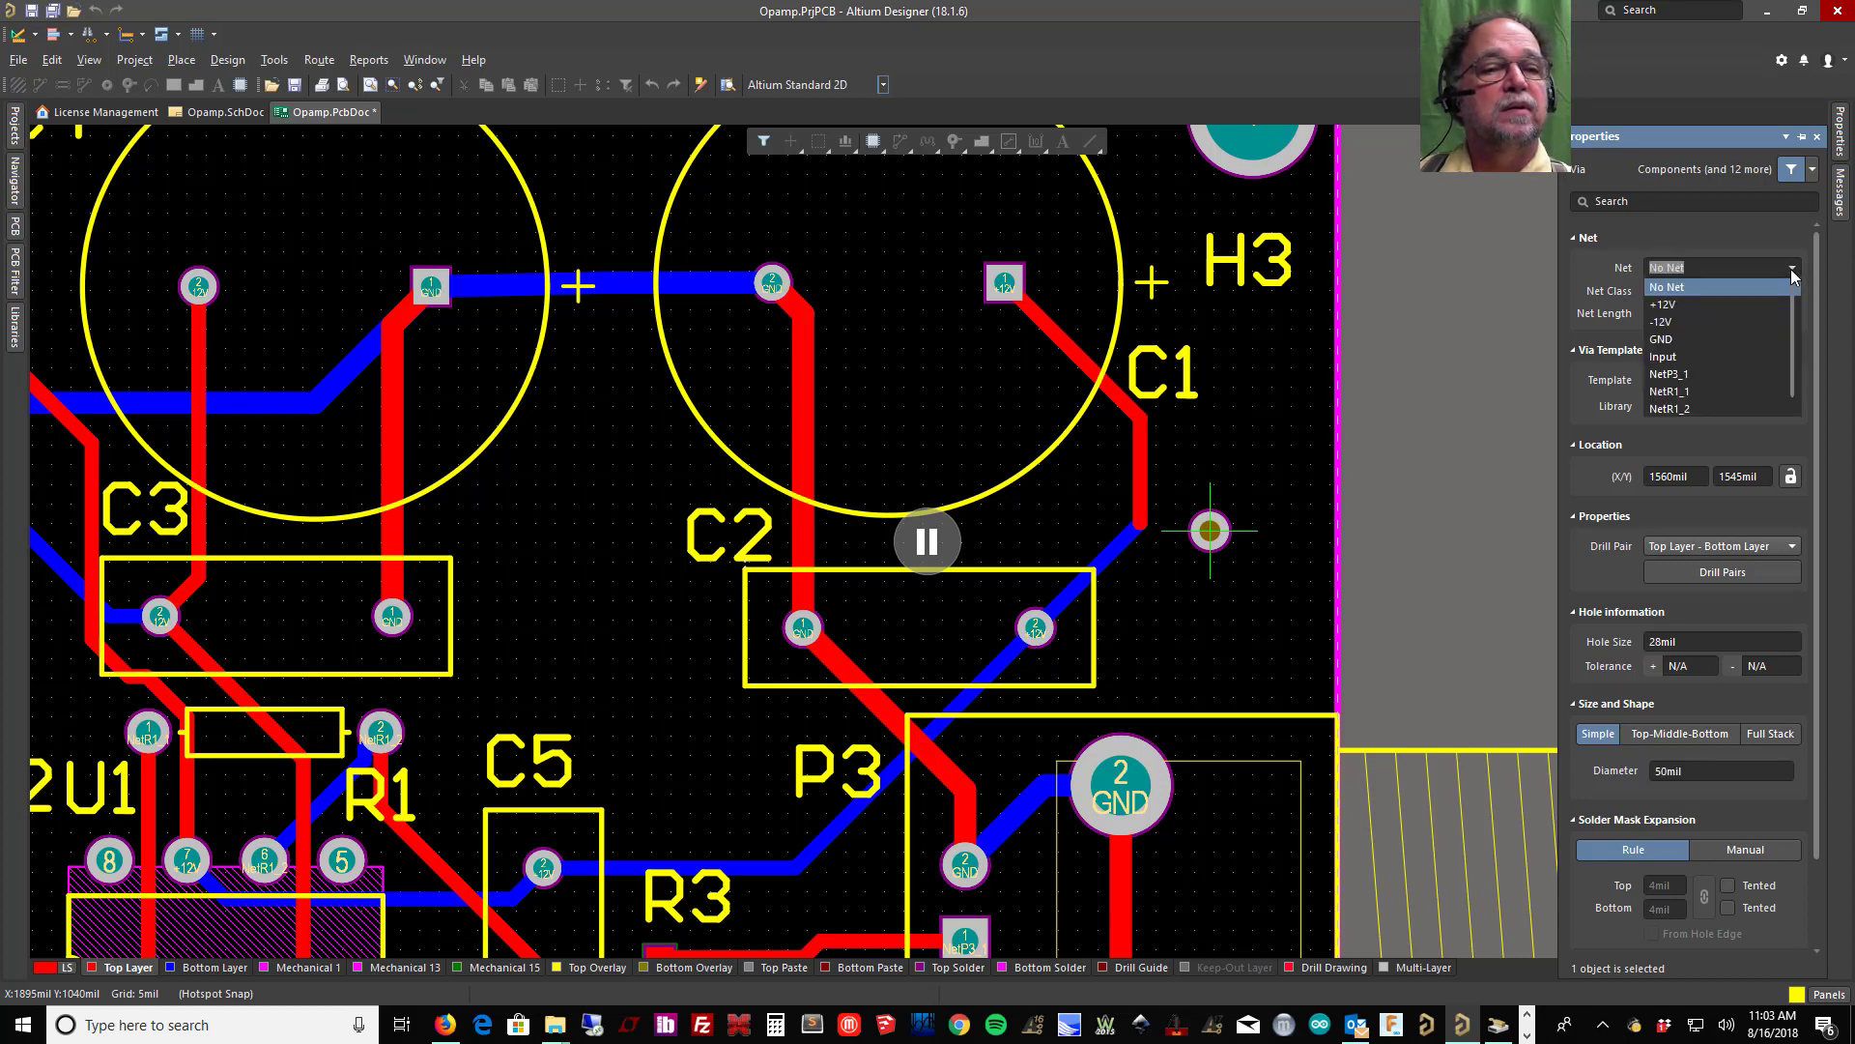
{"action": "left_click", "coordinate": [1660, 307]}
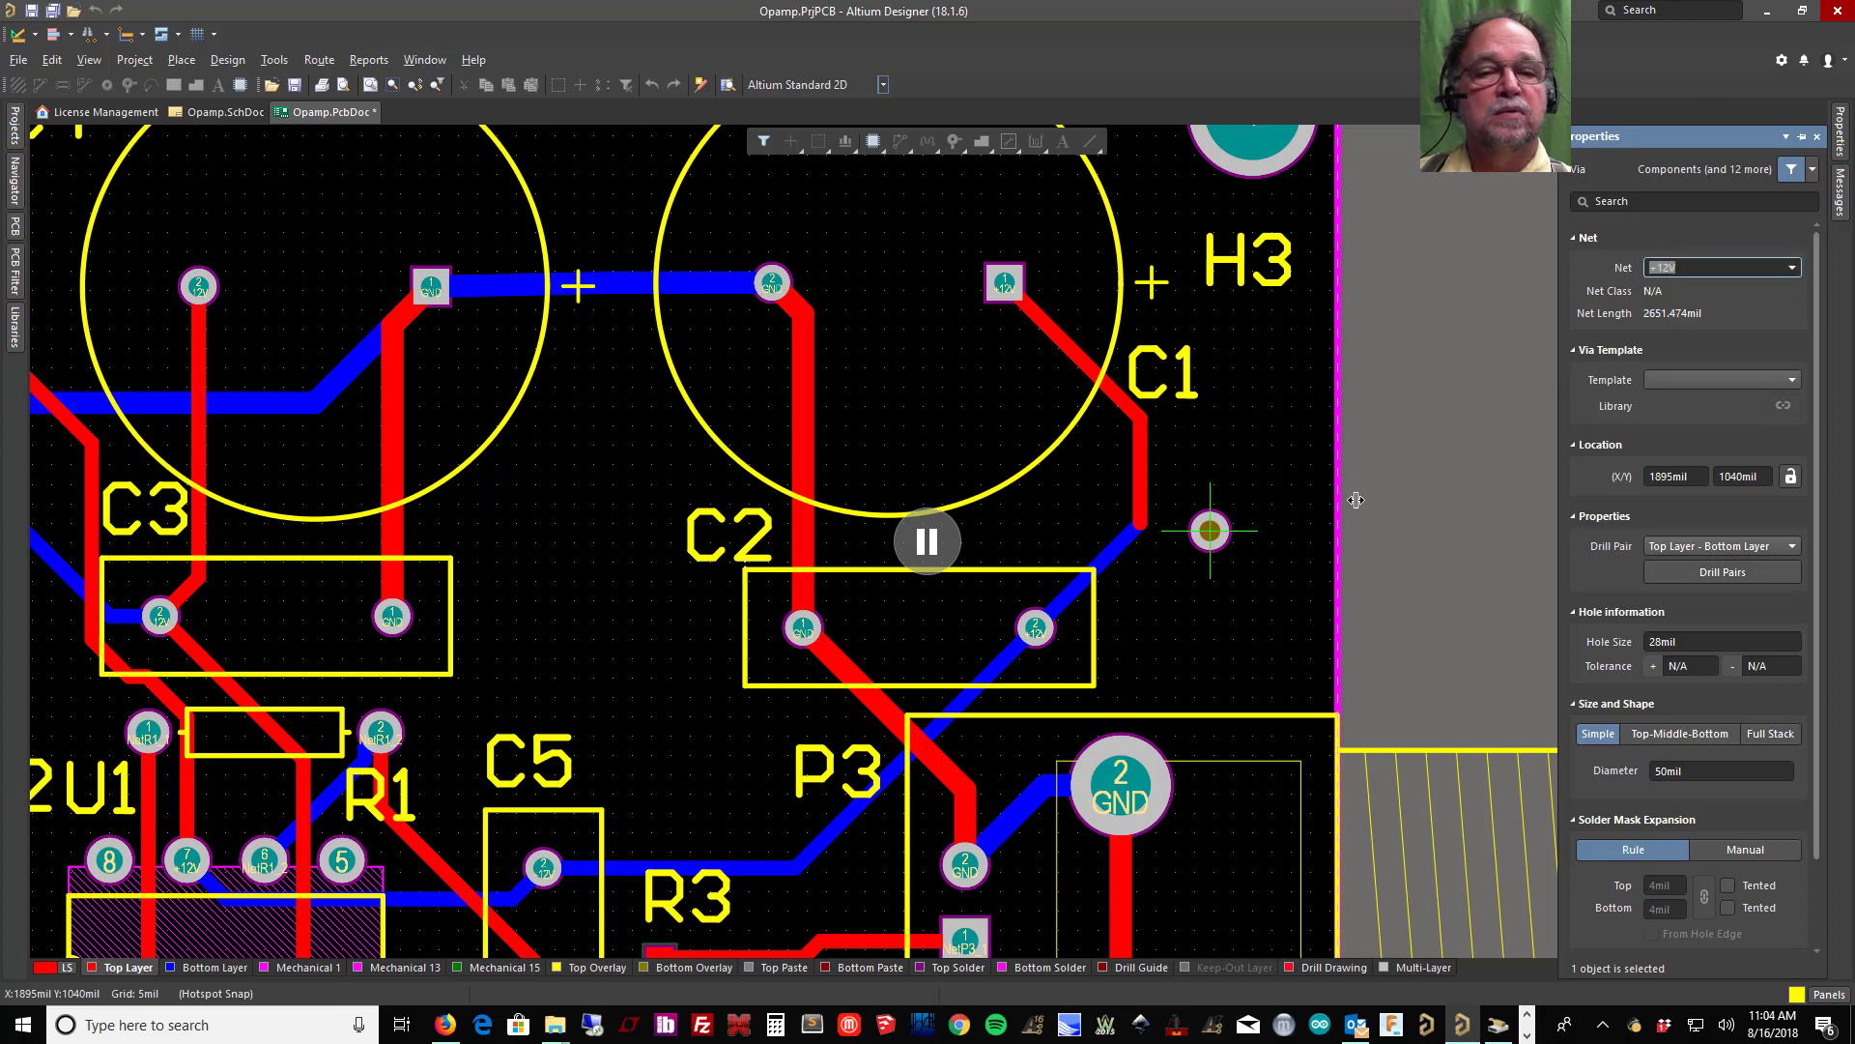
Step: Place the +12V via where the top and bottom track segments meet between C1 and C2, at 1805, 1050 mil
{"action": "left_click_drag", "start_coordinate": [1210, 529], "coordinate": [1189, 550]}
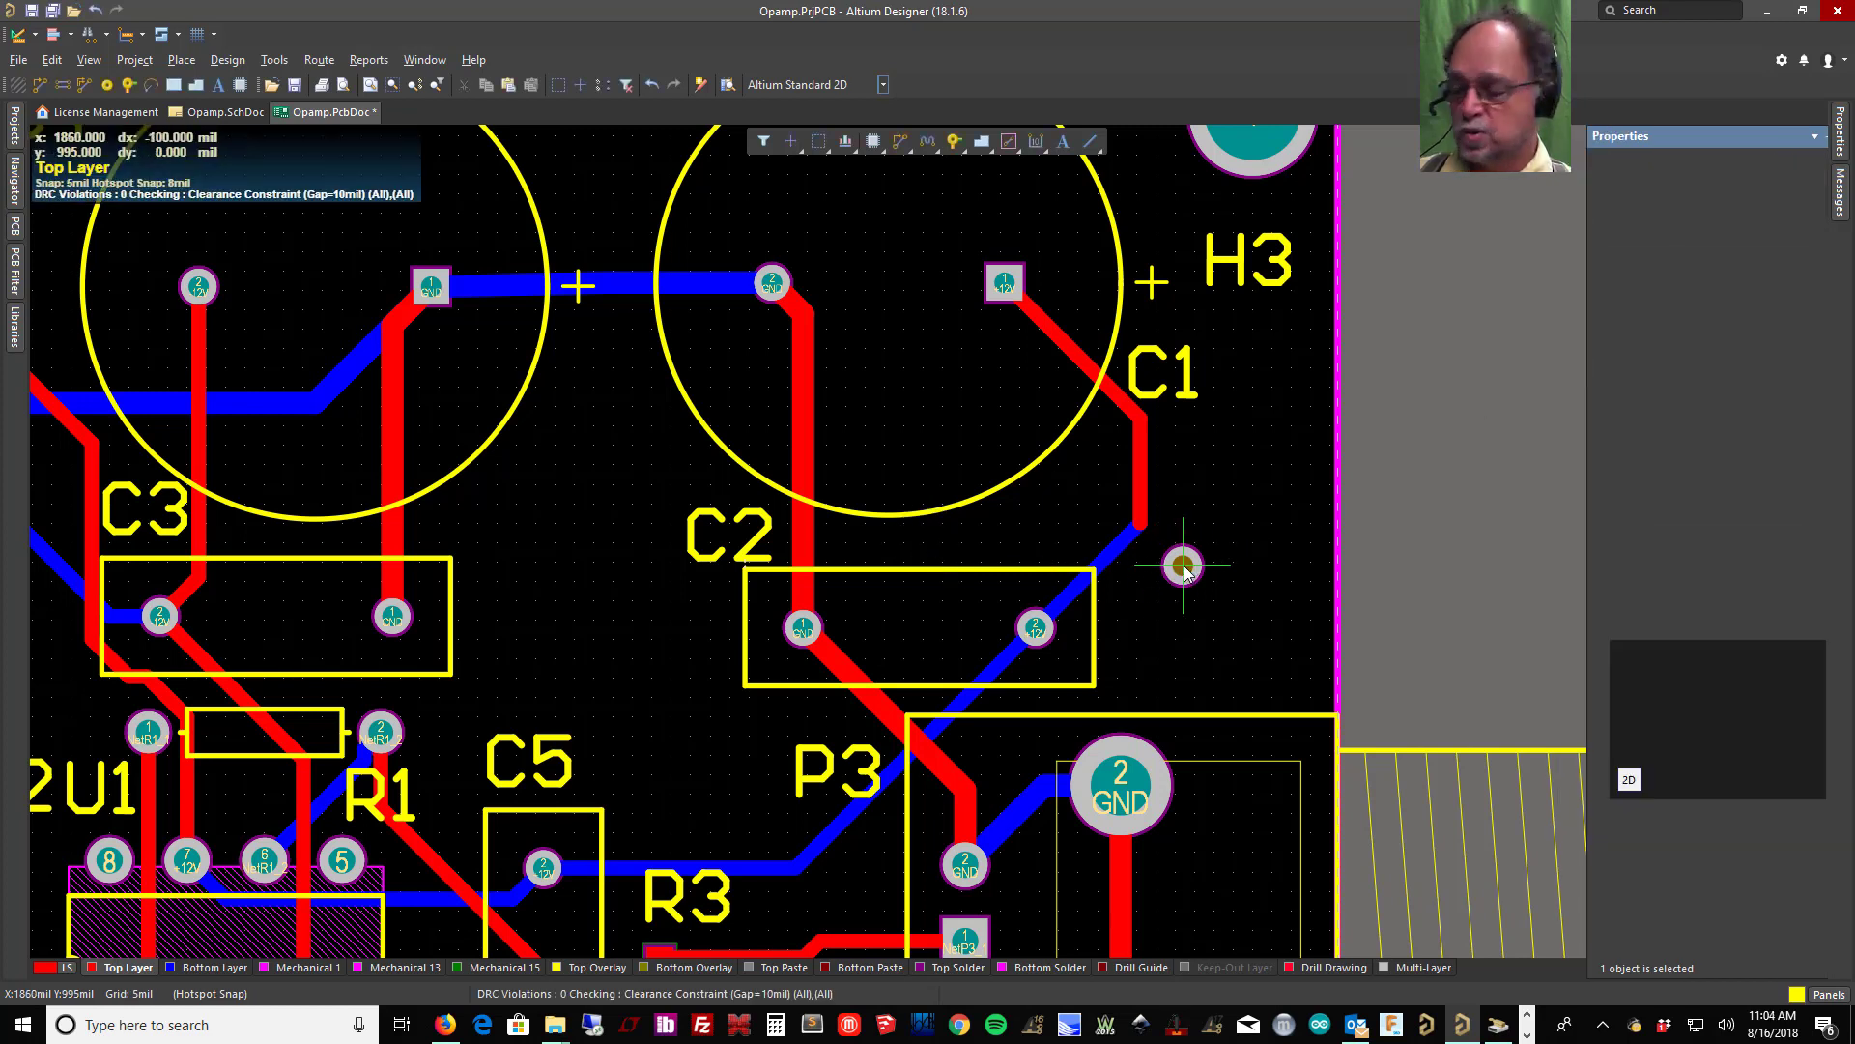
{"action": "scroll", "coordinate": [1187, 572], "scroll_direction": "up", "scroll_amount": 2, "text": "ctrl"}
{"action": "scroll", "coordinate": [1184, 571], "scroll_direction": "up", "scroll_amount": 2, "text": "ctrl"}
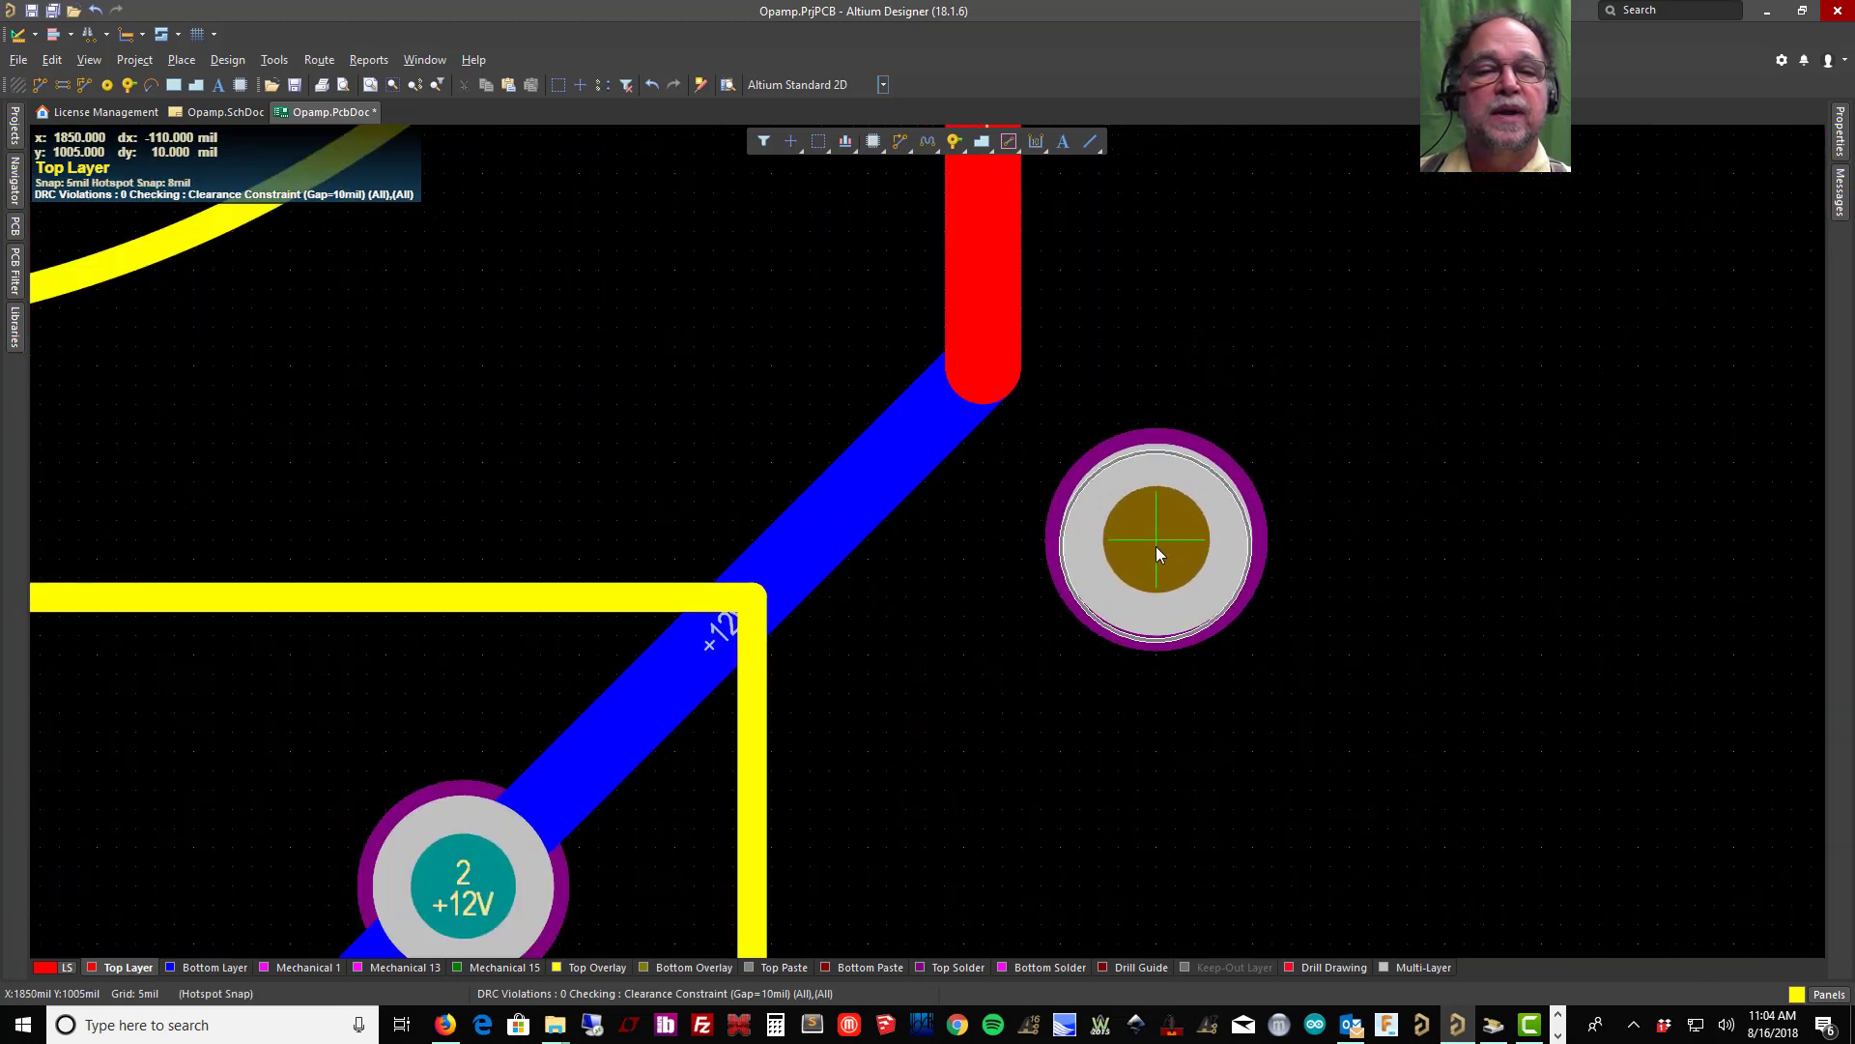
{"action": "left_click_drag", "start_coordinate": [1151, 538], "coordinate": [980, 375]}
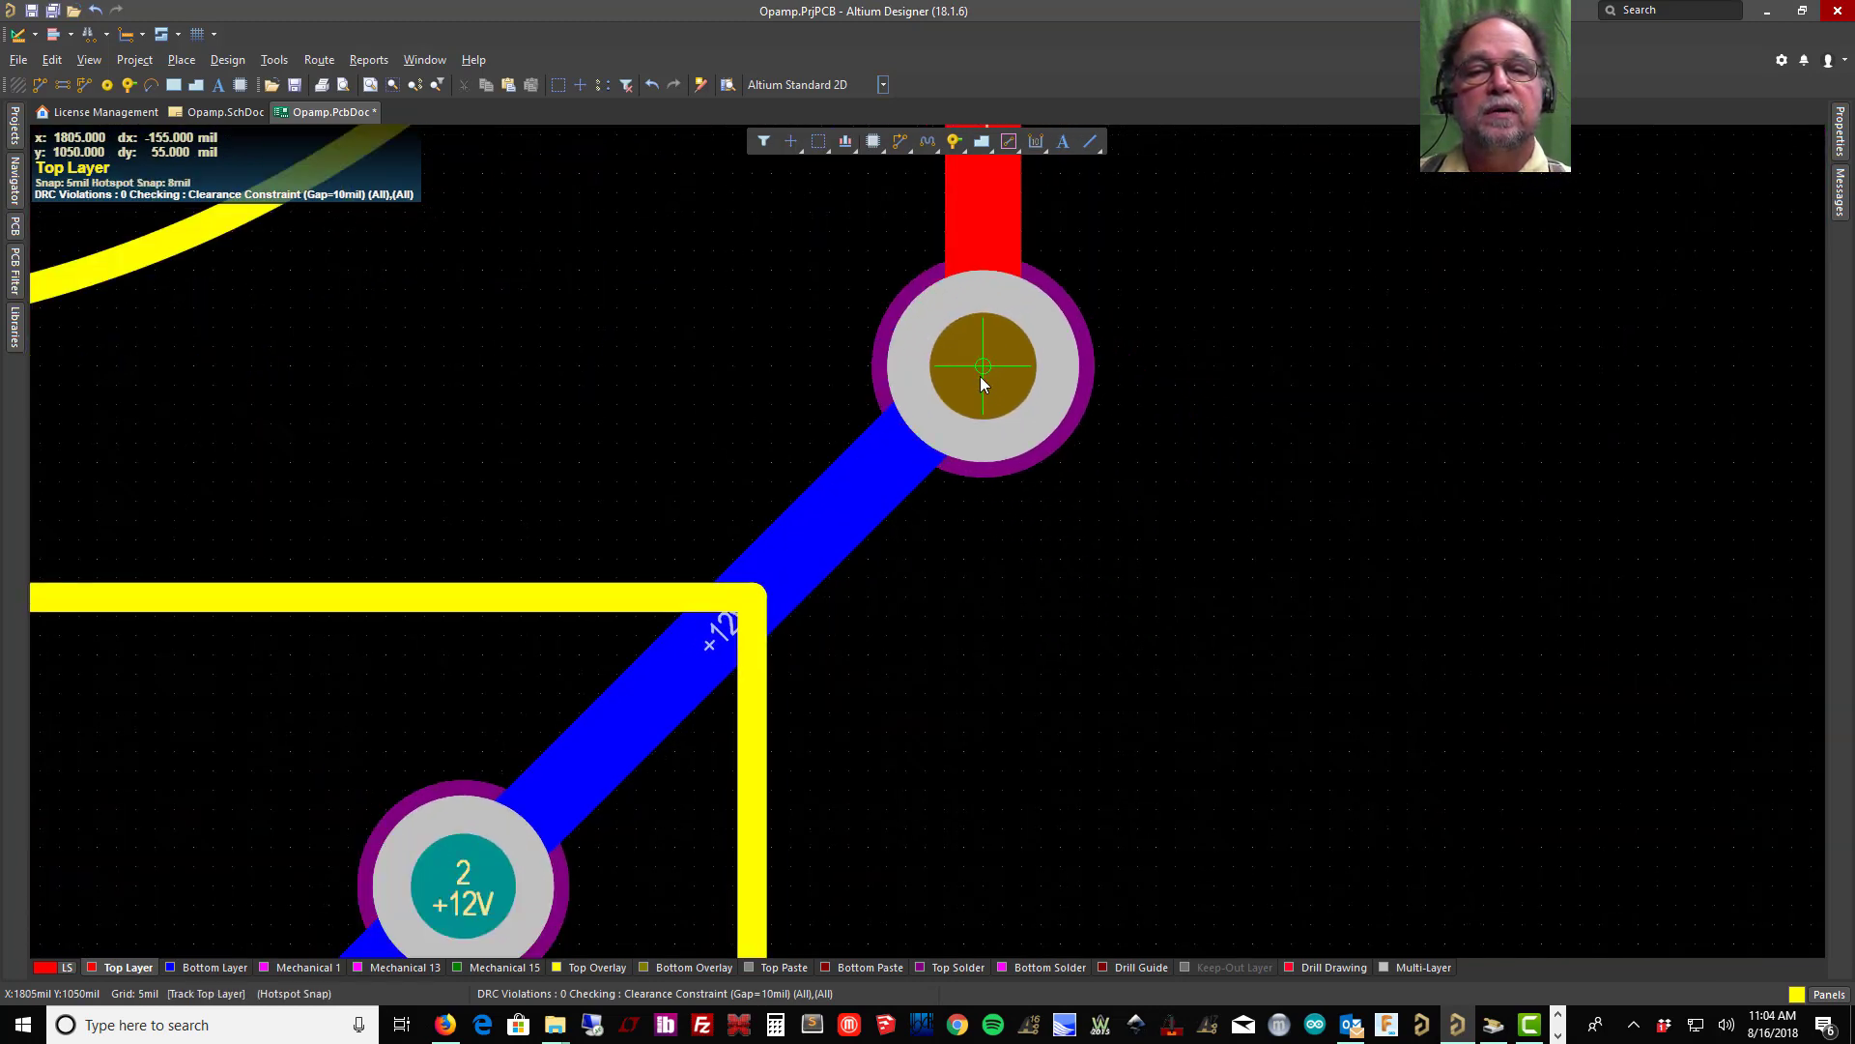
{"action": "left_click", "coordinate": [980, 382]}
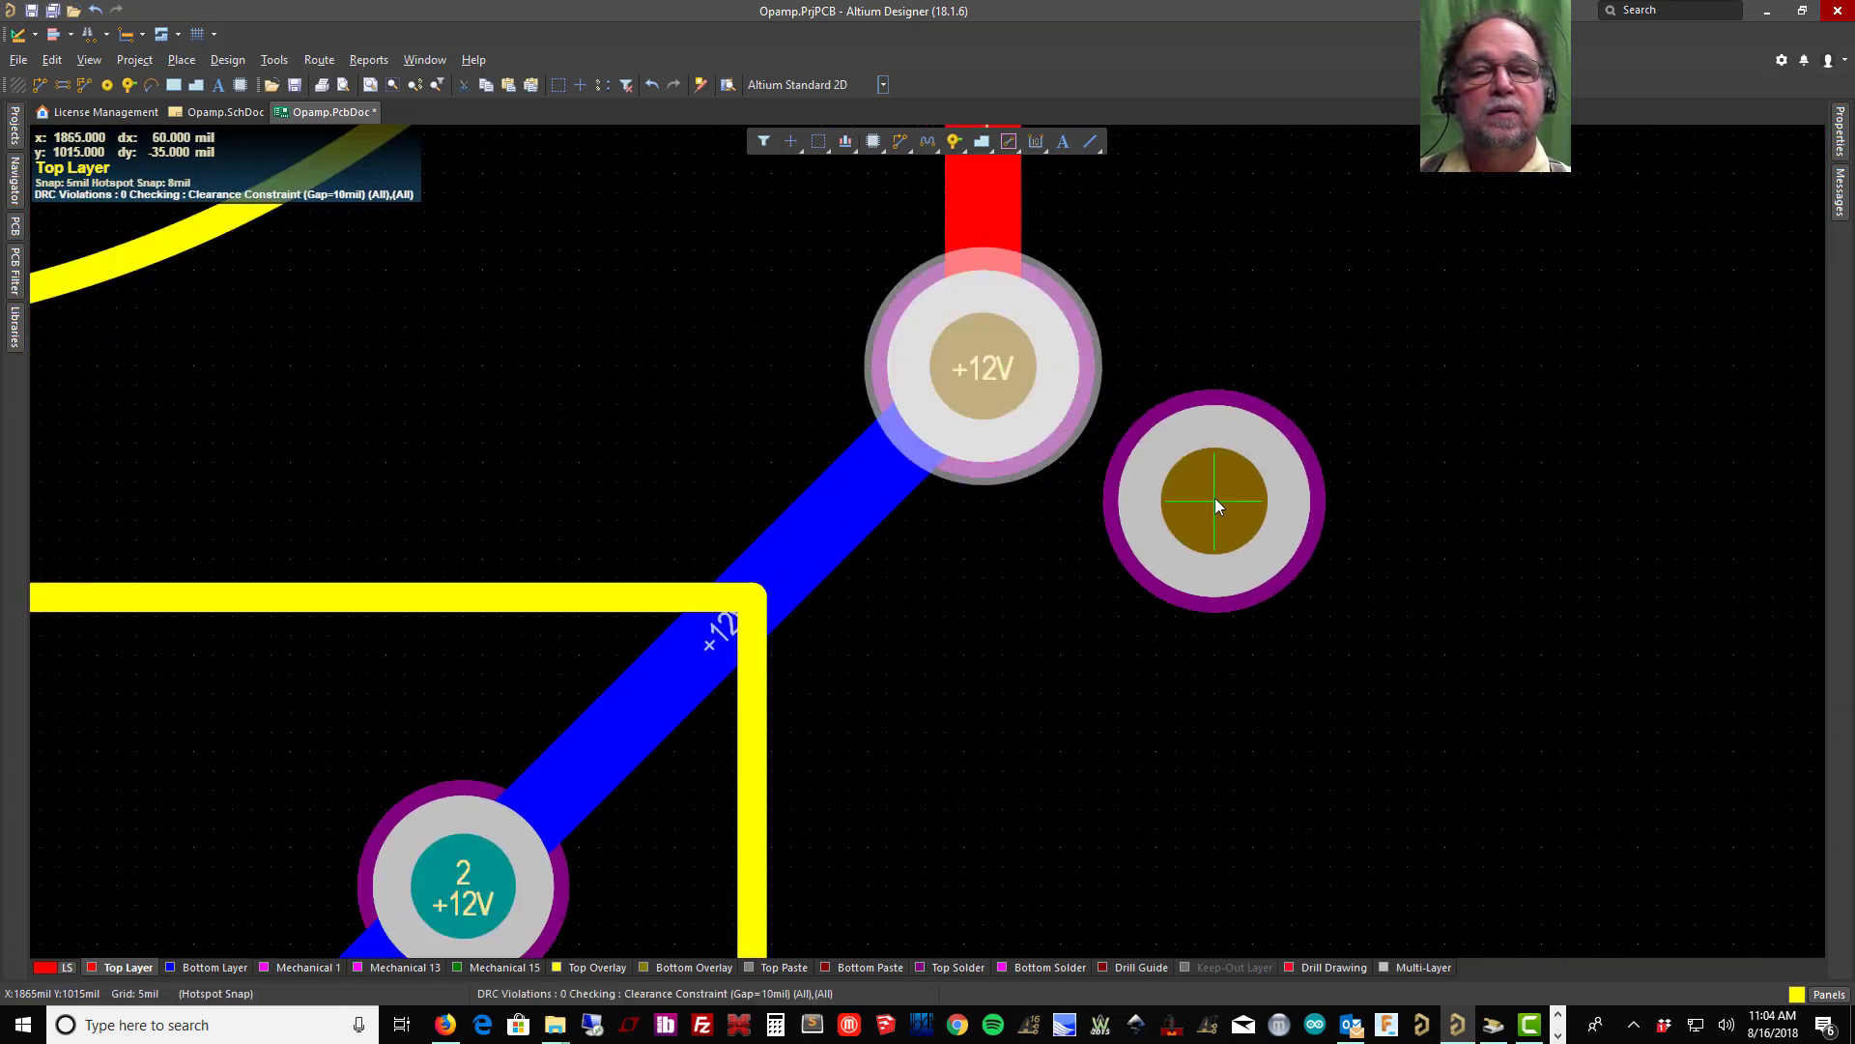
{"action": "key", "text": "Escape"}
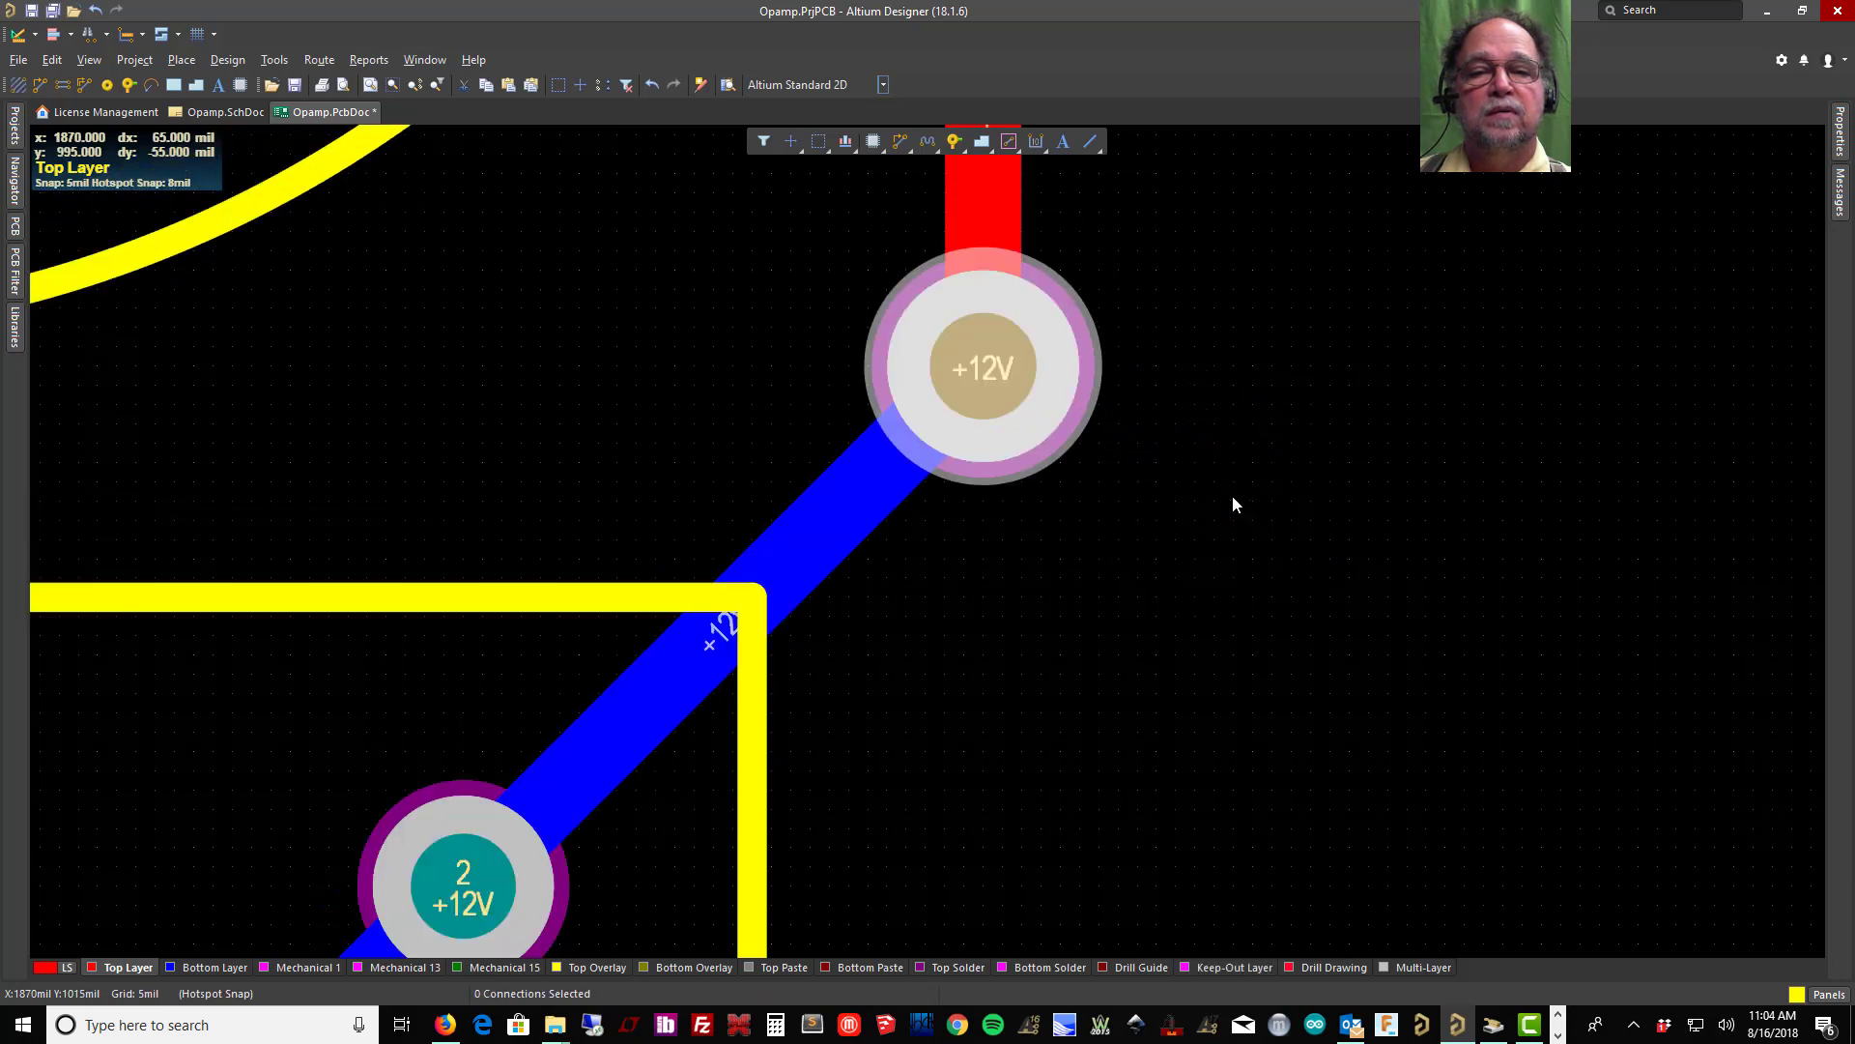
{"action": "left_click", "coordinate": [1232, 505]}
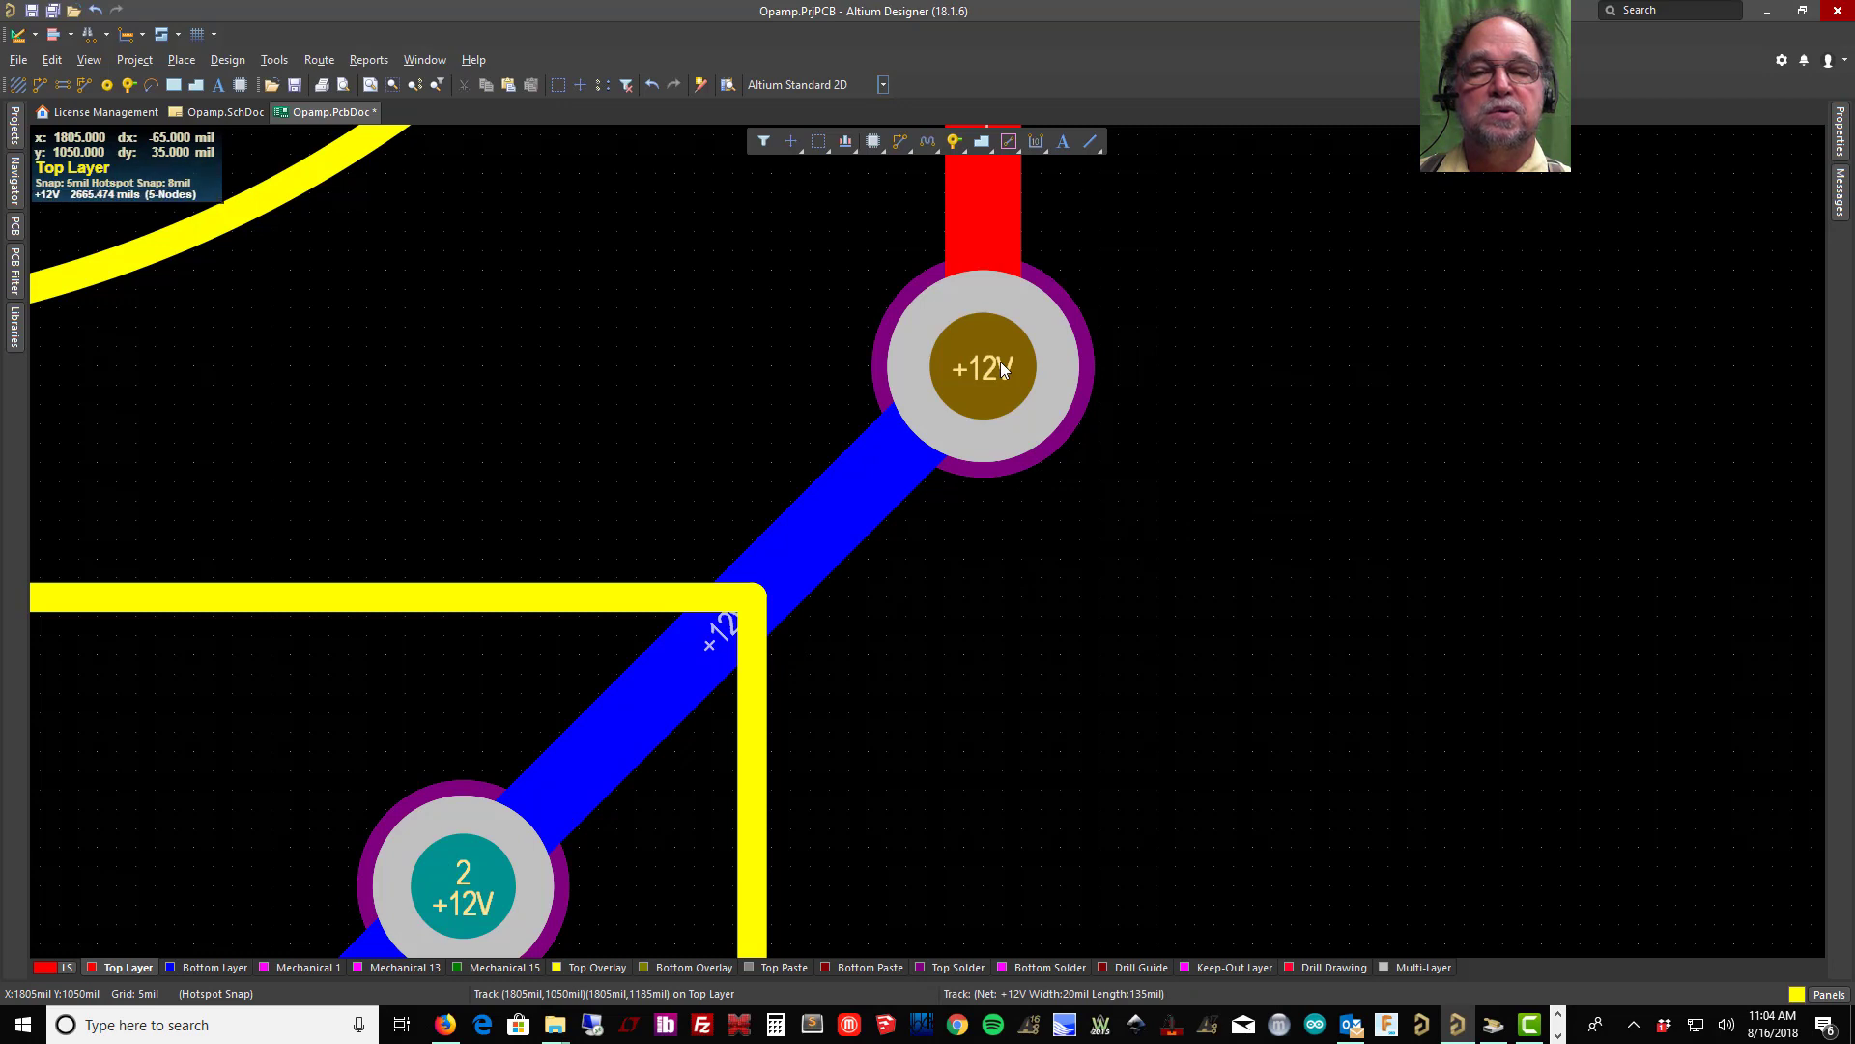
Step: Examine the new via and its tracks in 2D and in 3D from both sides of the board, then return to the 2D view
{"action": "scroll", "coordinate": [1000, 361], "scroll_direction": "down", "scroll_amount": 1, "text": "ctrl"}
{"action": "scroll", "coordinate": [990, 379], "scroll_direction": "down", "scroll_amount": 3, "text": "ctrl"}
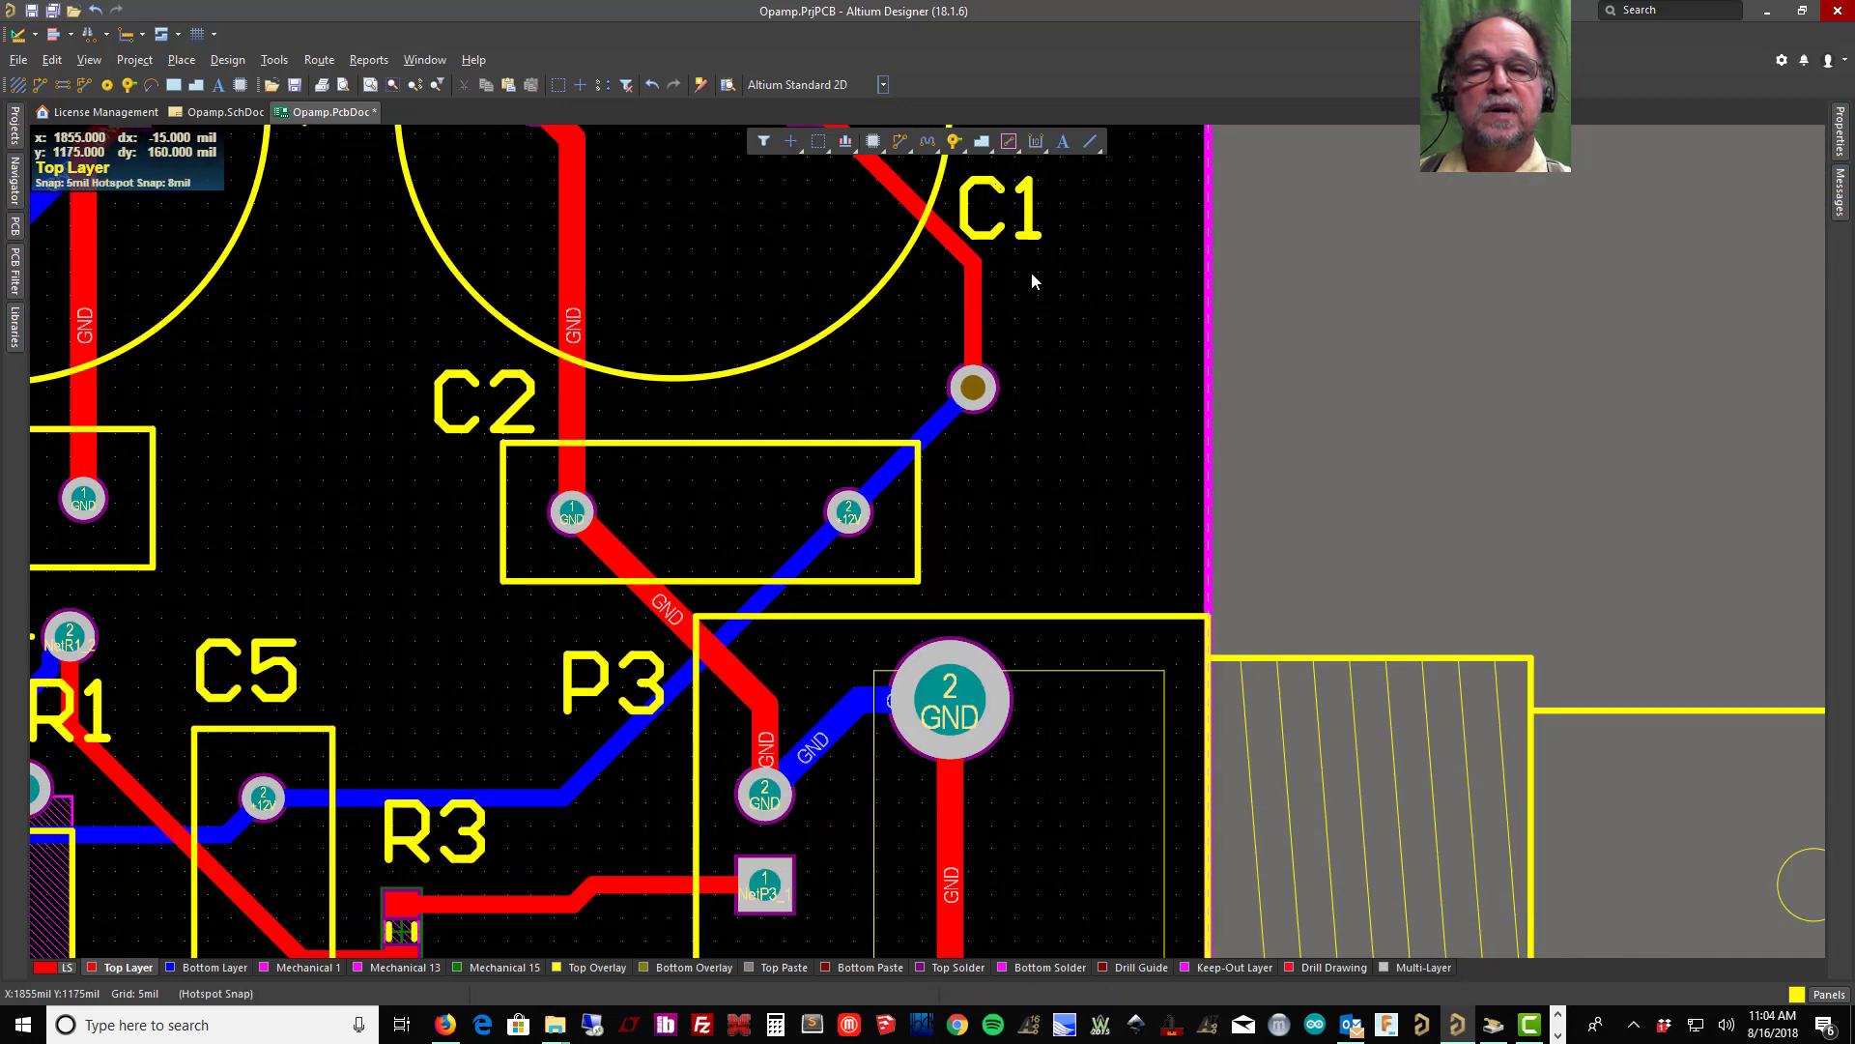
{"action": "right_click_drag", "start_coordinate": [1042, 280], "coordinate": [1173, 507]}
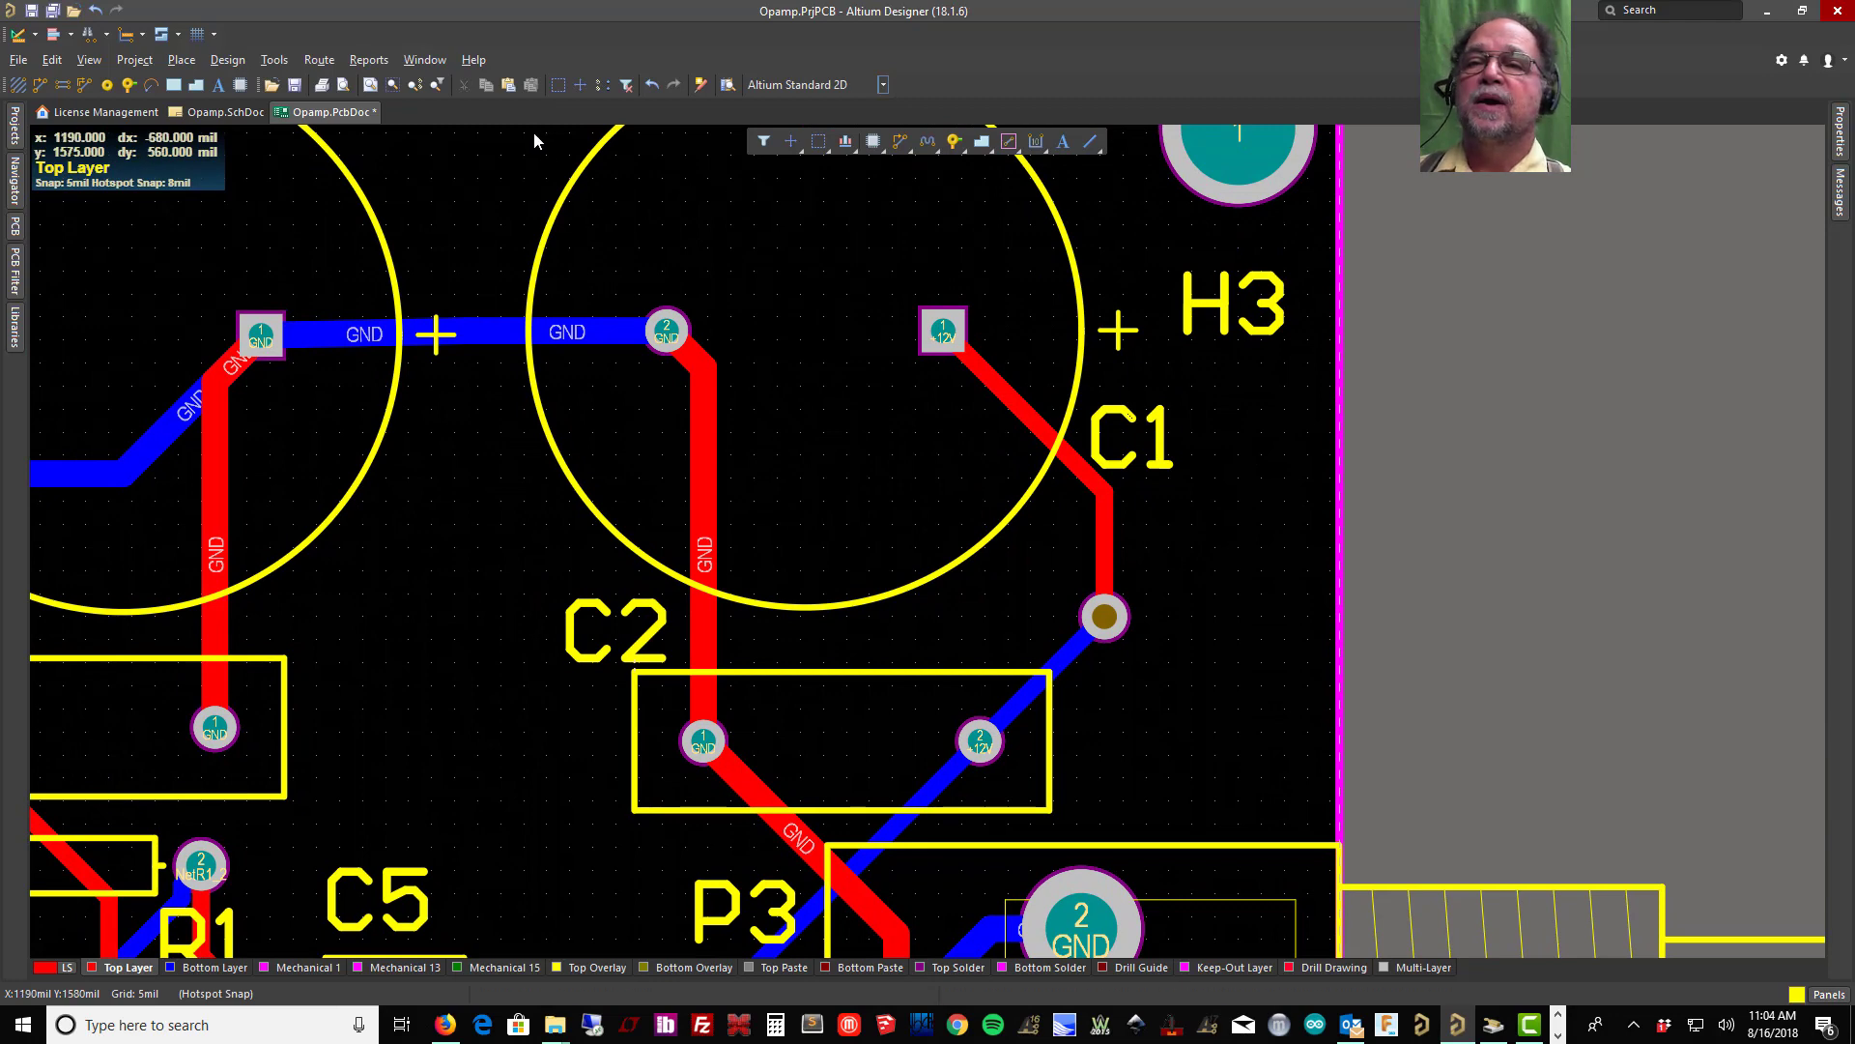
{"action": "key", "text": "ctrl+Page_Down"}
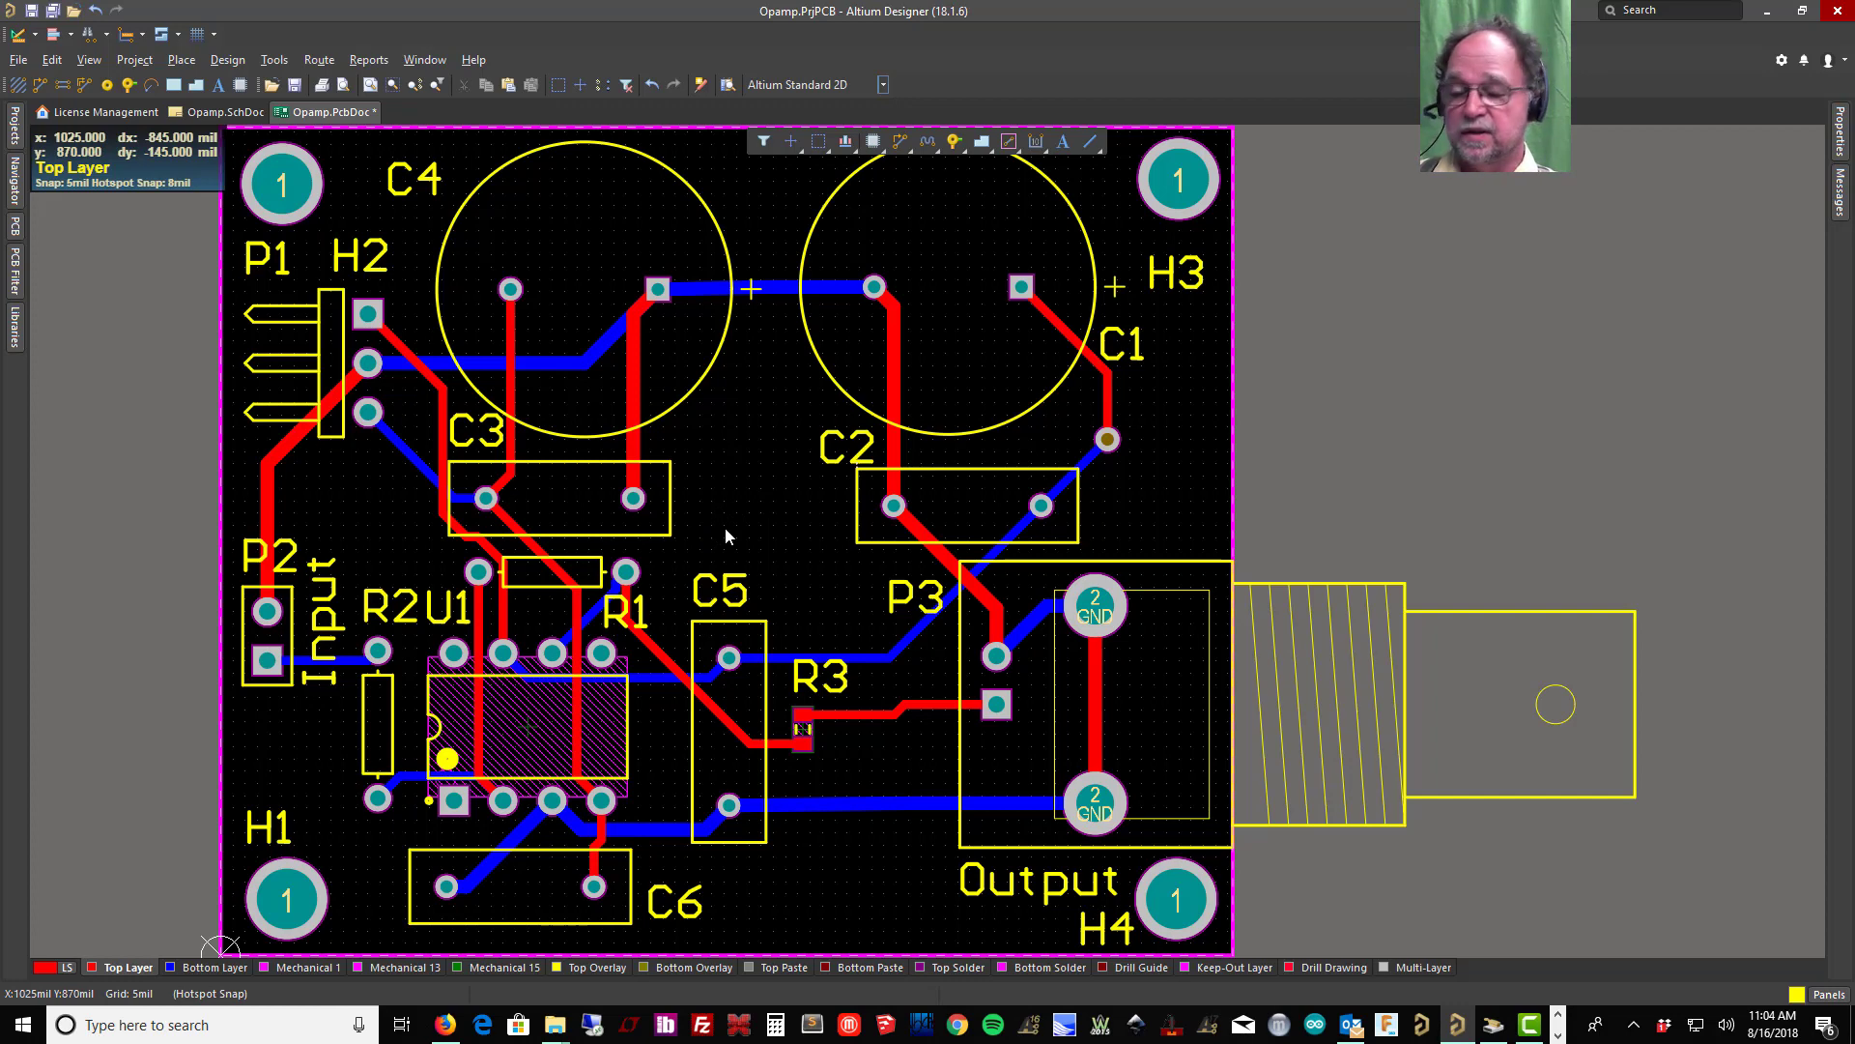
{"action": "key", "text": "3"}
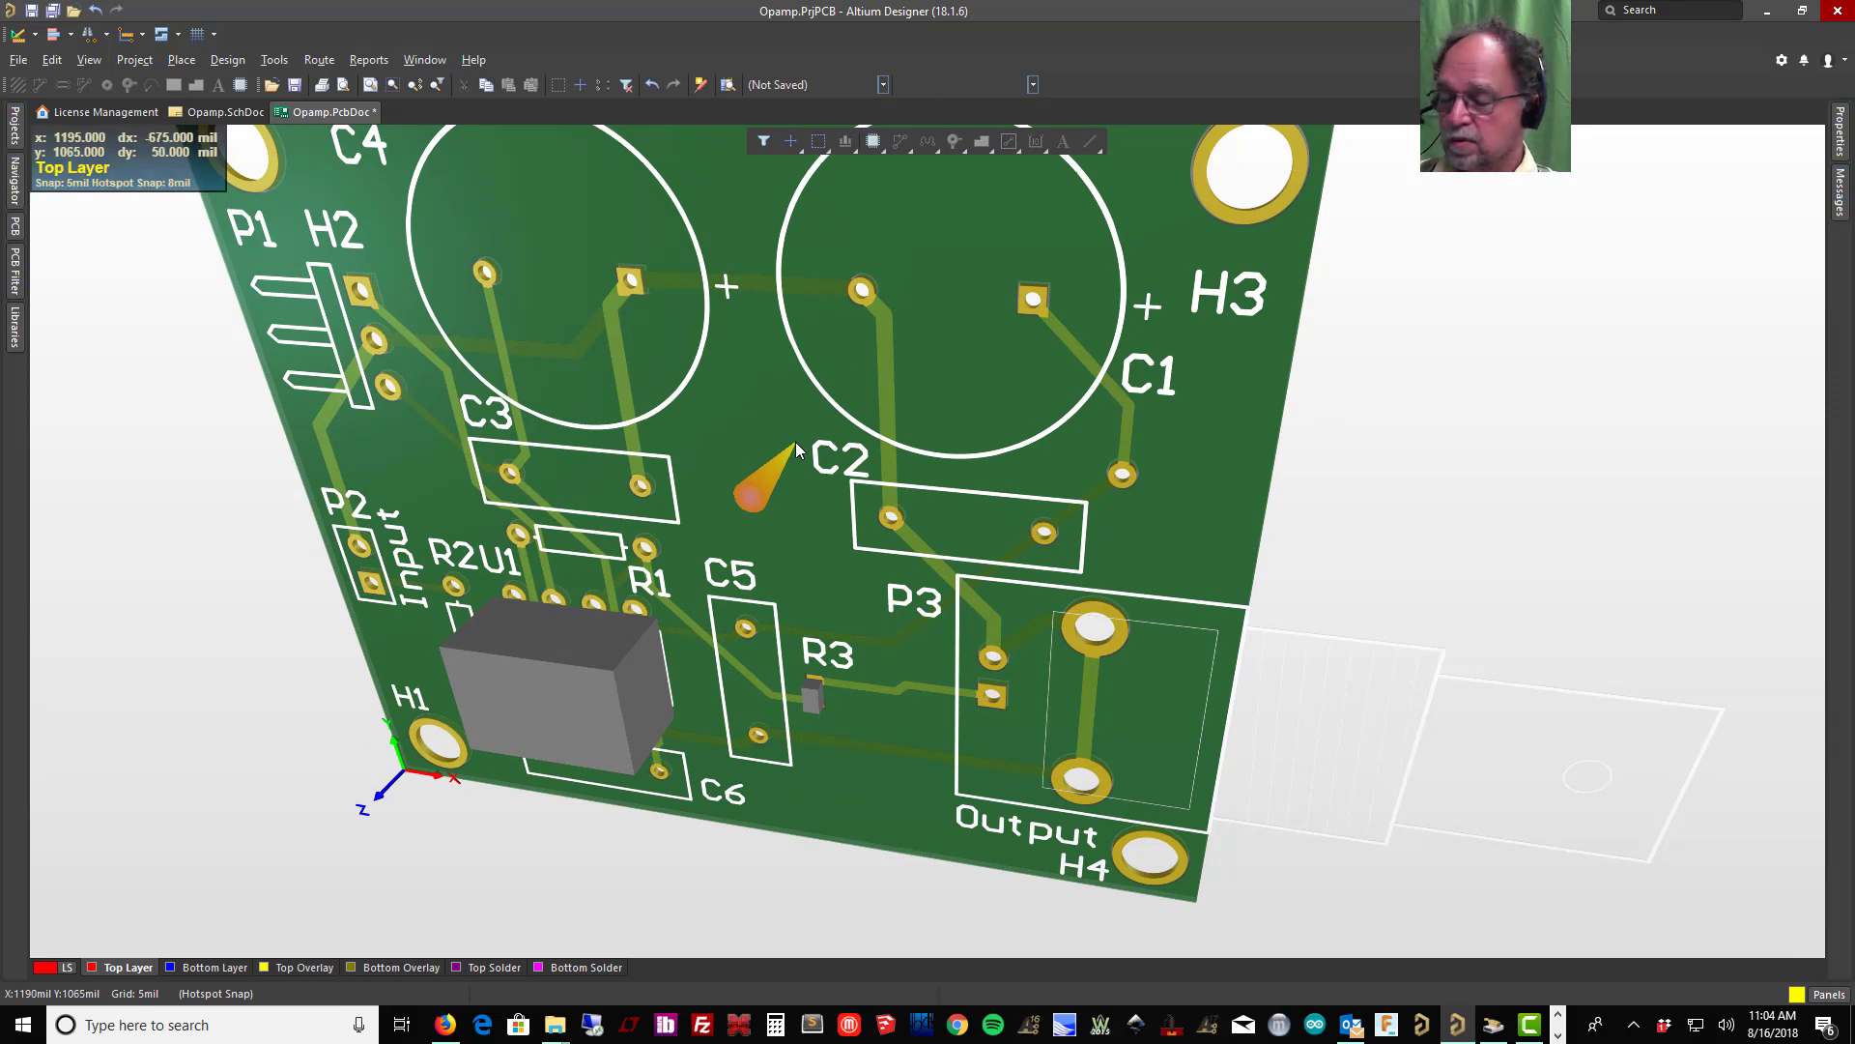
{"action": "key", "text": "shift"}
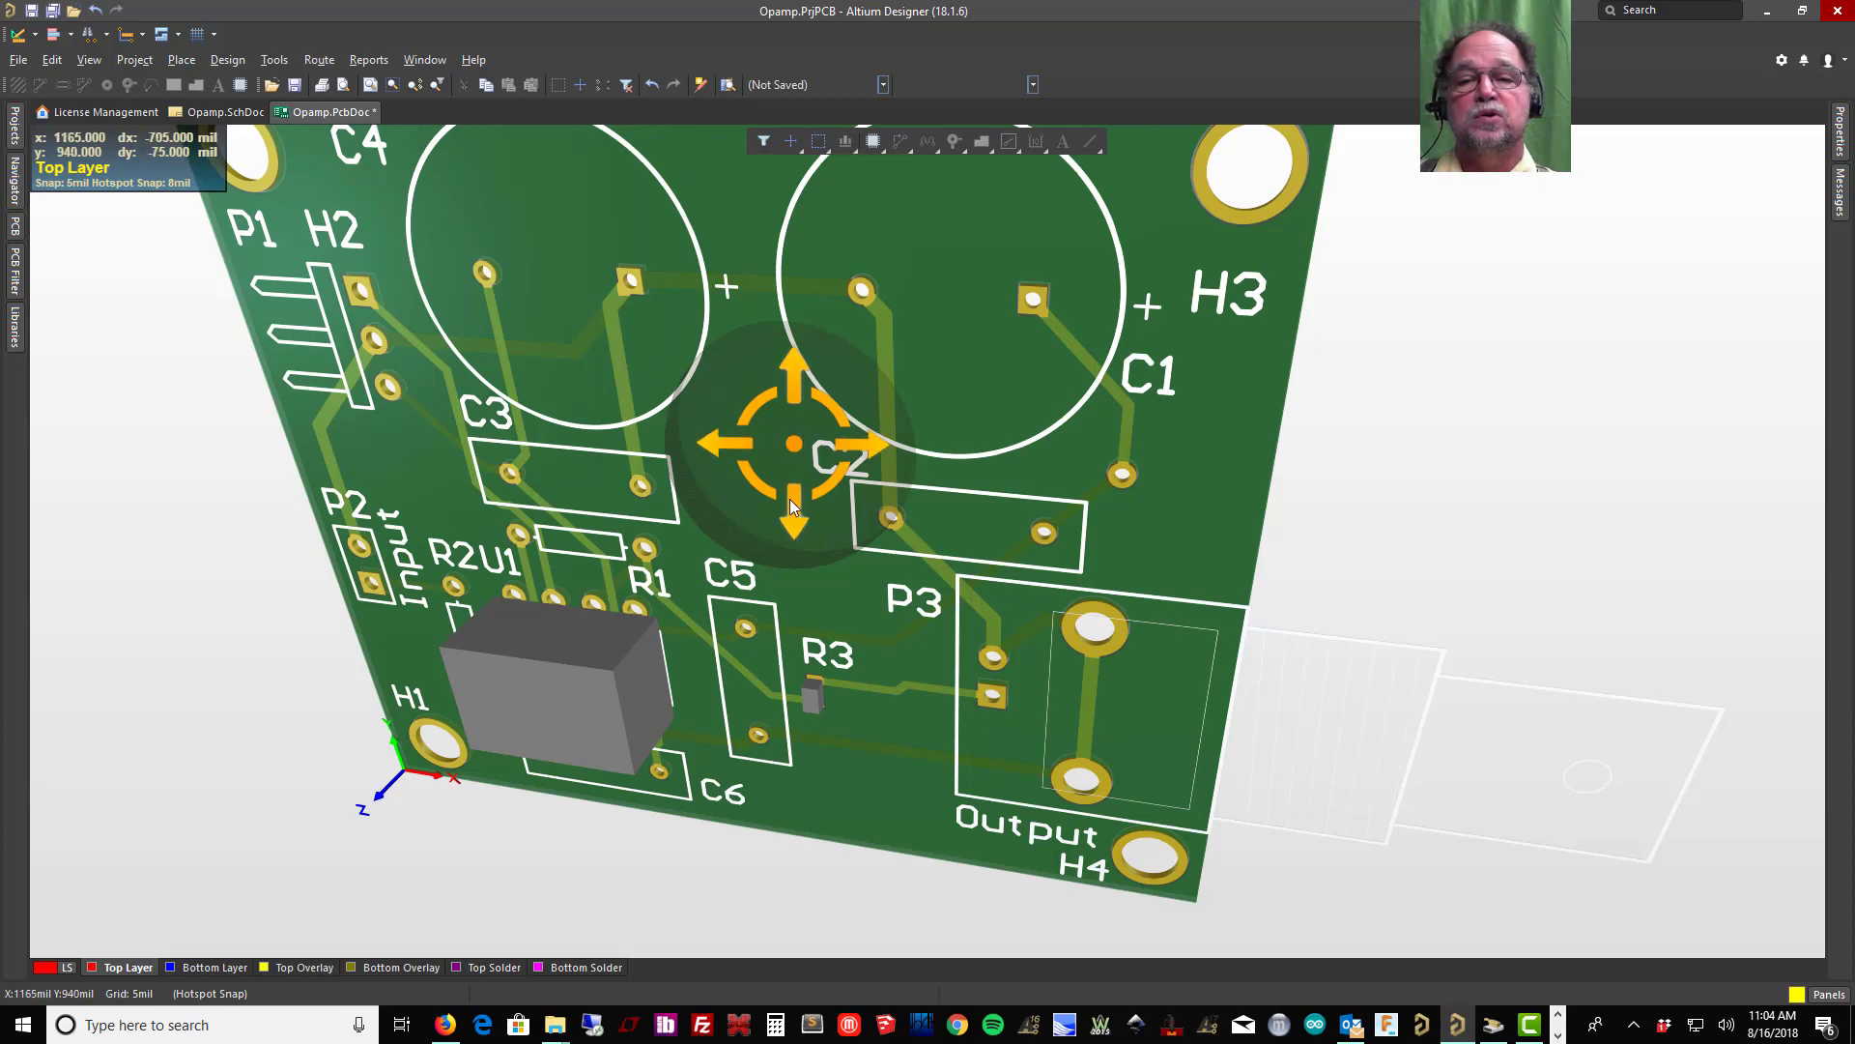
{"action": "right_click_drag", "start_coordinate": [792, 488], "coordinate": [1161, 521], "text": "shift"}
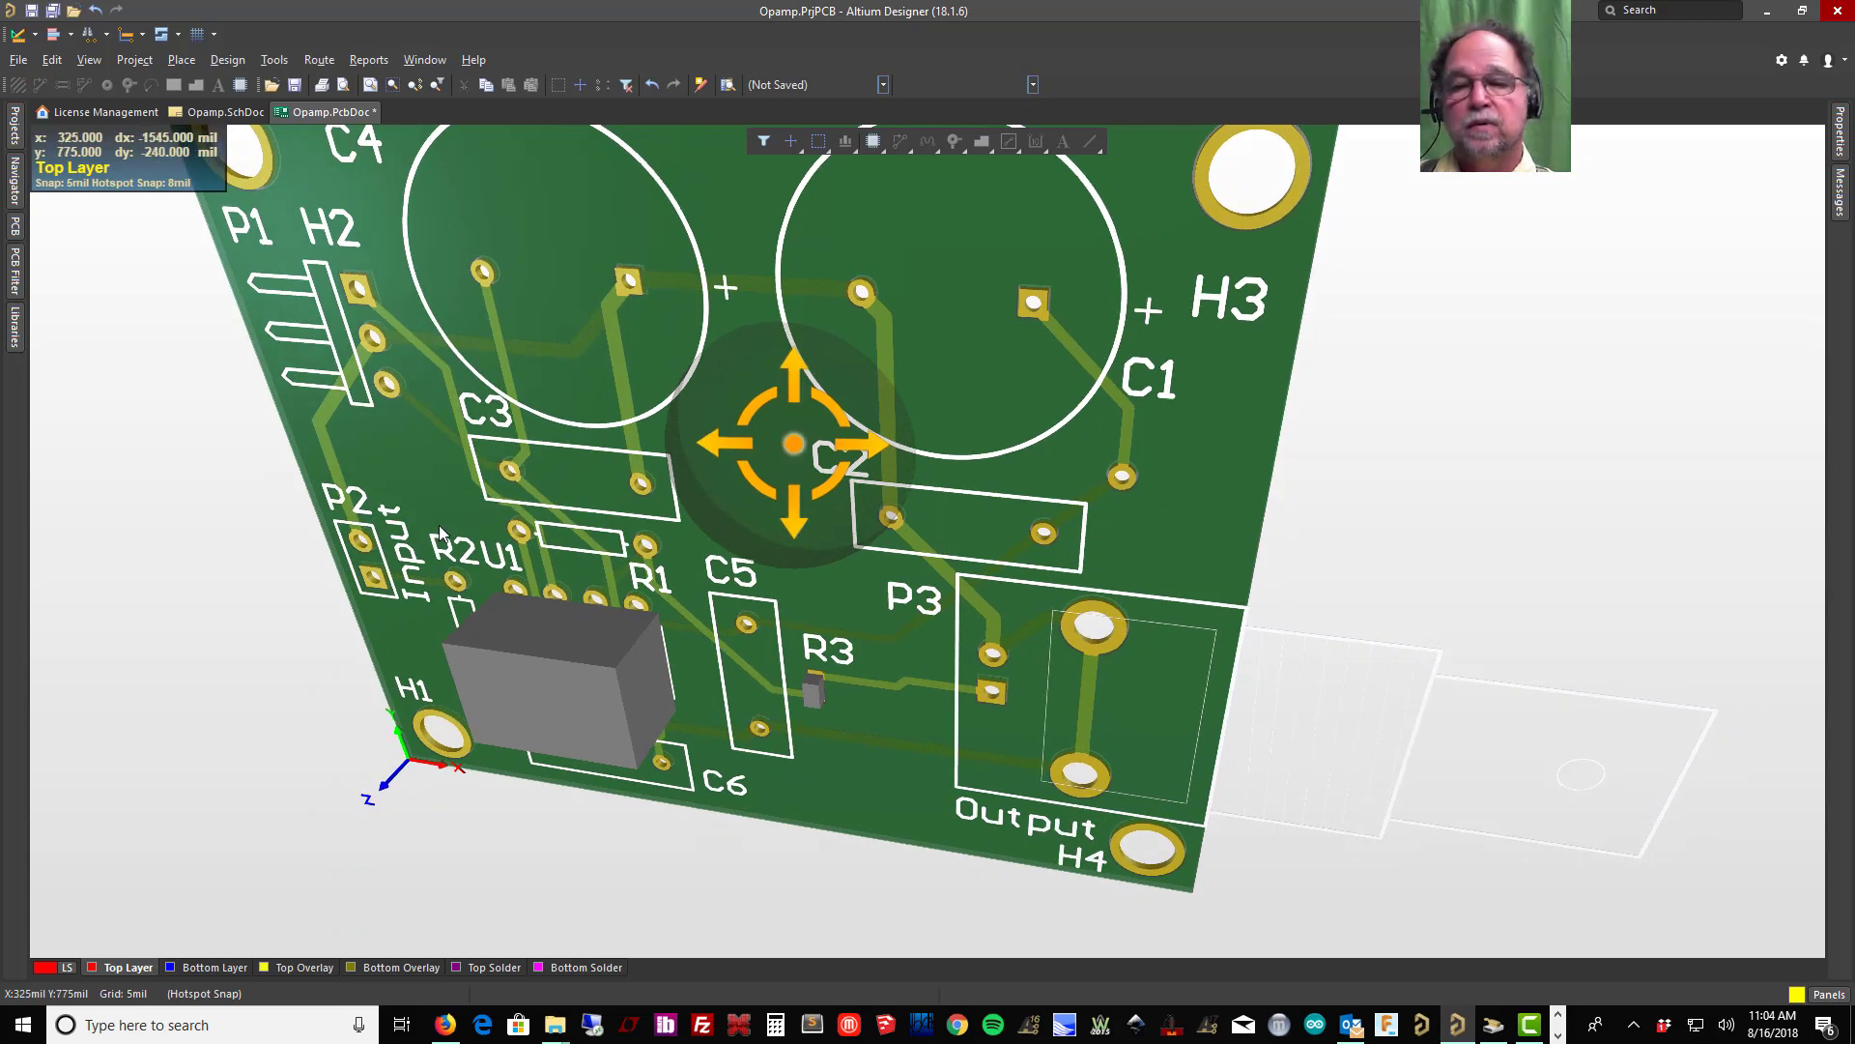
{"action": "right_click_drag", "start_coordinate": [439, 525], "coordinate": [489, 386], "text": "shift"}
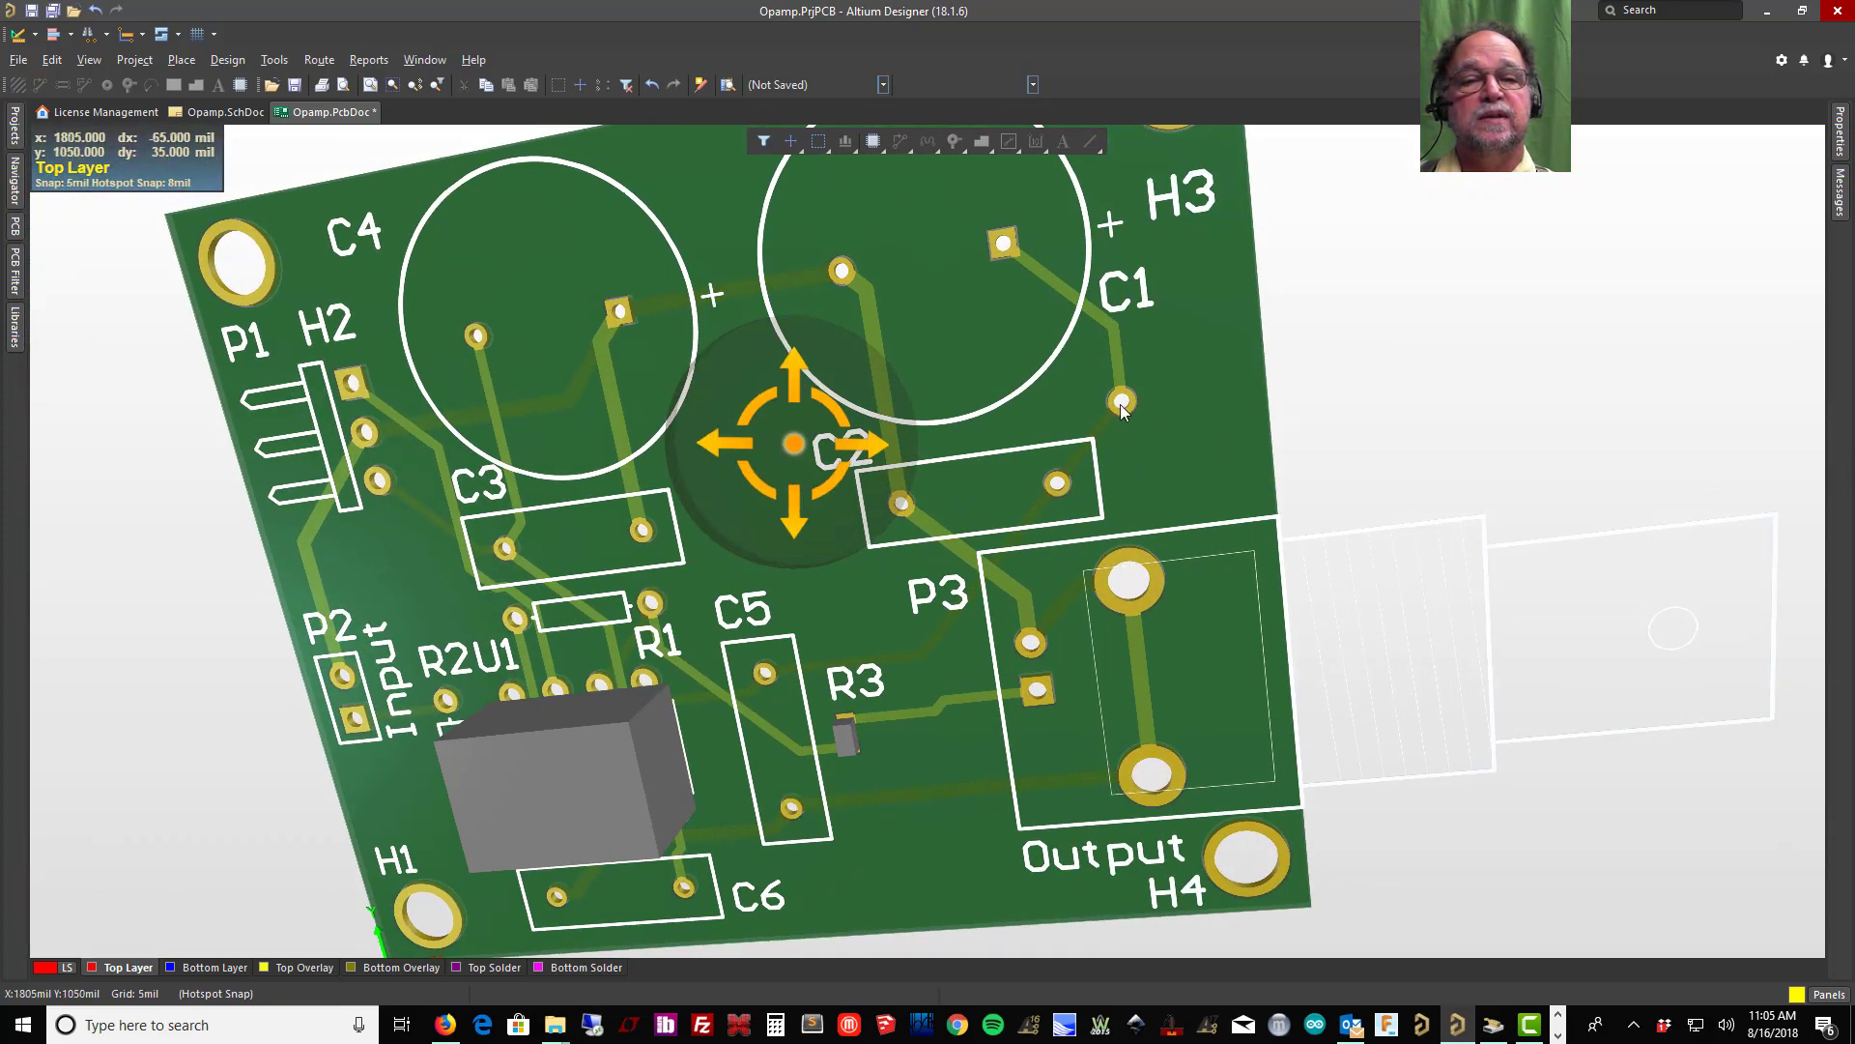
{"action": "right_click_drag", "start_coordinate": [1211, 458], "coordinate": [551, 480], "text": "shift"}
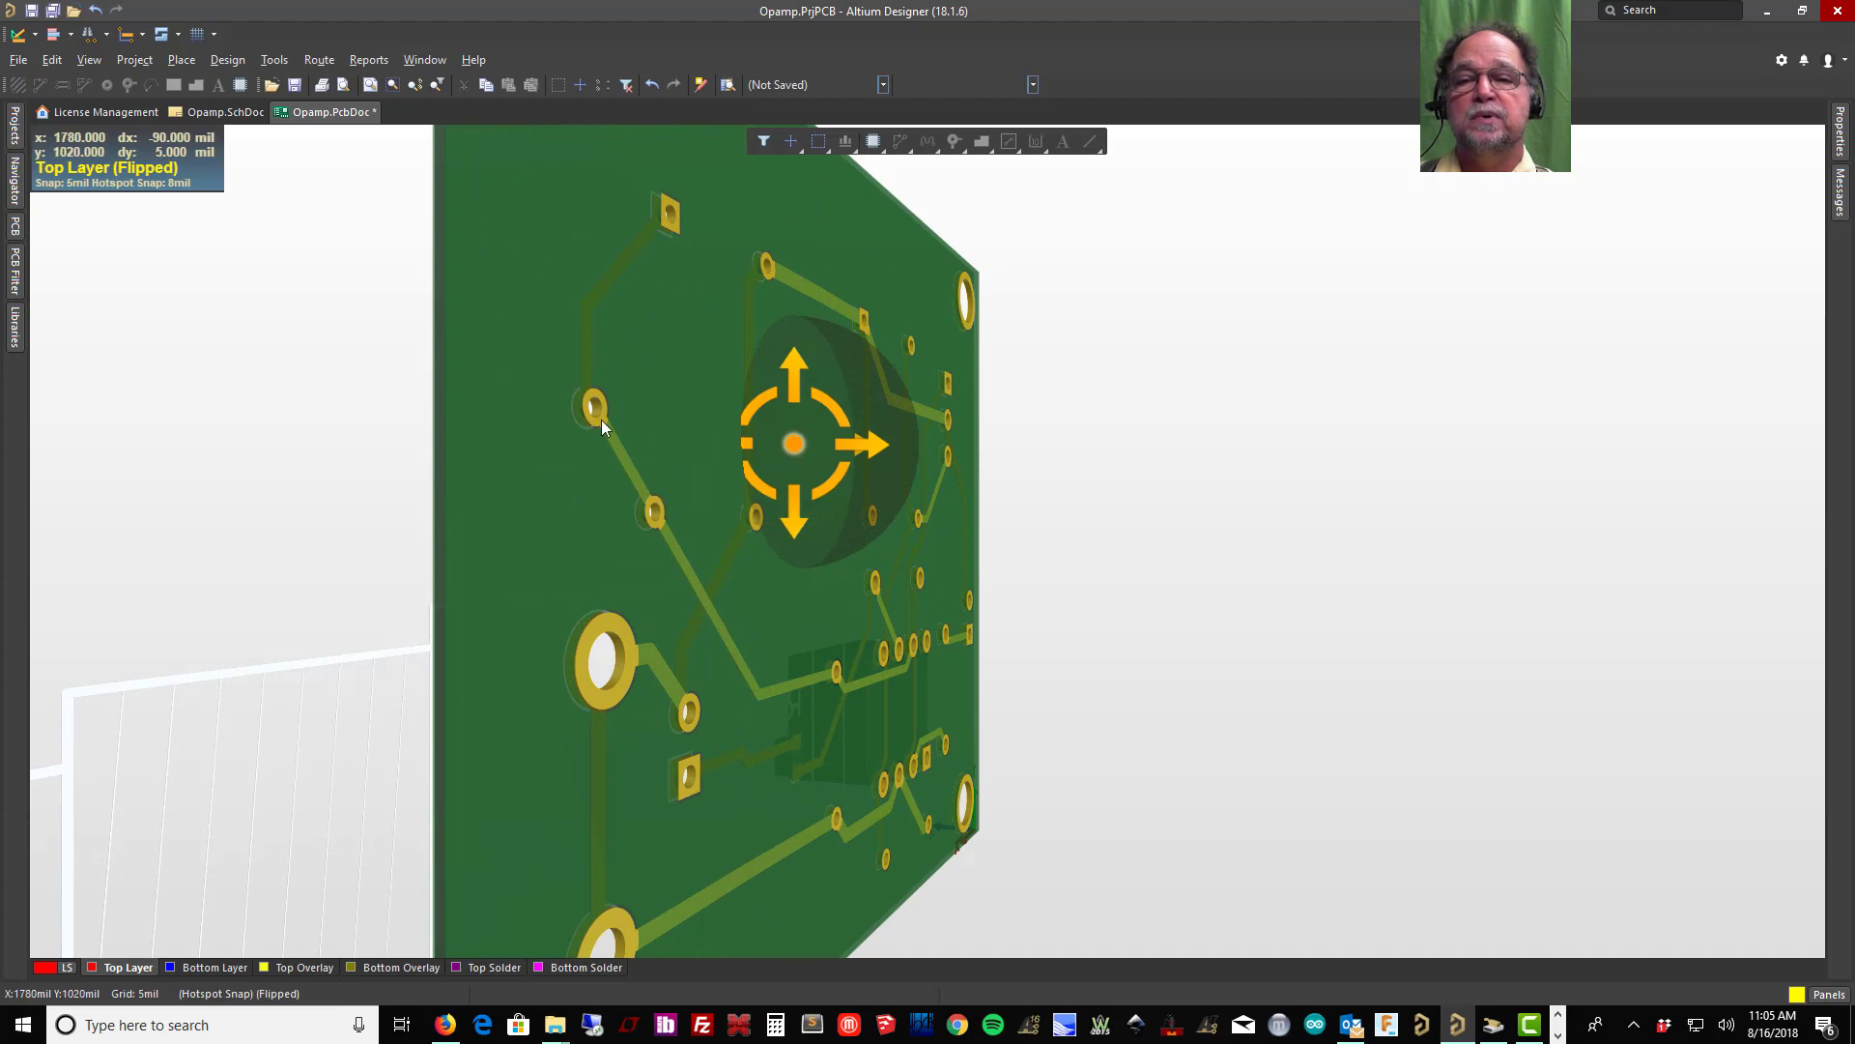
{"action": "right_click_drag", "start_coordinate": [531, 399], "coordinate": [1081, 450], "text": "shift"}
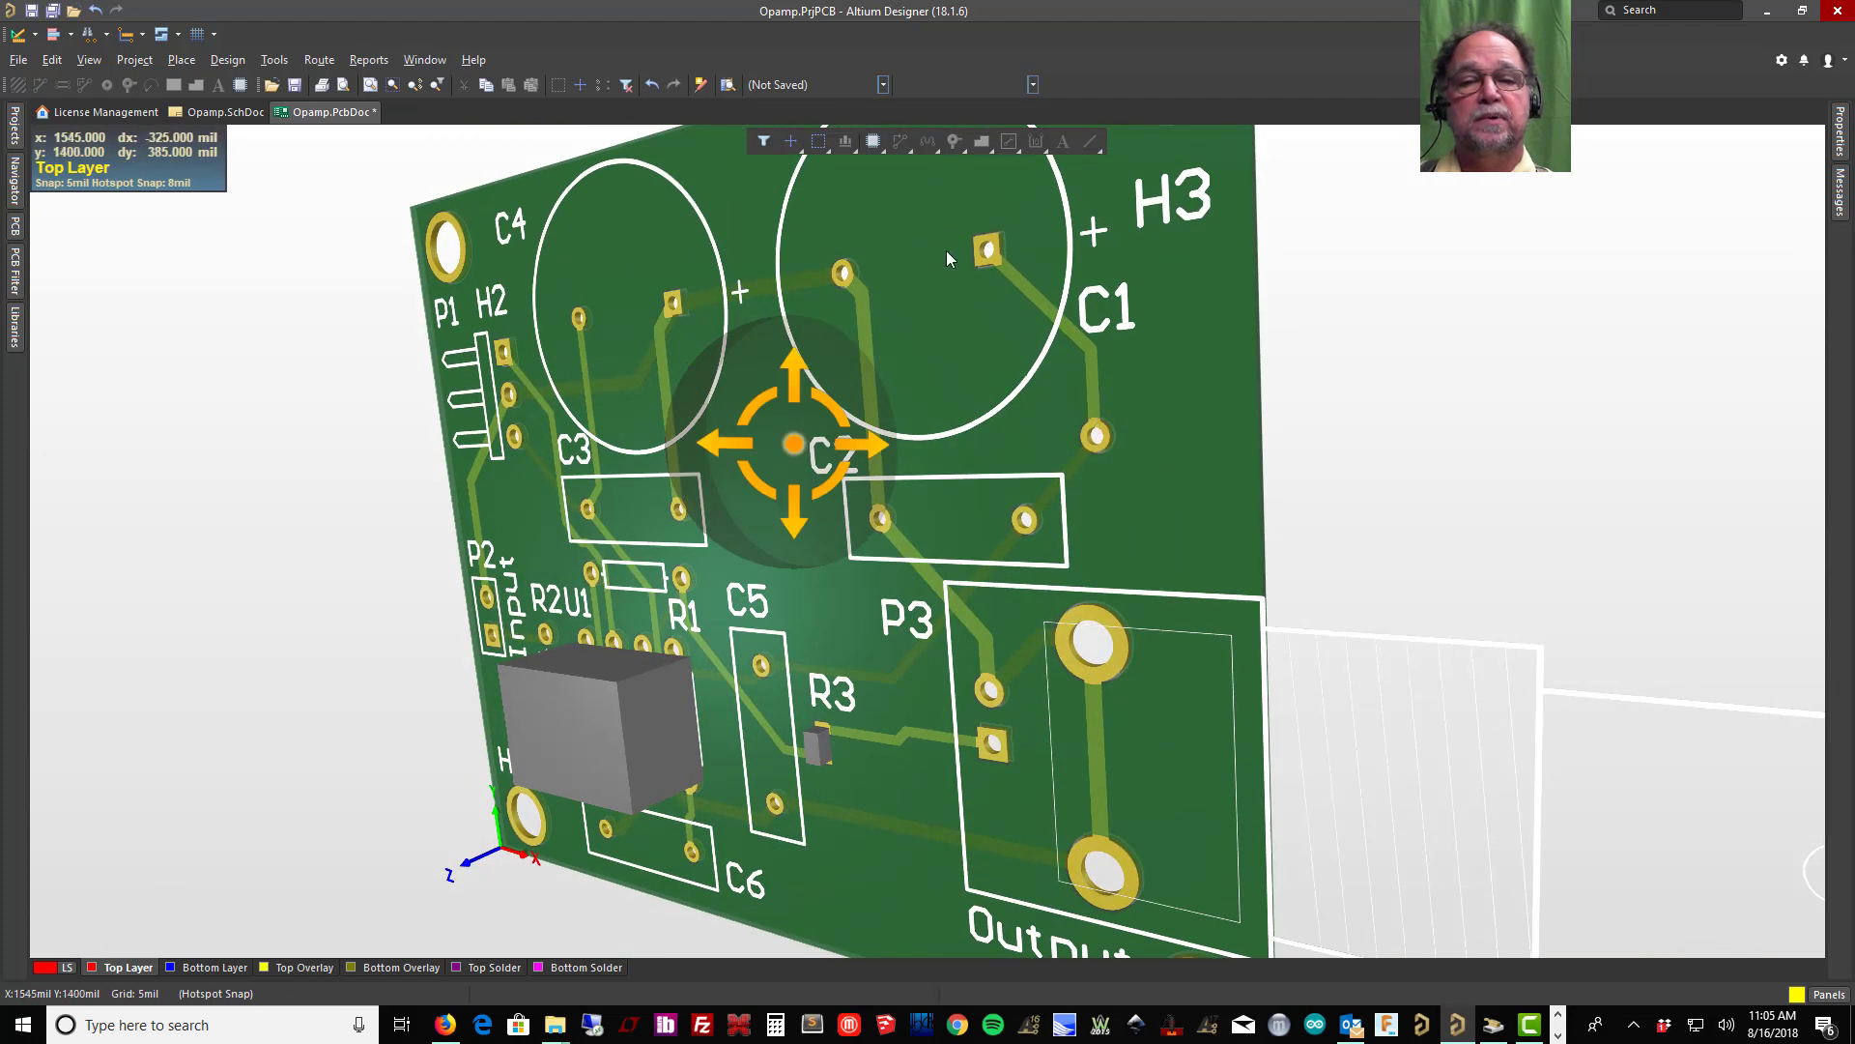
{"action": "right_click_drag", "start_coordinate": [936, 532], "coordinate": [1128, 489], "text": "shift"}
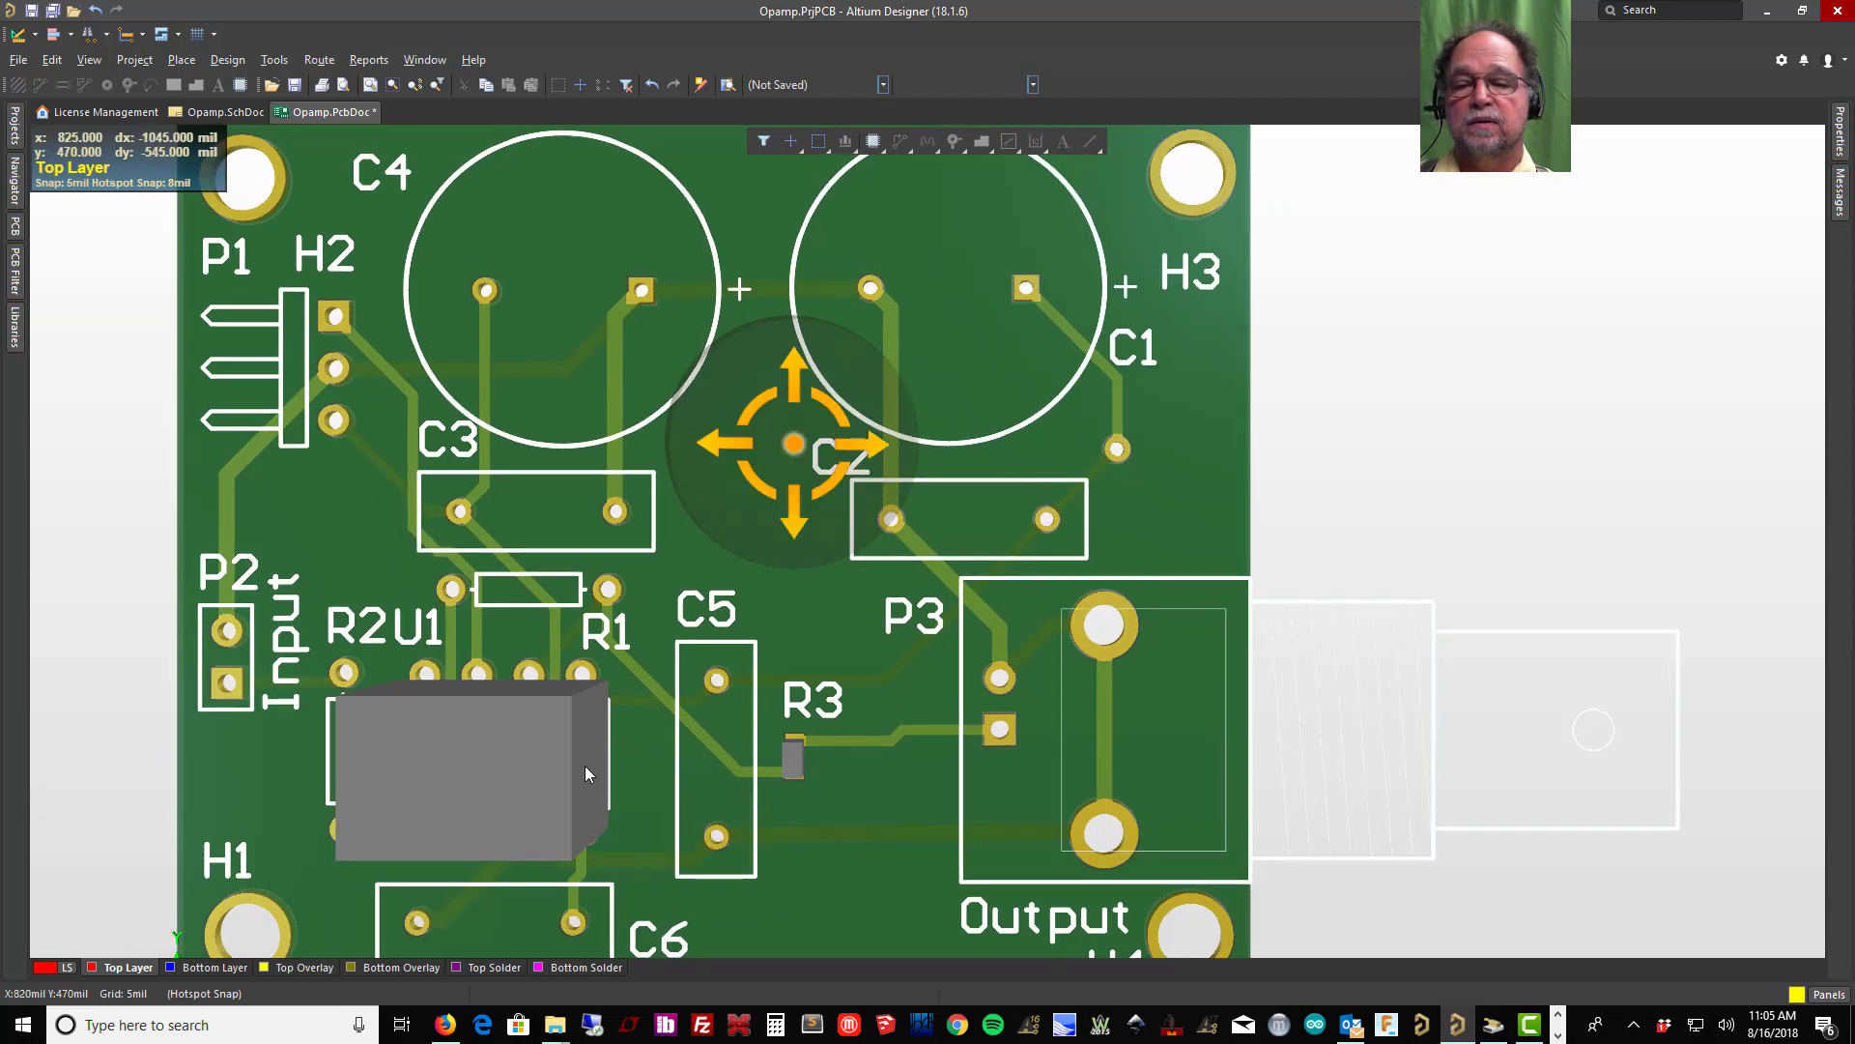
{"action": "right_click_drag", "start_coordinate": [464, 909], "coordinate": [527, 750], "text": "shift"}
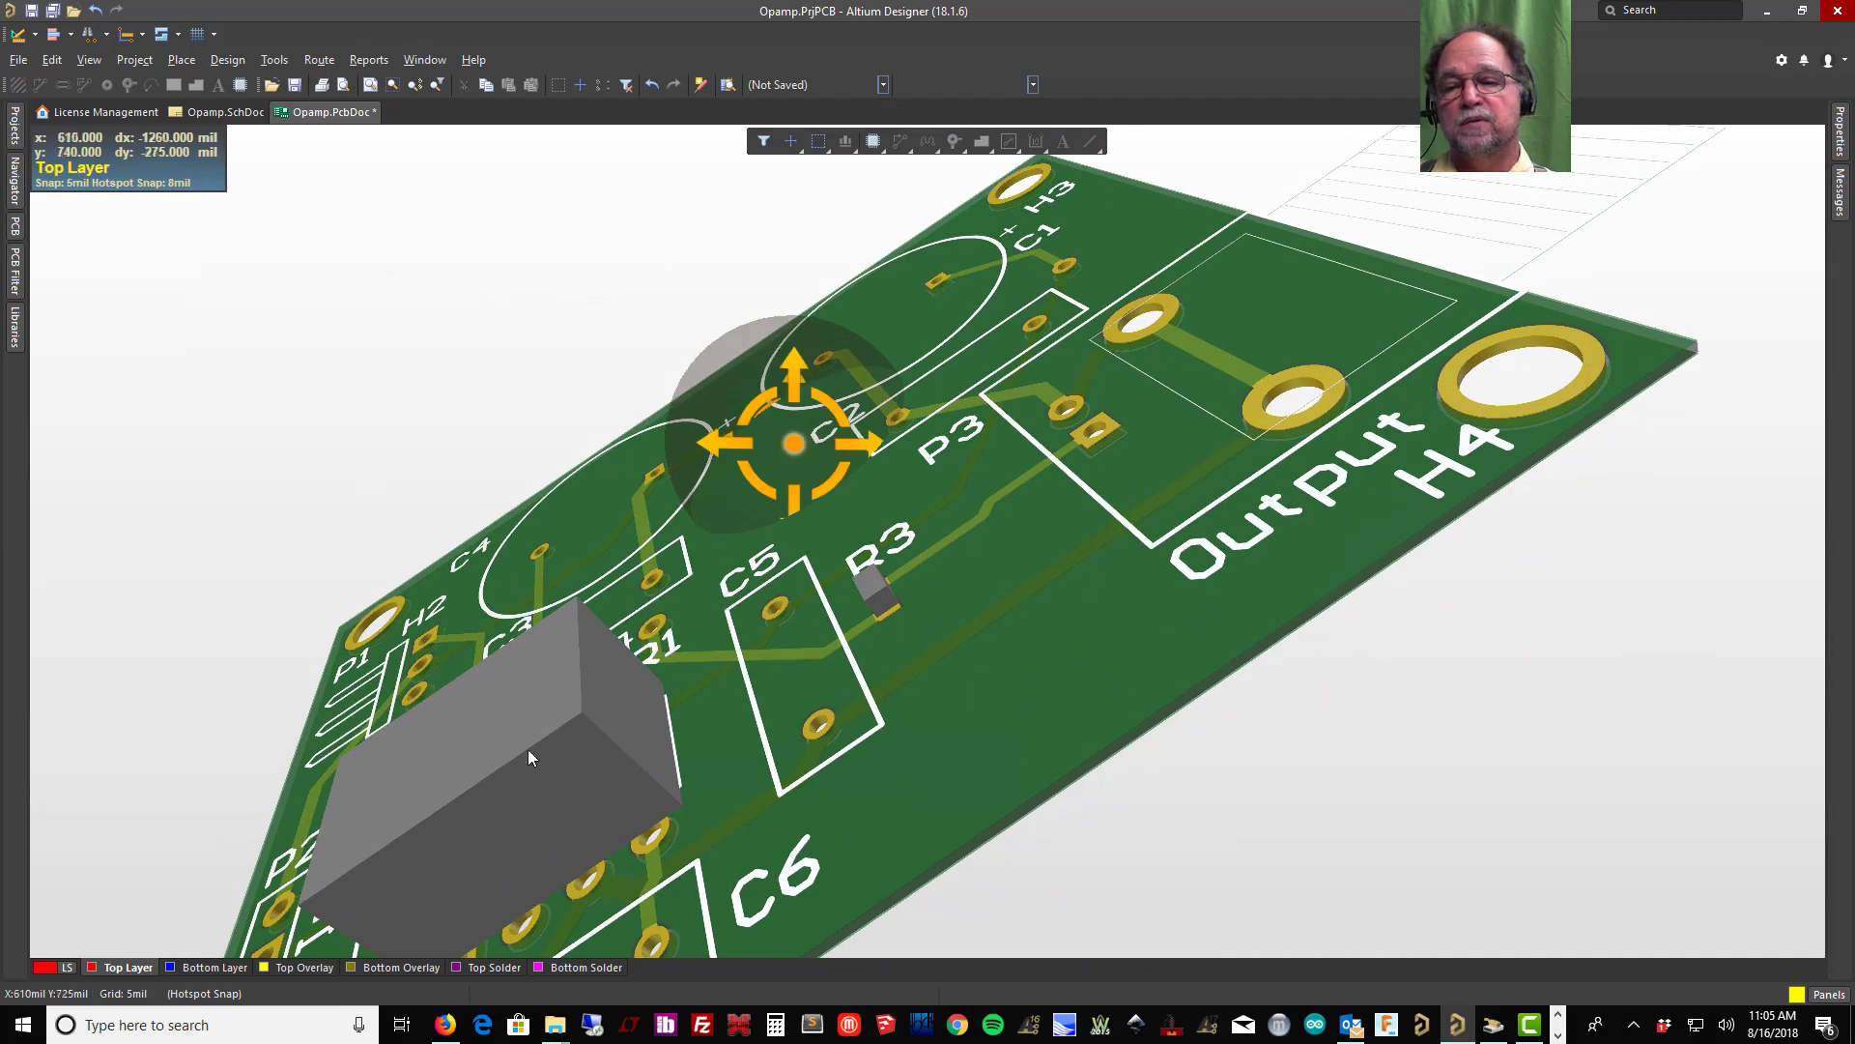
{"action": "right_click_drag", "start_coordinate": [727, 713], "coordinate": [810, 768], "text": "shift"}
{"action": "right_click_drag", "start_coordinate": [706, 544], "coordinate": [694, 456], "text": "shift"}
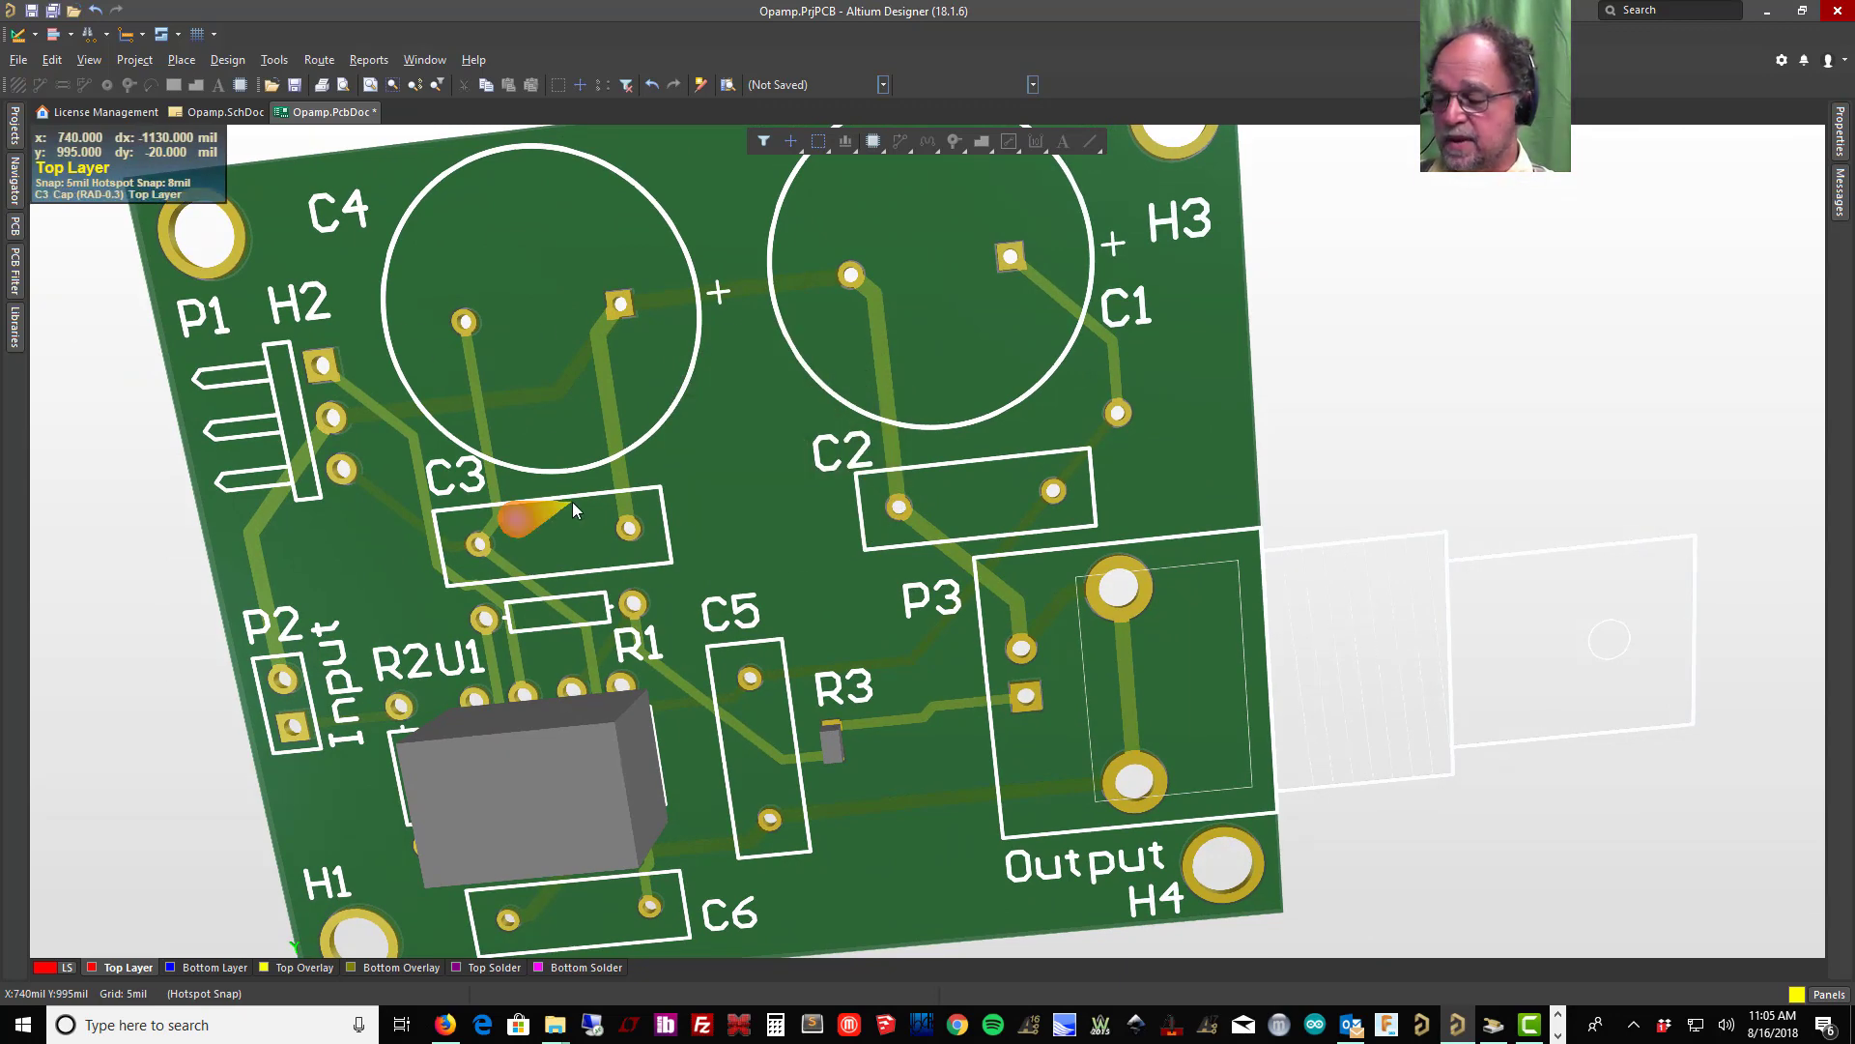
{"action": "key", "text": "2"}
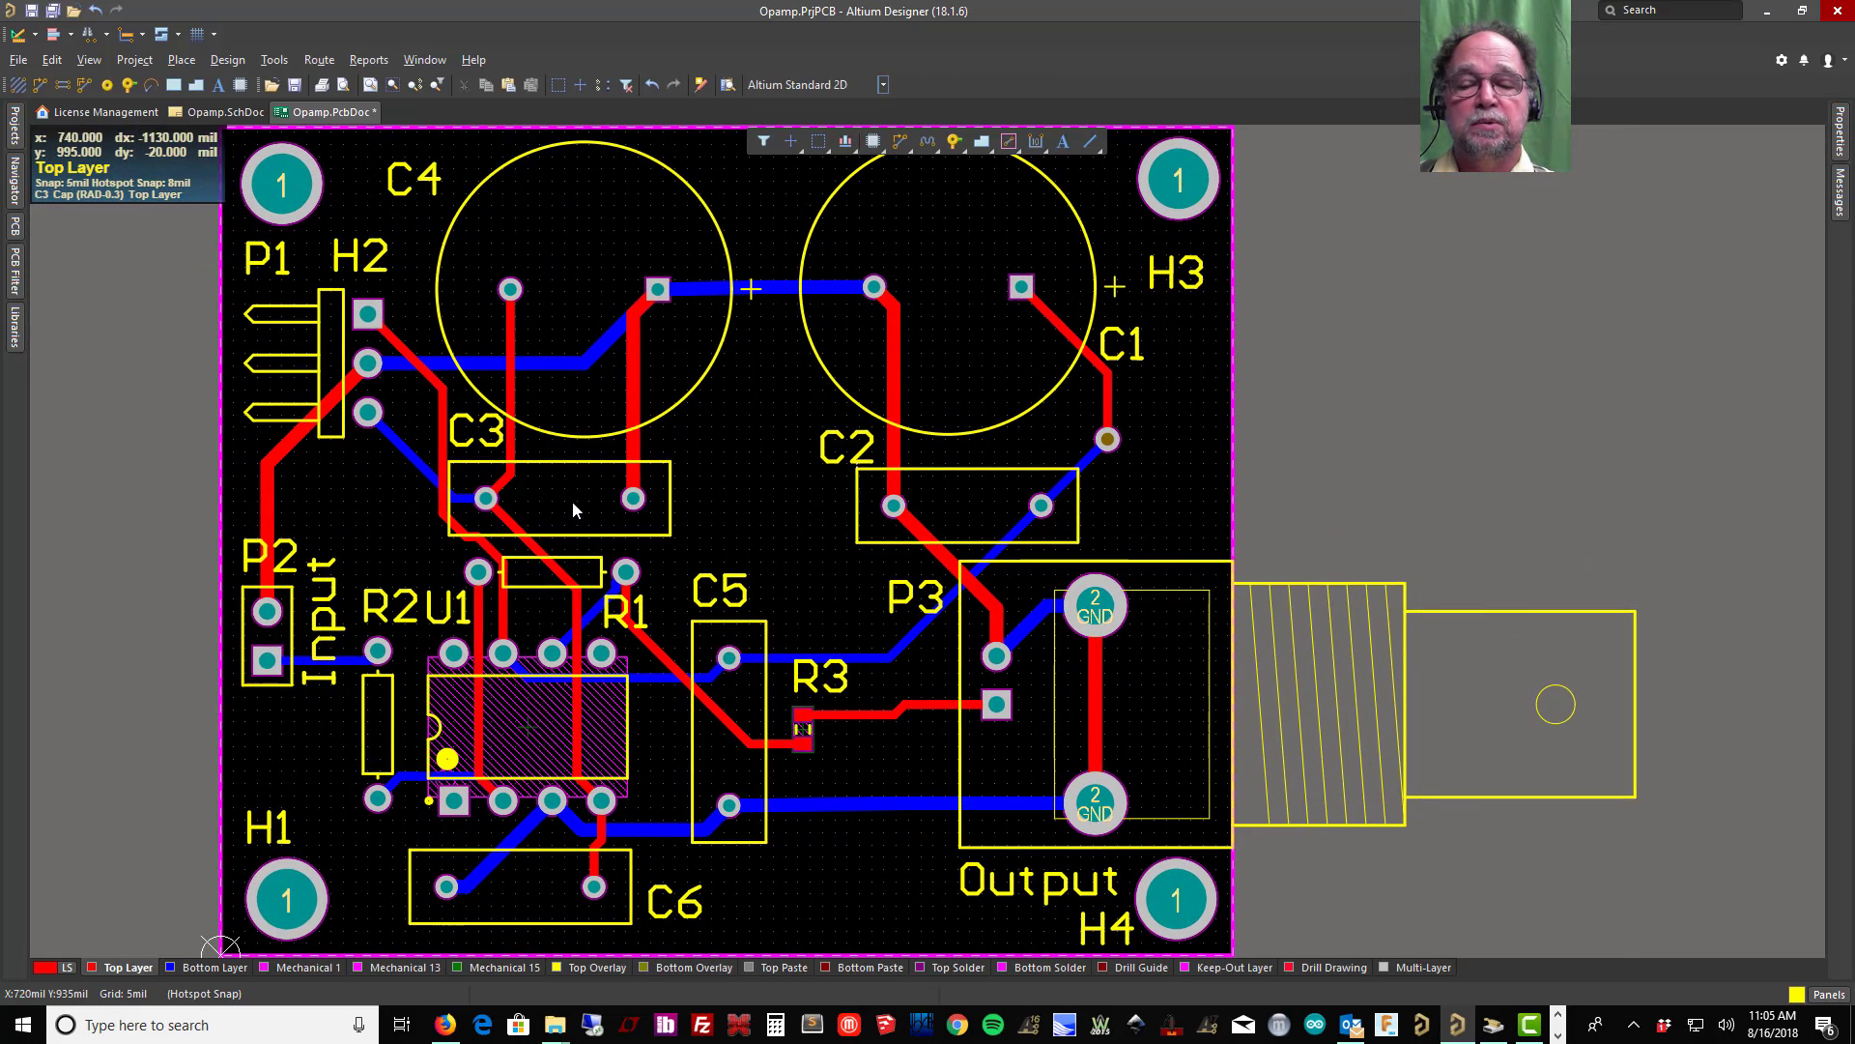